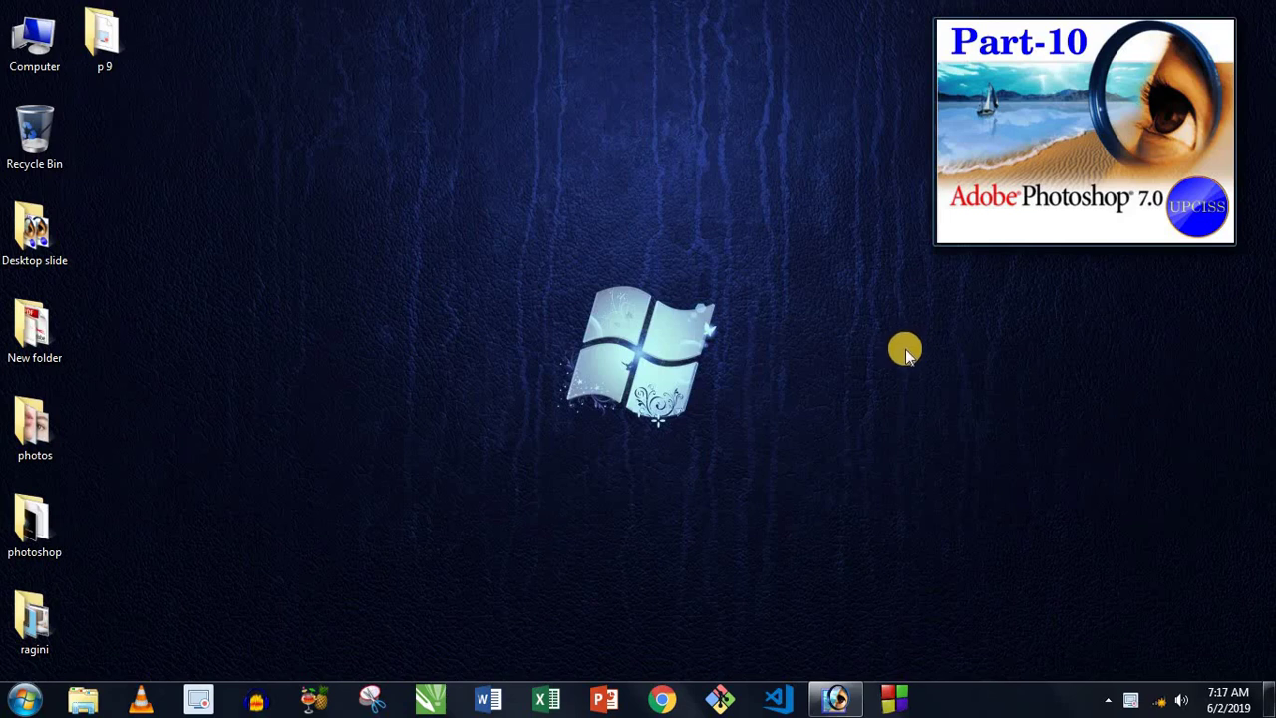
Restore the minimized Photoshop window from the taskbar.
click(837, 698)
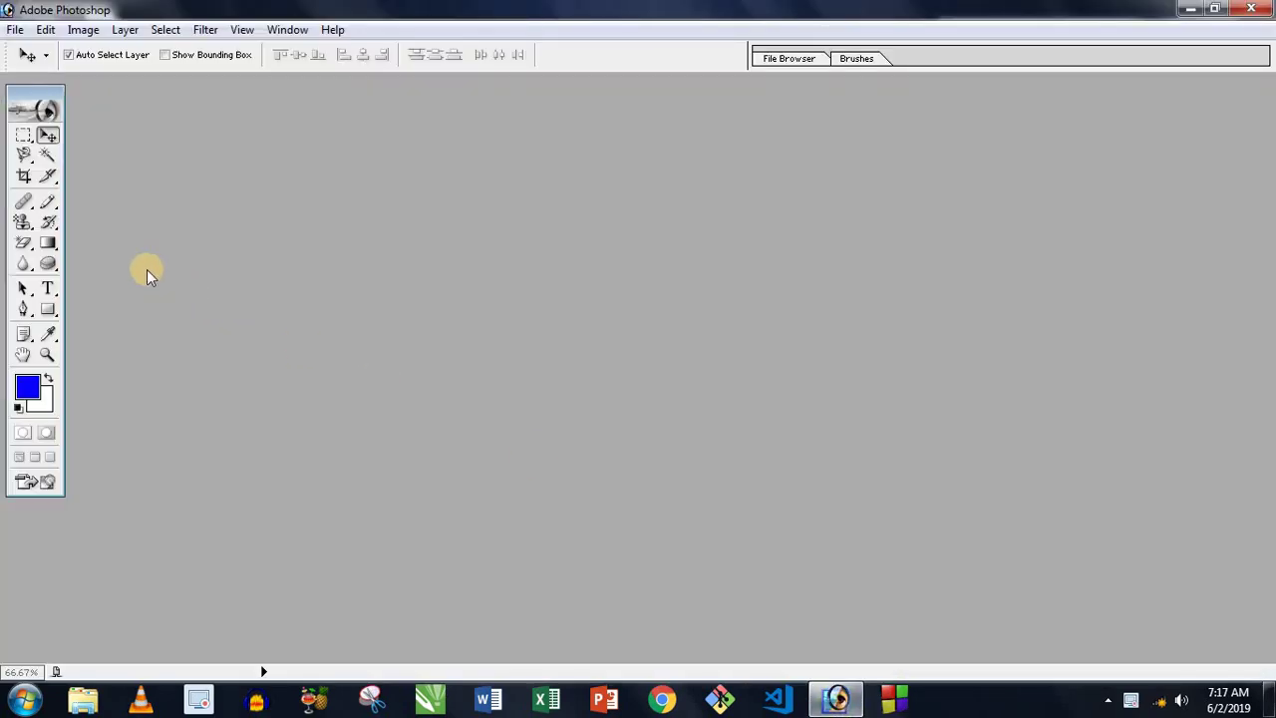
Try the Brush, History Brush and Blur tools, and reveal the dodge/burn/sponge choices.
click(50, 204)
mouse_move(24, 223)
mouse_down()
mouse_move(88, 216)
mouse_move(86, 232)
mouse_up()
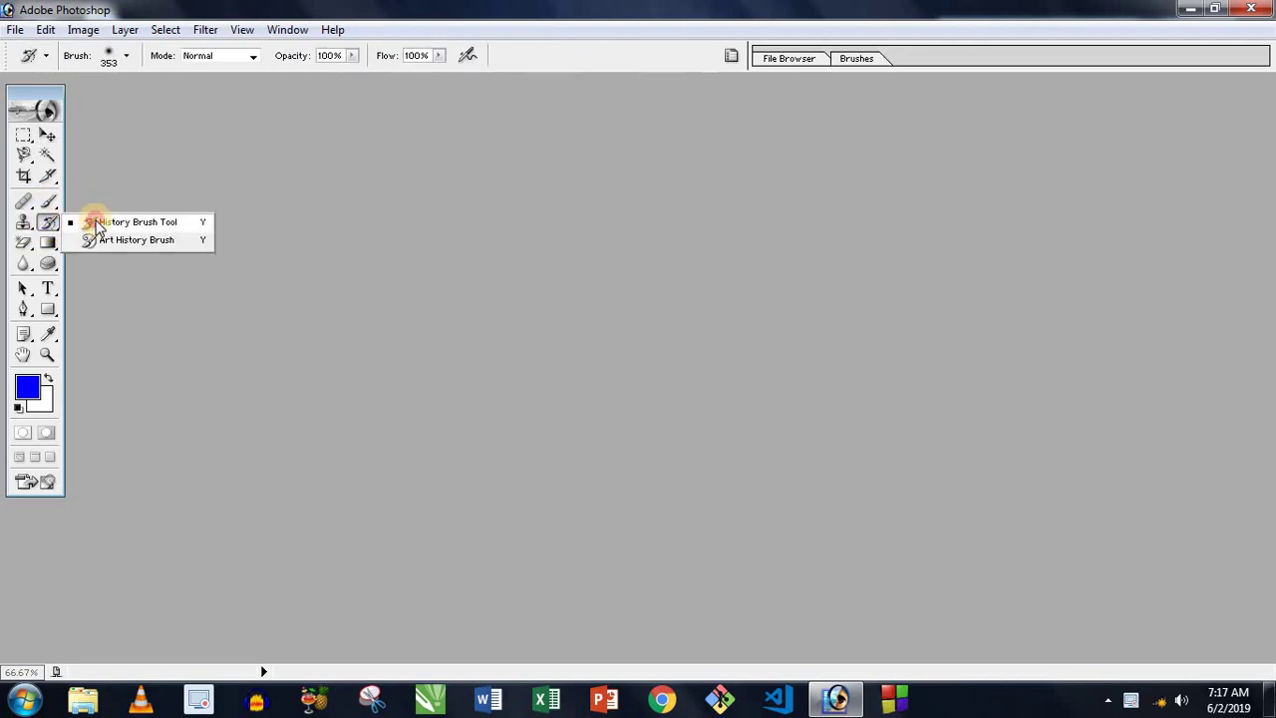
click(87, 225)
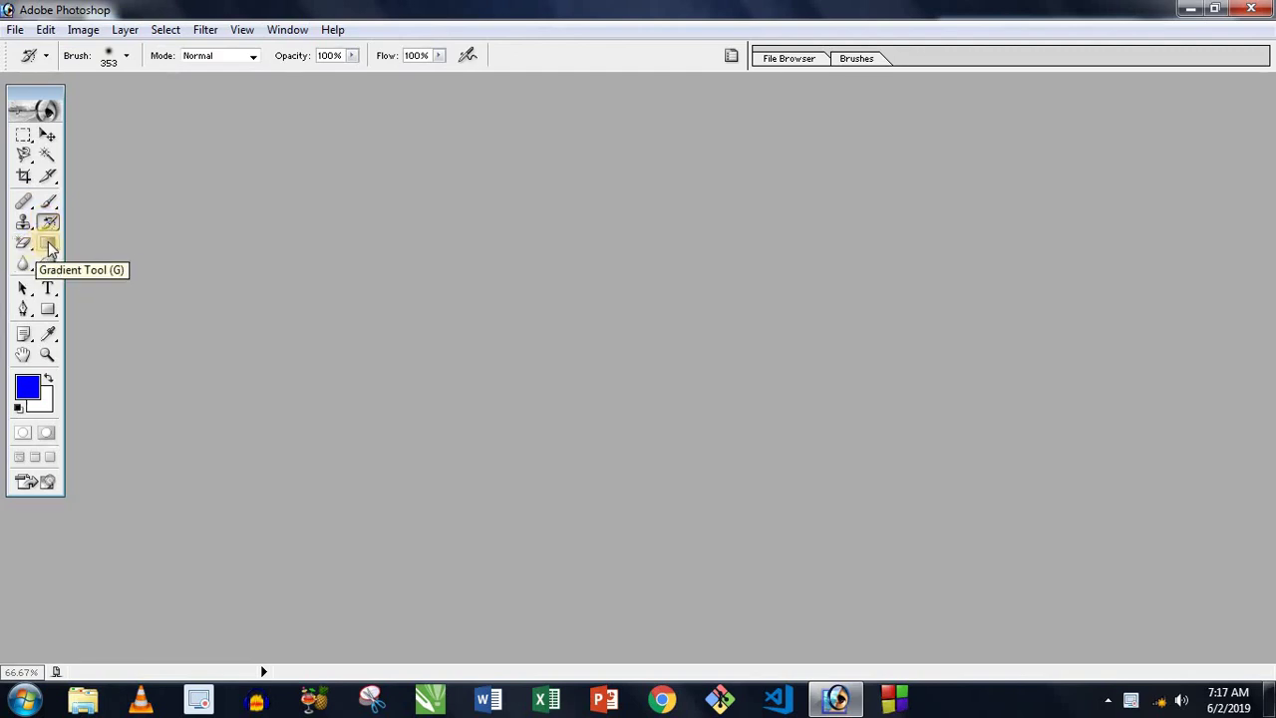
click(23, 264)
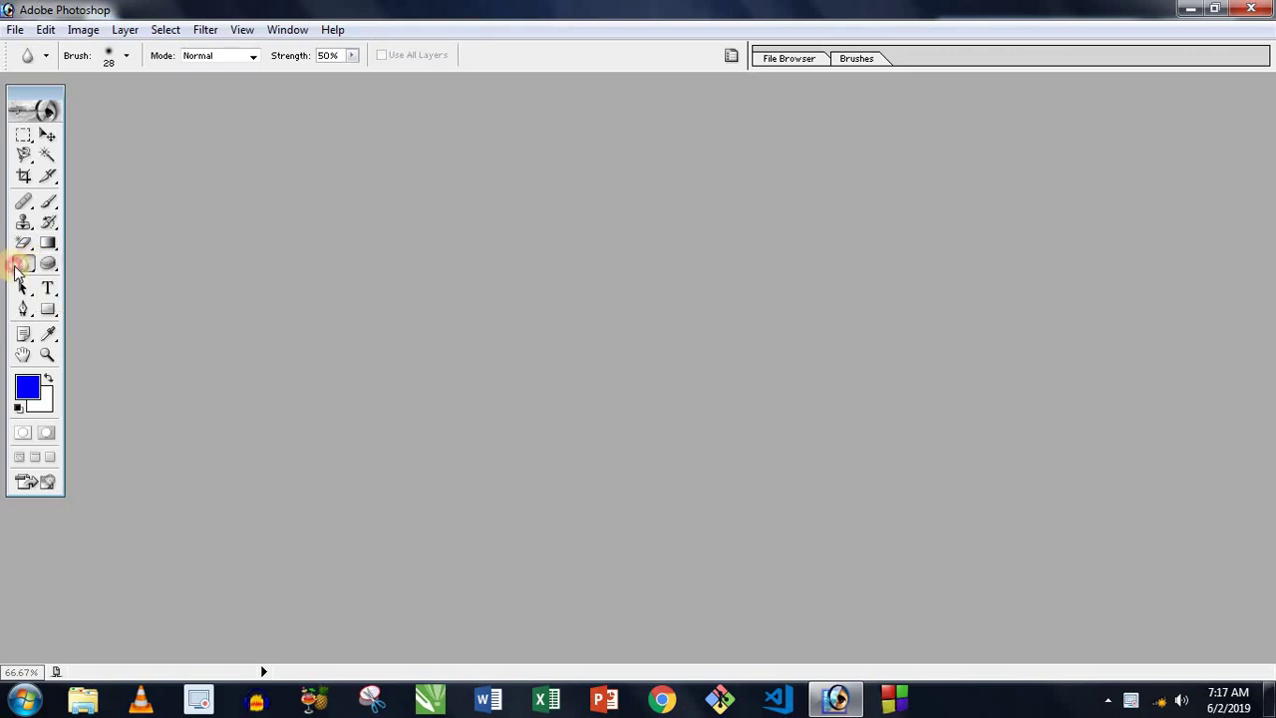
click(43, 265)
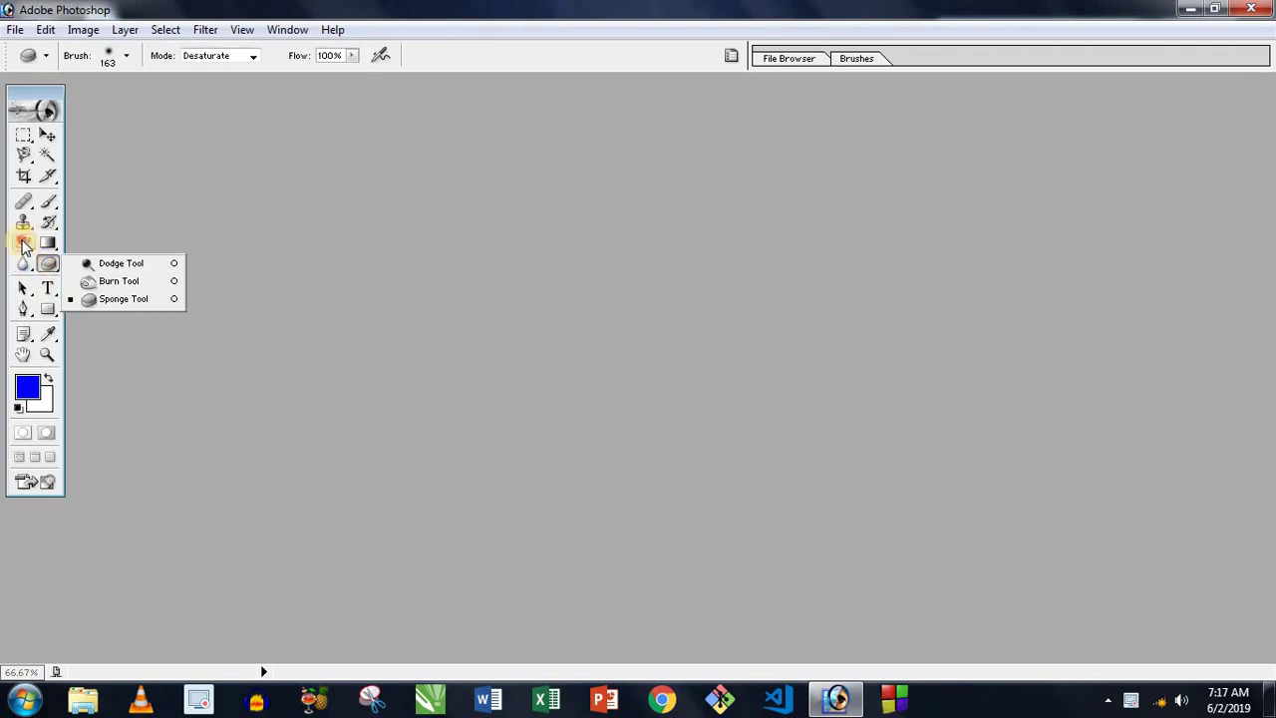
Pick the Magic Eraser, then settle on the ordinary Eraser Tool.
click(25, 246)
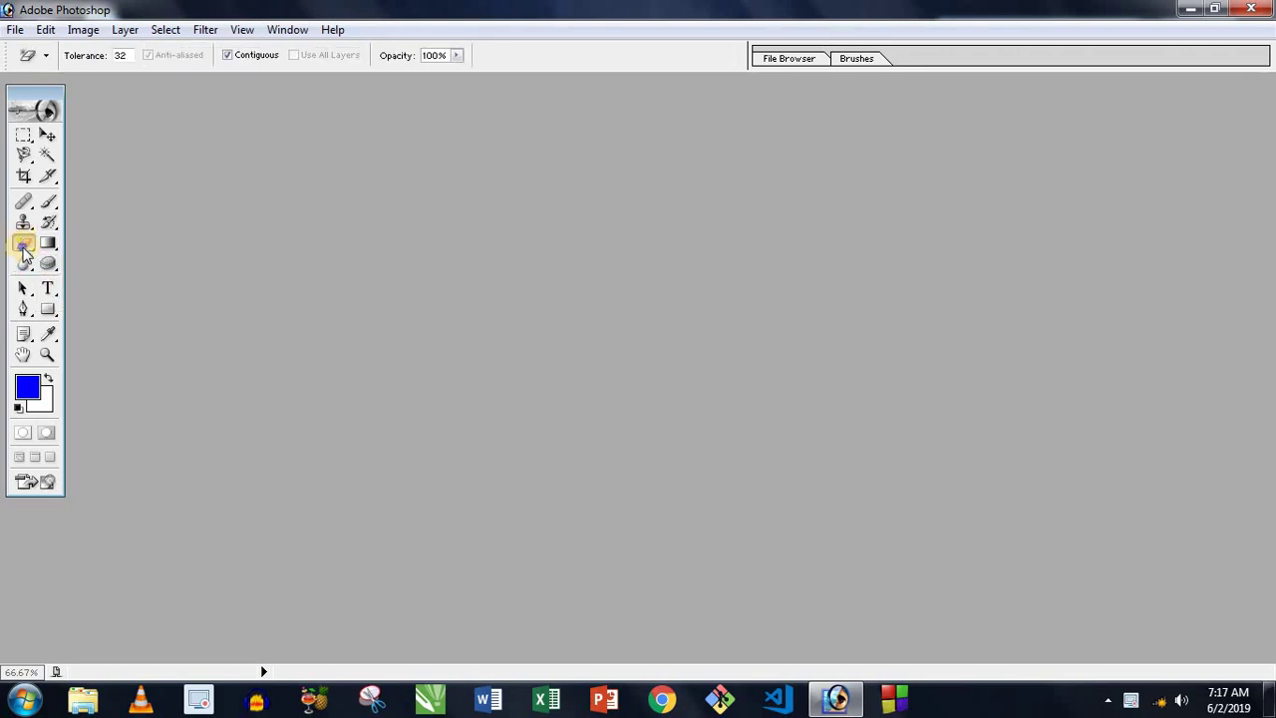
click(25, 249)
click(85, 244)
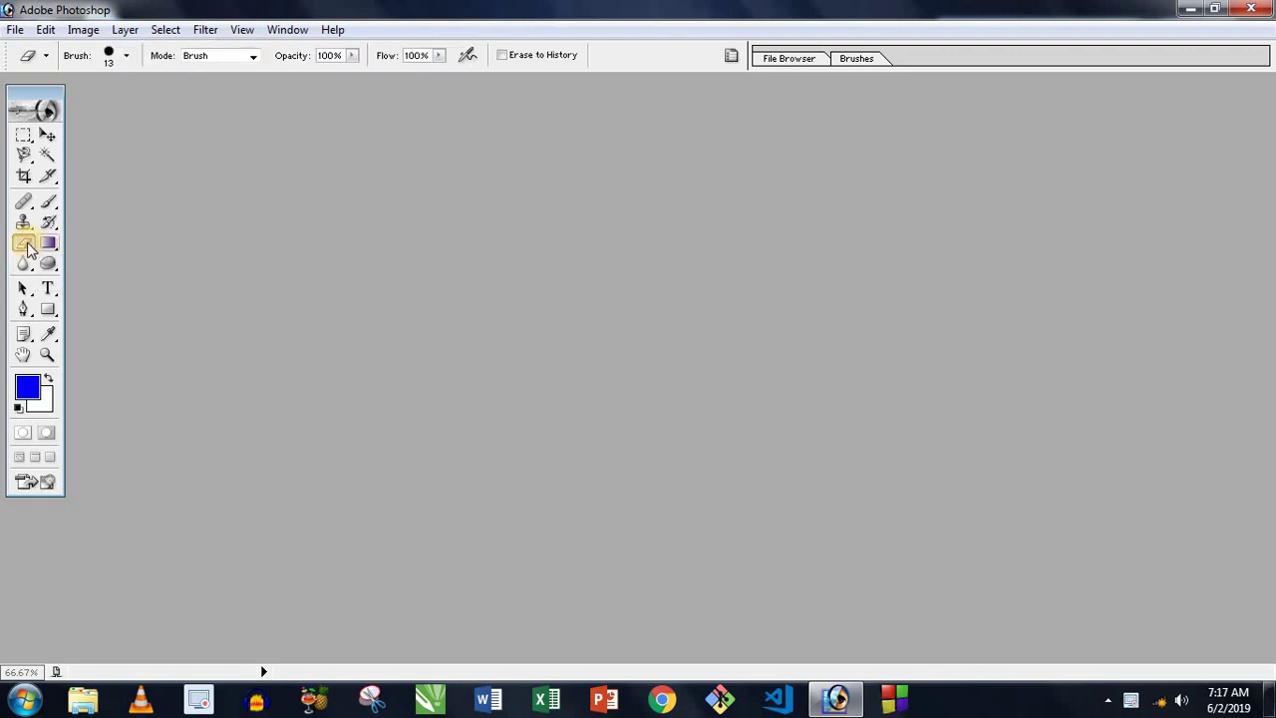
click(28, 249)
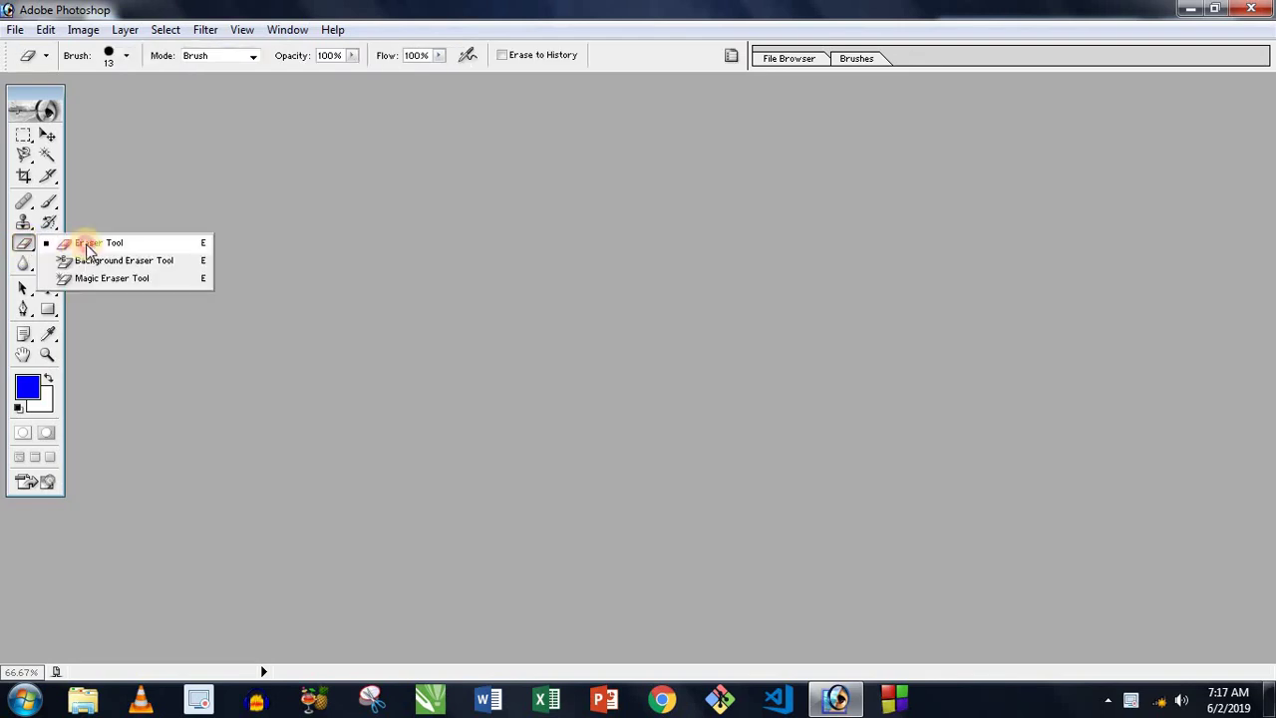
click(88, 249)
Open 224032.jpg, the sunset hills, 2048x1152.jpg, 224039.jpg and green-nature-558.jpg together.
double_click(279, 259)
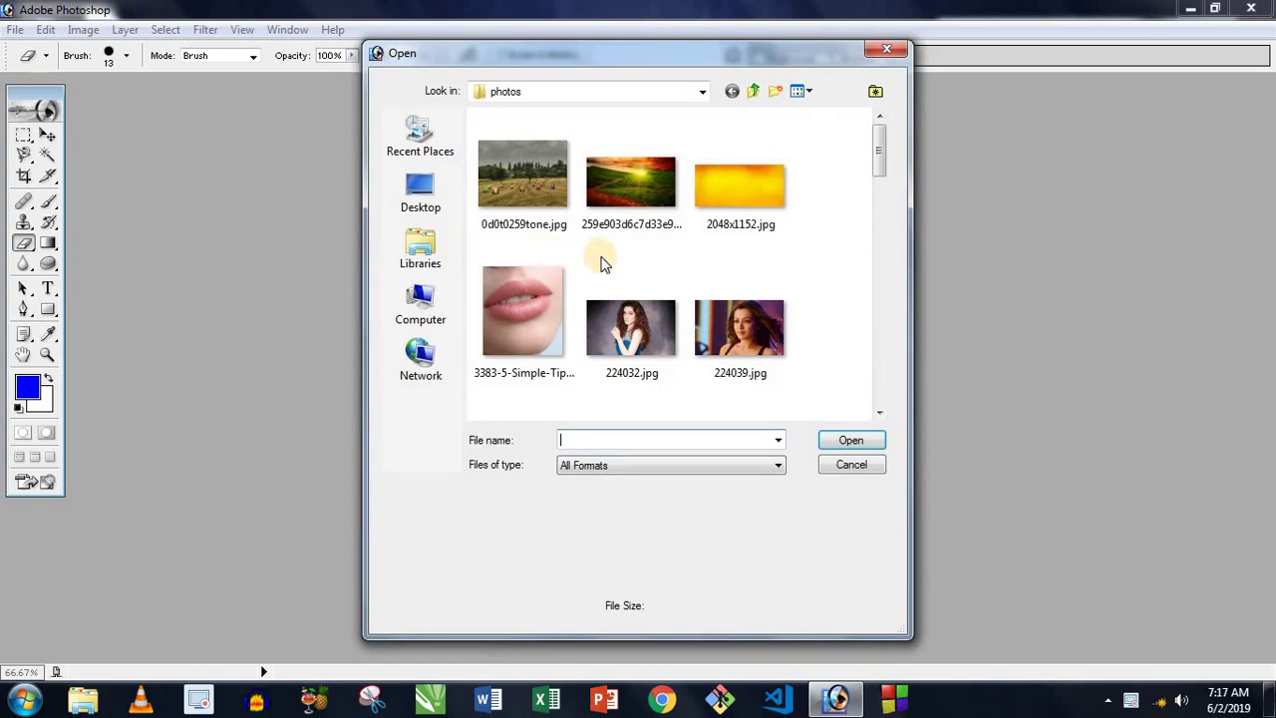
click(623, 299)
ctrl+click(628, 215)
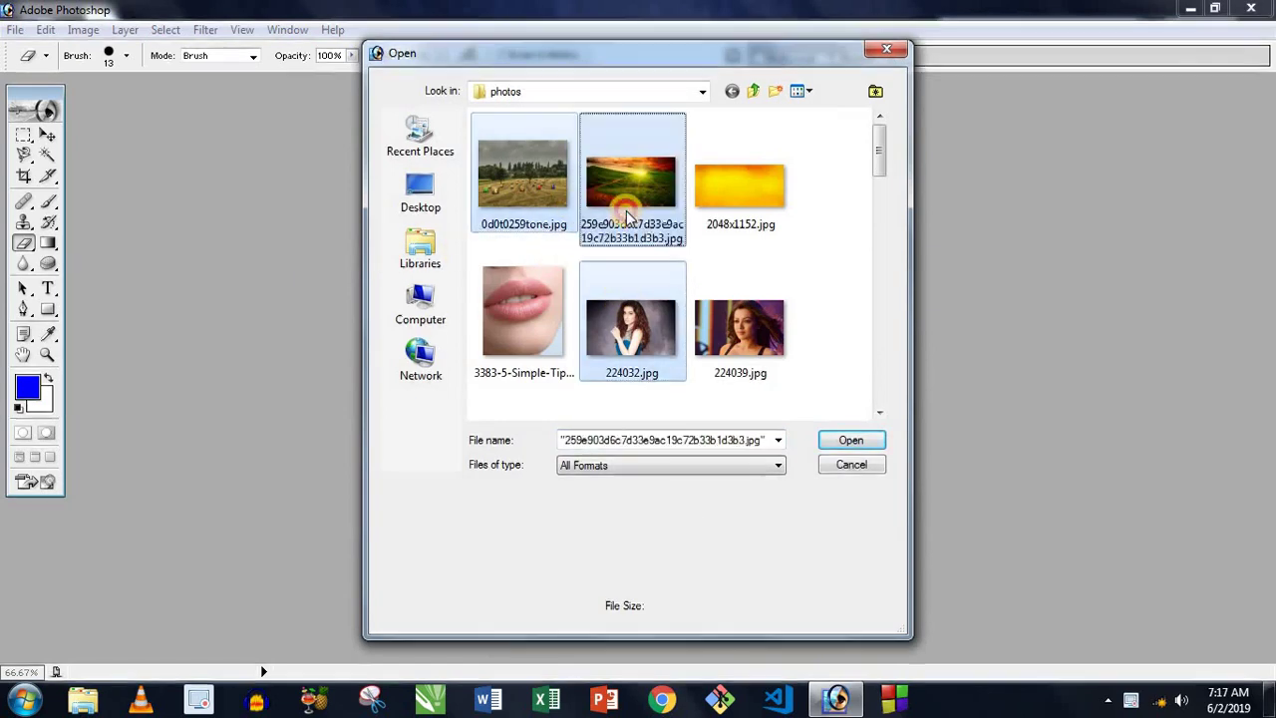
ctrl+click(736, 211)
ctrl+click(738, 312)
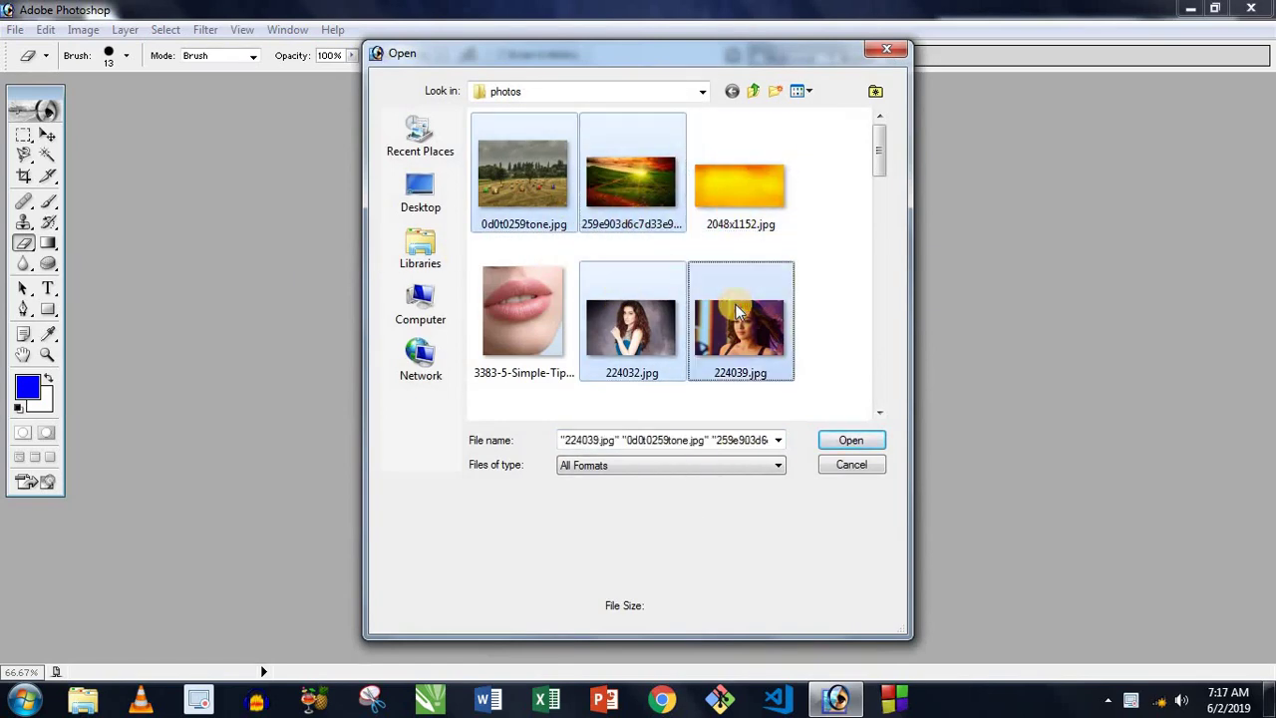
scroll(736, 309, down, 4)
scroll(732, 304, down, 3)
scroll(734, 299, down, 3)
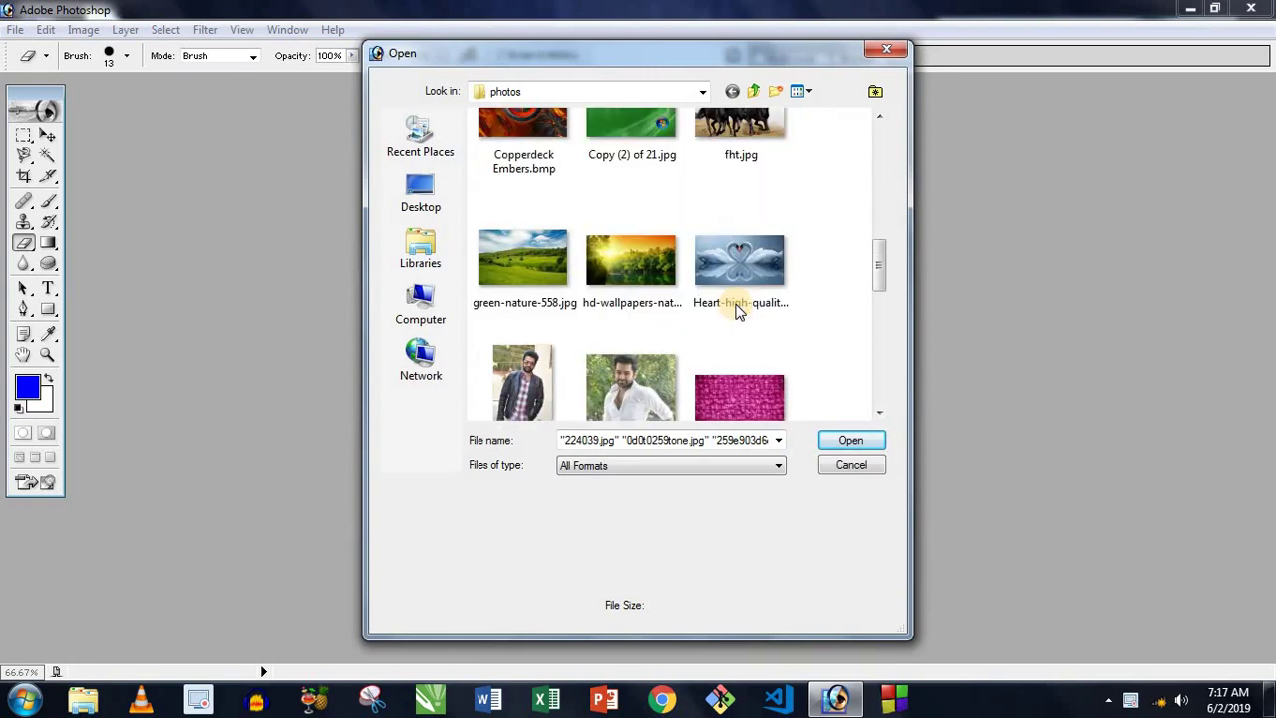
ctrl+click(528, 279)
click(865, 442)
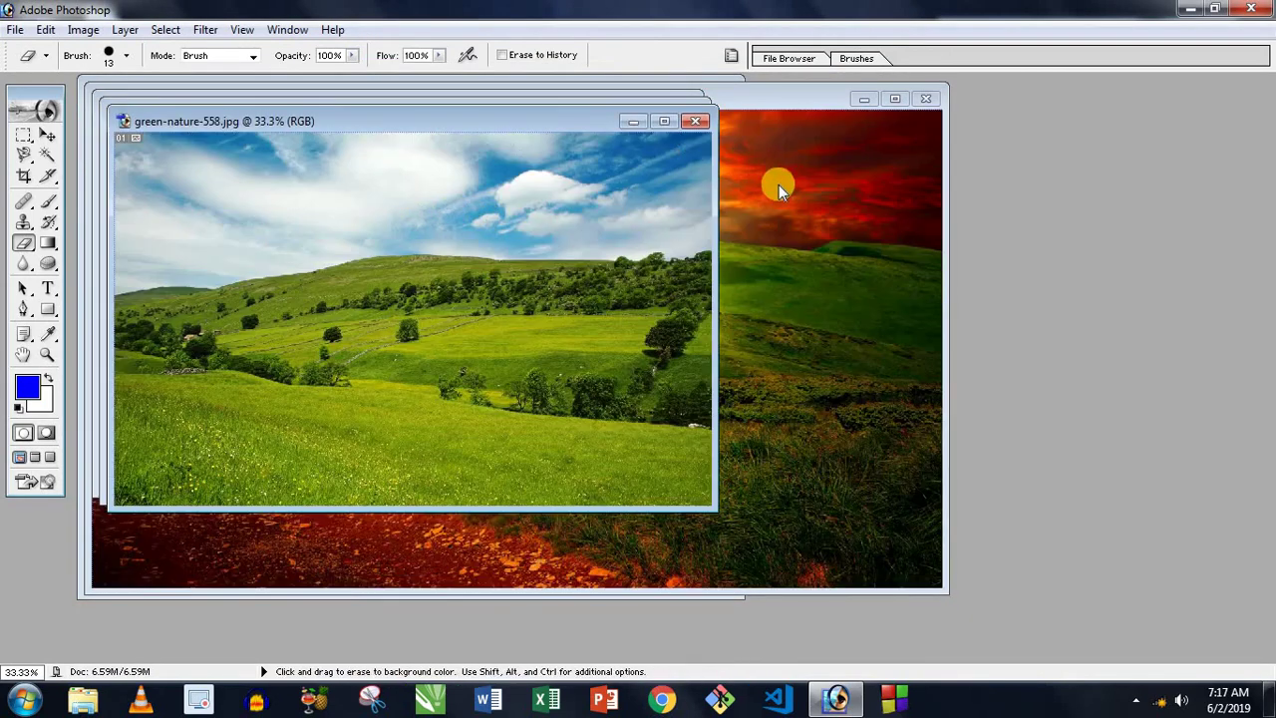
Rearrange the sunset and hay-bales windows with the hay-bales photo in front, keeping the Eraser.
click(783, 175)
drag(504, 95, 518, 195)
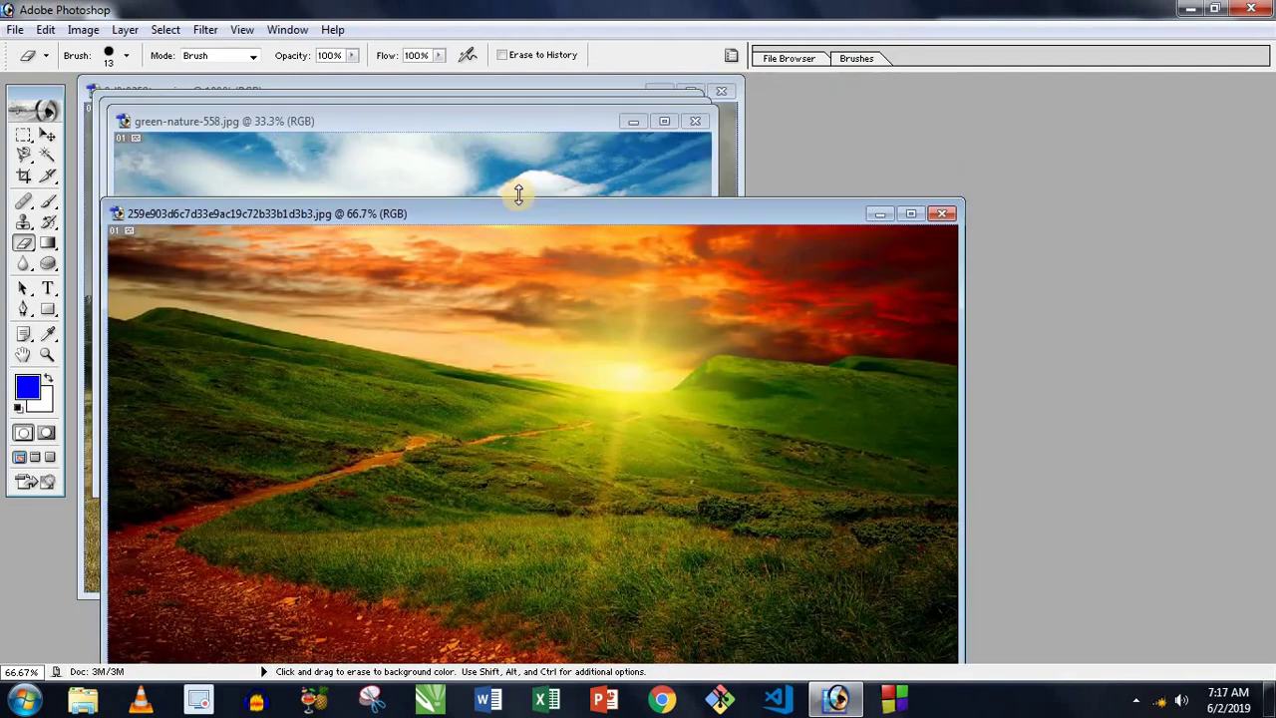
click(732, 134)
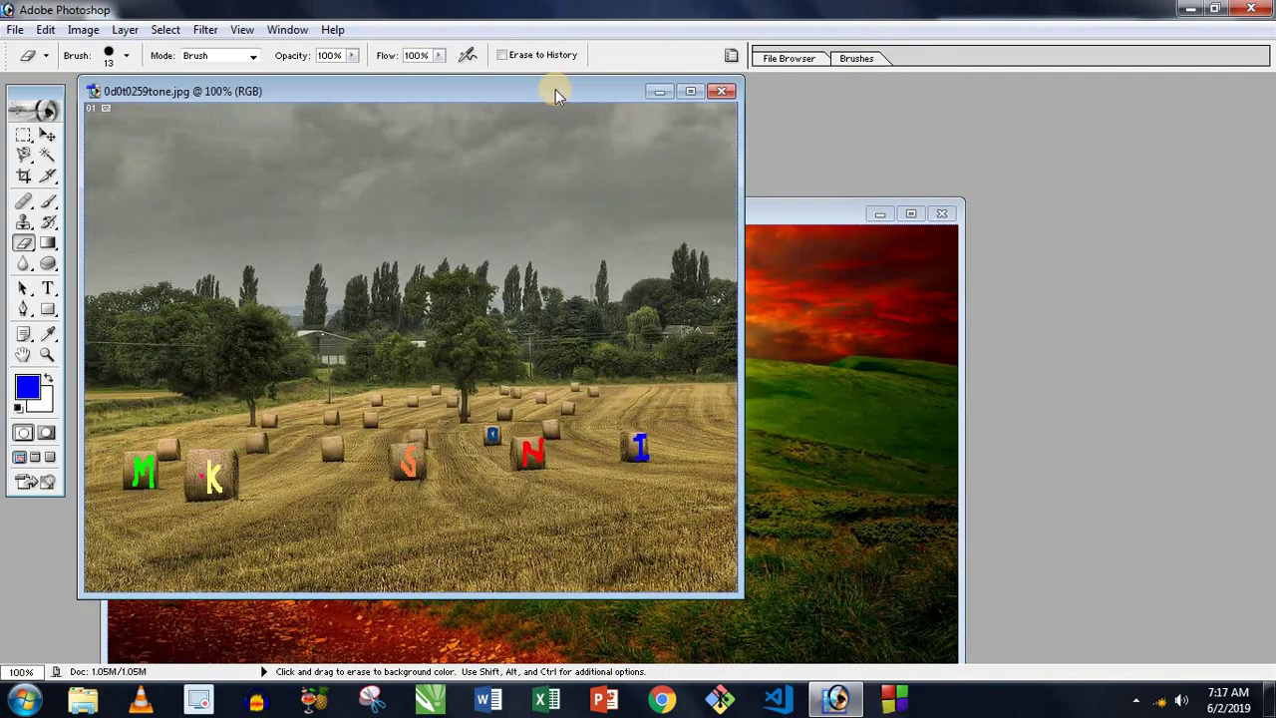
drag(555, 88, 678, 128)
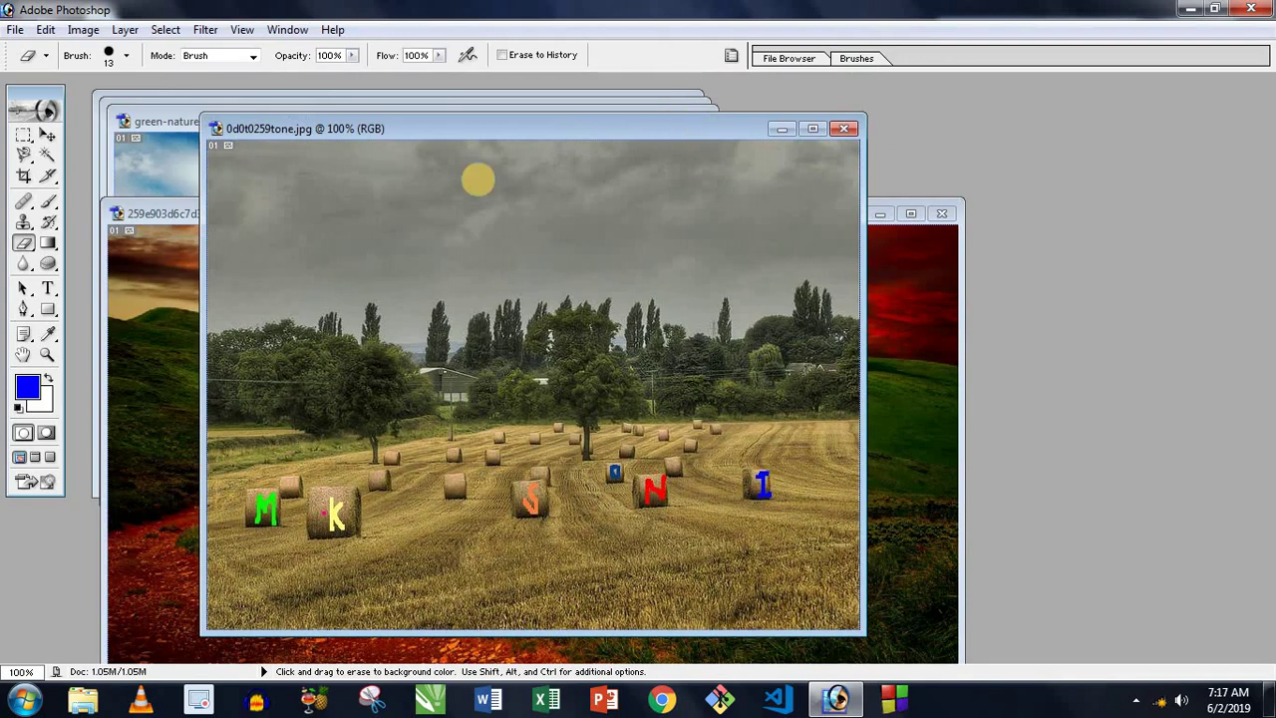
click(24, 242)
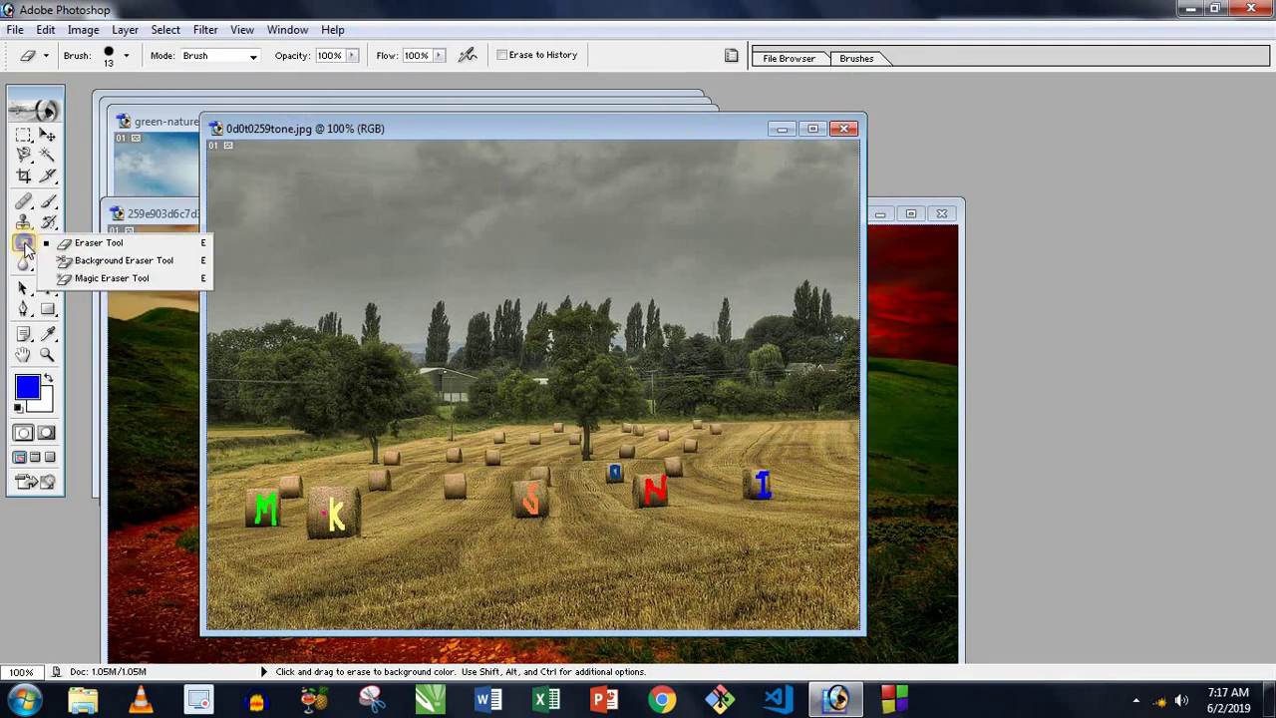
click(95, 249)
Resize the eraser brush, trying 90 px and then 68 px.
right_click(393, 223)
drag(422, 255, 500, 255)
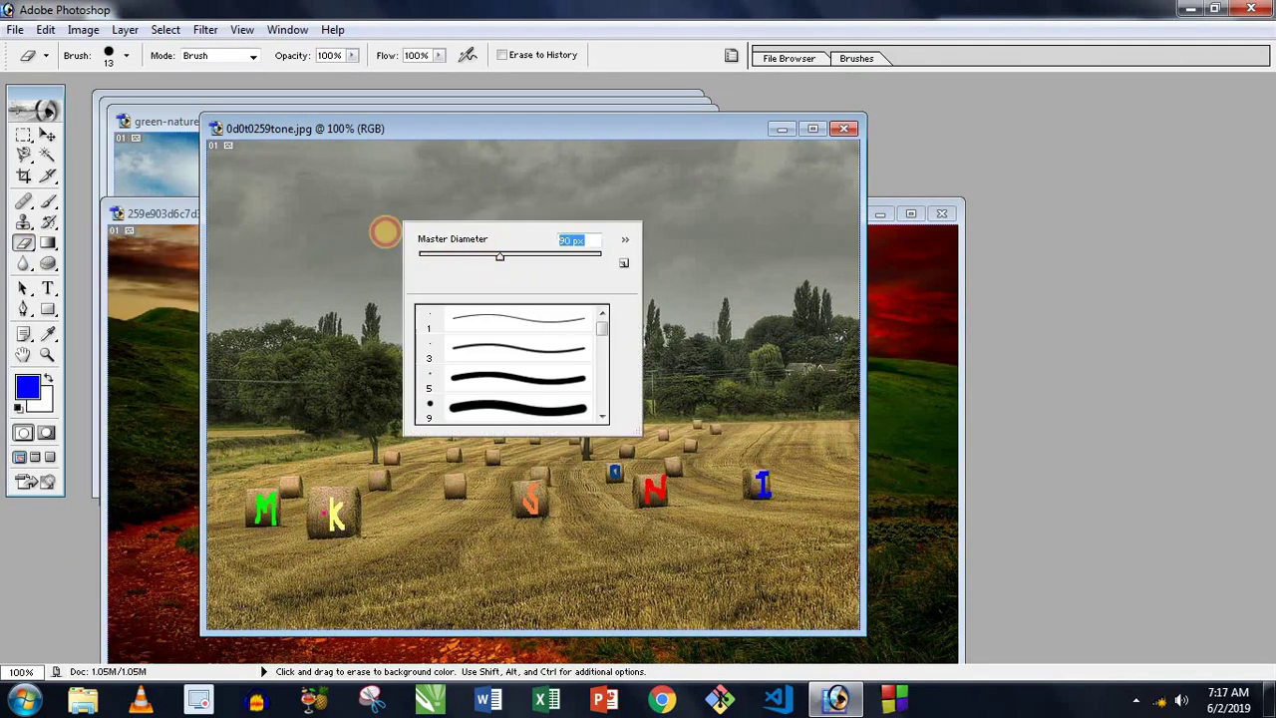
click(481, 255)
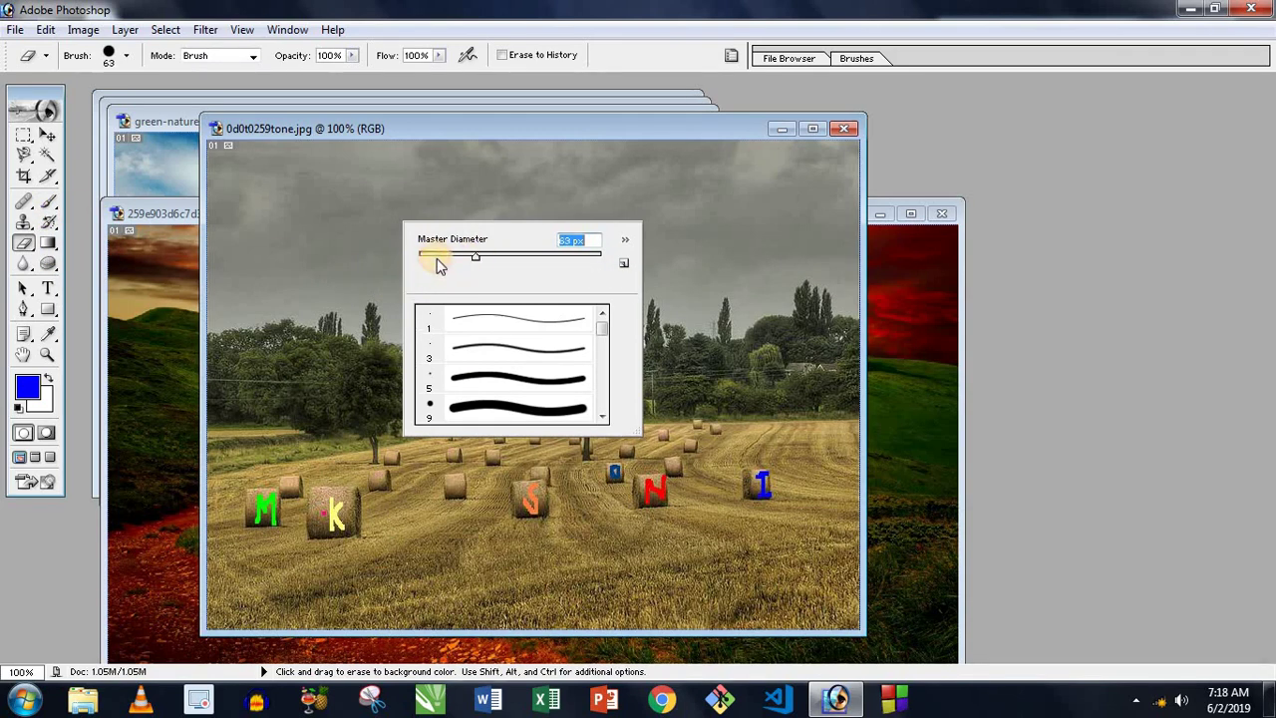
mouse_move(605, 333)
mouse_down()
mouse_move(601, 350)
mouse_move(599, 321)
mouse_up()
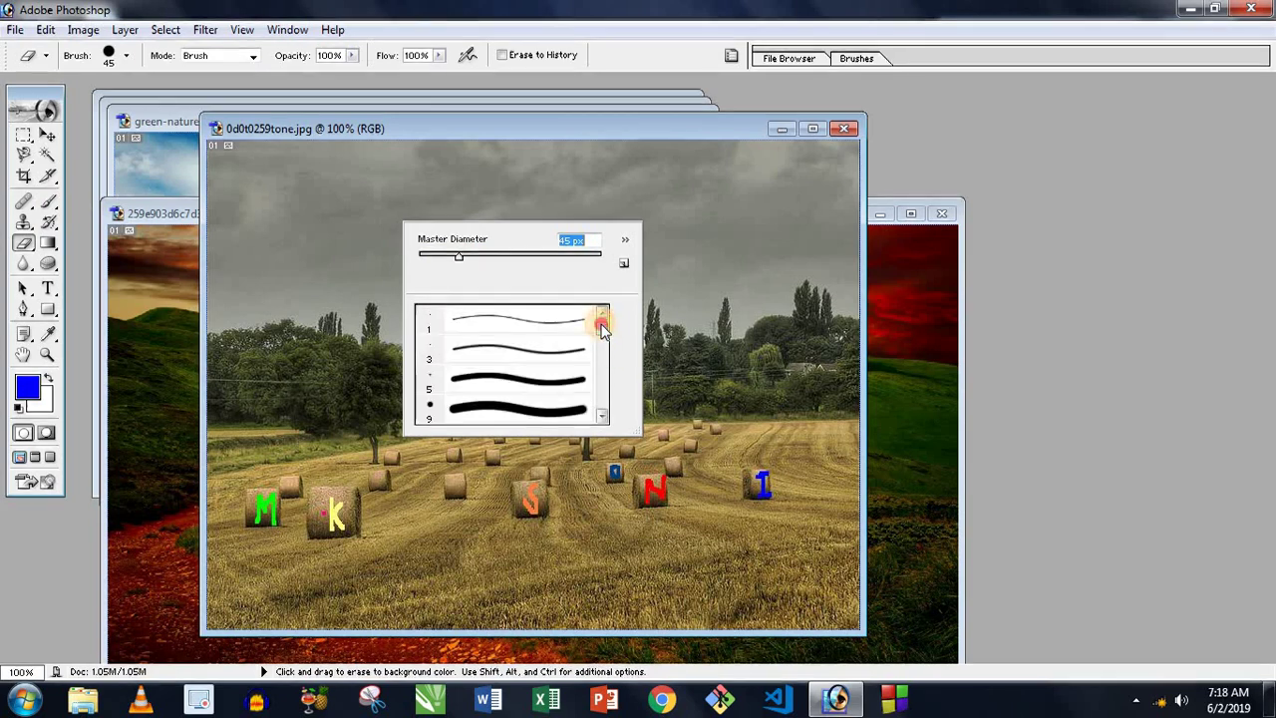
right_click(21, 251)
click(100, 259)
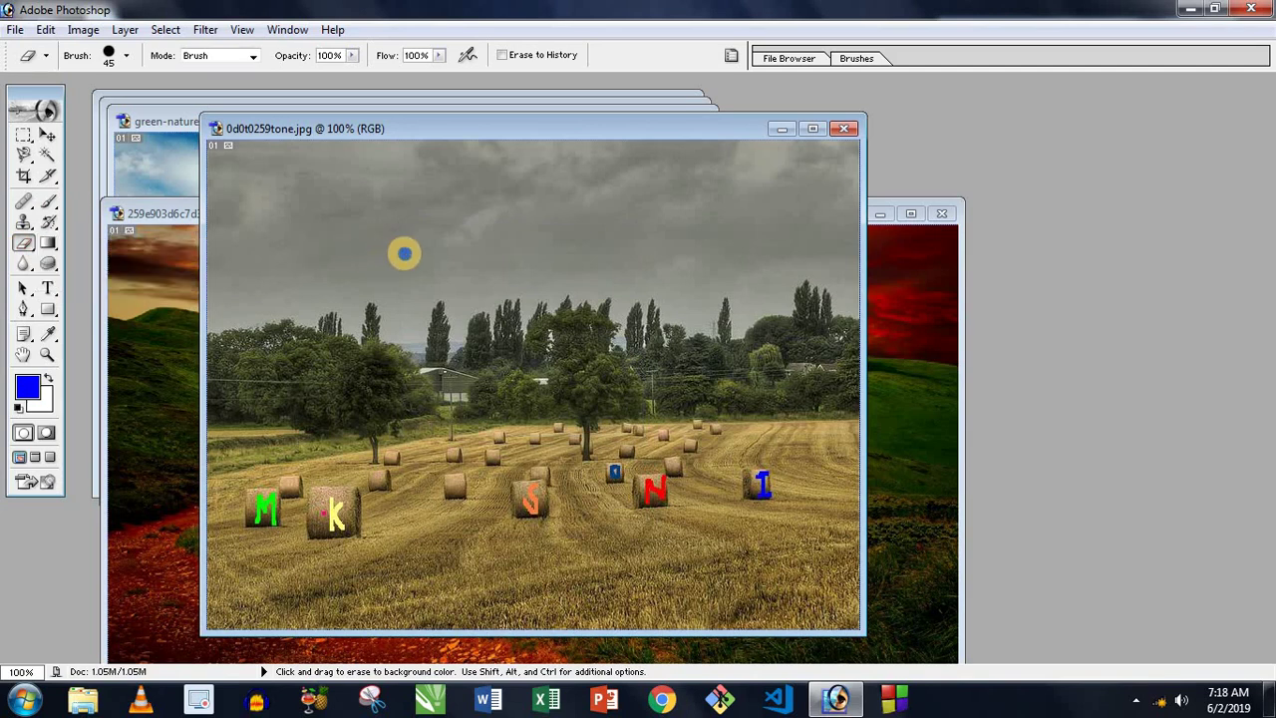
Set a 74 px eraser, test-erase around the left tree, then undo it.
right_click(408, 251)
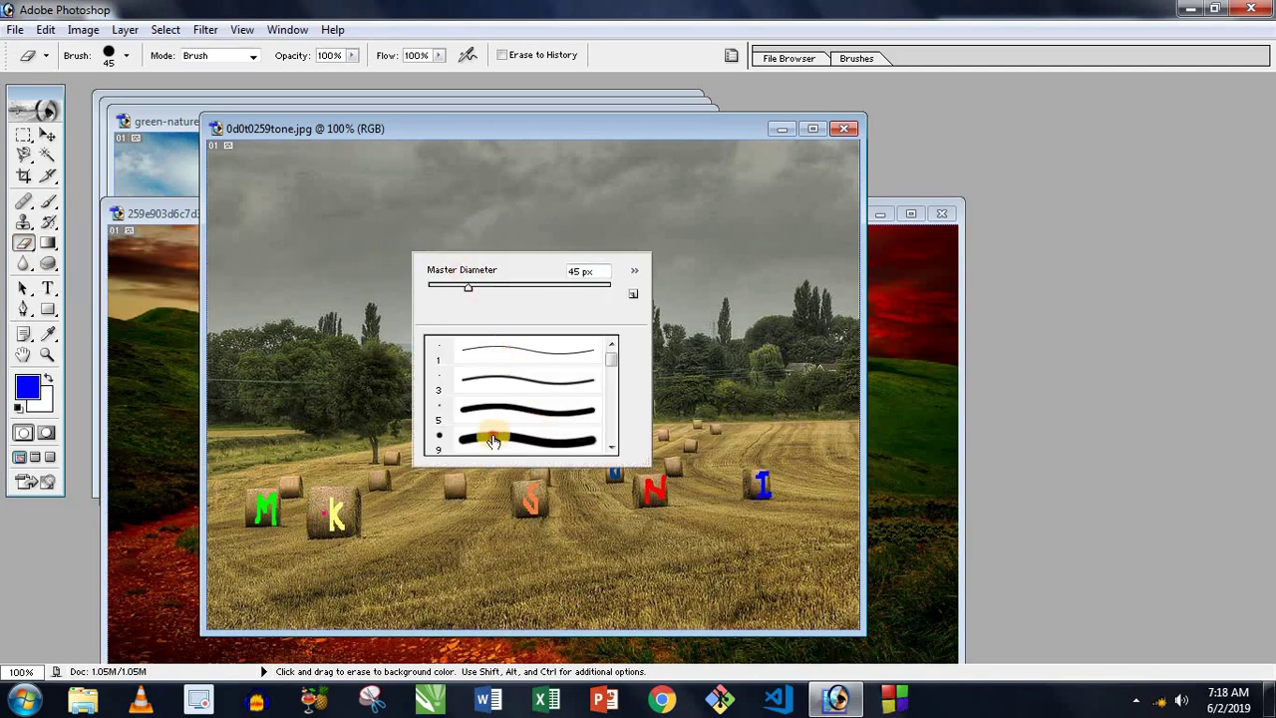
click(531, 439)
click(495, 288)
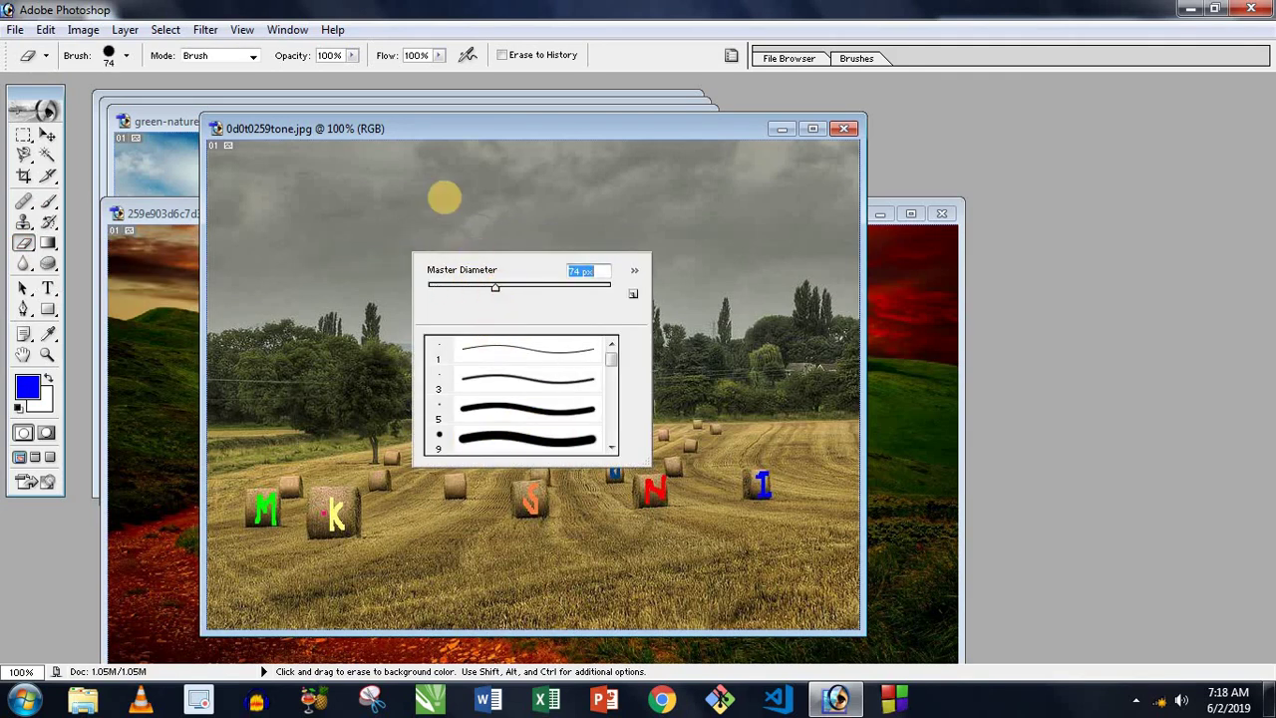
click(313, 365)
mouse_move(309, 401)
mouse_down()
mouse_move(313, 365)
mouse_move(345, 365)
mouse_move(299, 342)
mouse_move(340, 344)
mouse_move(285, 342)
mouse_up()
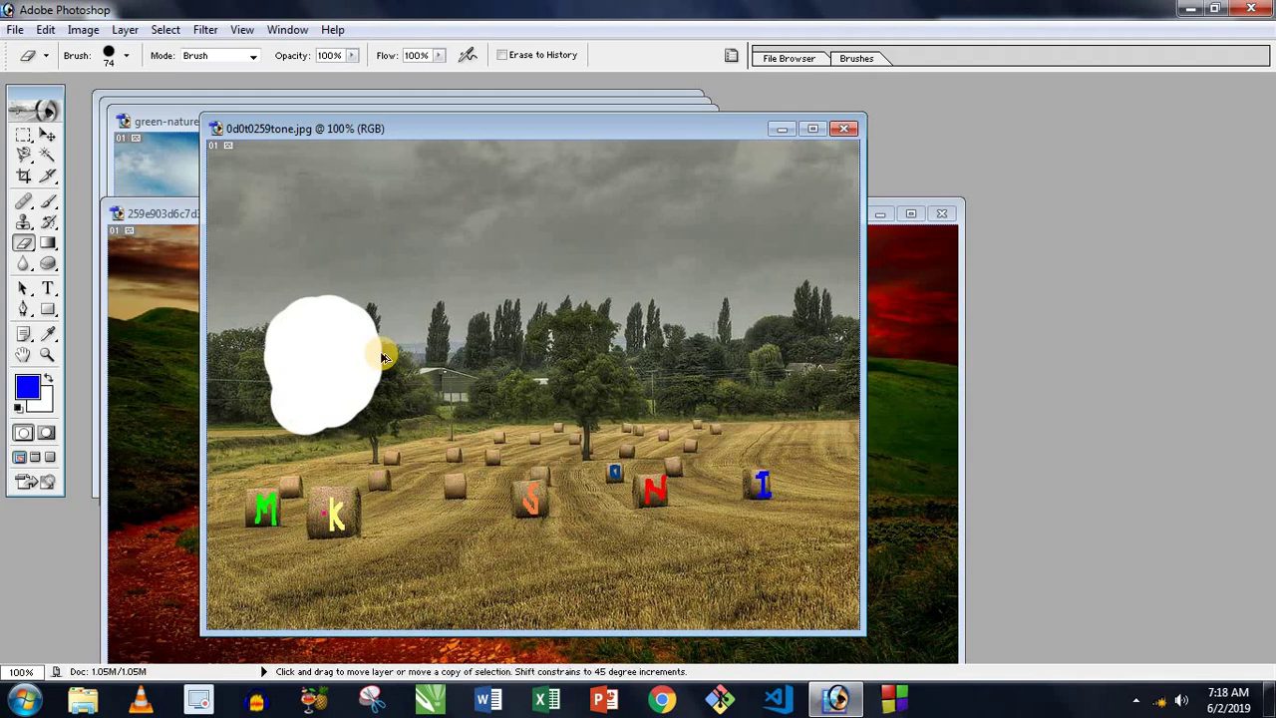
key(ctrl+z)
Test the soft 100 px eraser over the left trees, then undo it.
right_click(385, 338)
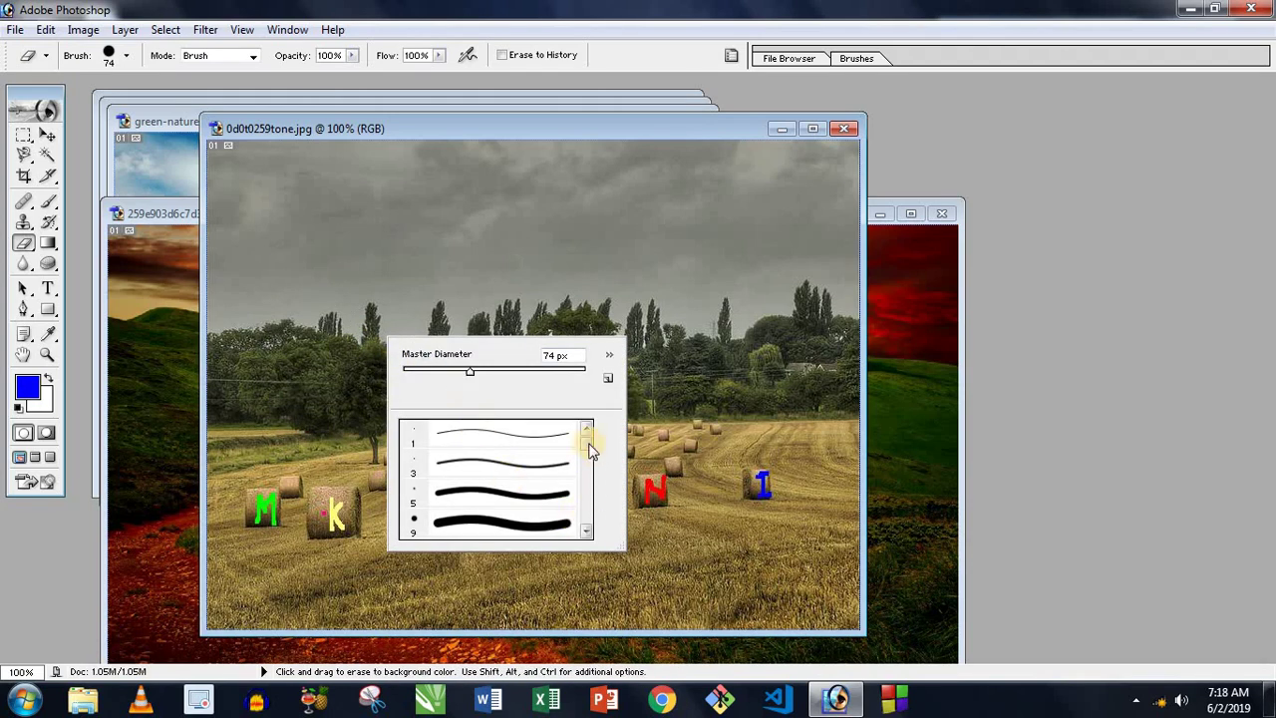
scroll(589, 451, down, 3)
scroll(584, 455, down, 2)
click(488, 477)
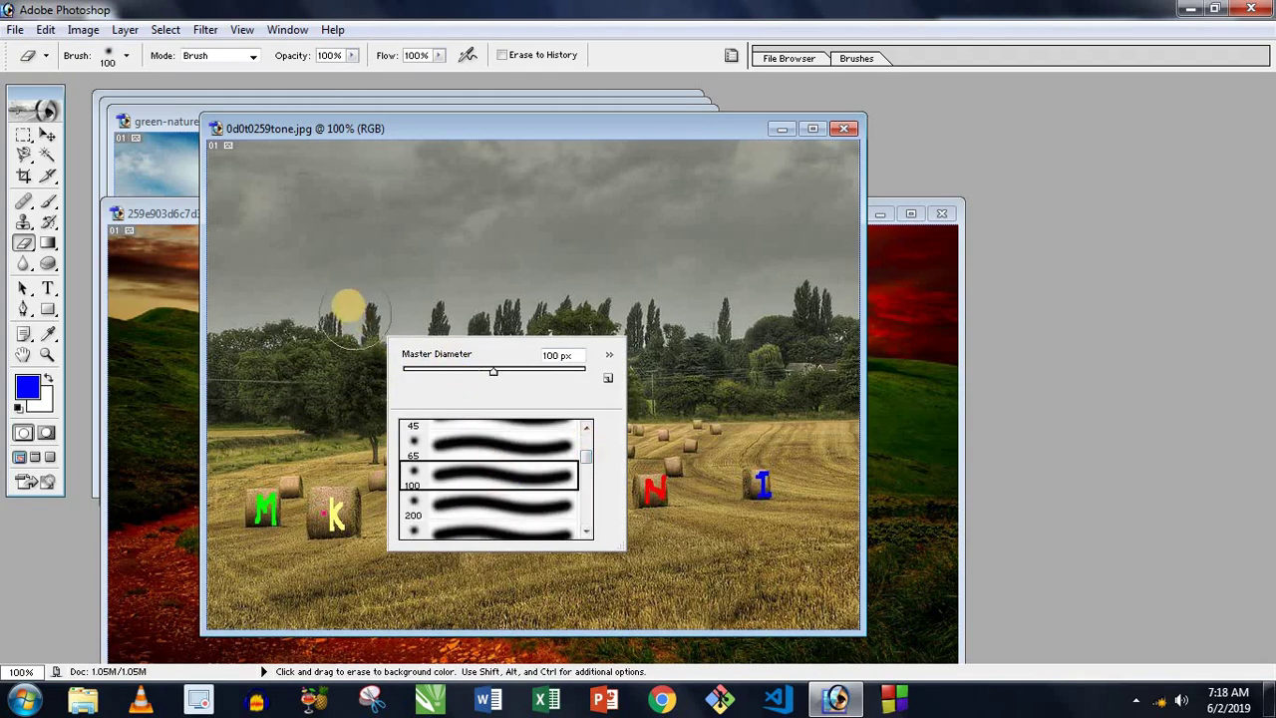
mouse_move(351, 309)
mouse_down()
mouse_move(328, 370)
mouse_move(370, 299)
mouse_move(342, 370)
mouse_move(331, 307)
mouse_up()
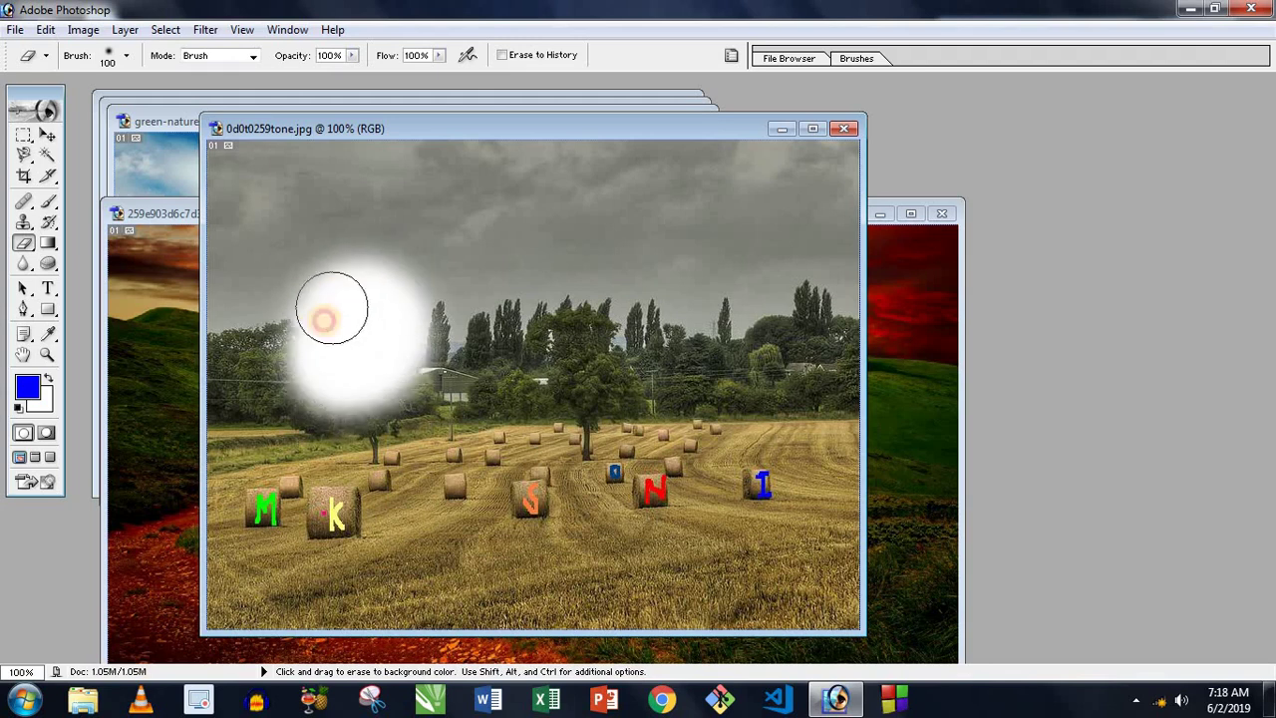
key(ctrl+z)
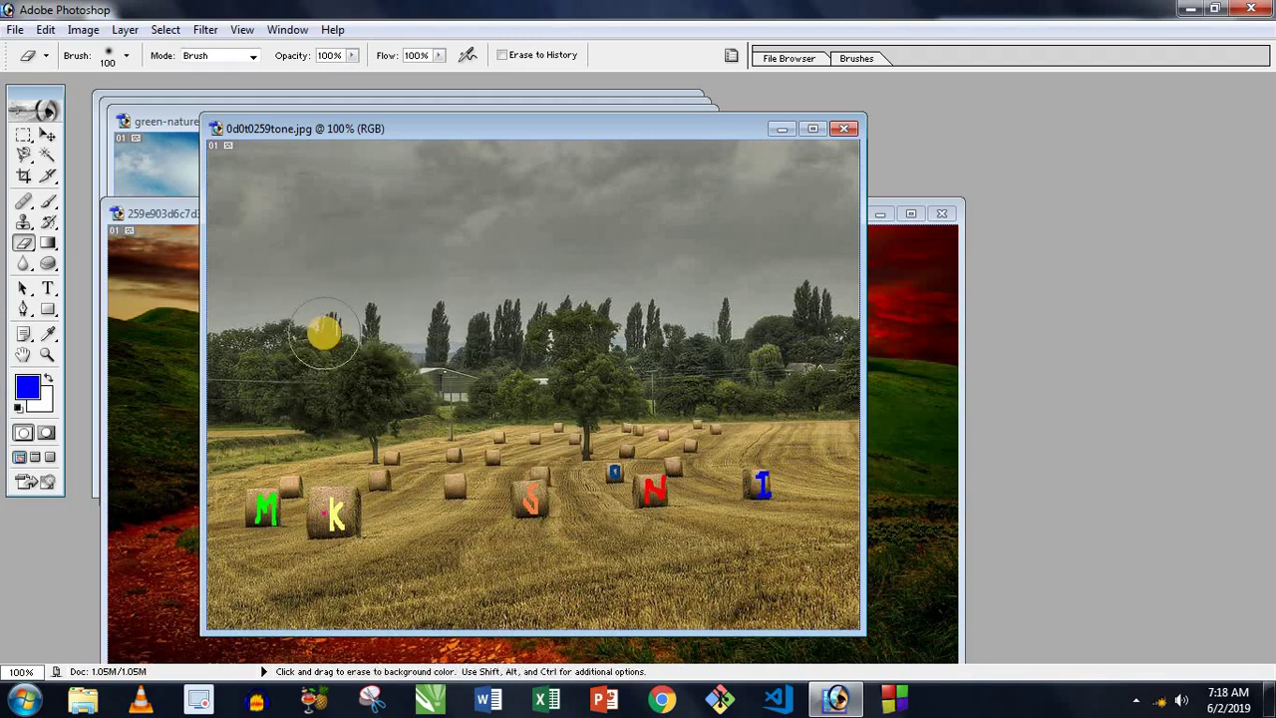
drag(24, 242, 84, 249)
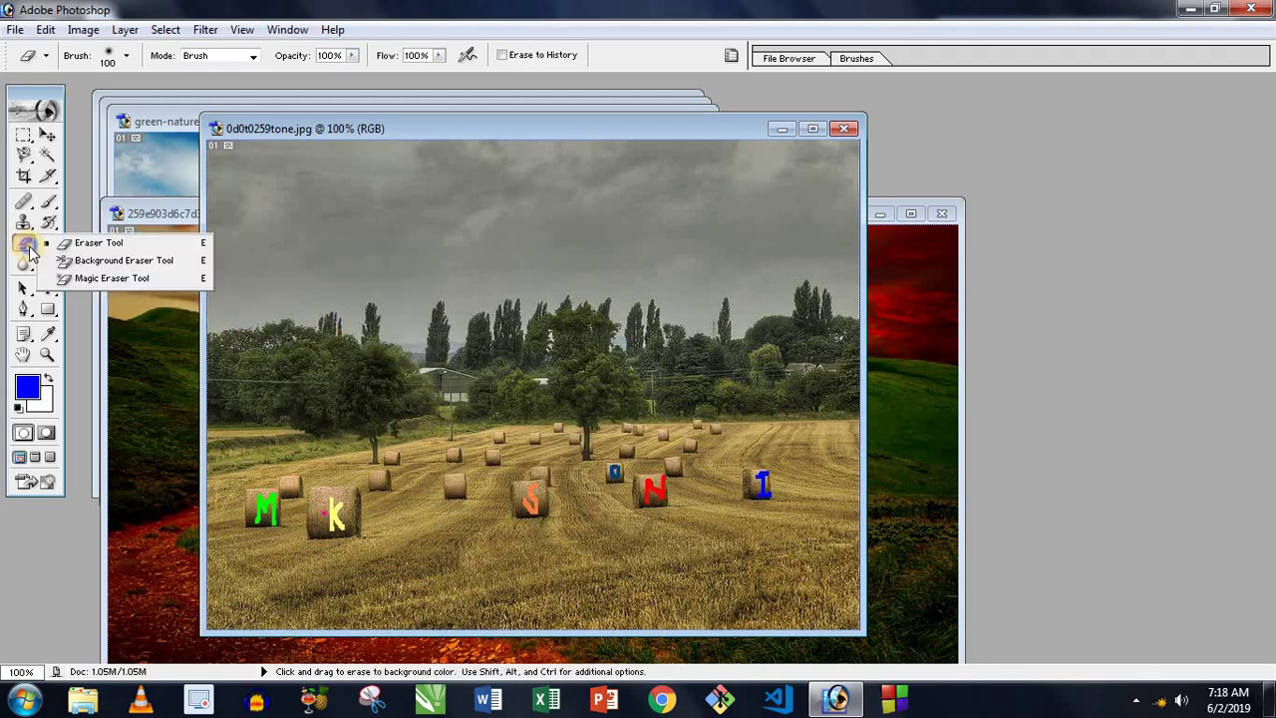
Wipe out the blue 'I' hay bale with the plain eraser, leaving a soft white patch.
click(84, 250)
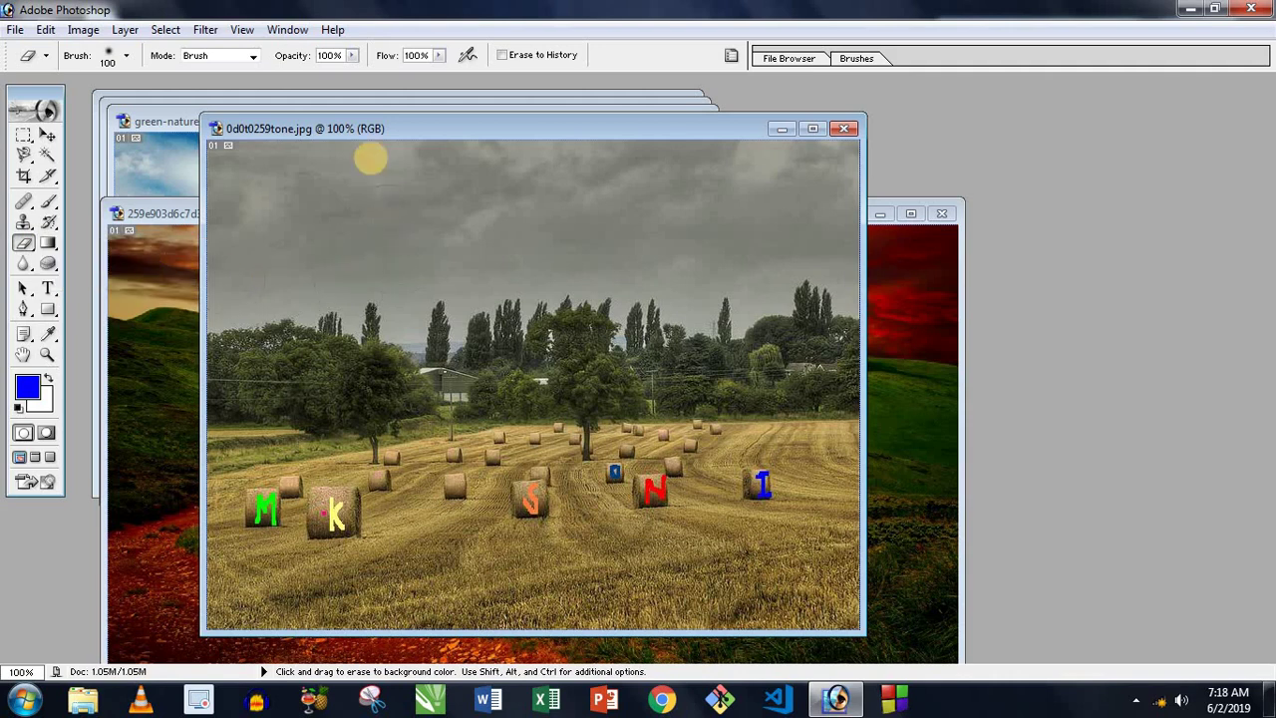
drag(365, 140, 363, 129)
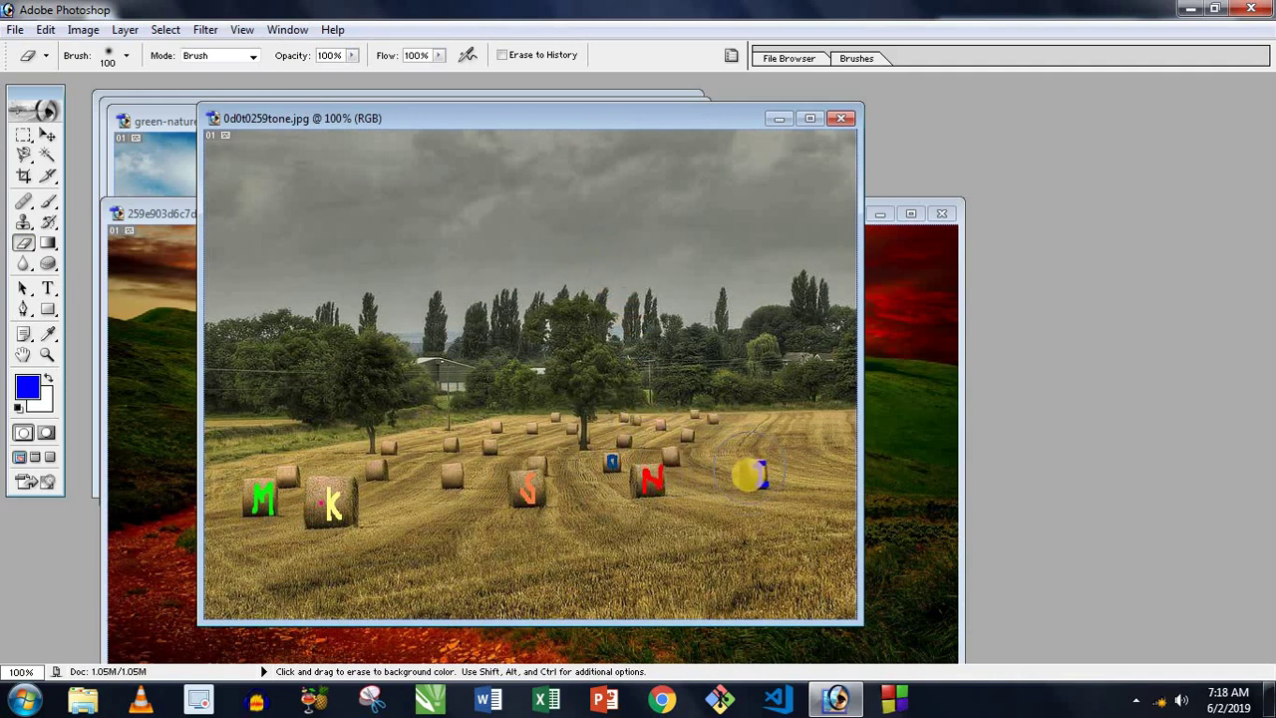
click(749, 471)
click(750, 473)
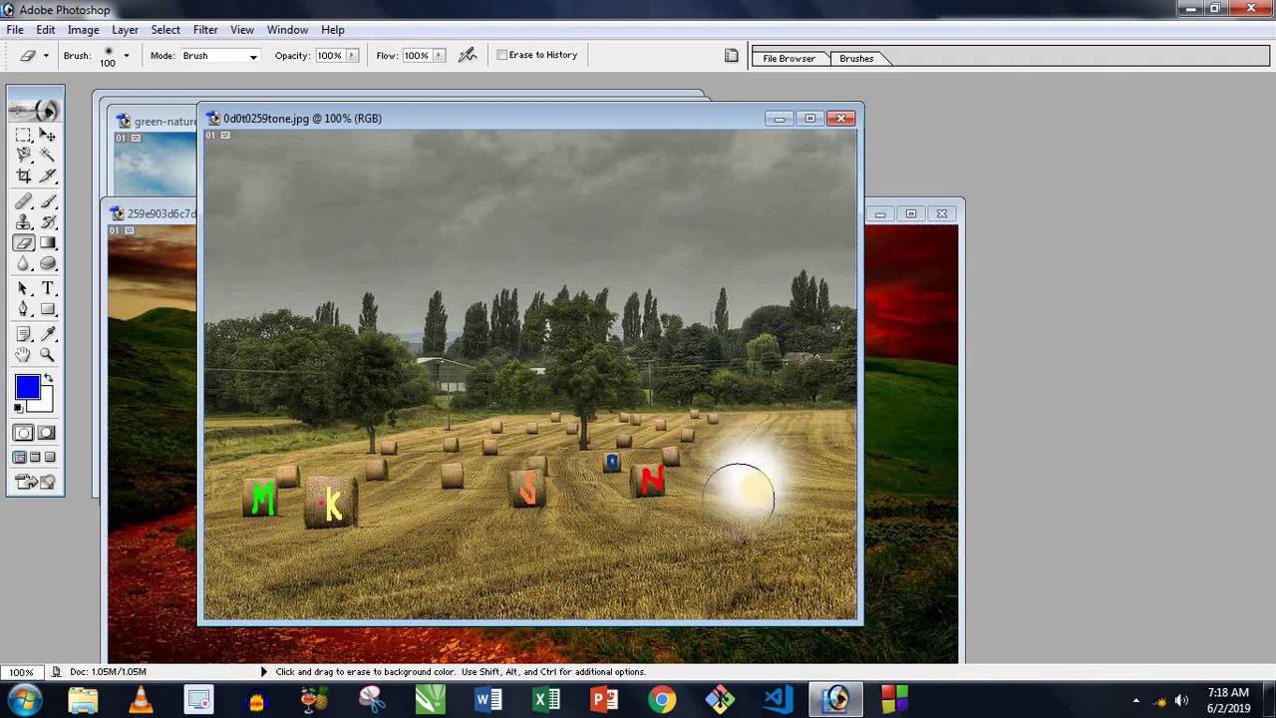
mouse_move(747, 480)
mouse_down()
mouse_move(774, 482)
mouse_move(755, 478)
mouse_up()
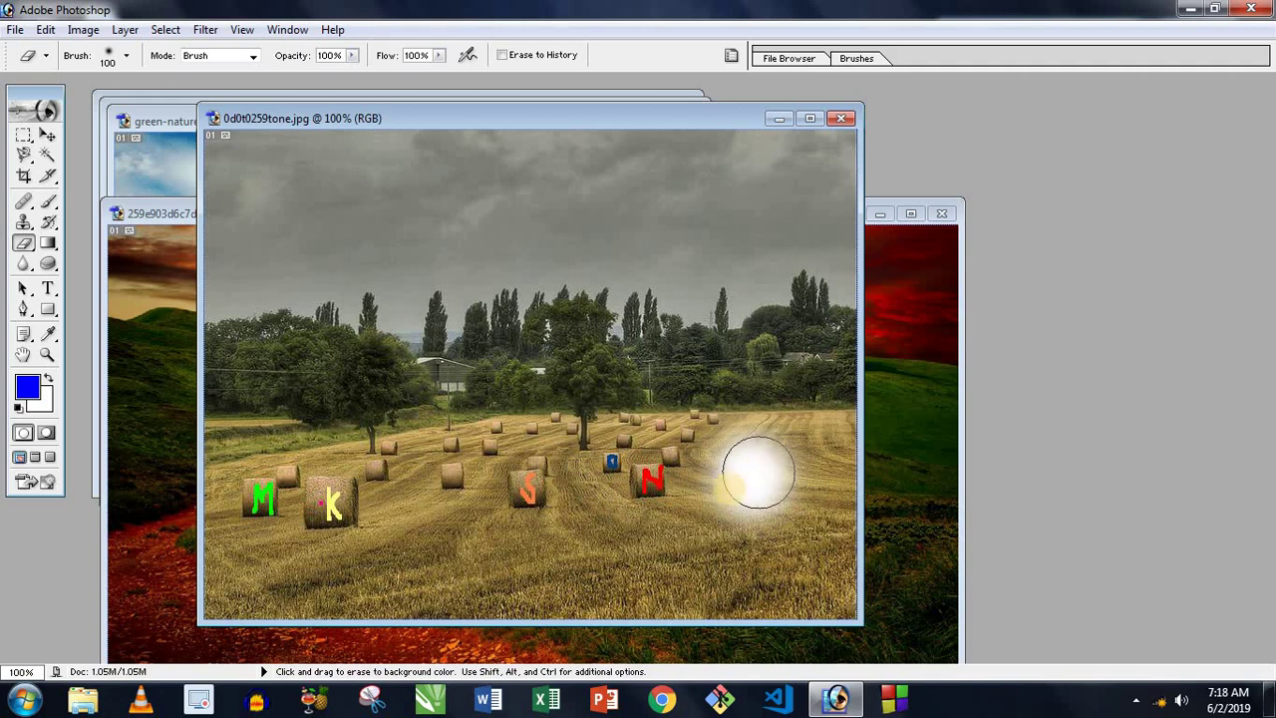
Set the background colour to green 3AE219 and erase a green patch near the orange bale.
click(41, 404)
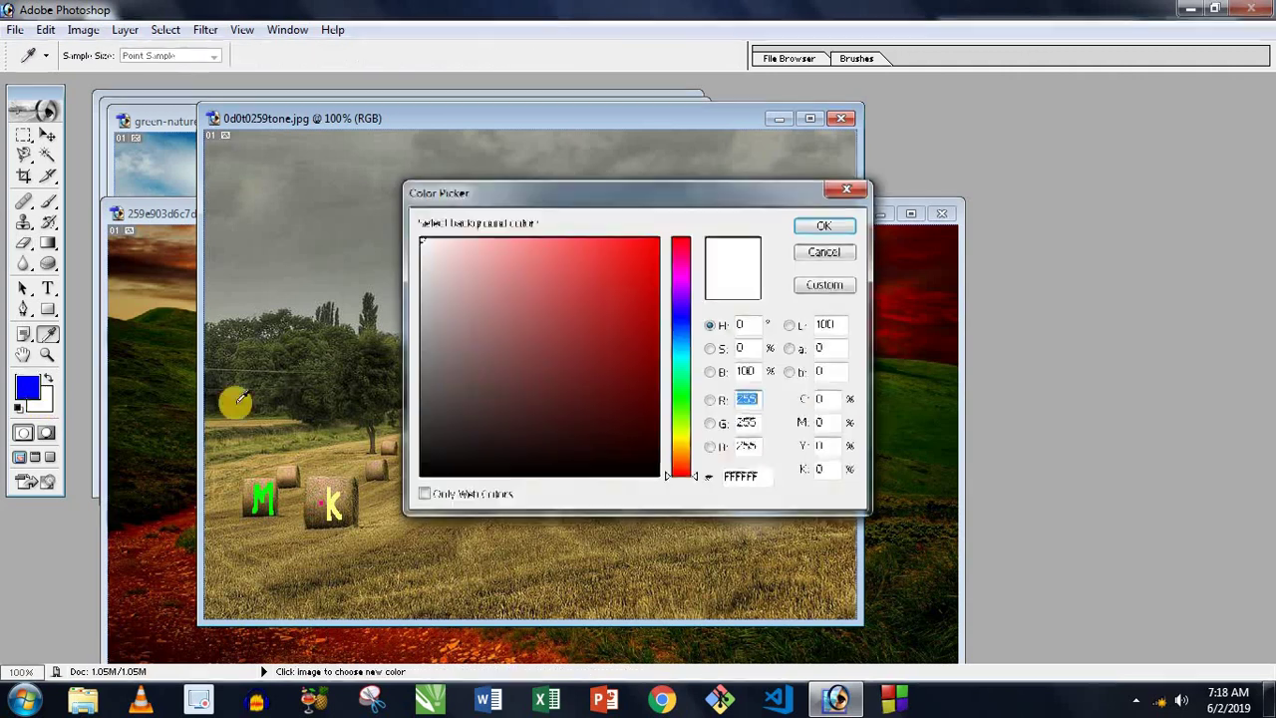
click(680, 403)
click(634, 263)
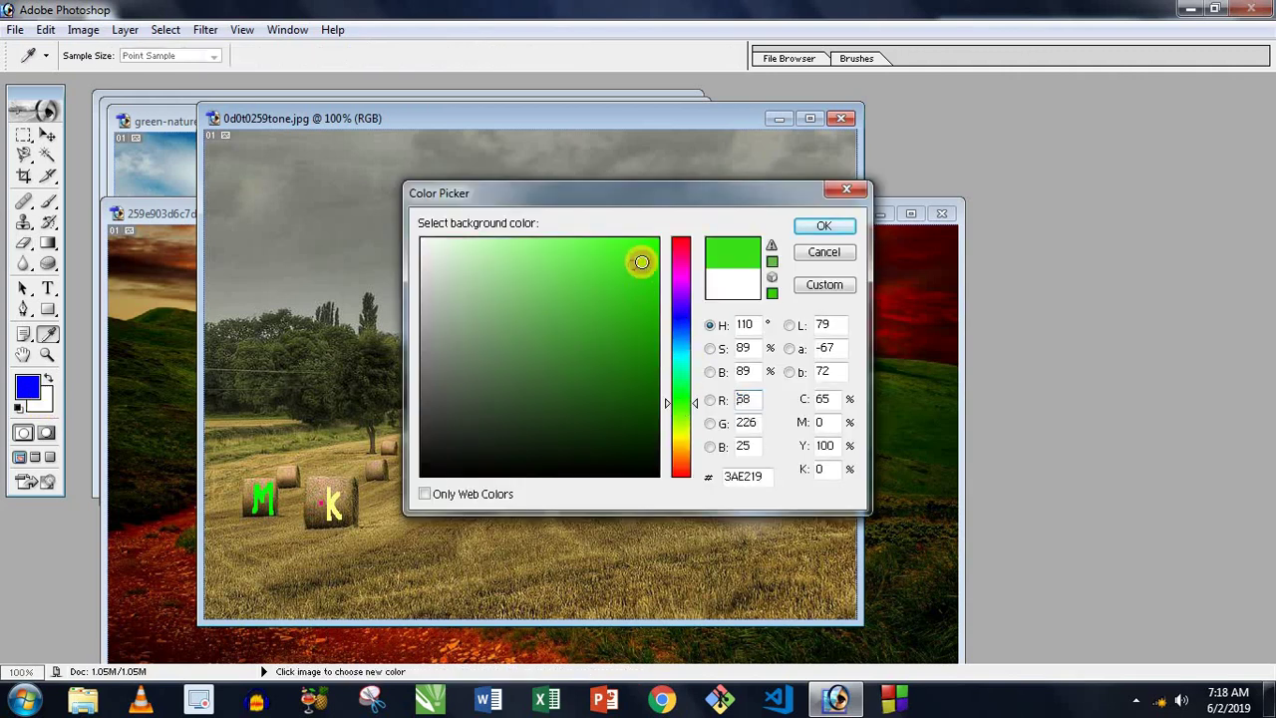
click(823, 226)
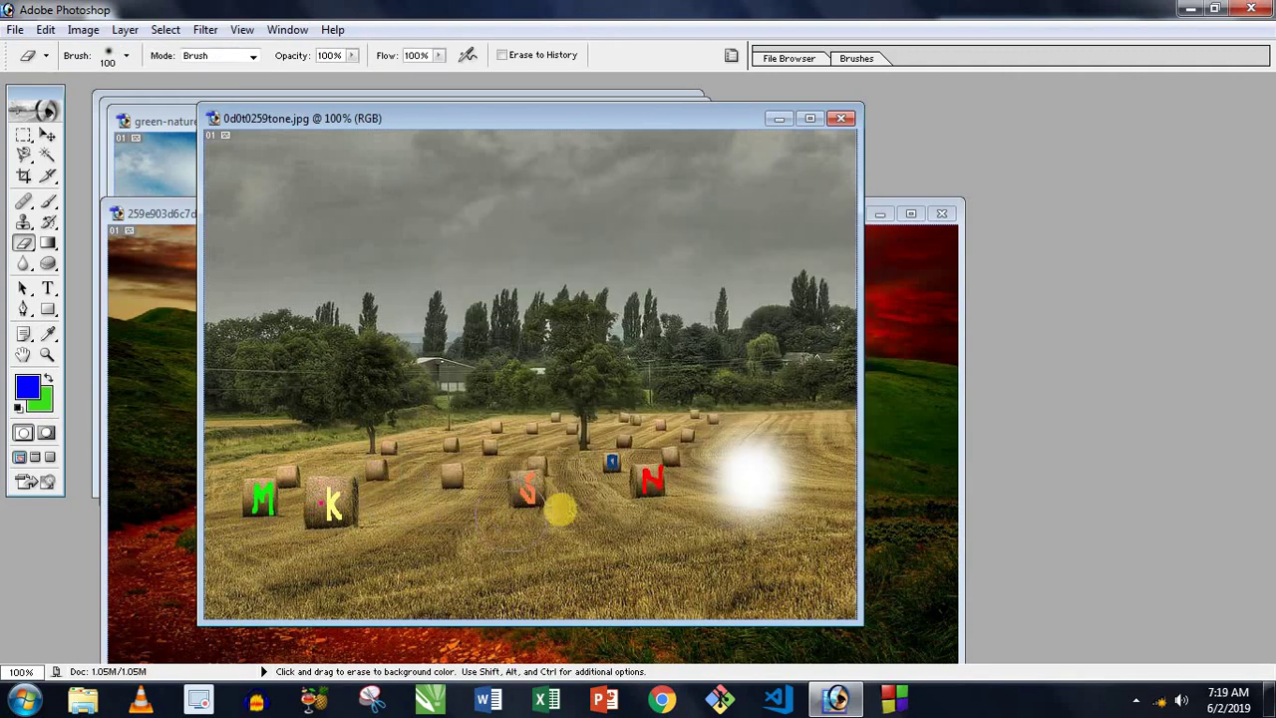
click(528, 488)
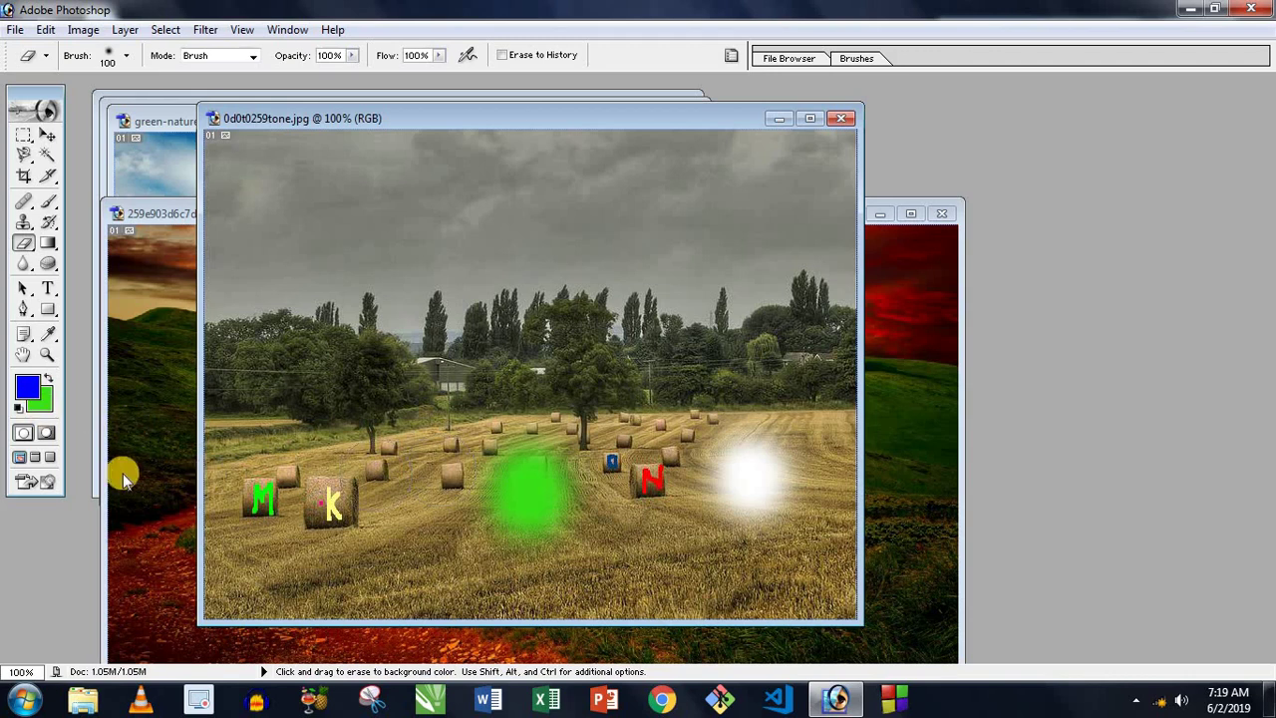
Erase a large green blotch across the sky and trees.
click(43, 405)
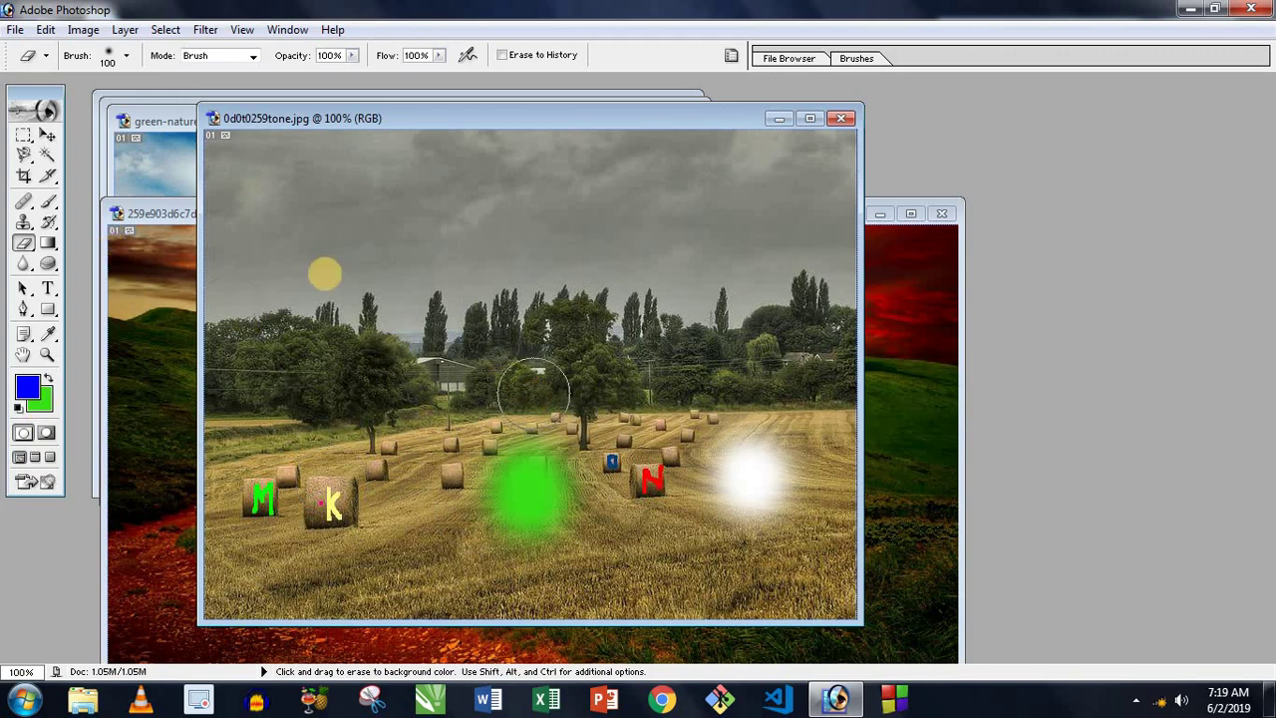
drag(300, 122, 433, 122)
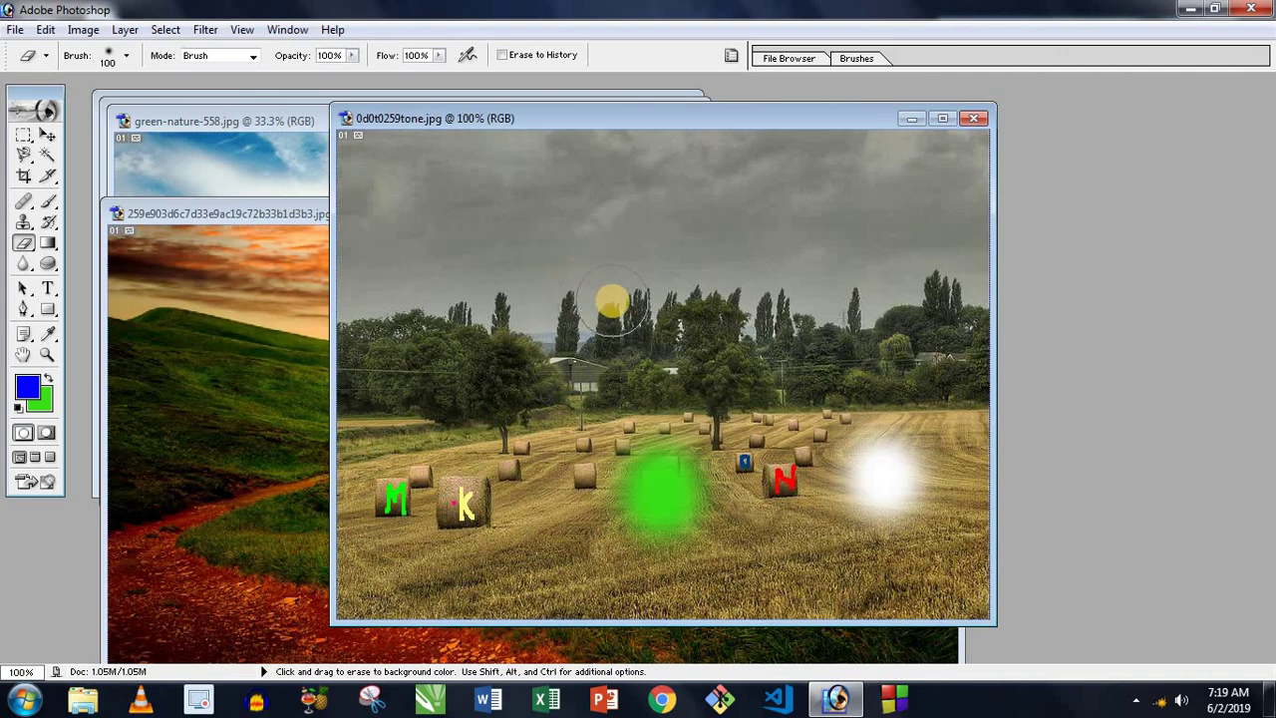
mouse_move(588, 289)
mouse_down()
mouse_move(552, 317)
mouse_move(640, 262)
mouse_up()
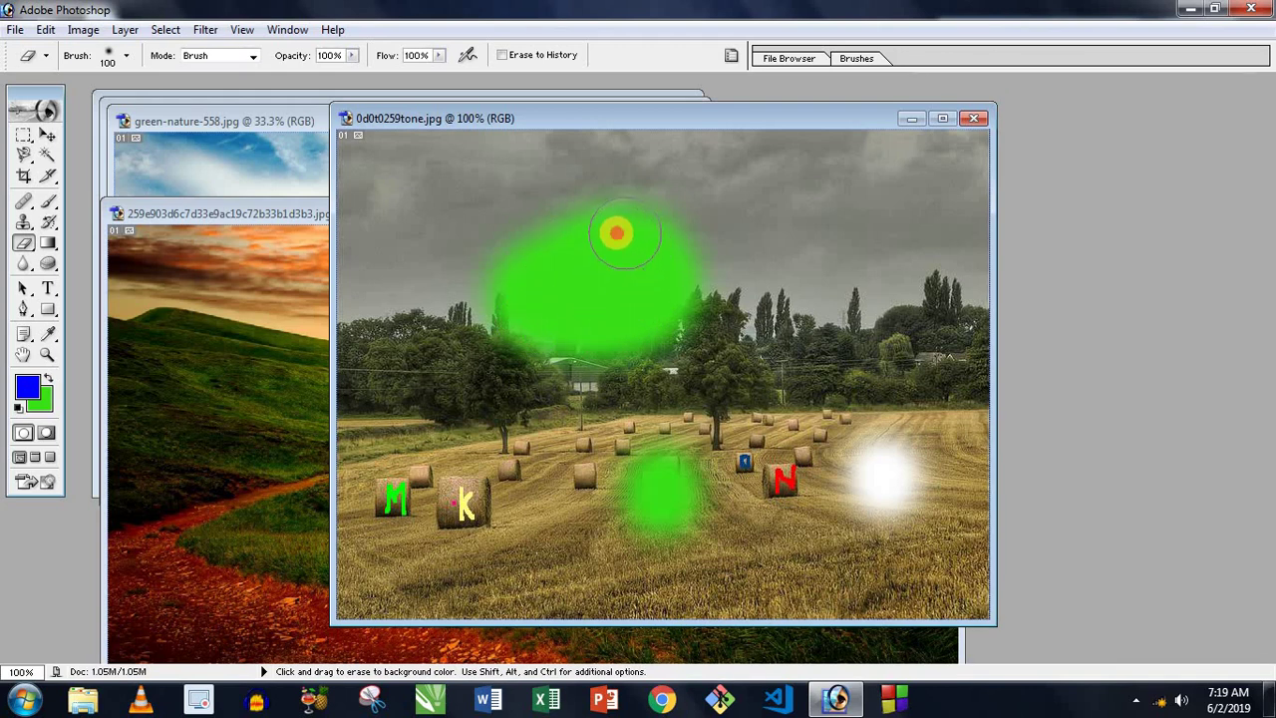
drag(671, 228, 569, 242)
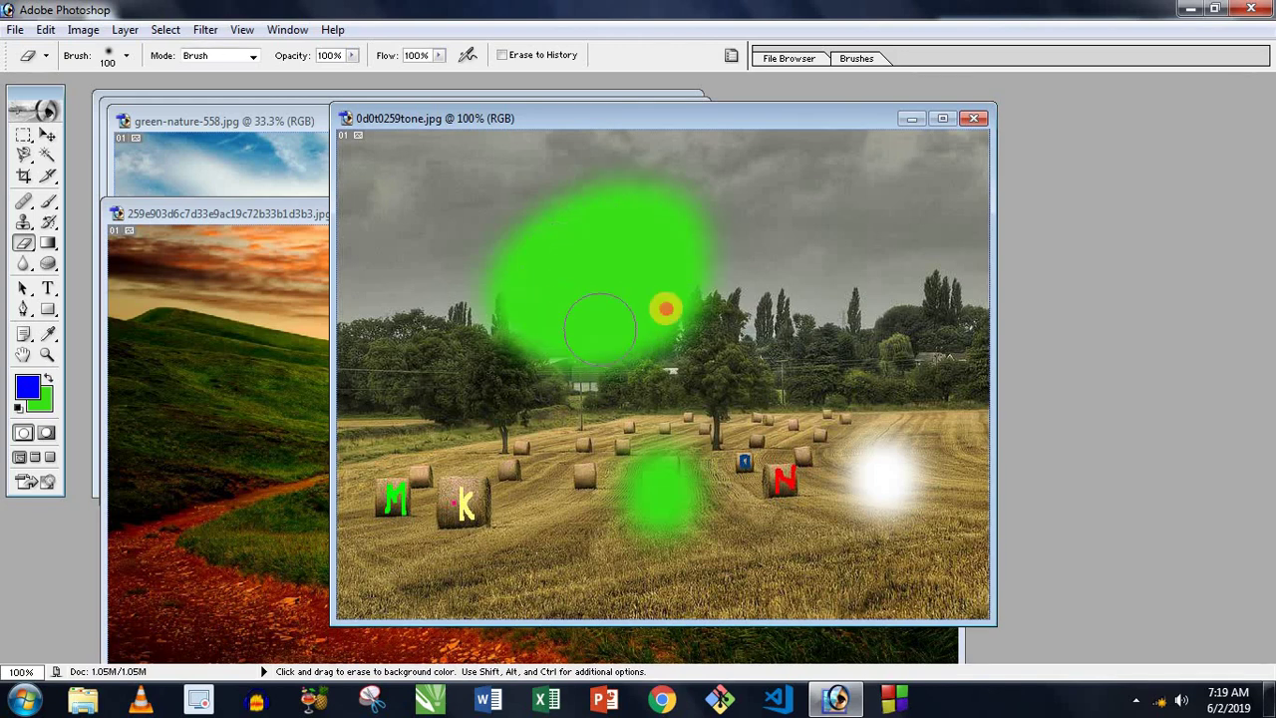
mouse_move(599, 326)
mouse_down()
mouse_move(683, 222)
mouse_move(541, 293)
mouse_move(612, 356)
mouse_move(673, 217)
mouse_up()
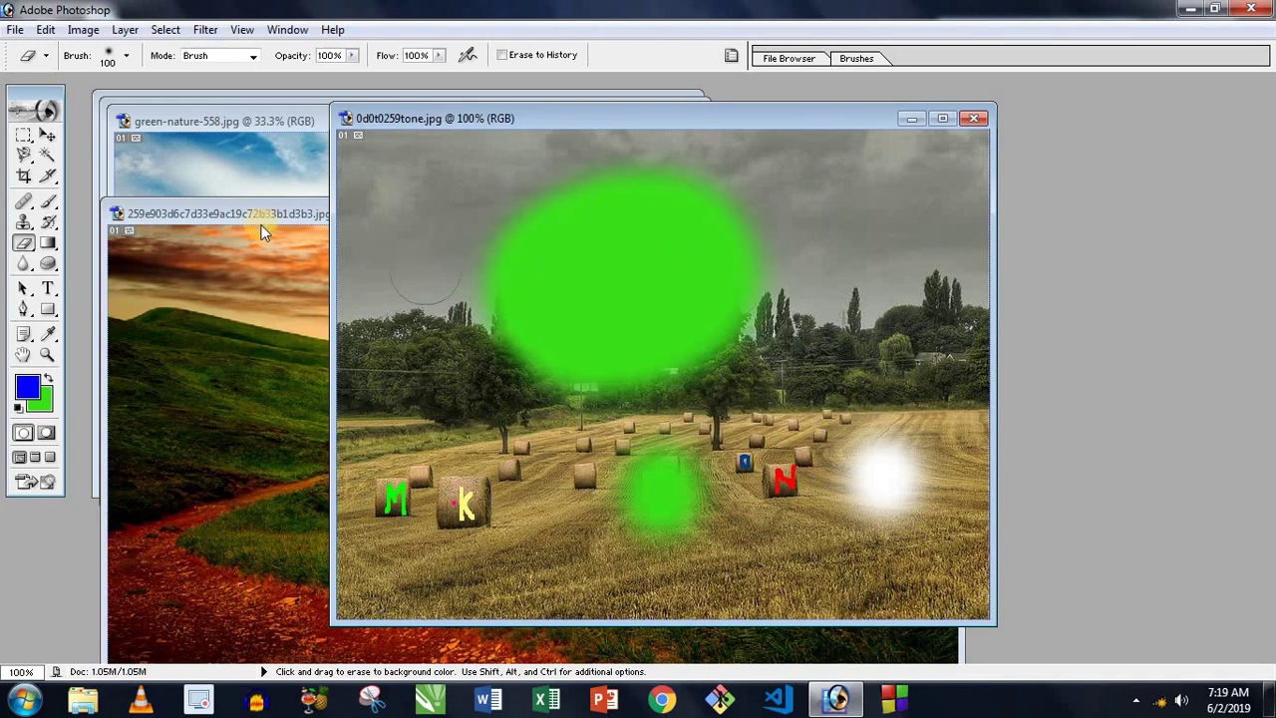
Bring green-nature-558.jpg forward, try dragging it into the sunset image, then undo.
click(202, 175)
drag(345, 126, 540, 127)
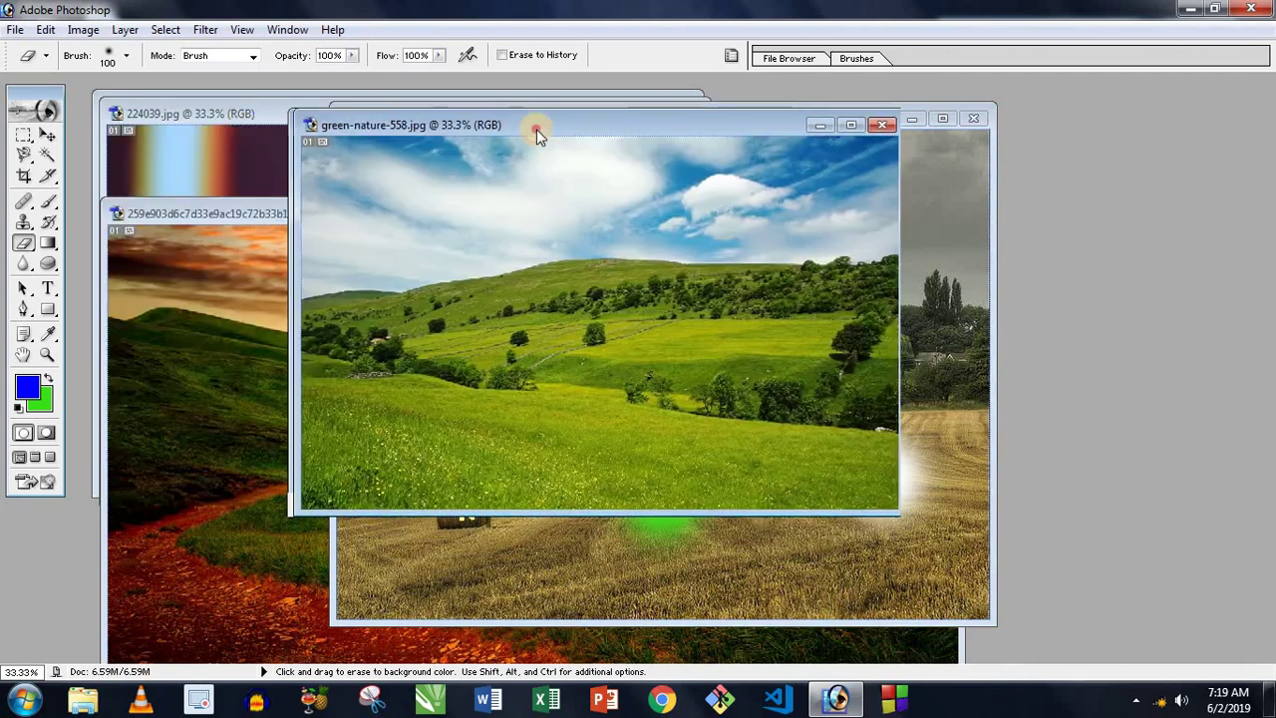
click(47, 134)
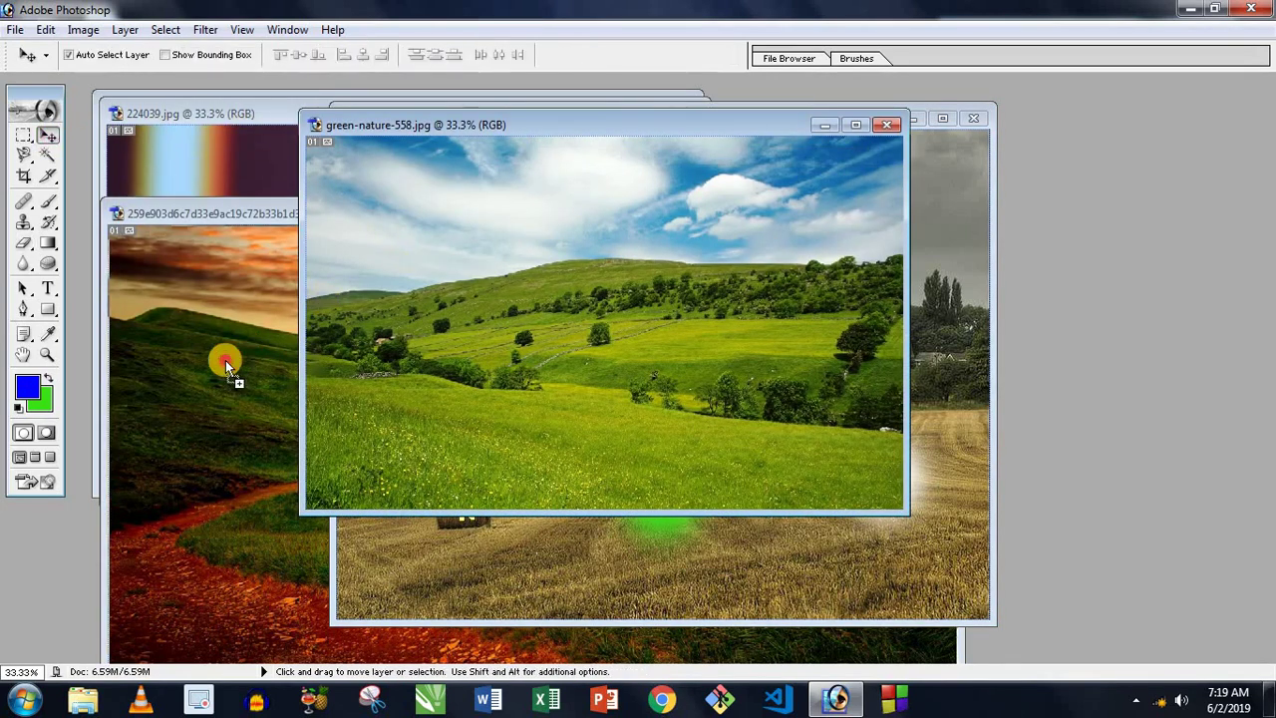
drag(216, 383, 254, 419)
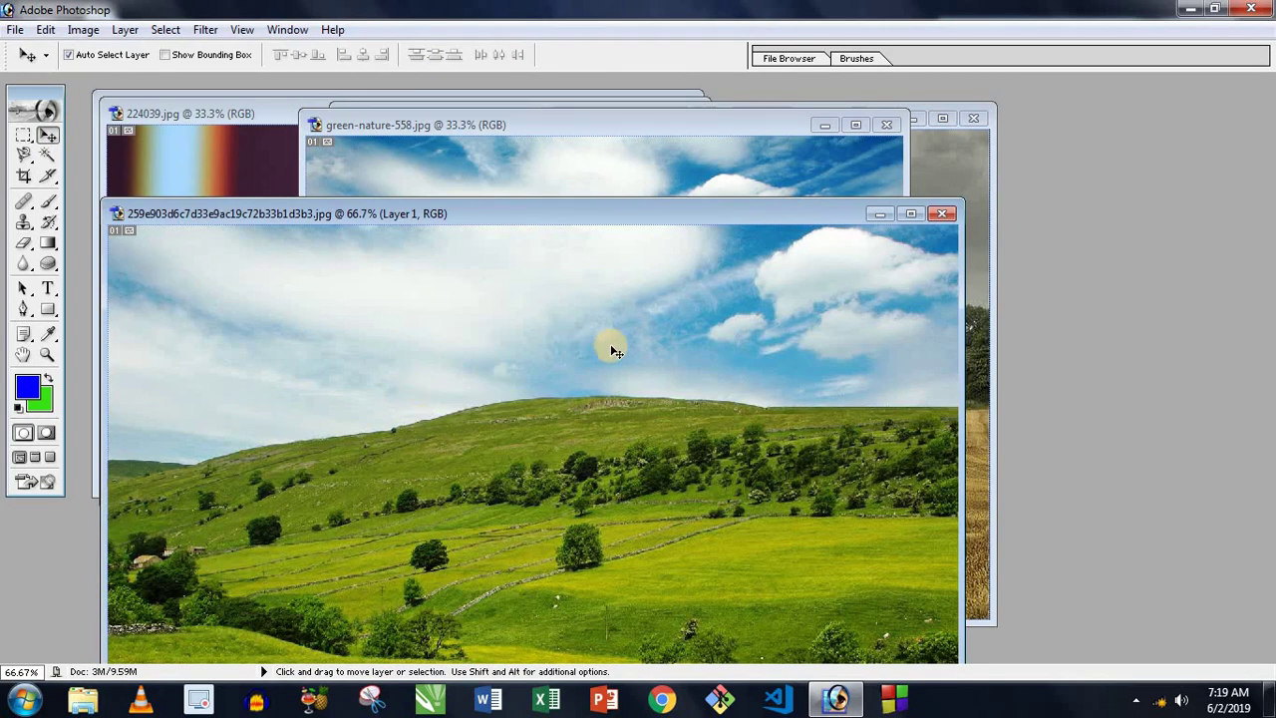
key(ctrl+z)
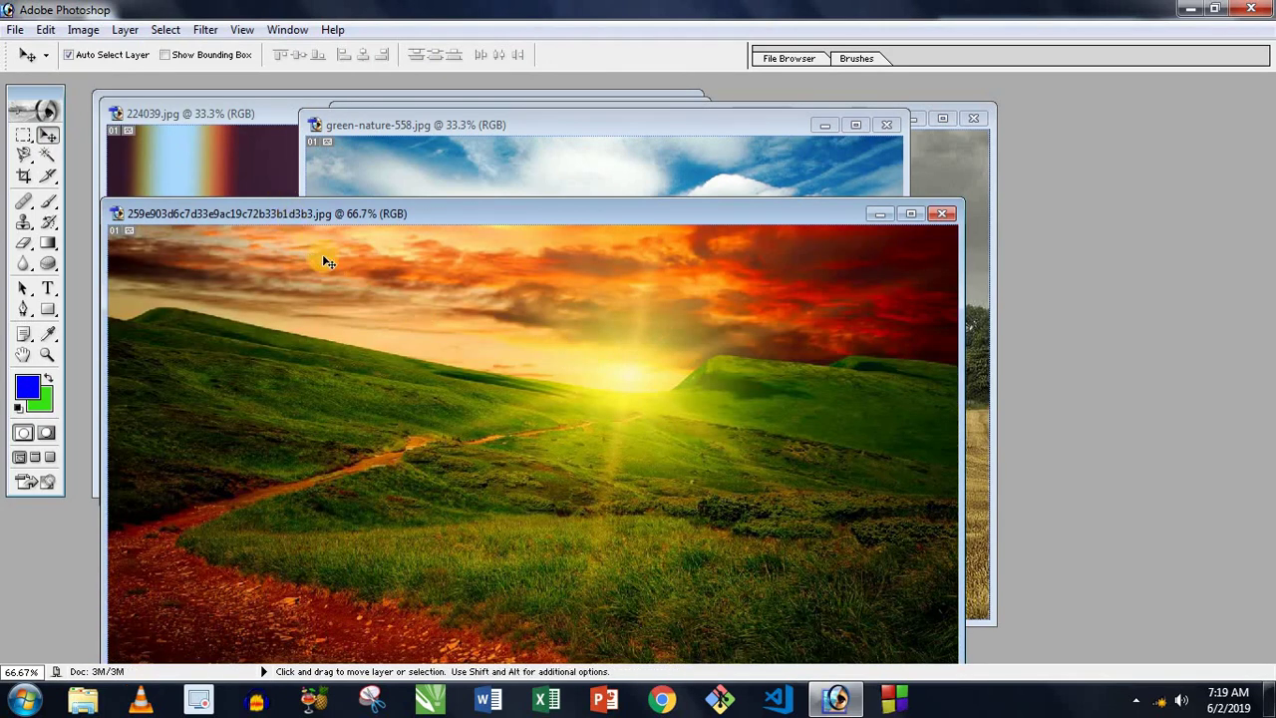
Drag the sunset image into the maximized green-nature-558.jpg as Layer 1 and reposition it.
click(446, 159)
mouse_move(270, 401)
mouse_down()
mouse_move(526, 174)
mouse_move(528, 324)
mouse_up()
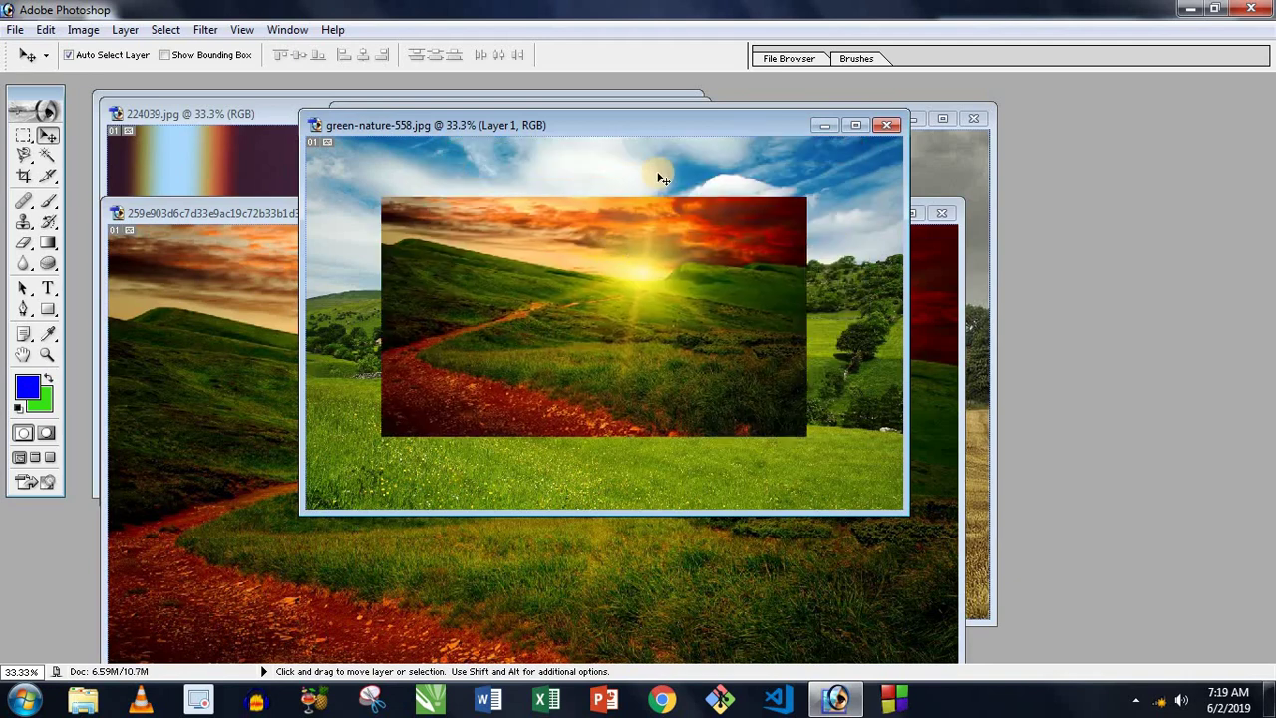
double_click(605, 130)
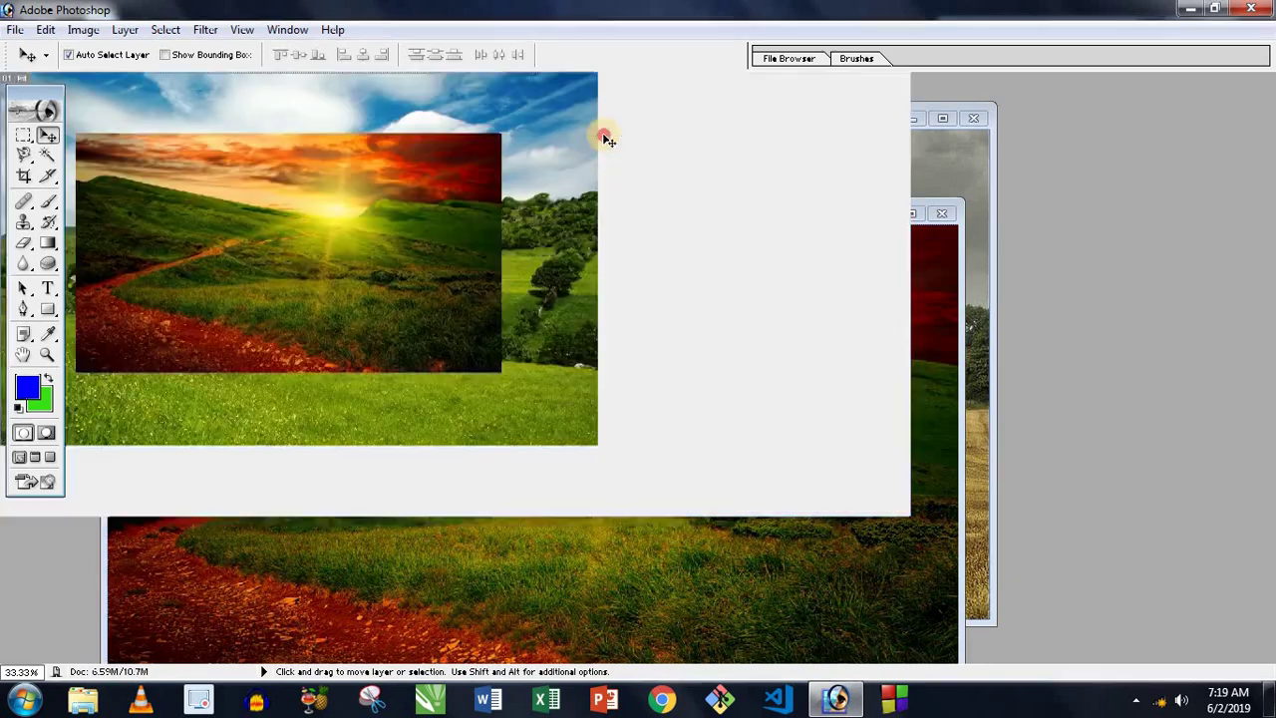
mouse_move(564, 328)
mouse_down()
mouse_move(591, 339)
mouse_move(531, 336)
mouse_up()
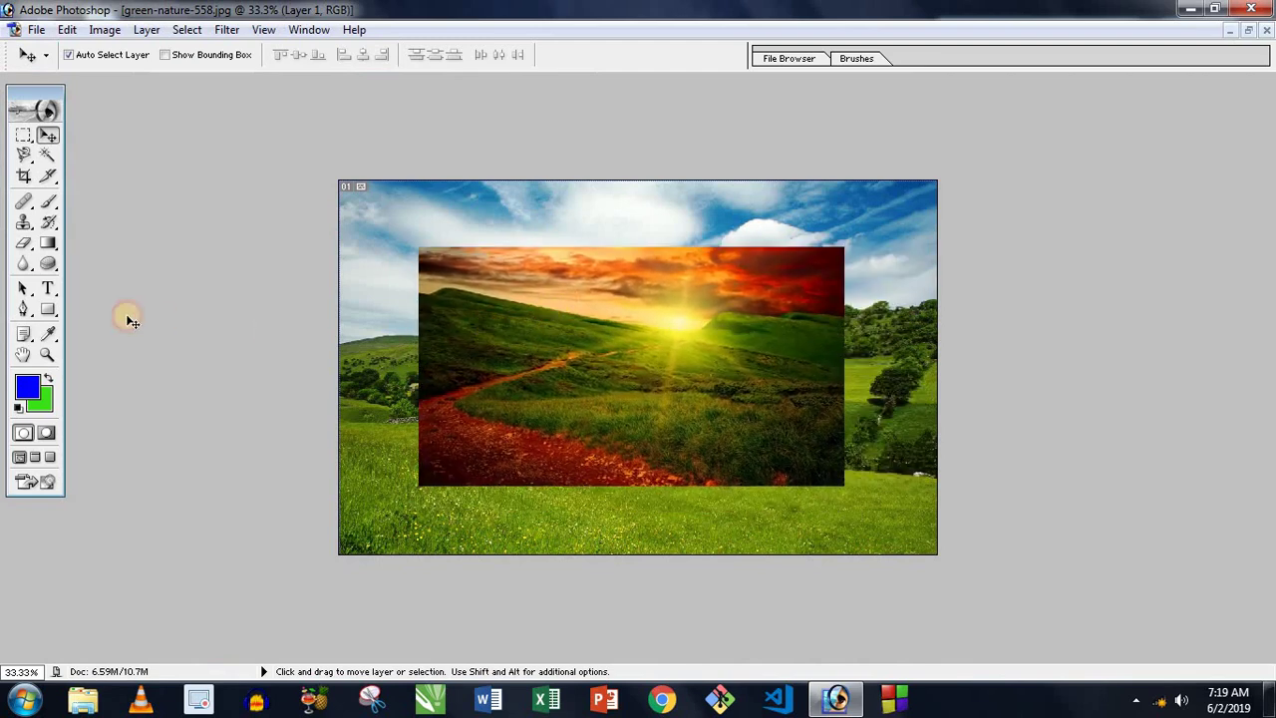
click(30, 247)
Enlarge the eraser to 312 px and erase the sunset layer down to its golden glow.
click(75, 239)
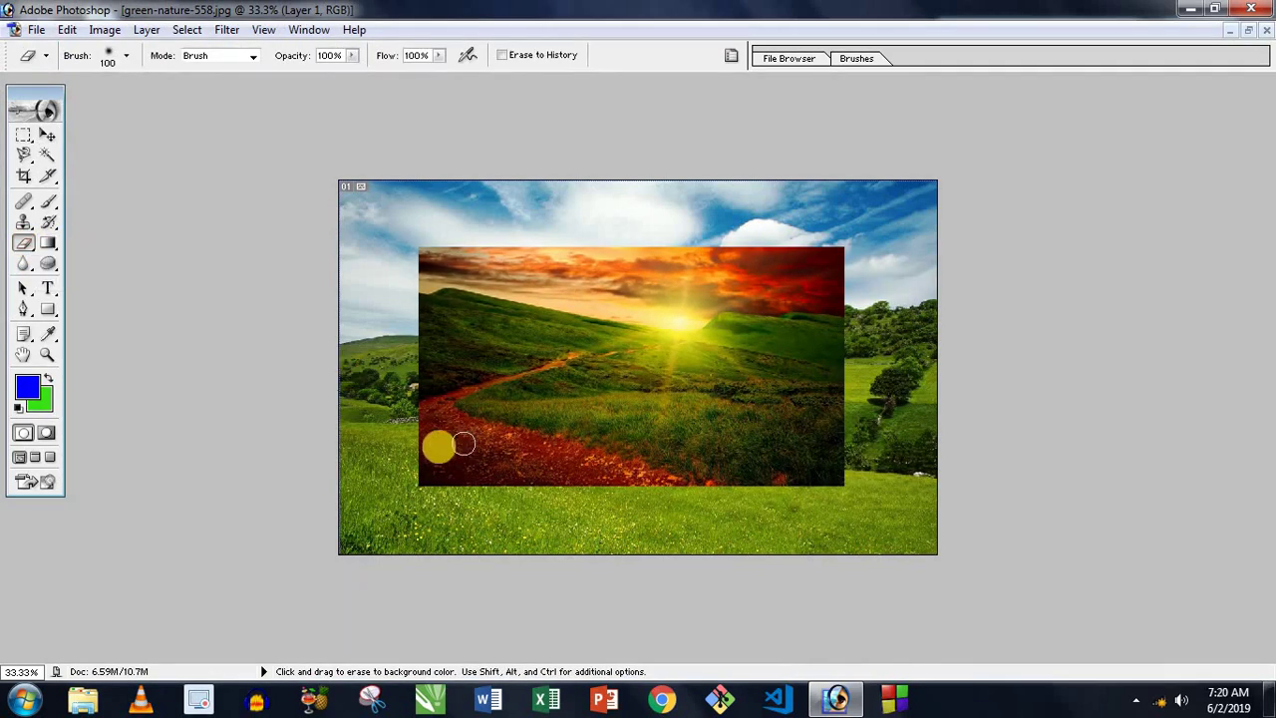
mouse_move(406, 457)
mouse_down()
mouse_move(468, 480)
mouse_move(416, 402)
mouse_move(407, 481)
mouse_move(413, 444)
mouse_move(488, 488)
mouse_move(484, 450)
mouse_move(427, 404)
mouse_move(485, 484)
mouse_move(506, 462)
mouse_move(446, 417)
mouse_move(492, 439)
mouse_move(515, 499)
mouse_move(501, 425)
mouse_move(401, 433)
mouse_move(628, 453)
mouse_move(609, 466)
mouse_move(507, 467)
mouse_move(502, 450)
mouse_move(585, 441)
mouse_up()
right_click(585, 442)
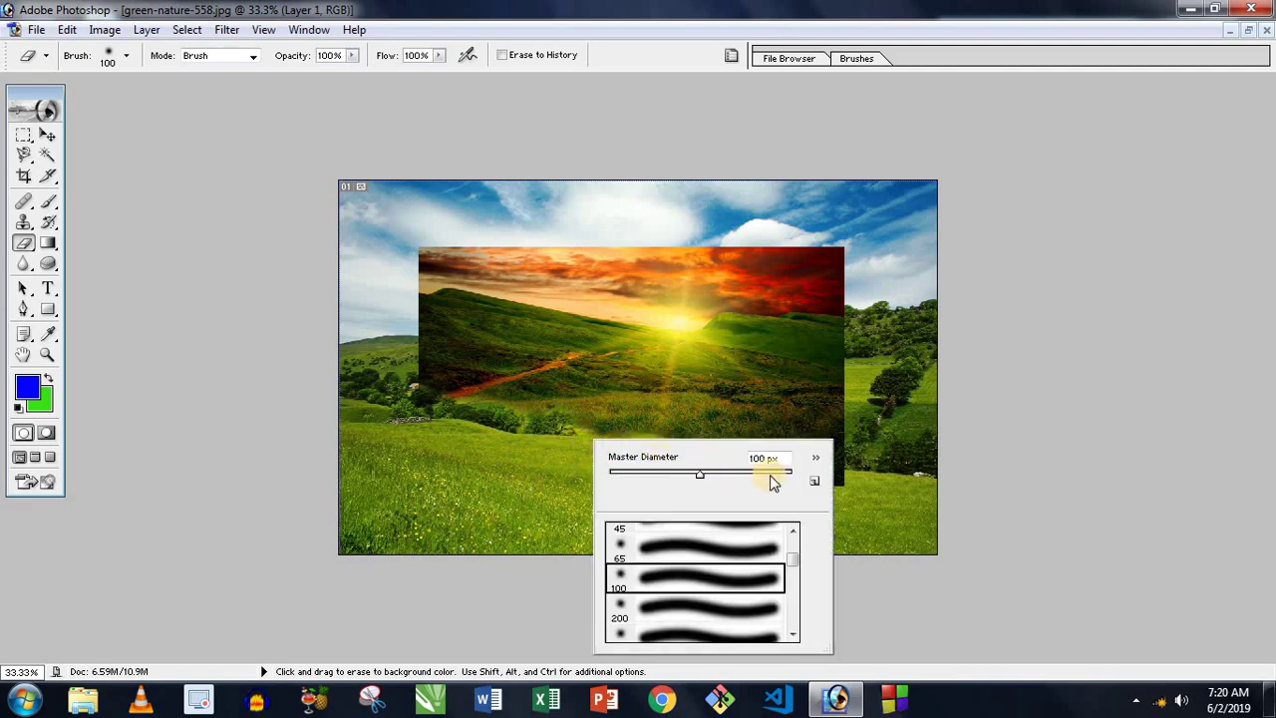
drag(756, 476, 758, 475)
mouse_move(541, 436)
mouse_down()
mouse_move(407, 350)
mouse_move(409, 265)
mouse_move(569, 228)
mouse_move(837, 250)
mouse_move(848, 393)
mouse_move(757, 456)
mouse_move(802, 479)
mouse_move(843, 455)
mouse_move(549, 476)
mouse_move(455, 348)
mouse_move(543, 254)
mouse_move(764, 248)
mouse_move(794, 342)
mouse_move(742, 419)
mouse_up()
mouse_move(568, 376)
mouse_down()
mouse_move(529, 288)
mouse_move(555, 407)
mouse_move(757, 374)
mouse_move(765, 285)
mouse_move(700, 250)
mouse_move(620, 261)
mouse_move(584, 346)
mouse_move(638, 390)
mouse_move(729, 379)
mouse_move(769, 390)
mouse_move(436, 424)
mouse_move(549, 444)
mouse_move(826, 388)
mouse_move(342, 450)
mouse_up()
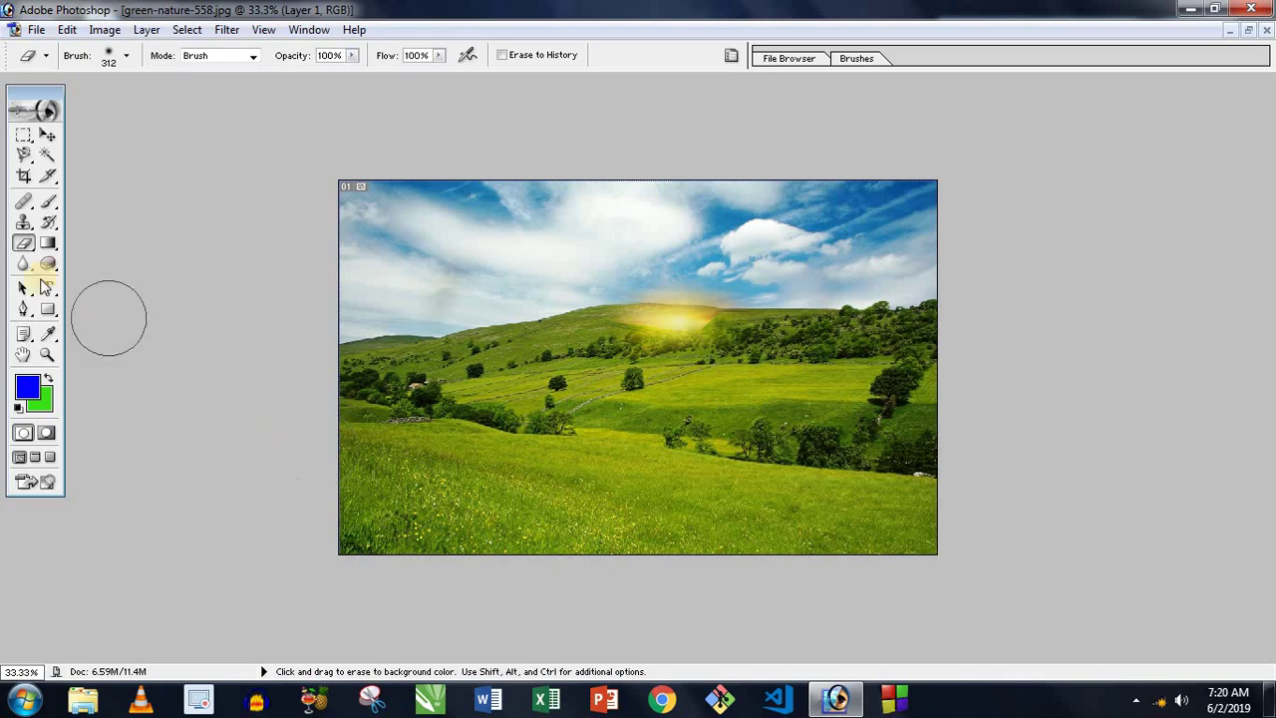
drag(24, 242, 81, 246)
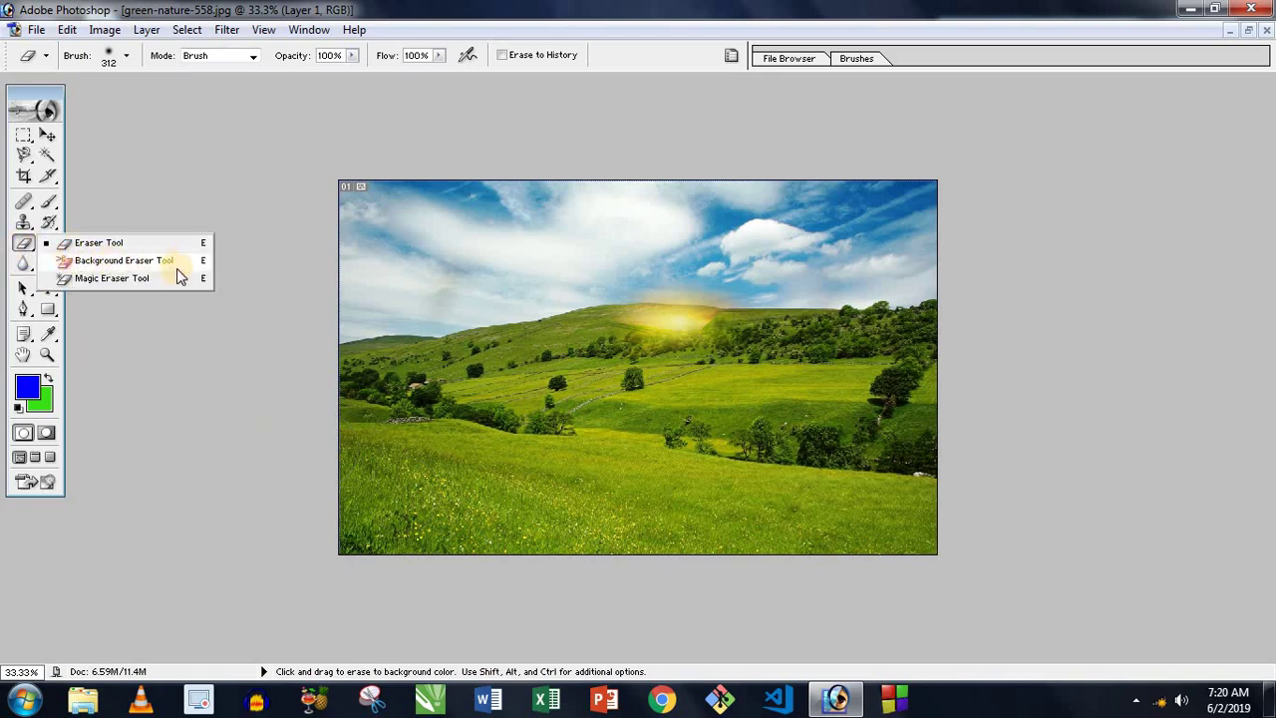
Restore the windows to floating size and bring the 224039.jpg portrait forward.
click(1248, 32)
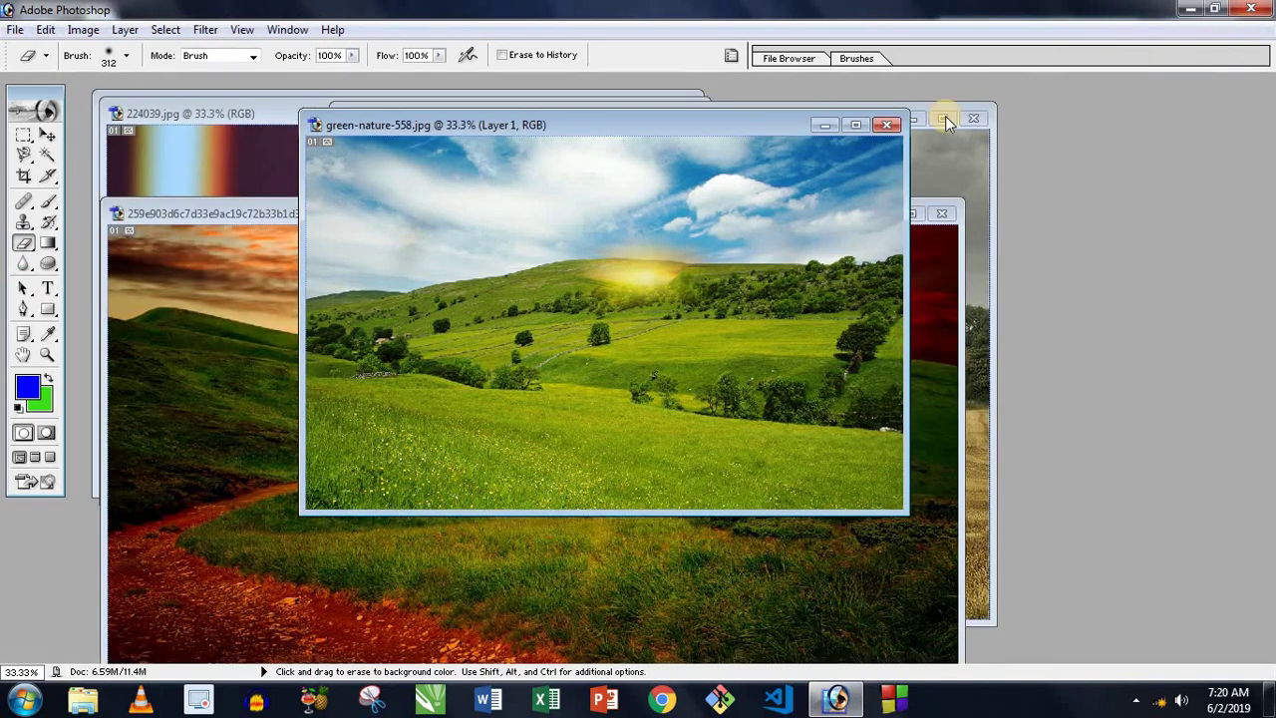
click(269, 212)
click(239, 113)
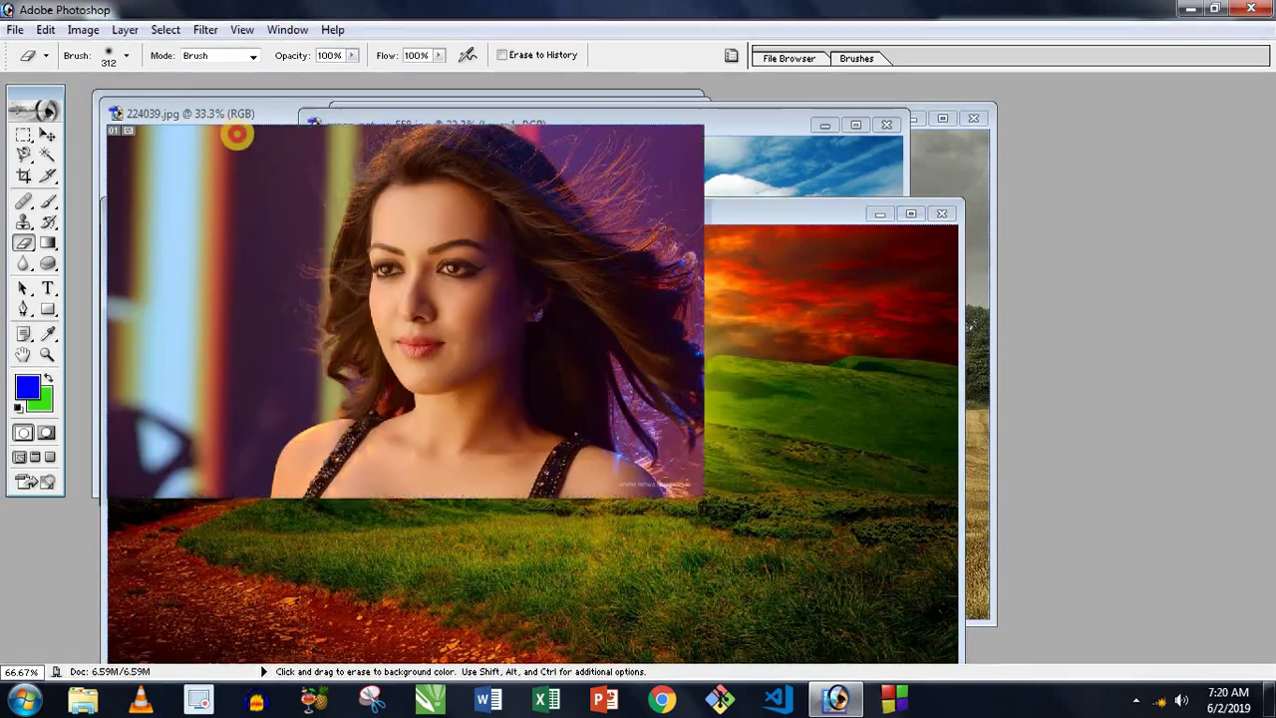
drag(323, 120, 349, 139)
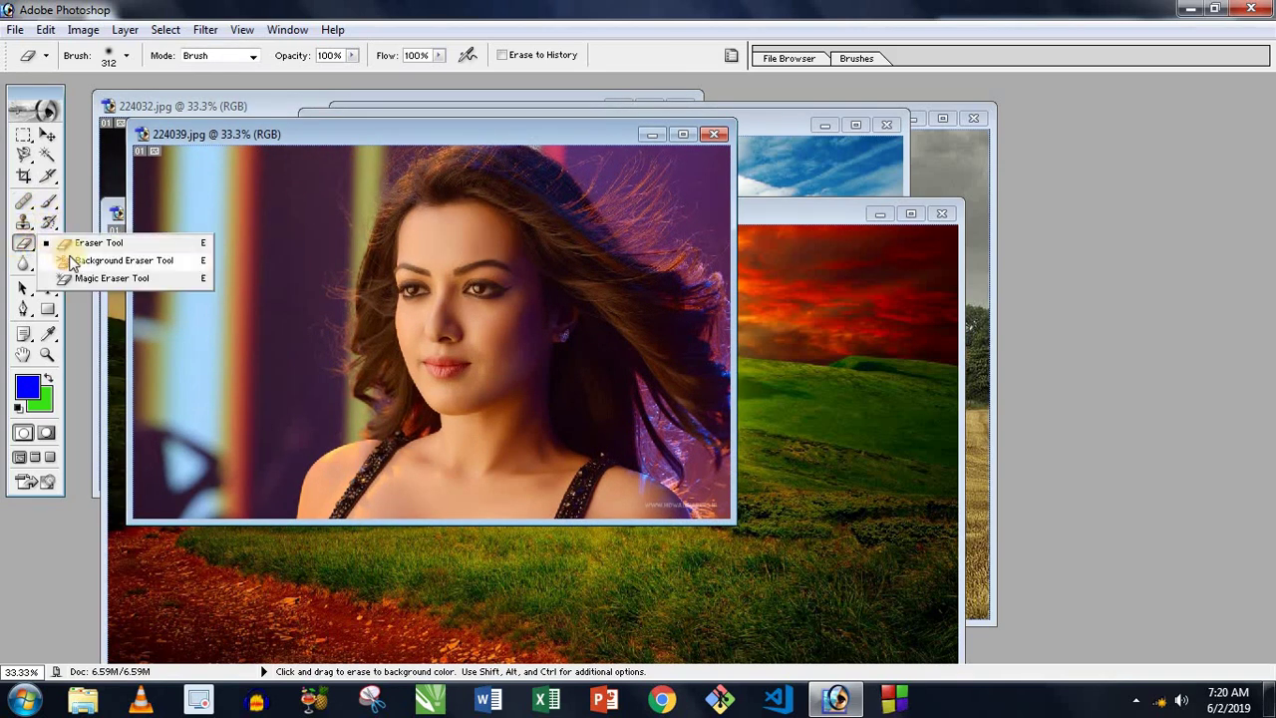
Set the Background Eraser to 83 px and erase the background left of the woman.
drag(24, 244, 94, 262)
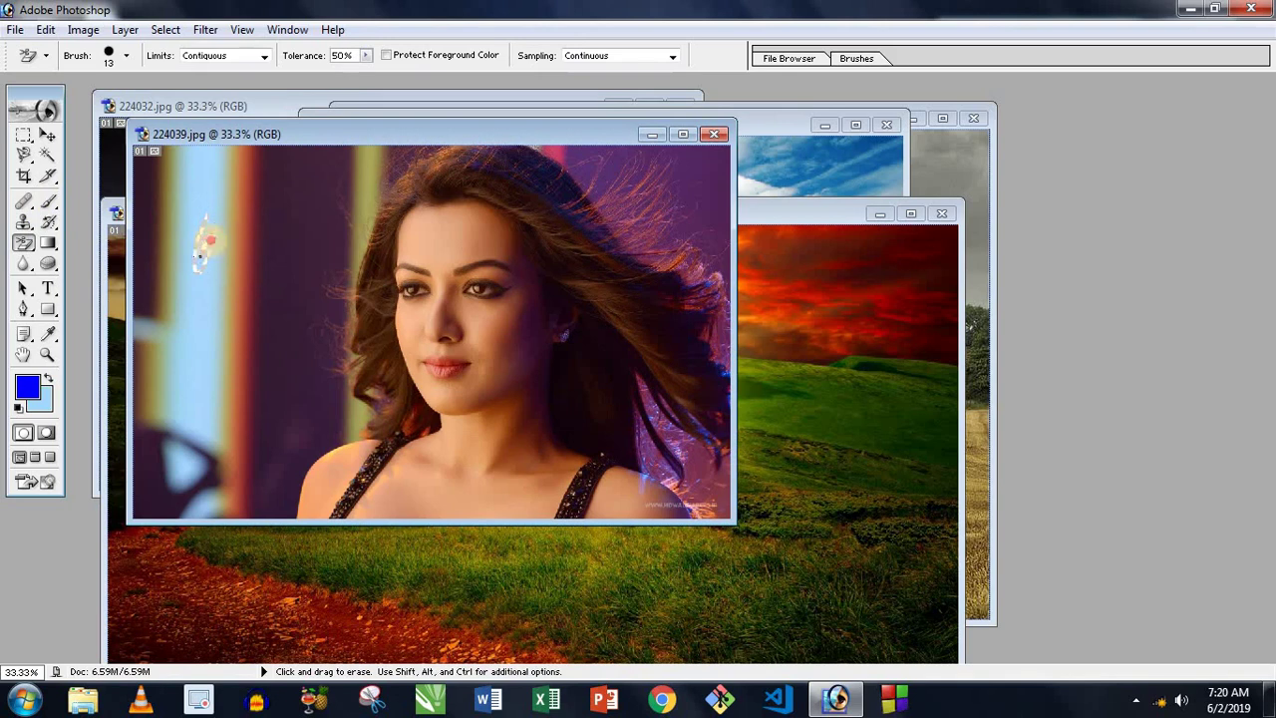
right_click(206, 240)
drag(239, 266, 308, 266)
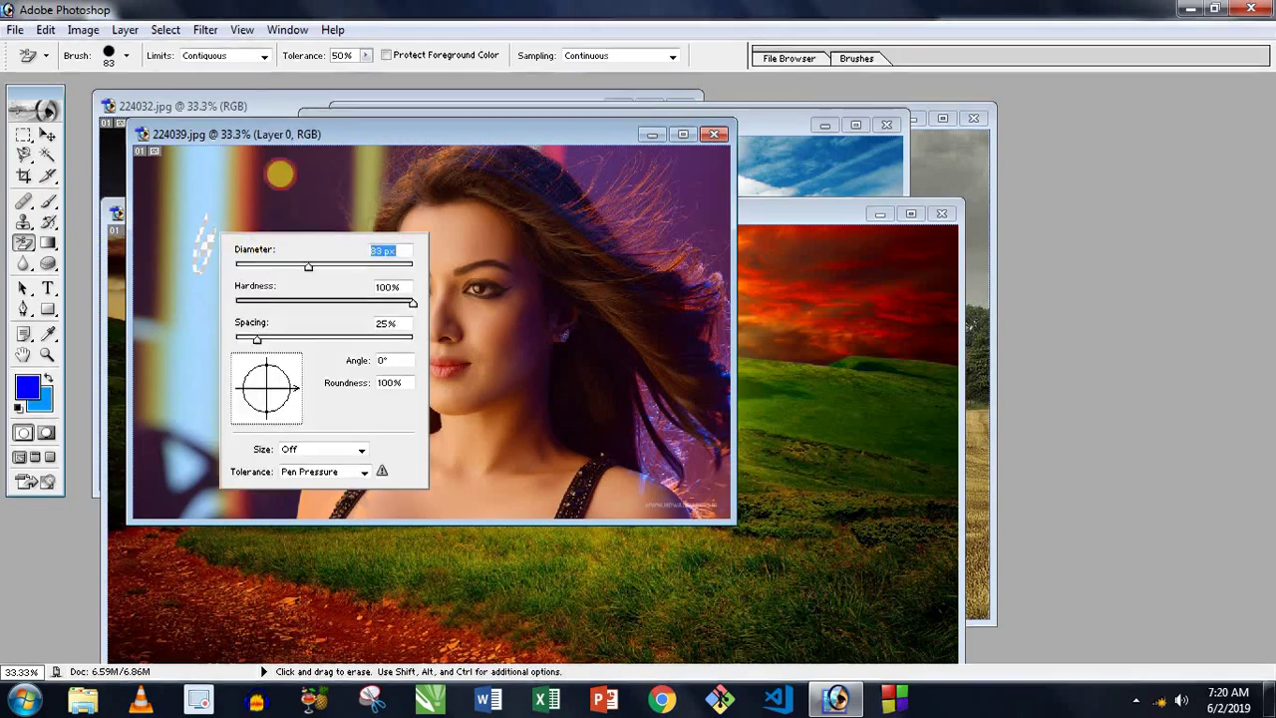
click(277, 145)
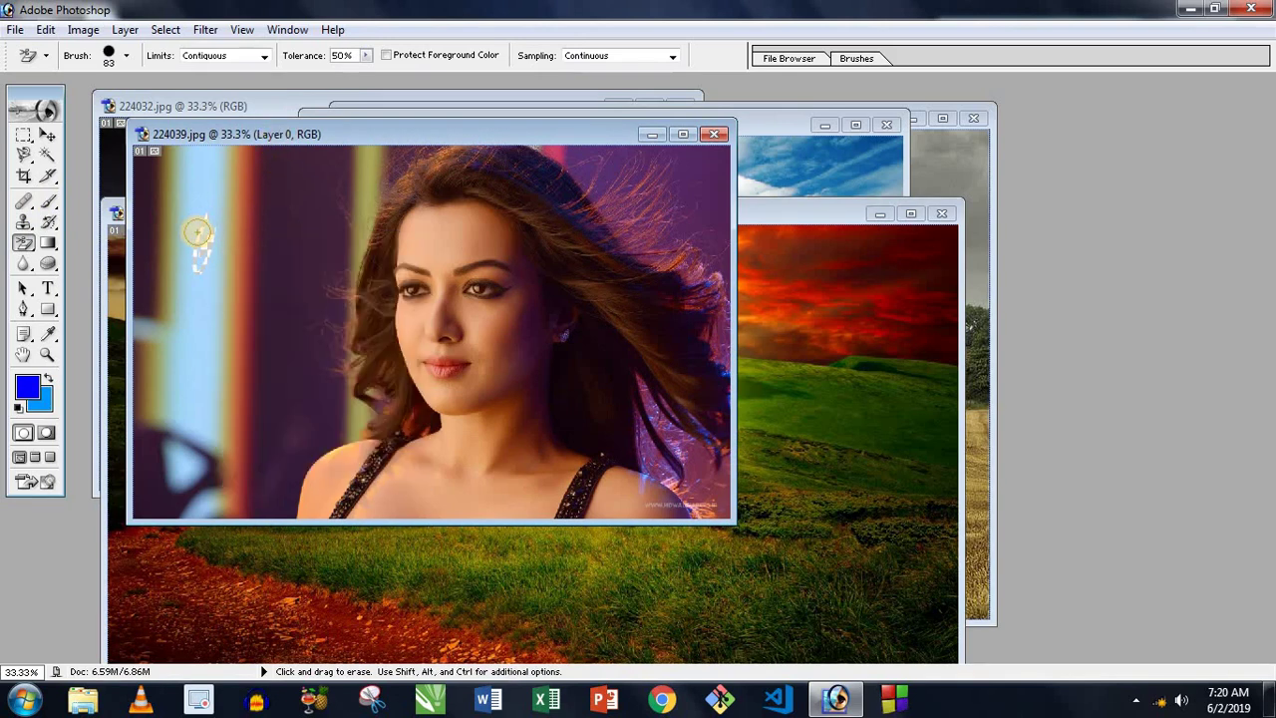
mouse_move(200, 227)
mouse_down()
mouse_move(190, 233)
mouse_move(197, 208)
mouse_move(204, 229)
mouse_move(170, 270)
mouse_move(200, 262)
mouse_move(177, 236)
mouse_move(149, 273)
mouse_move(208, 288)
mouse_move(183, 300)
mouse_up()
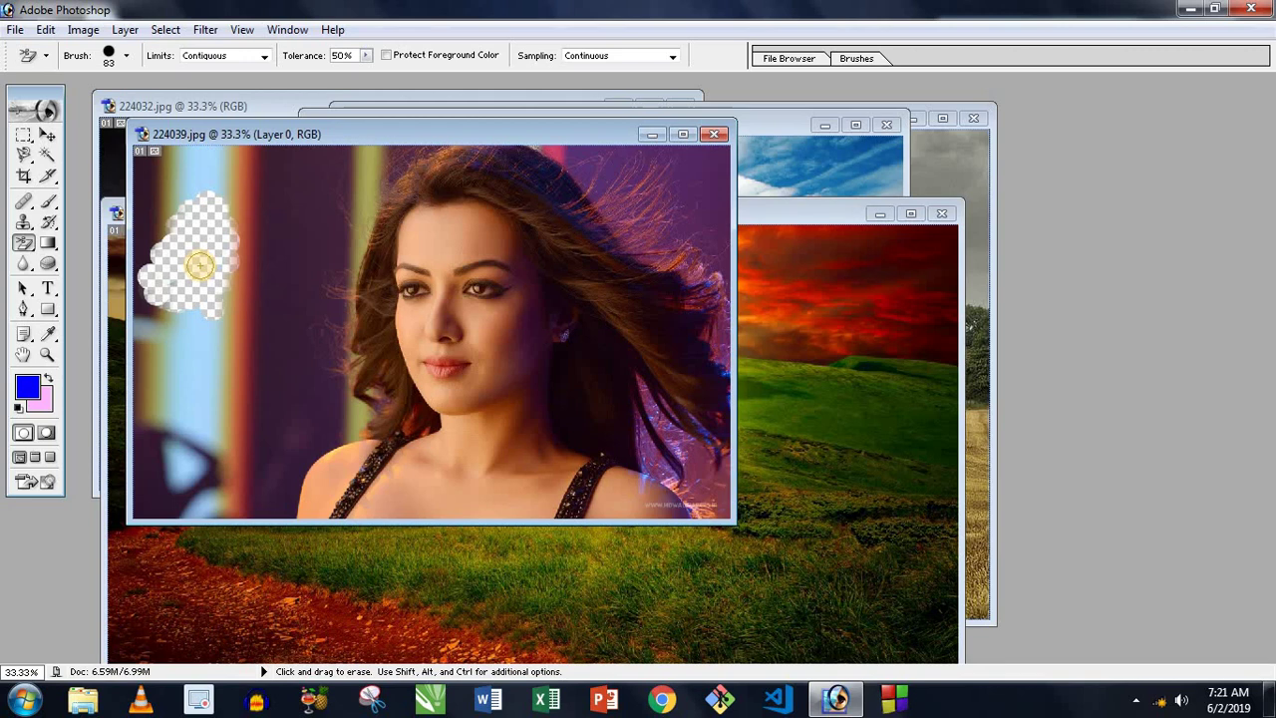
Erase another strip of left background, then drag the portrait into the landscape image.
drag(23, 242, 118, 267)
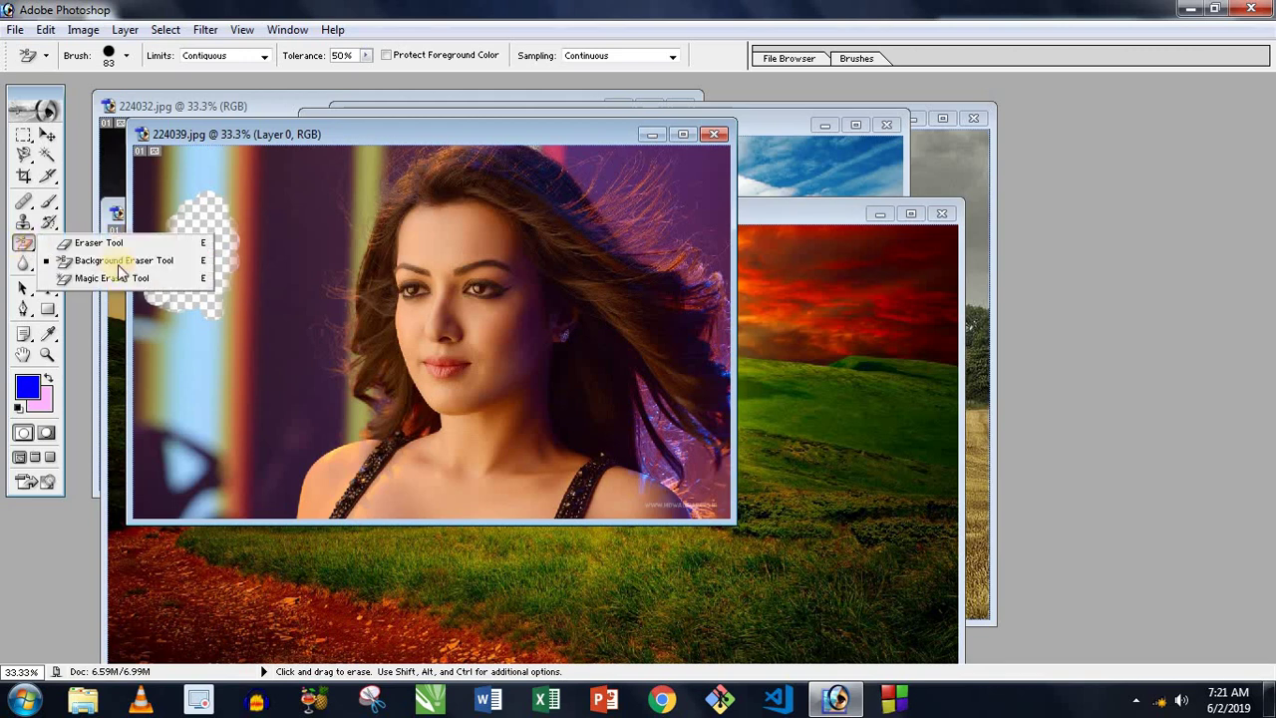
mouse_move(244, 204)
mouse_down()
mouse_move(231, 297)
mouse_move(200, 344)
mouse_up()
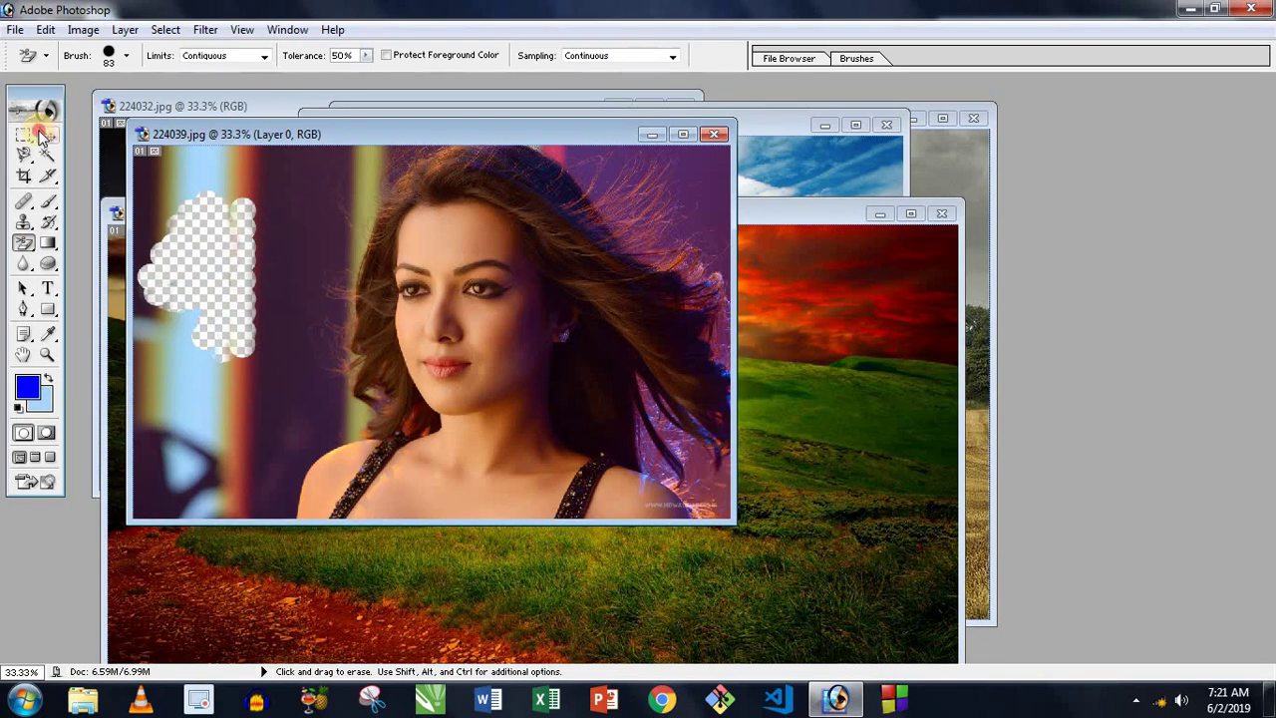
click(47, 134)
mouse_move(521, 322)
mouse_down()
mouse_move(809, 429)
mouse_move(711, 495)
mouse_up()
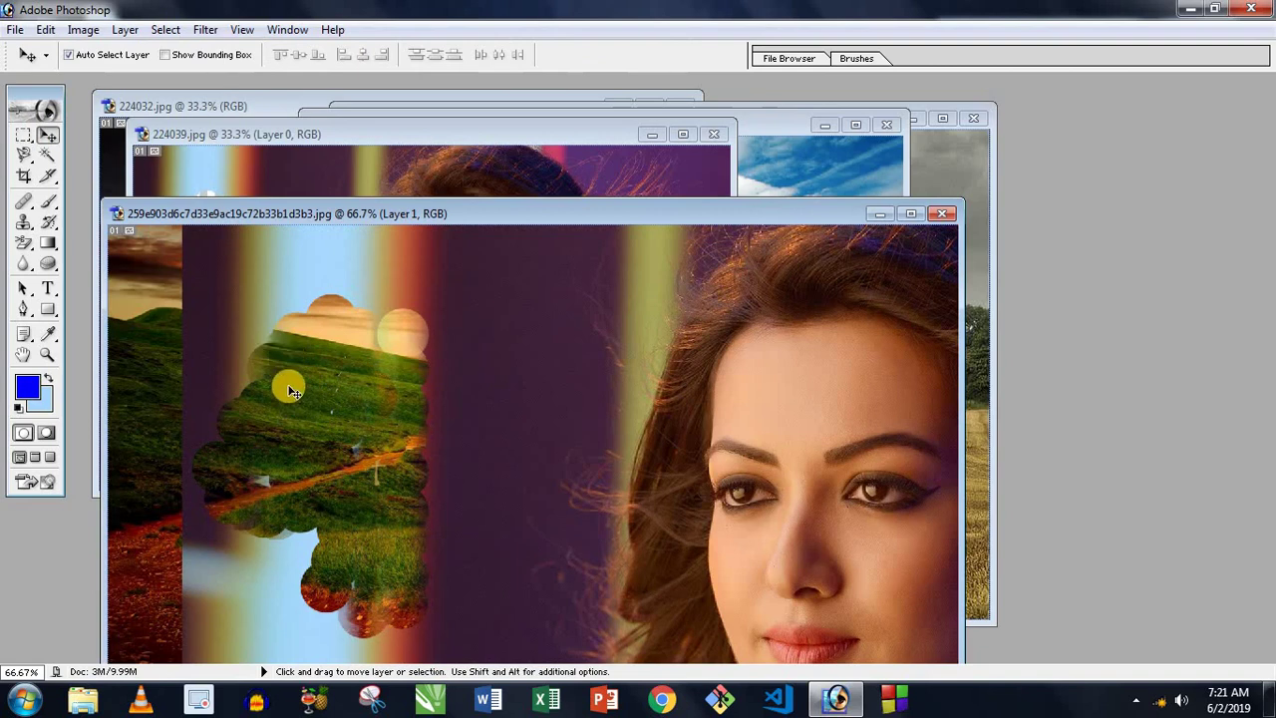
Reposition the woman's portrait layer over the landscape to preview the blend.
drag(485, 425, 405, 398)
drag(701, 494, 637, 448)
drag(771, 391, 643, 361)
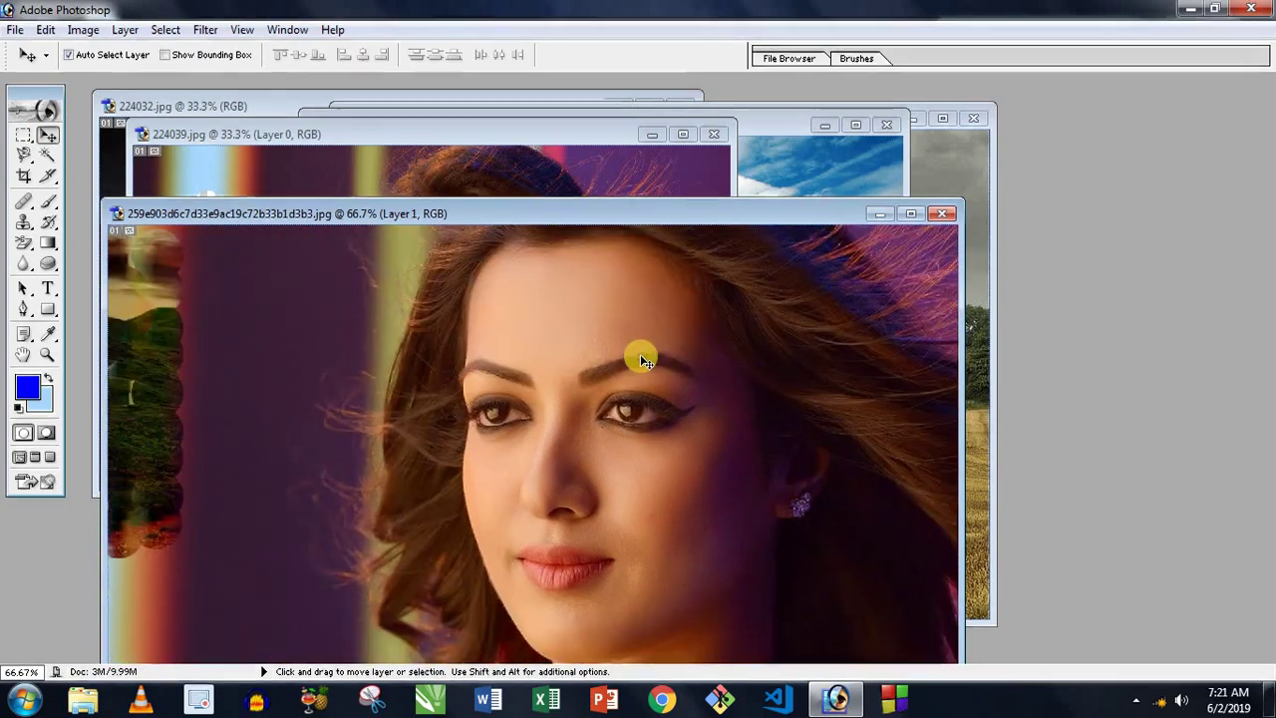
drag(359, 422, 572, 422)
drag(490, 407, 567, 407)
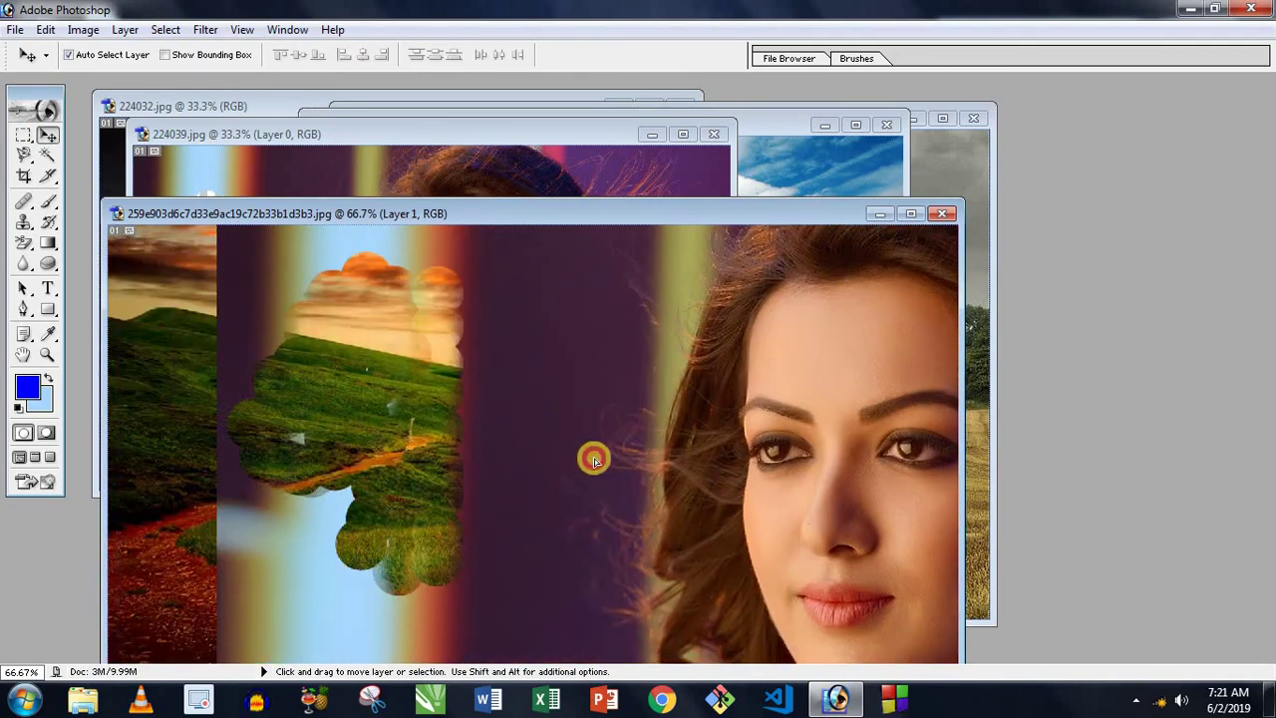
drag(594, 460, 604, 435)
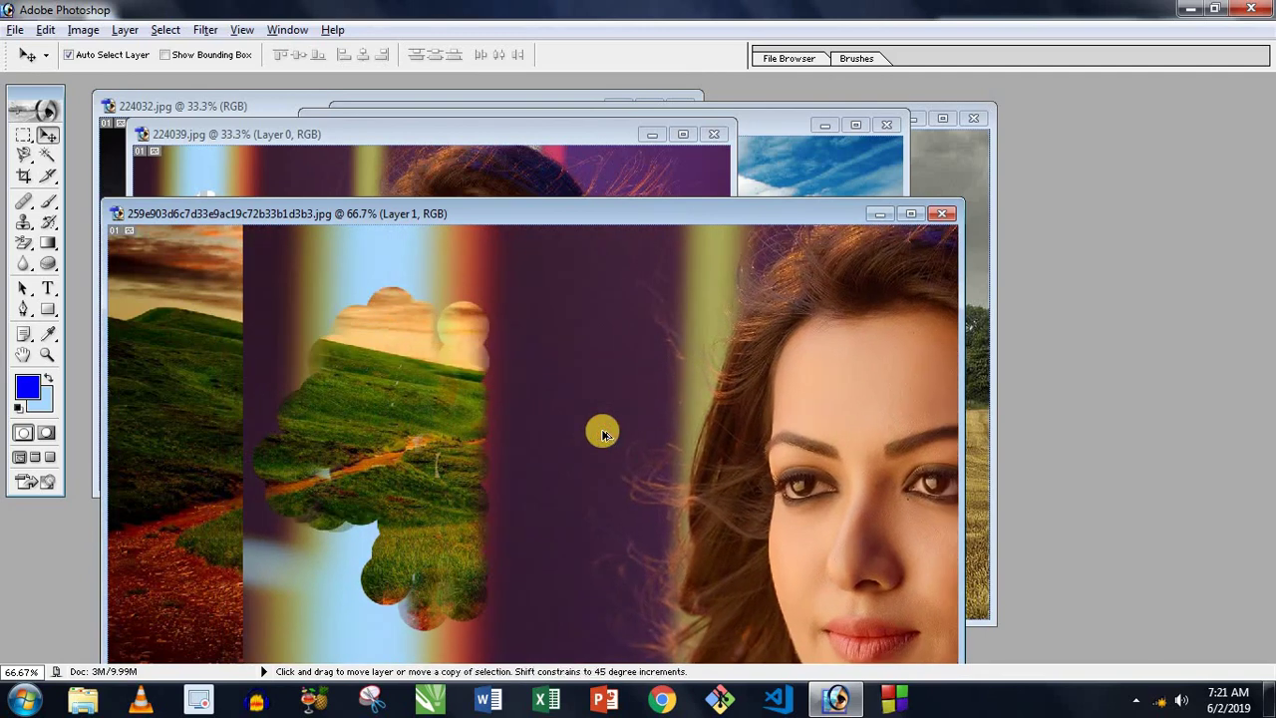
Delete the portrait layer via Layer > Delete > Layer and bring 224032.jpg to the front.
key(alt+l)
key(d)
key(l)
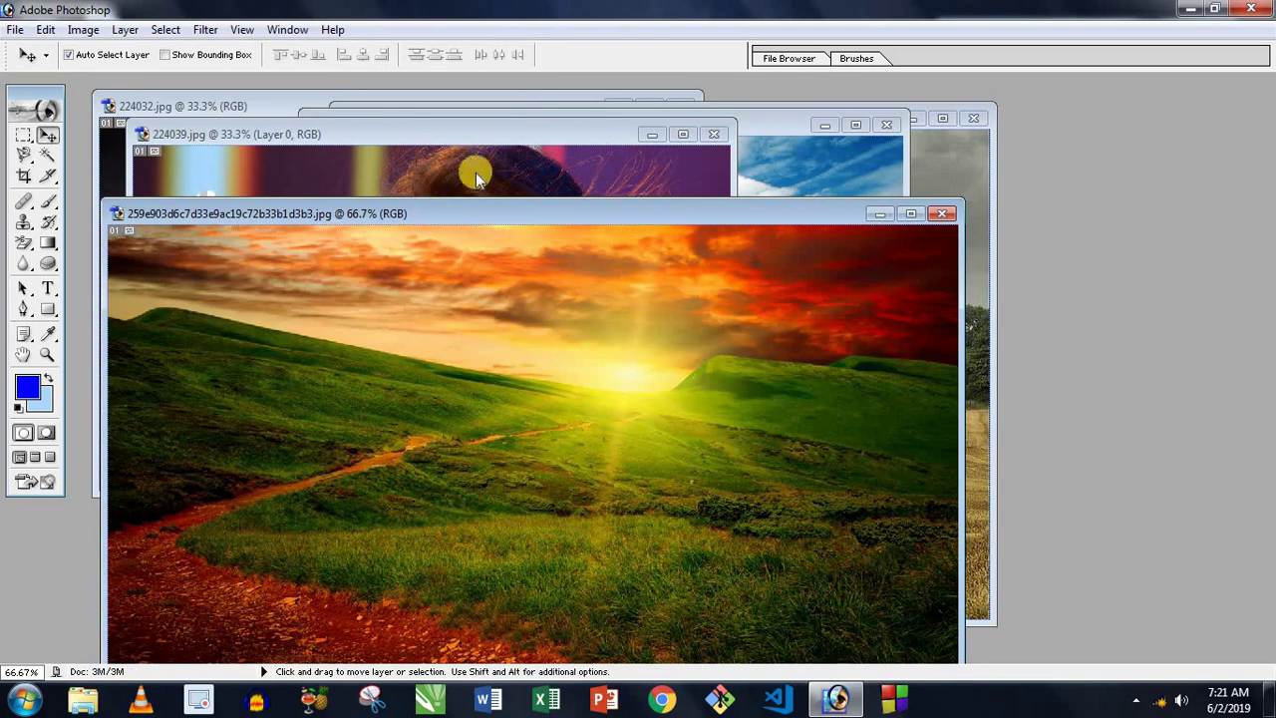
click(479, 134)
click(241, 104)
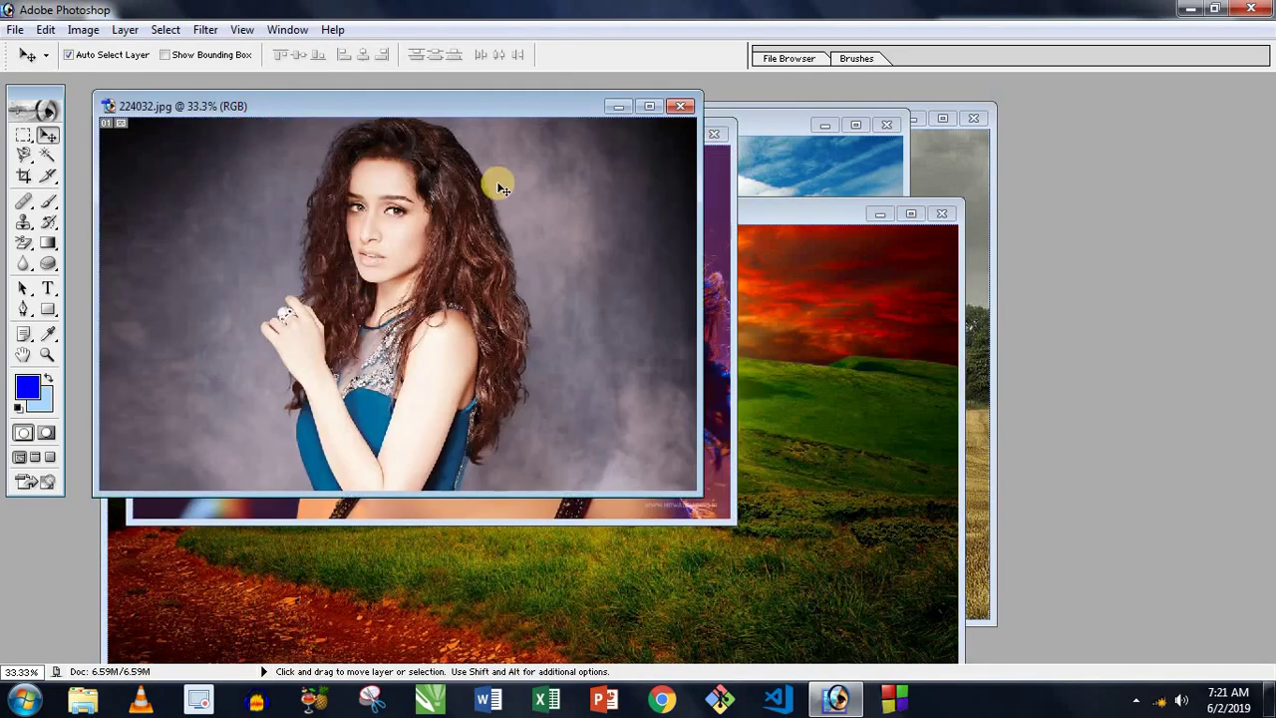
Choose the Magic Eraser, briefly select the left grey background with the Magic Wand, then deselect.
drag(23, 244, 90, 284)
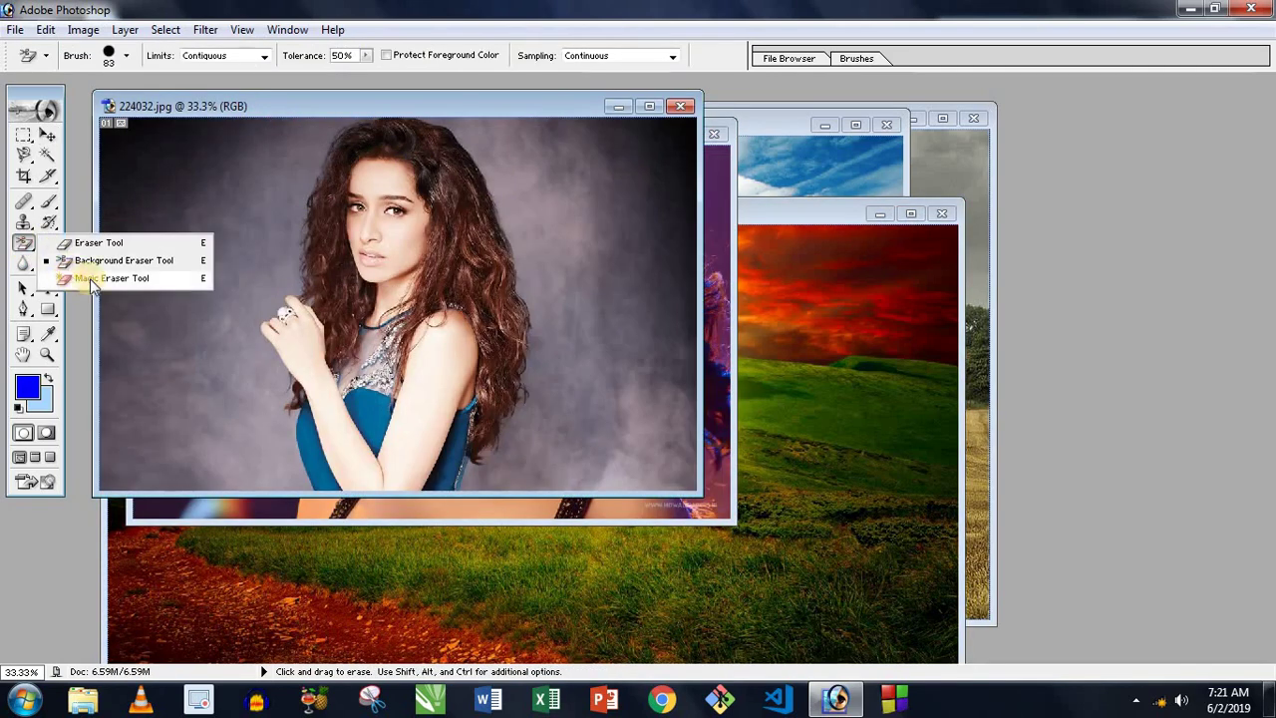
drag(23, 244, 93, 286)
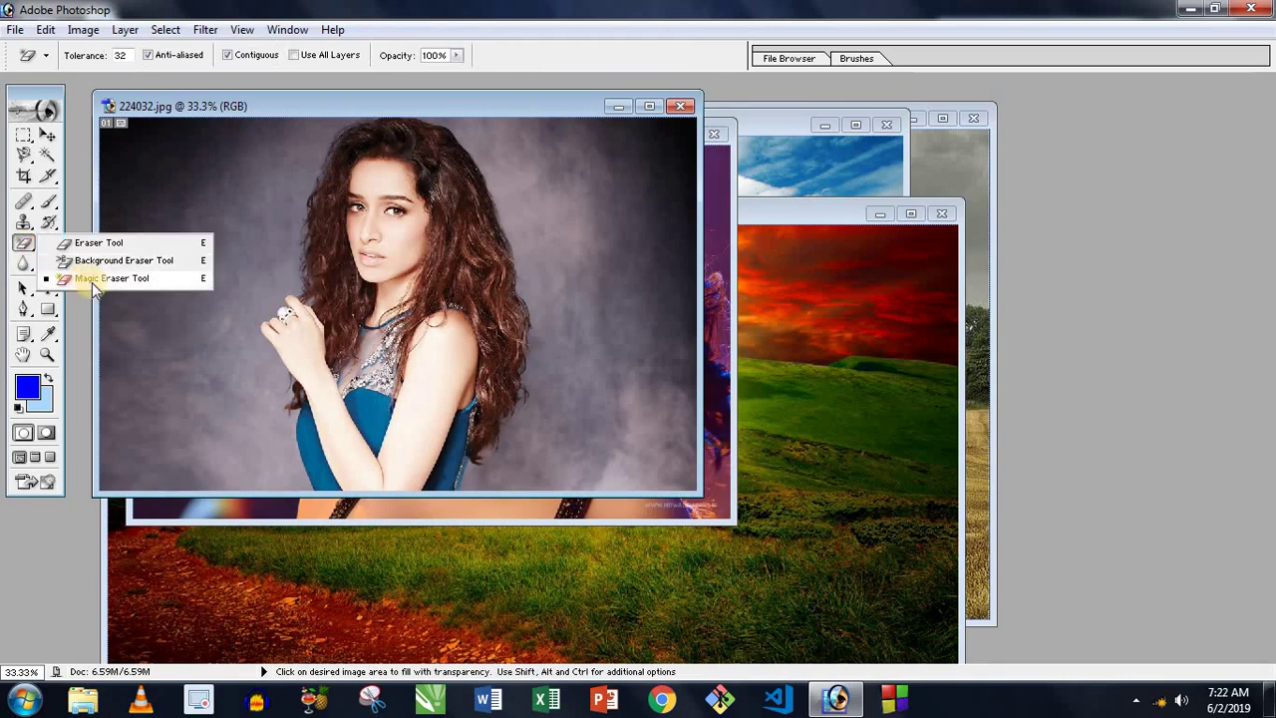
click(104, 280)
drag(213, 107, 237, 118)
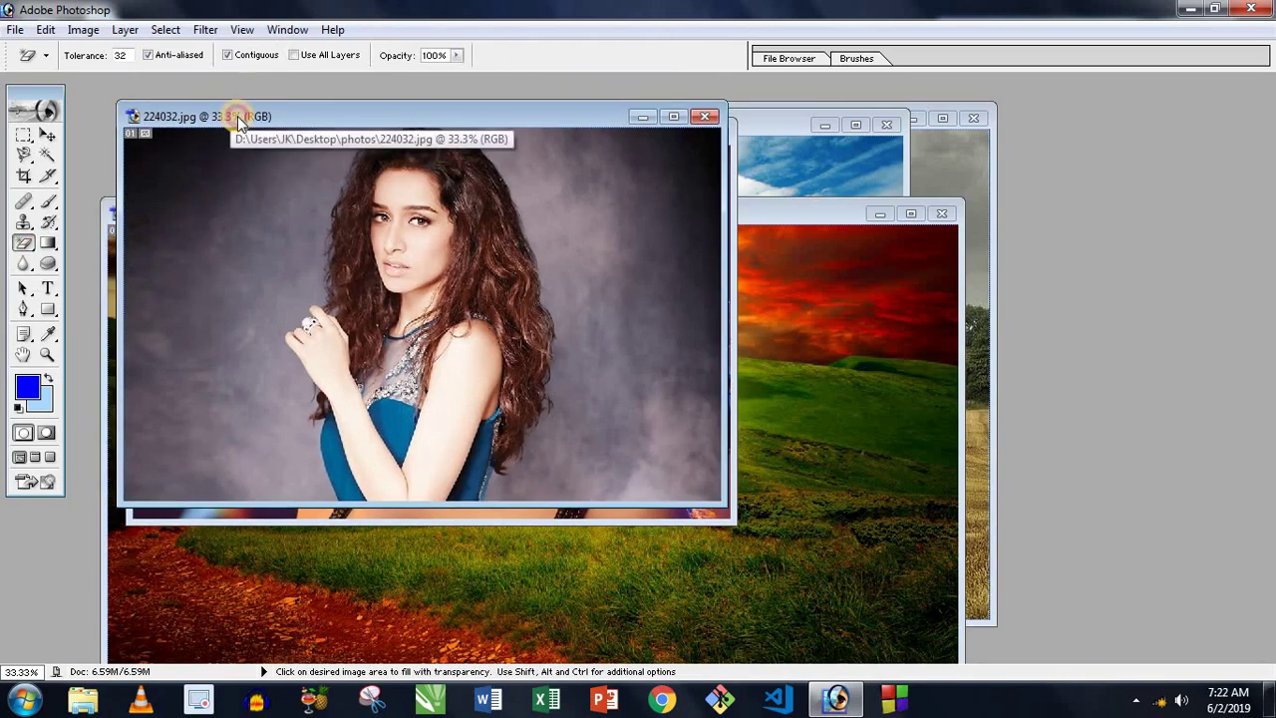
click(47, 157)
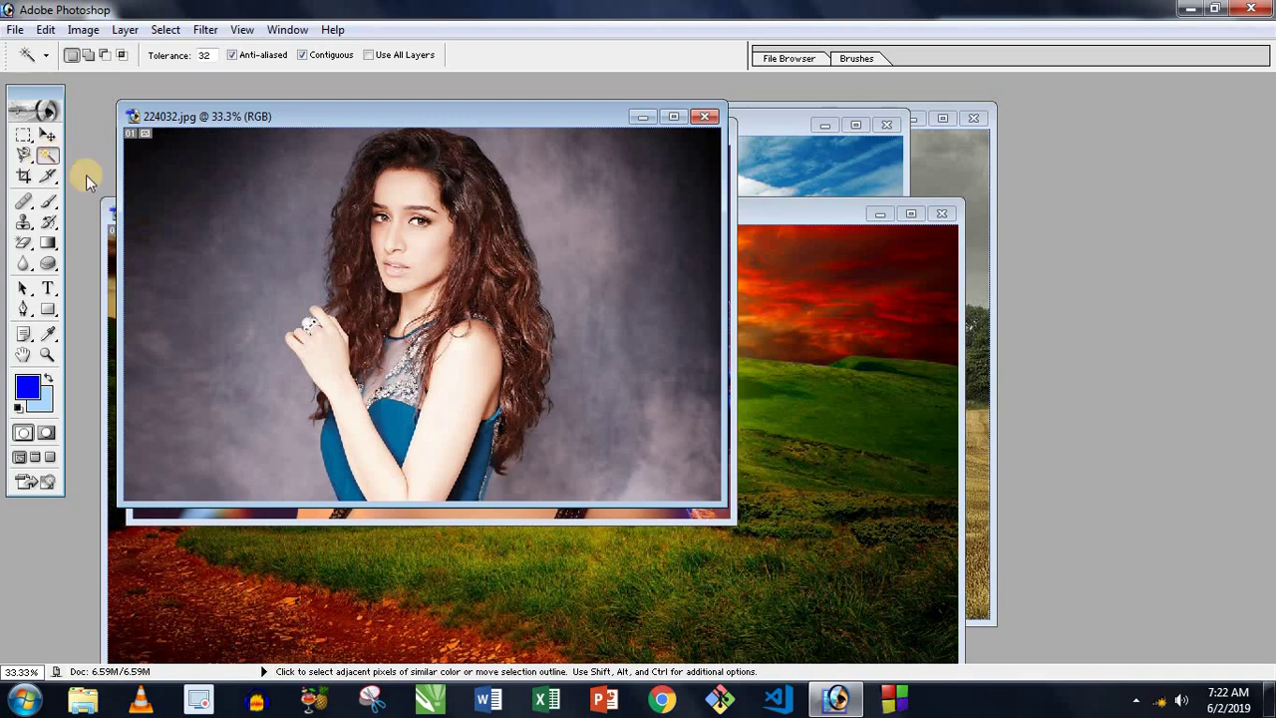
click(216, 239)
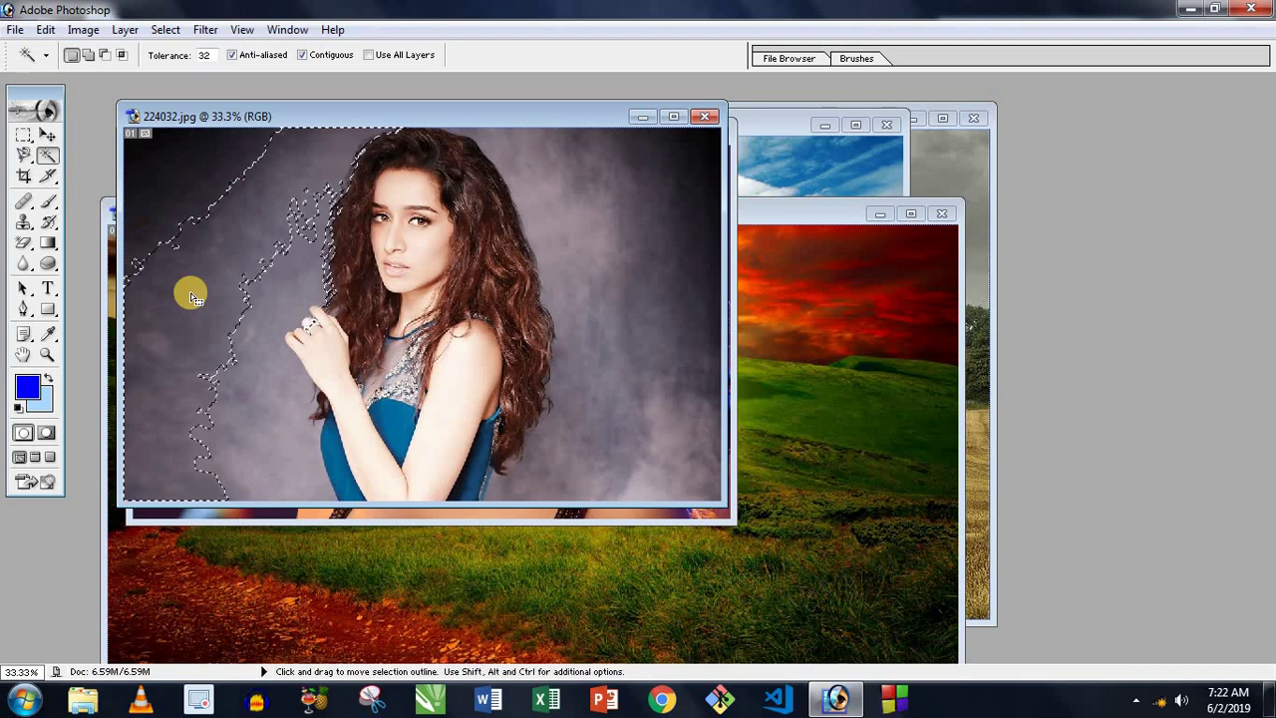
key(ctrl+d)
drag(24, 247, 99, 276)
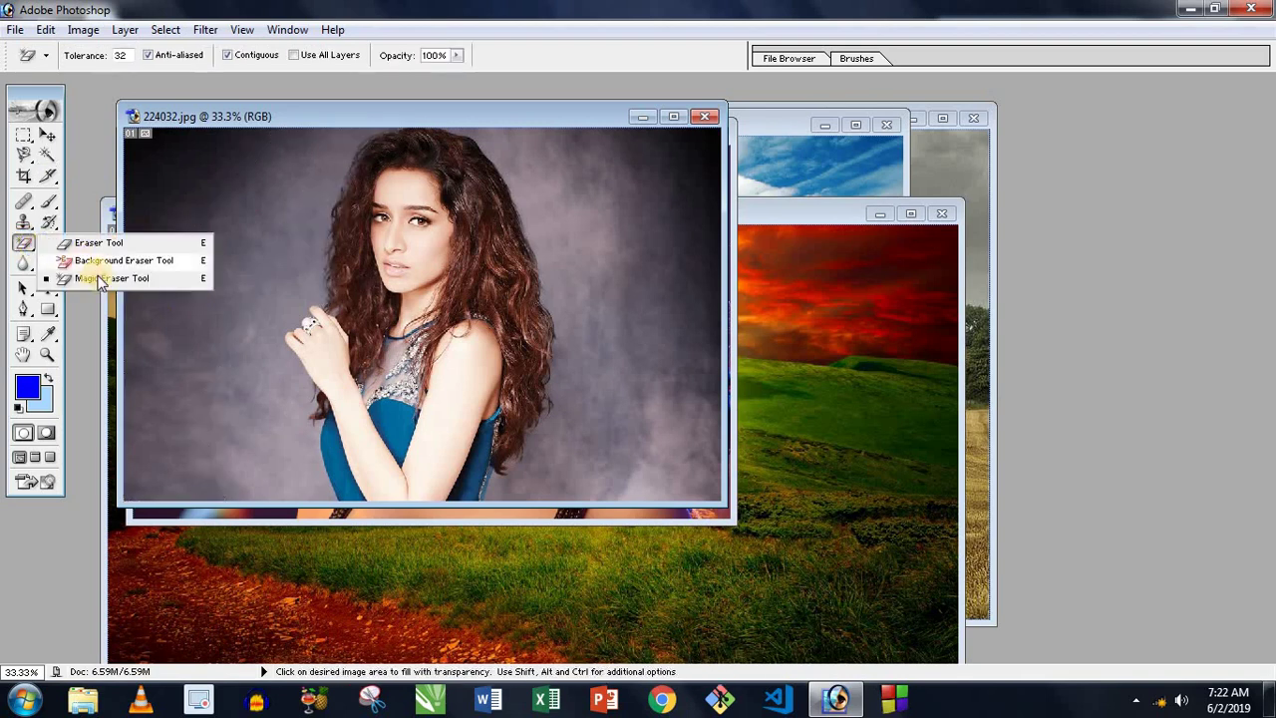
Erase the grey background on the left, top-left, beside the hair, and right of the hair.
click(212, 234)
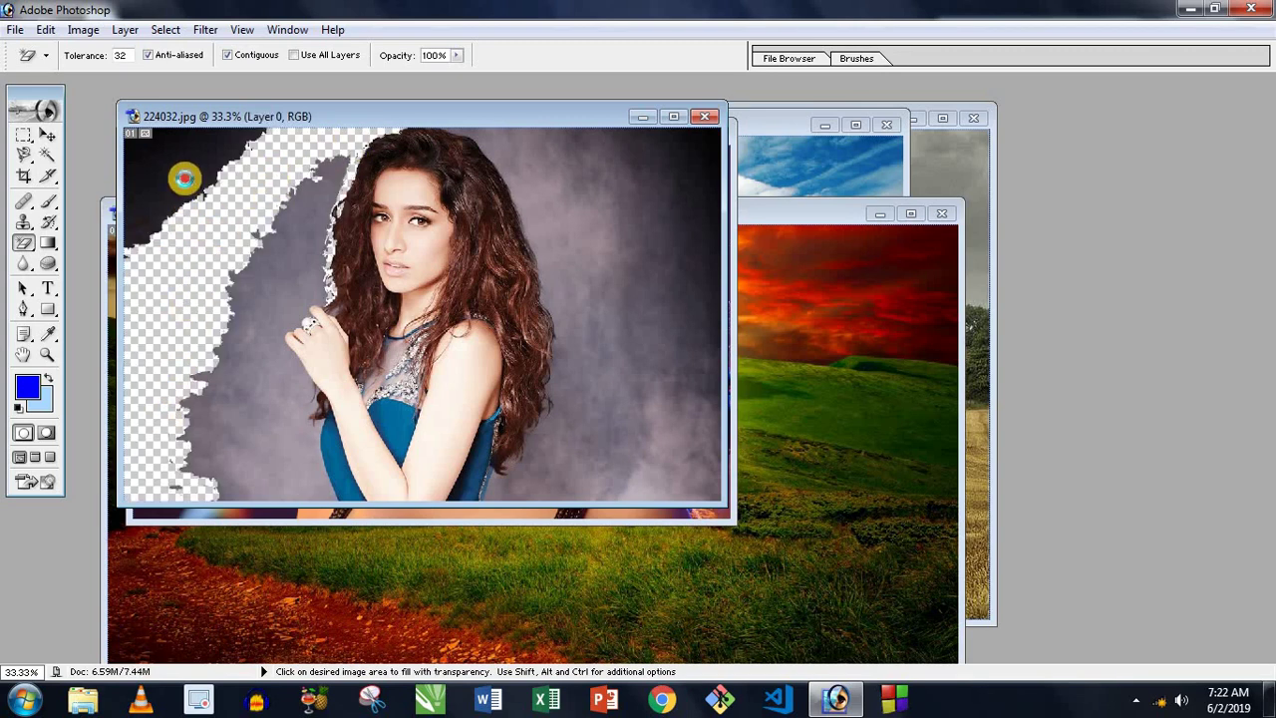
click(183, 179)
click(229, 365)
click(270, 481)
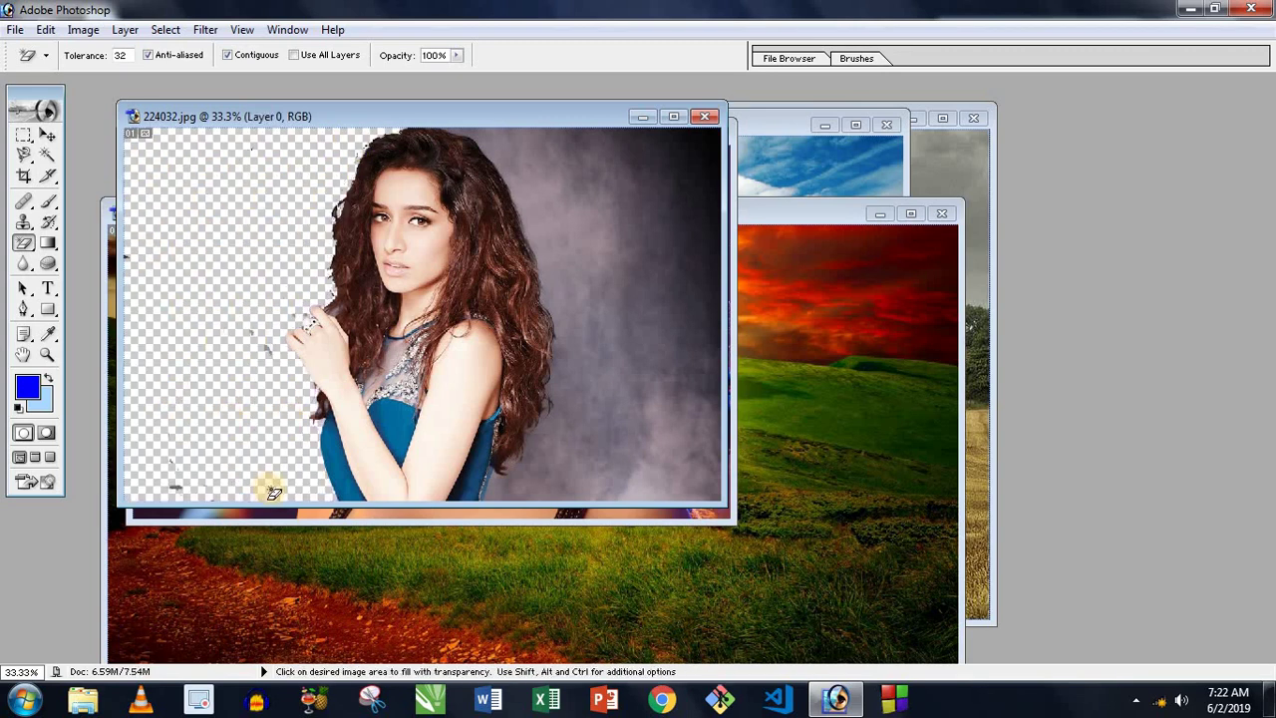
click(626, 222)
click(570, 260)
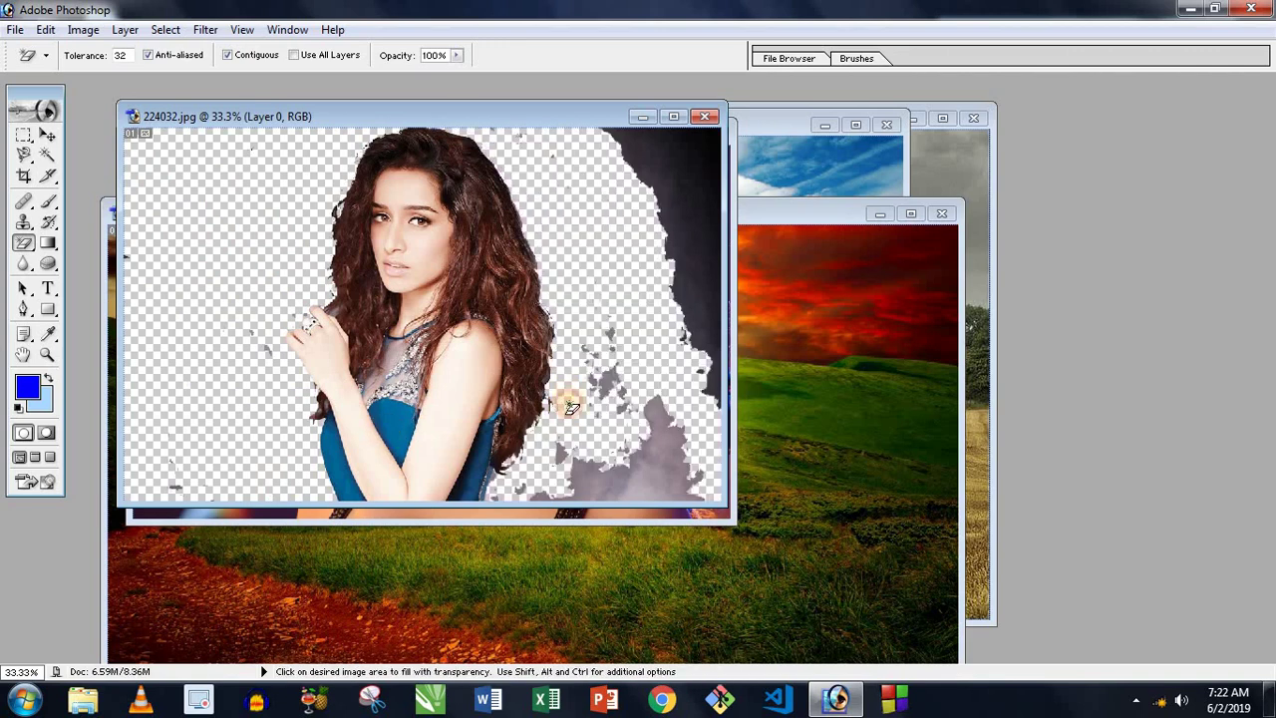
click(663, 205)
Erase the leftover grey patches at the bottom right and the upper-right edge.
click(623, 461)
click(602, 421)
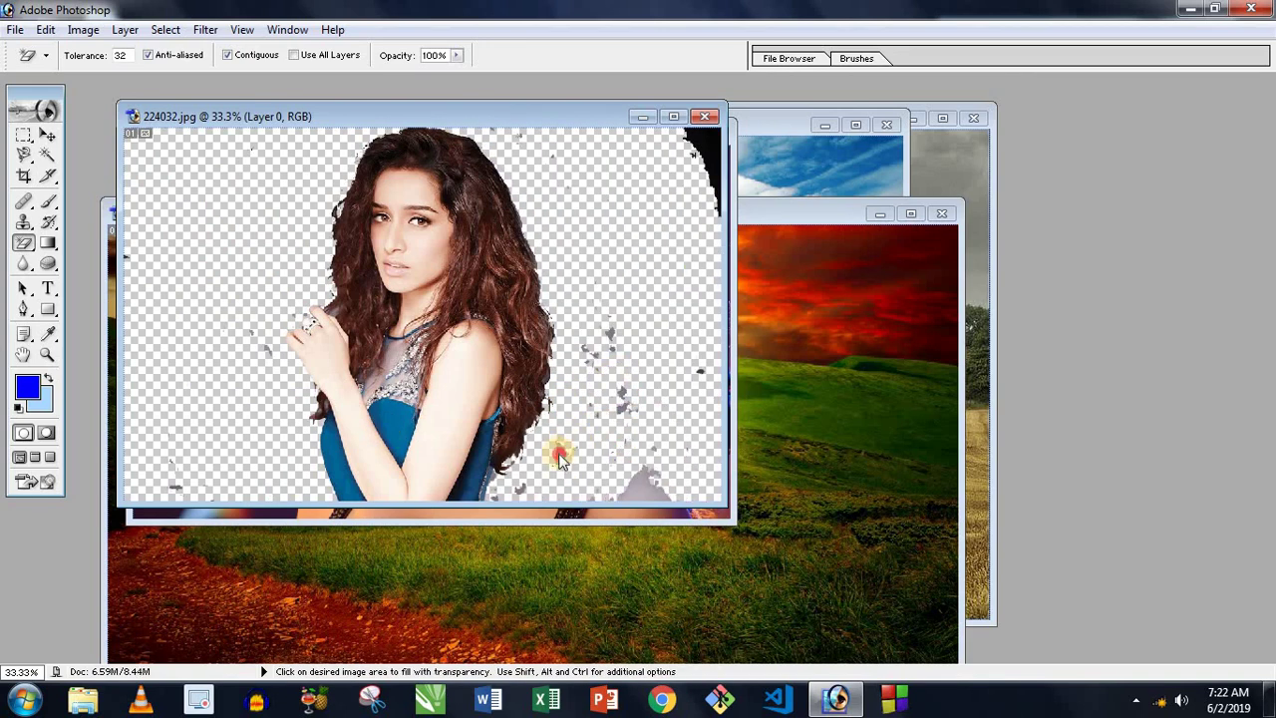
click(558, 450)
click(632, 481)
click(700, 159)
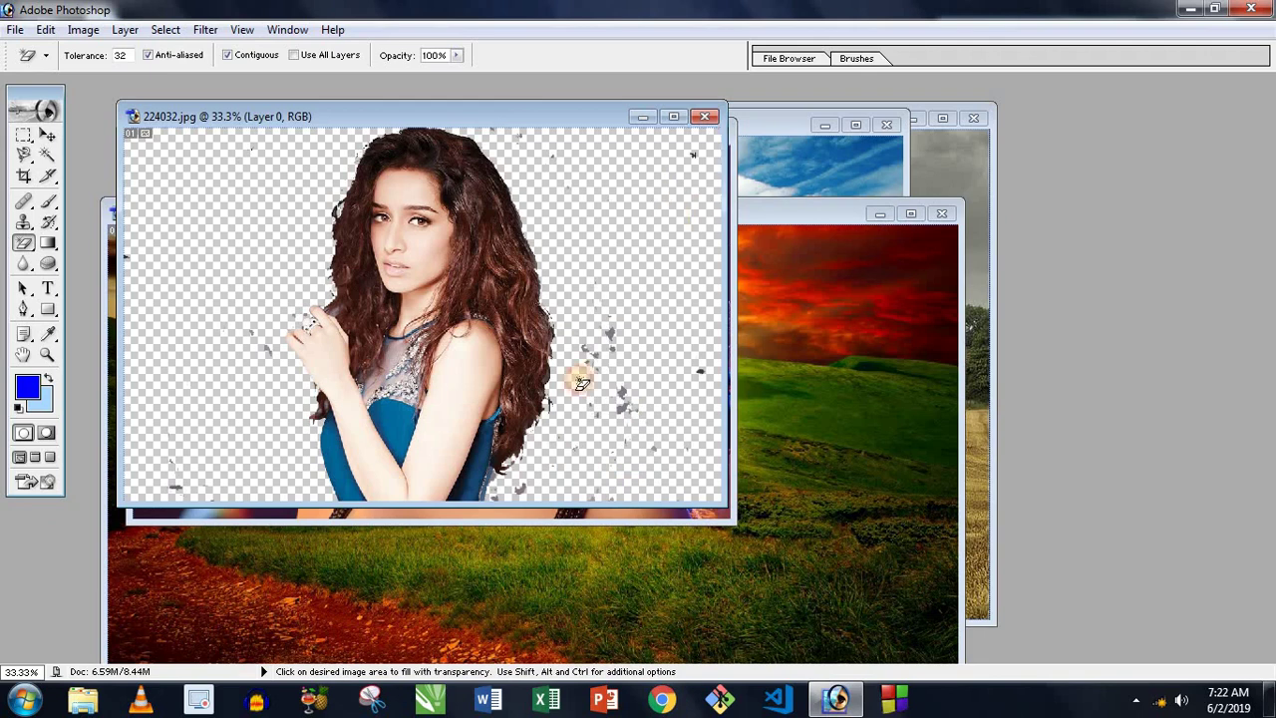
click(46, 133)
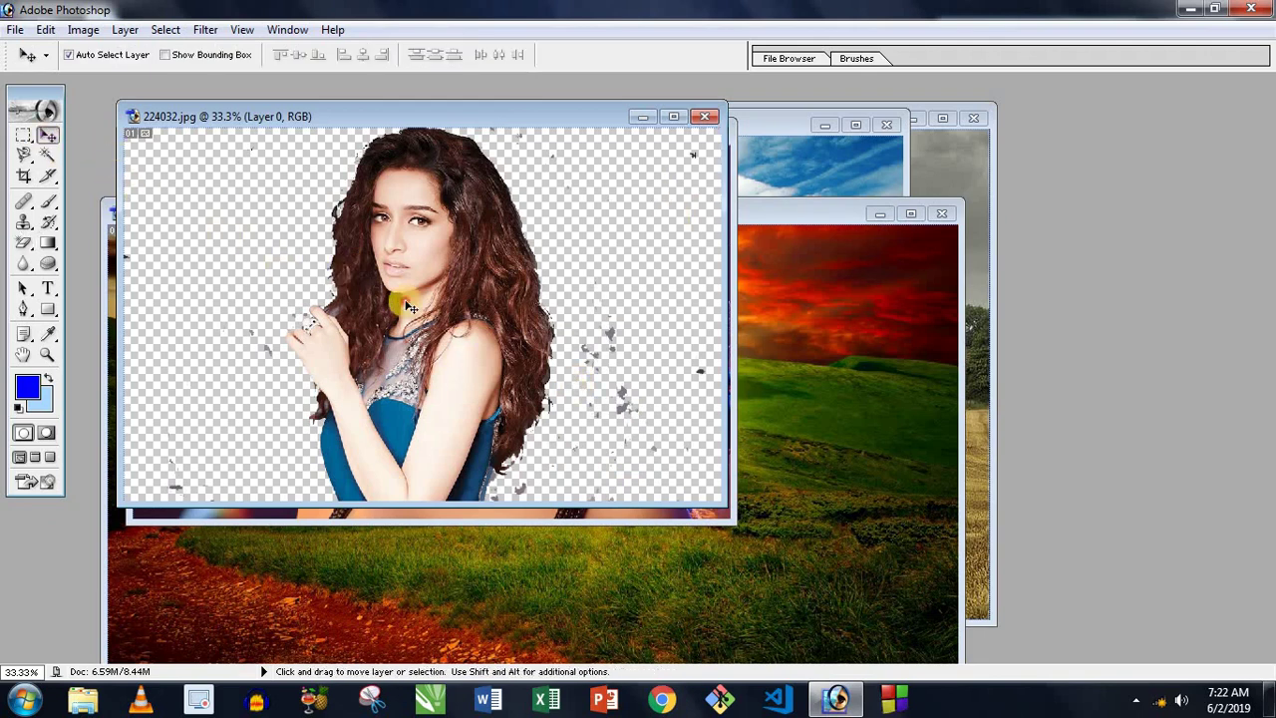
Drag the cut-out woman onto the sunset hills landscape, delete that layer, and return to 224032.jpg.
mouse_move(478, 299)
mouse_down()
mouse_move(770, 373)
mouse_move(760, 362)
mouse_move(490, 489)
mouse_up()
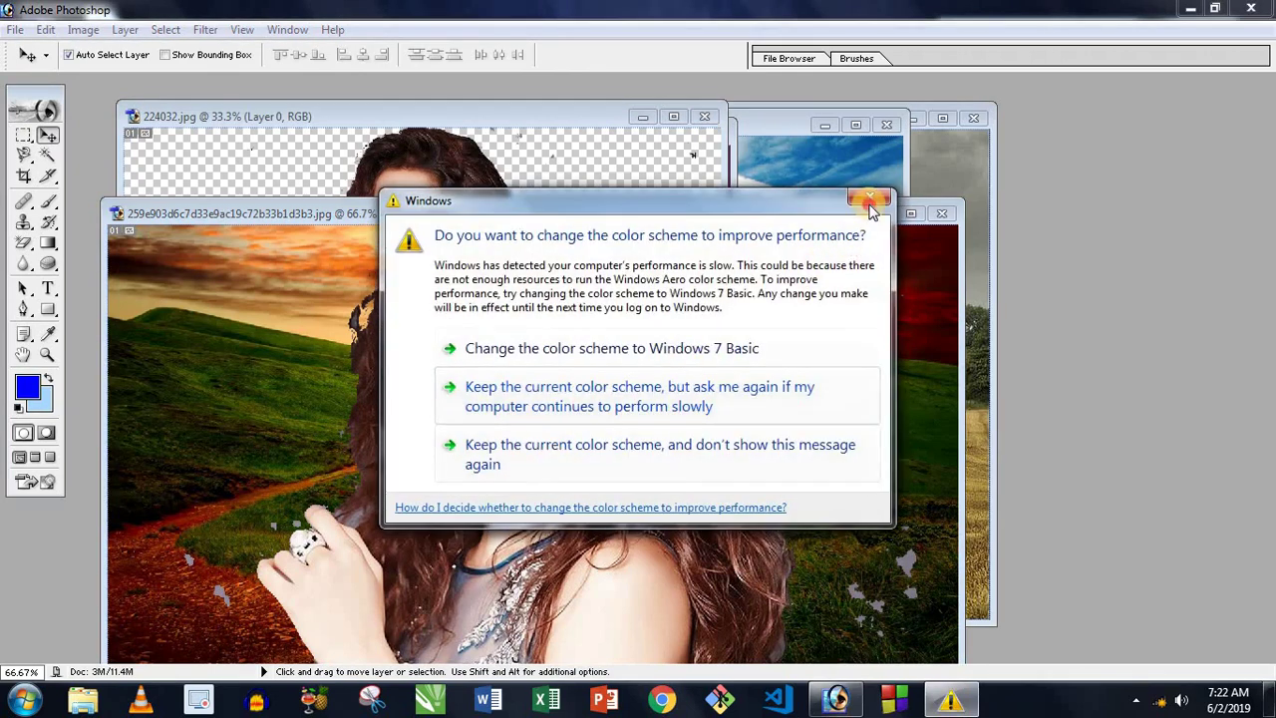
click(869, 198)
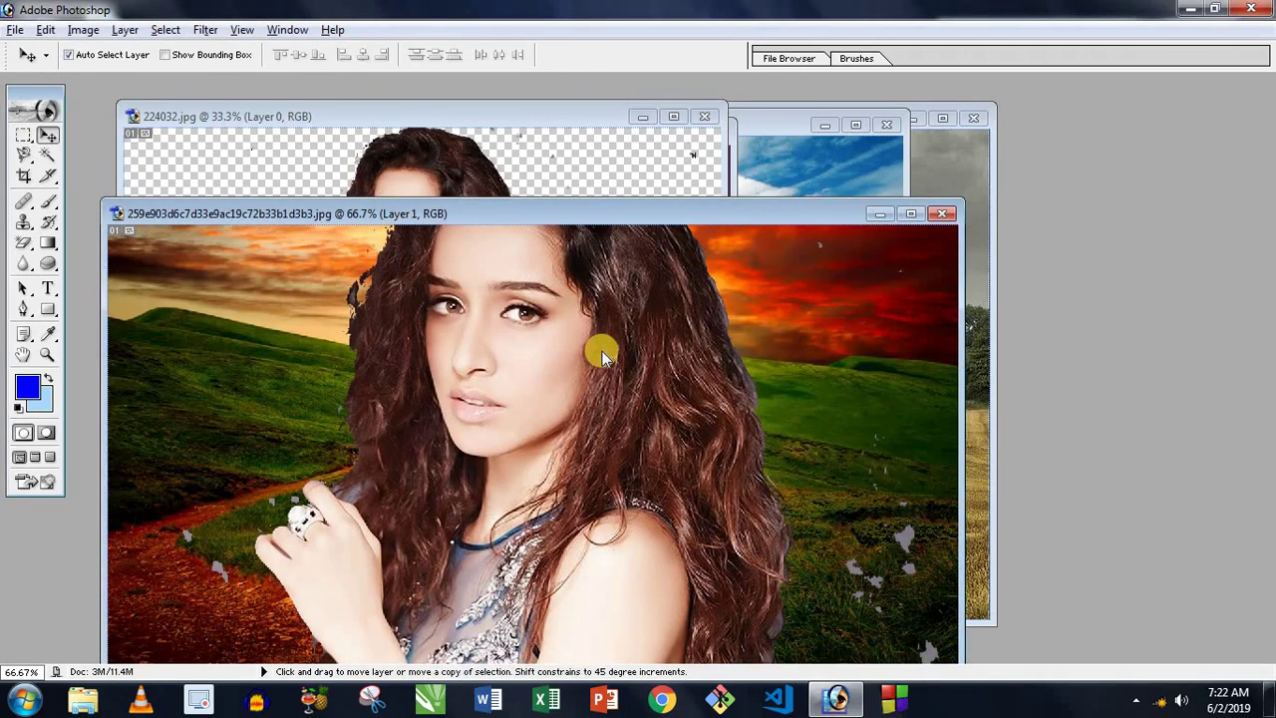
key(alt+l)
key(d)
key(Return)
click(372, 180)
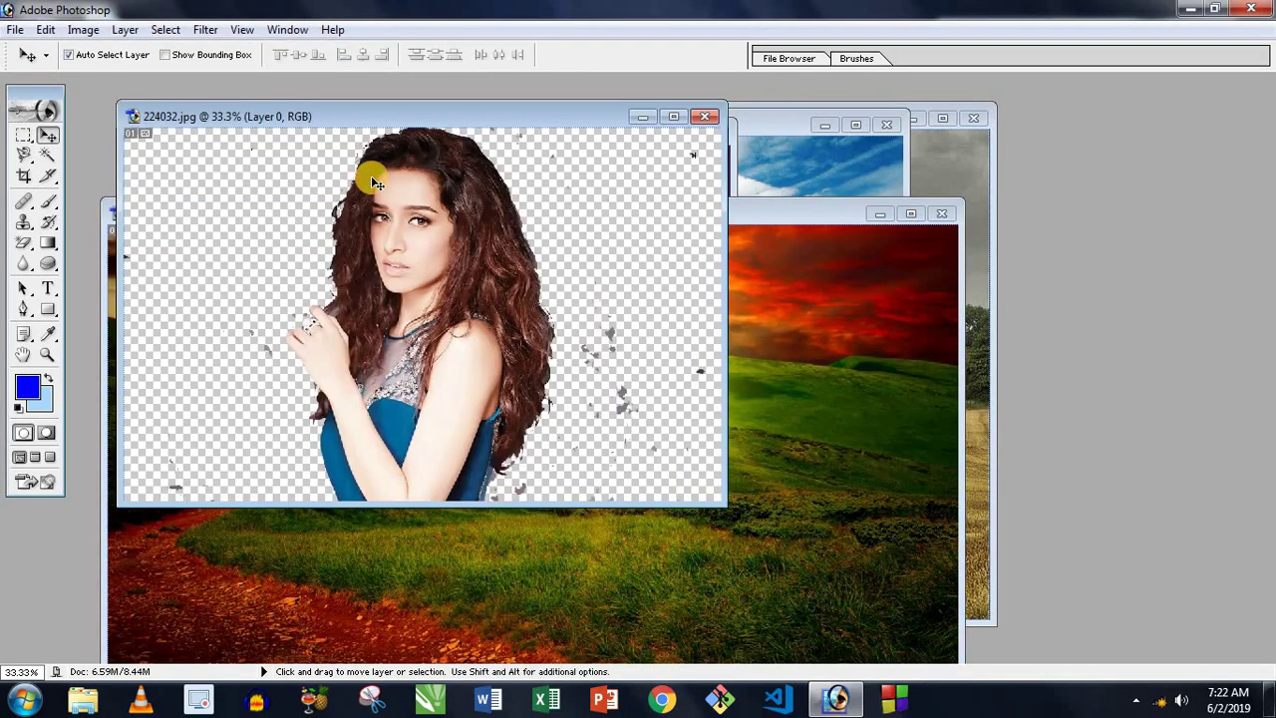
Revert 224032.jpg to its original grey background and bring the 224039.jpg portrait forward.
key(F12)
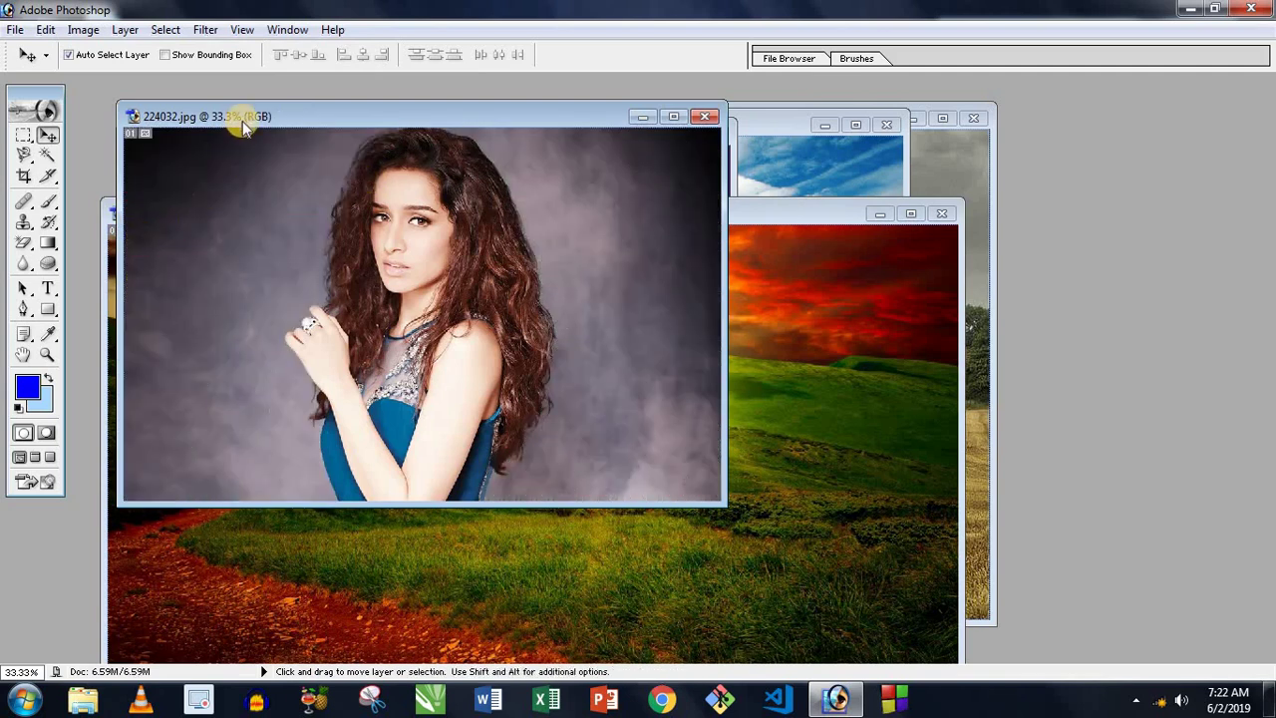
drag(264, 121, 284, 122)
mouse_move(24, 243)
mouse_down()
mouse_move(39, 262)
mouse_move(106, 252)
mouse_up()
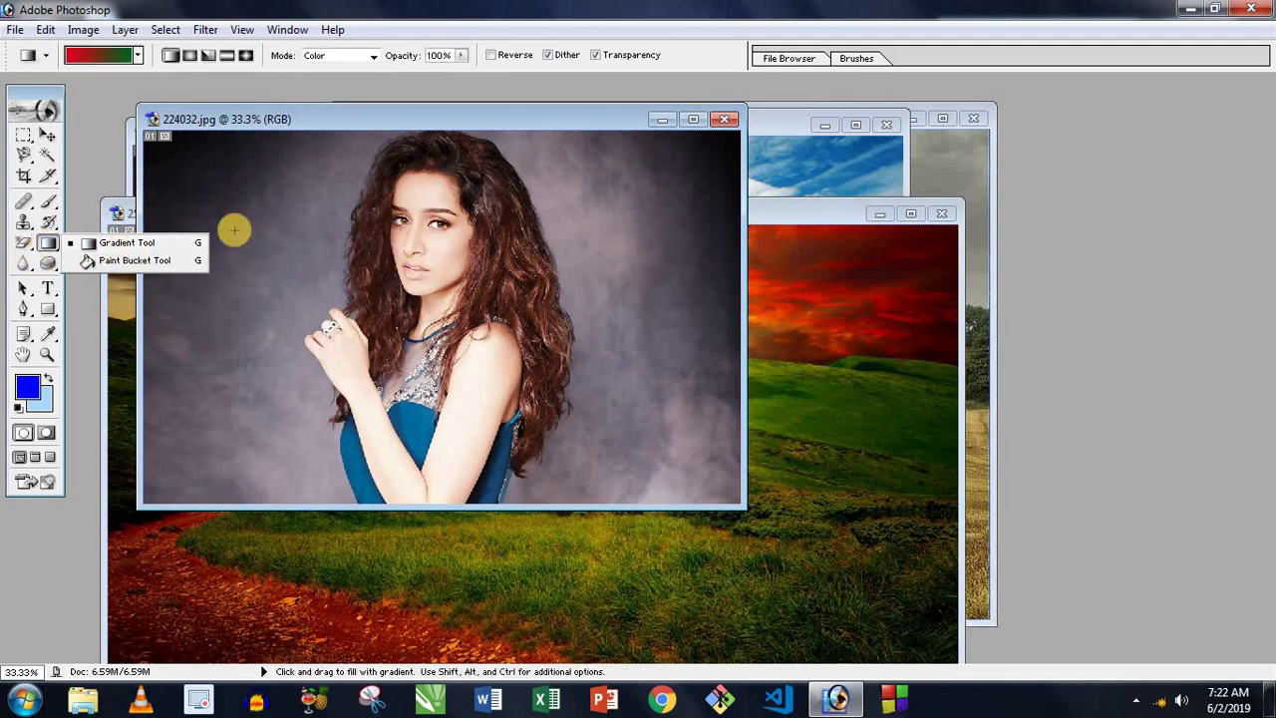
drag(279, 123, 407, 181)
mouse_move(325, 135)
mouse_down()
mouse_move(348, 128)
mouse_move(336, 228)
mouse_up()
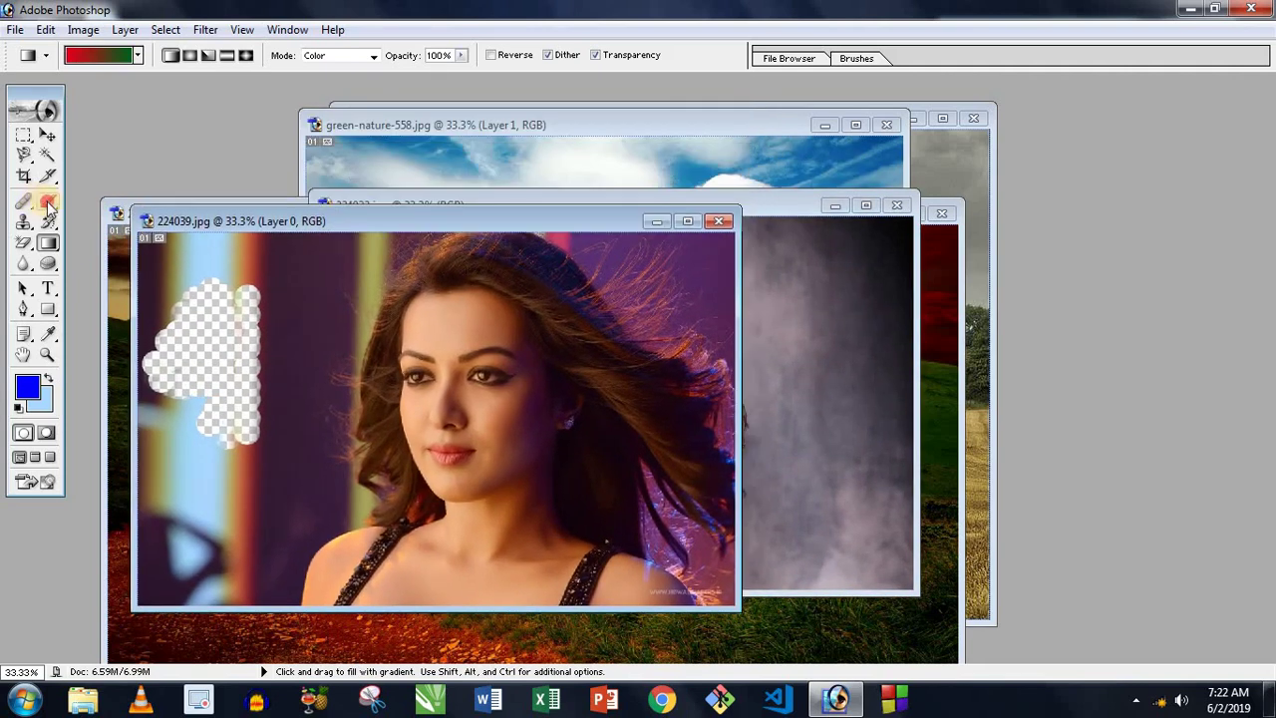
Pick the Brush Tool from its flyout, then select the Gradient Tool.
mouse_move(48, 204)
mouse_down()
mouse_move(108, 203)
mouse_move(107, 214)
mouse_up()
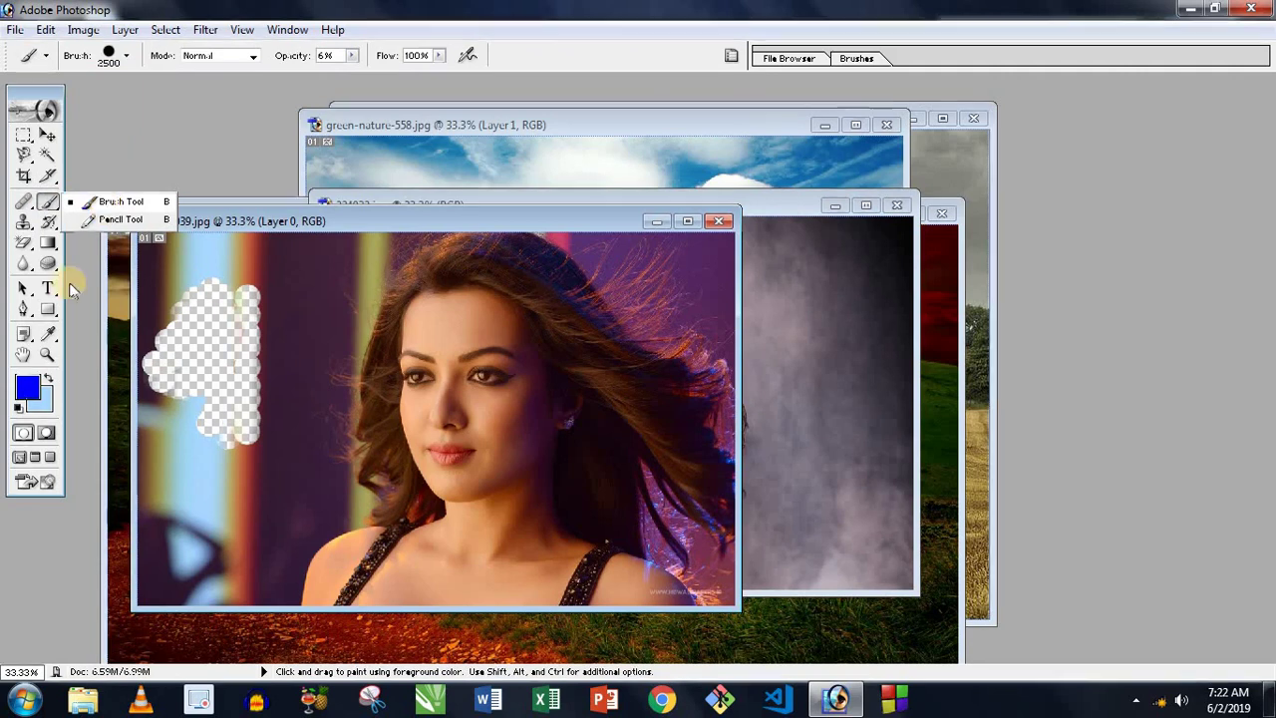
click(113, 202)
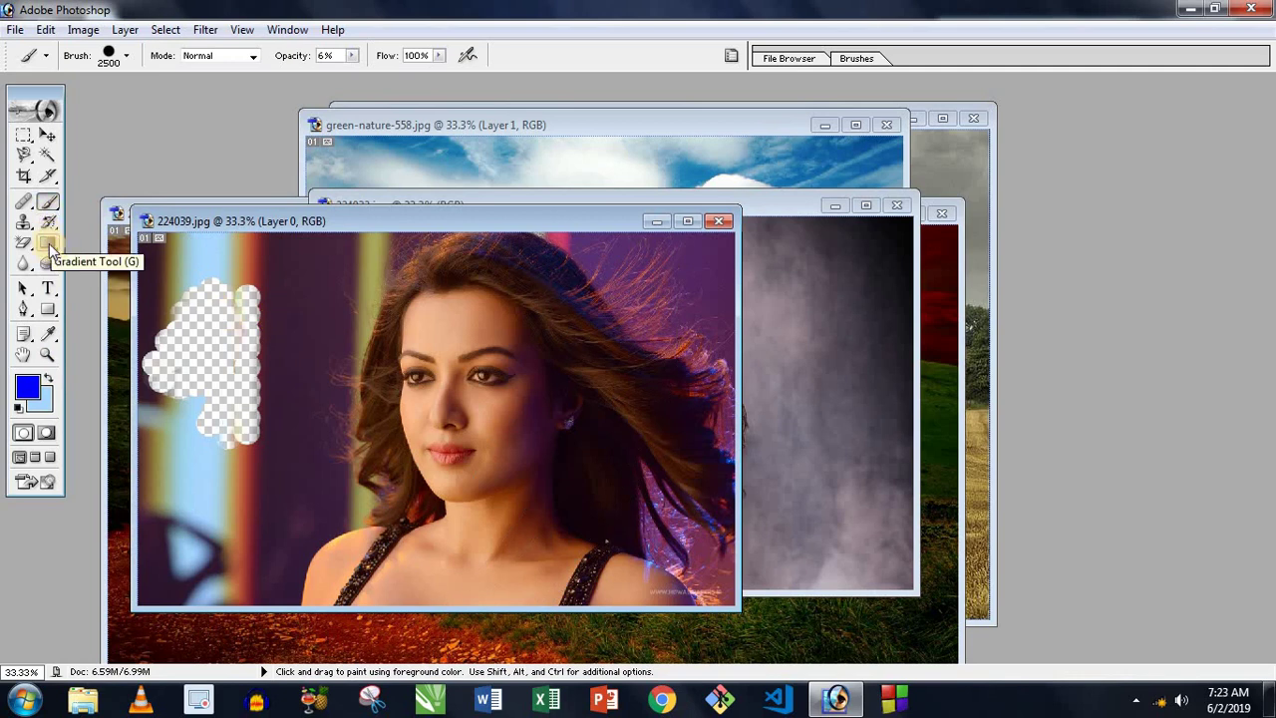
click(48, 244)
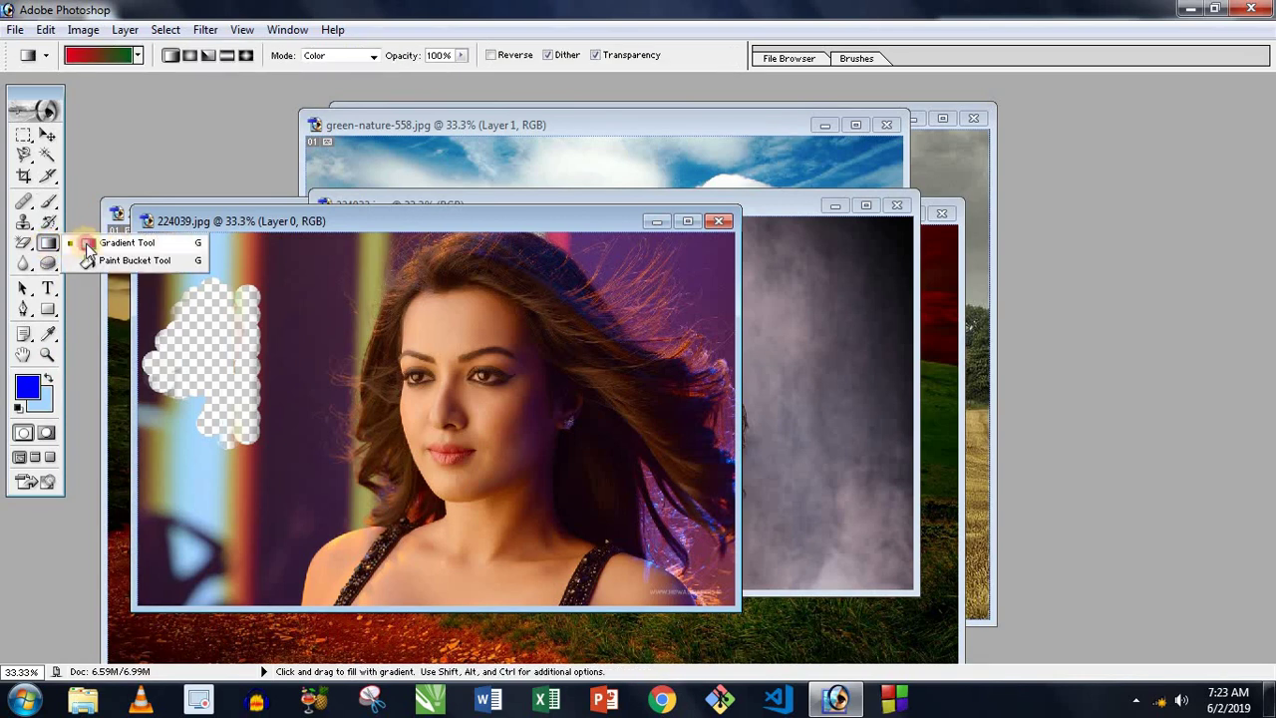
Bring green-nature-558.jpg forward and pick the Foreground to Background preset in the Gradient Editor.
click(394, 142)
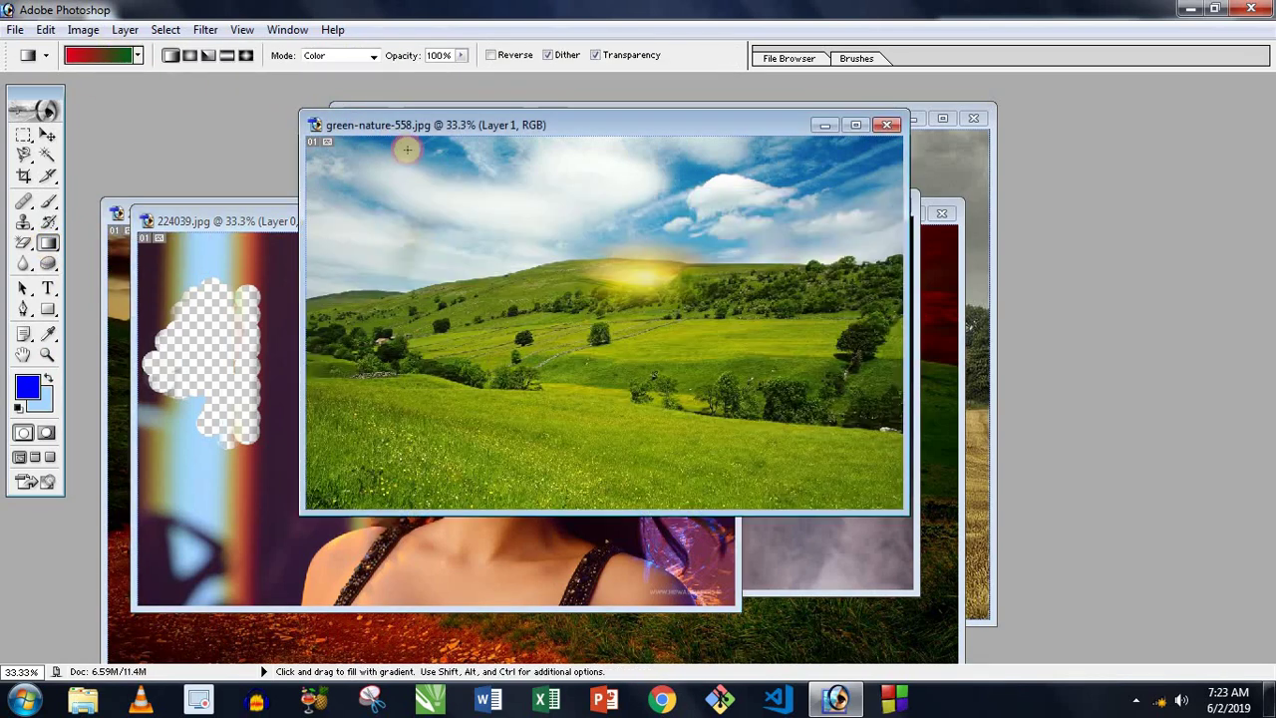
click(50, 247)
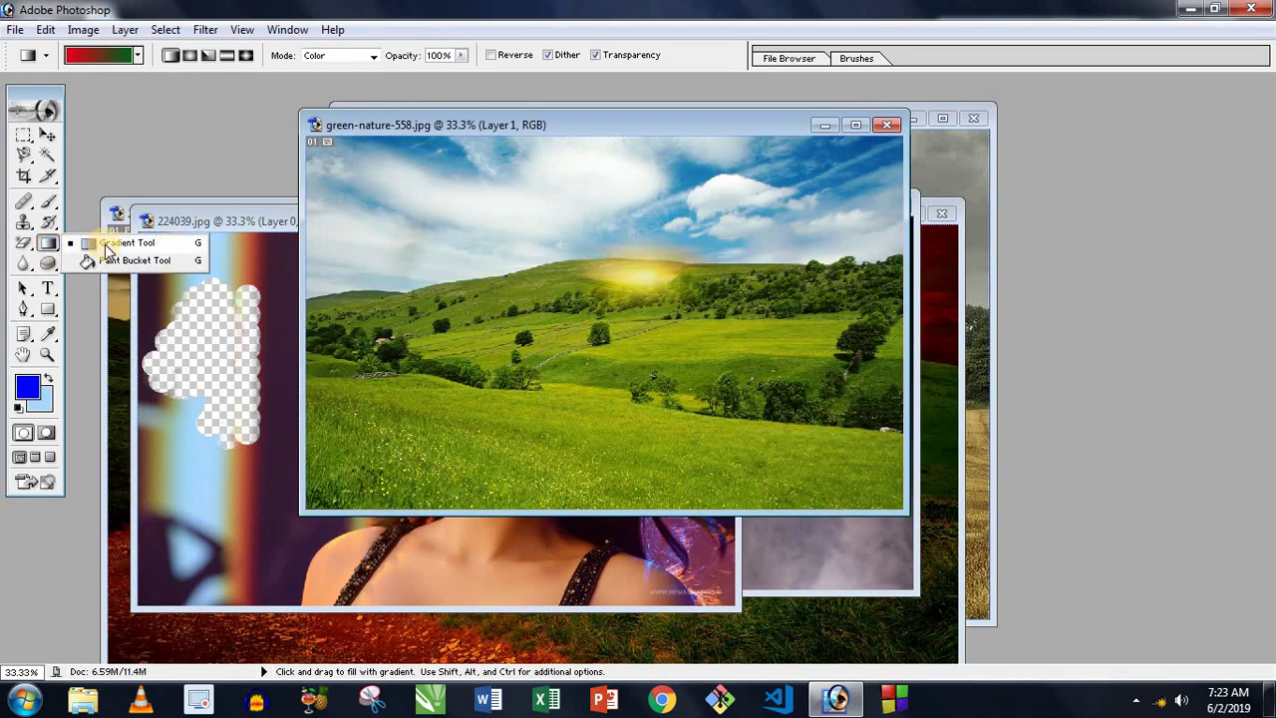
click(51, 239)
click(105, 55)
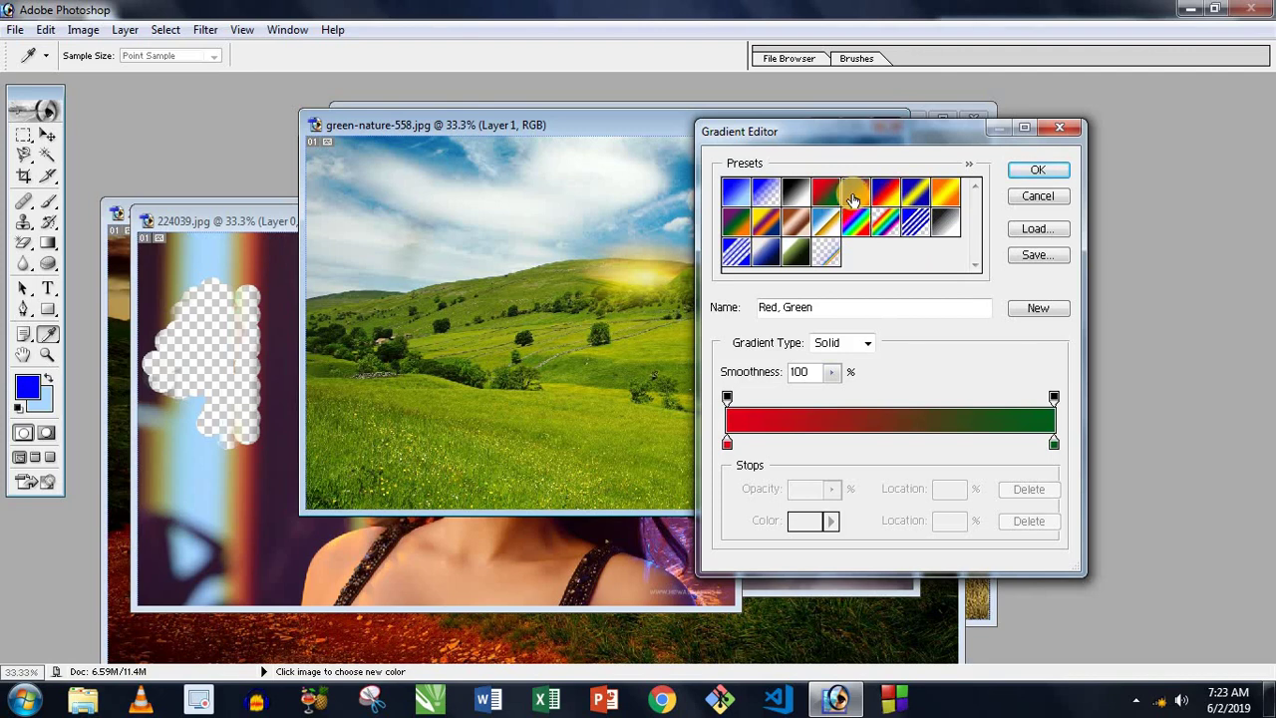
click(853, 198)
click(733, 195)
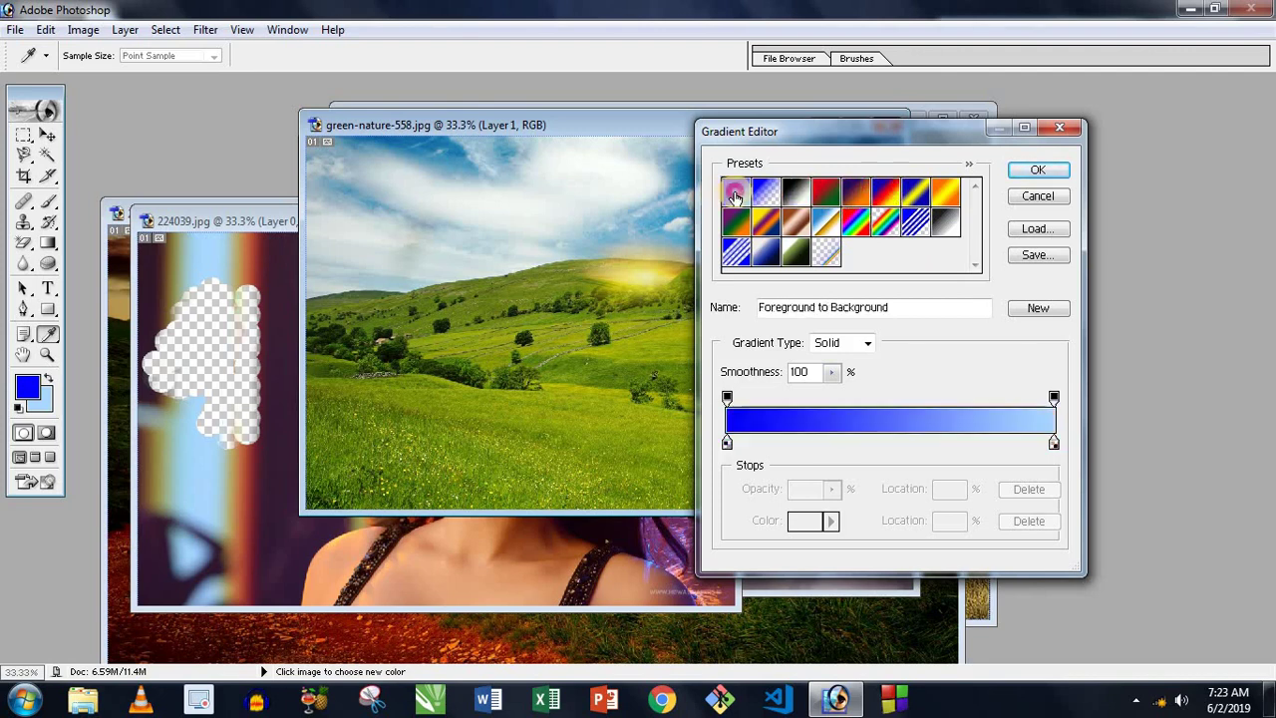
click(1037, 170)
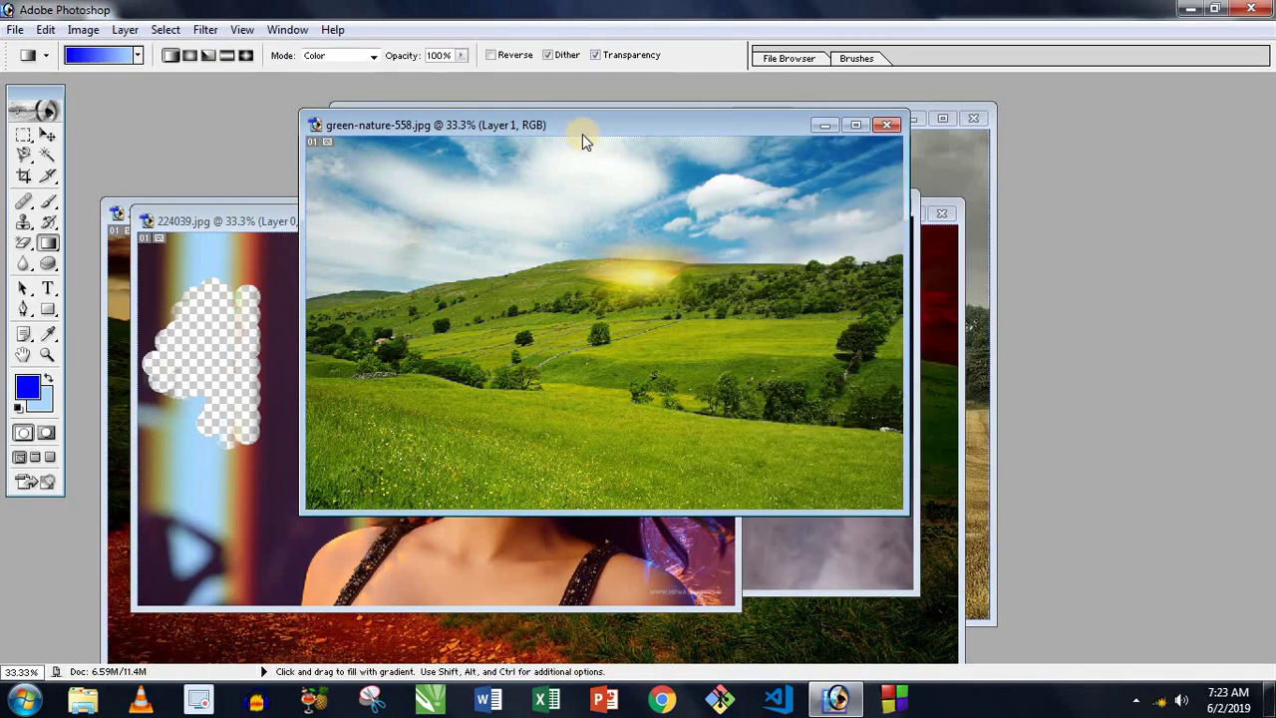
Try two blue gradient fills across the green-nature landscape, undoing each.
drag(582, 134, 577, 134)
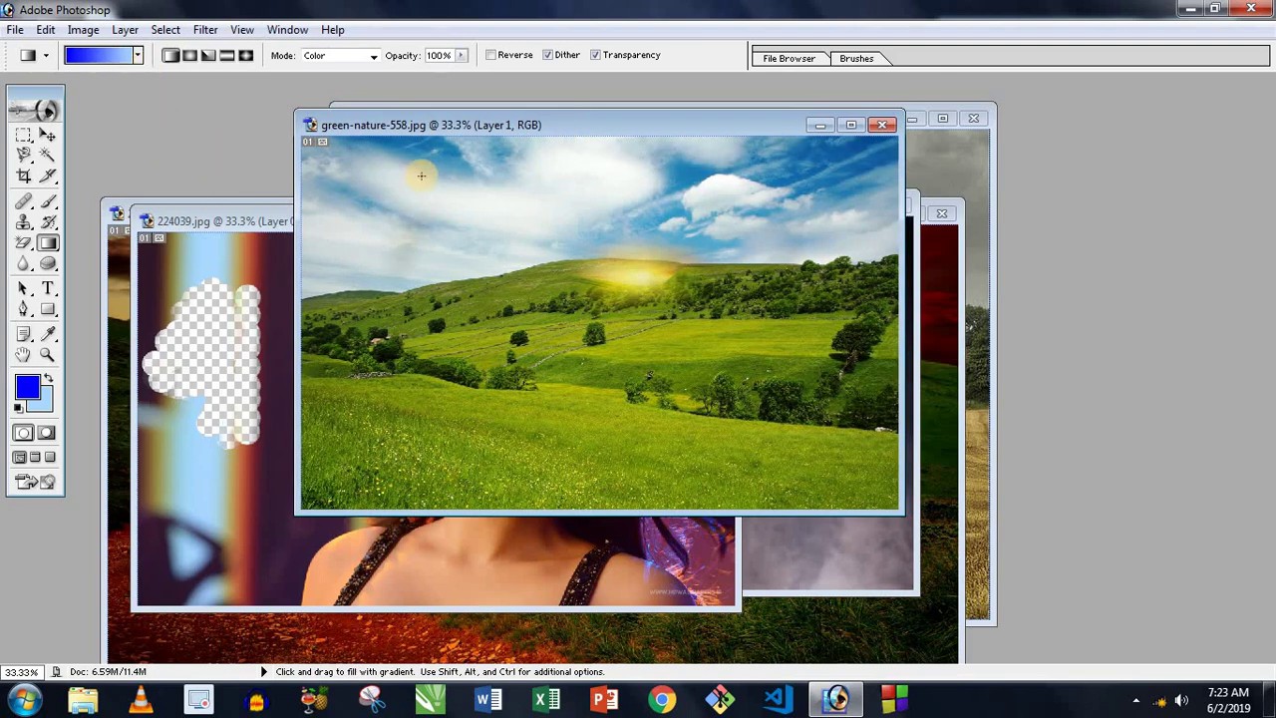
drag(444, 210, 666, 370)
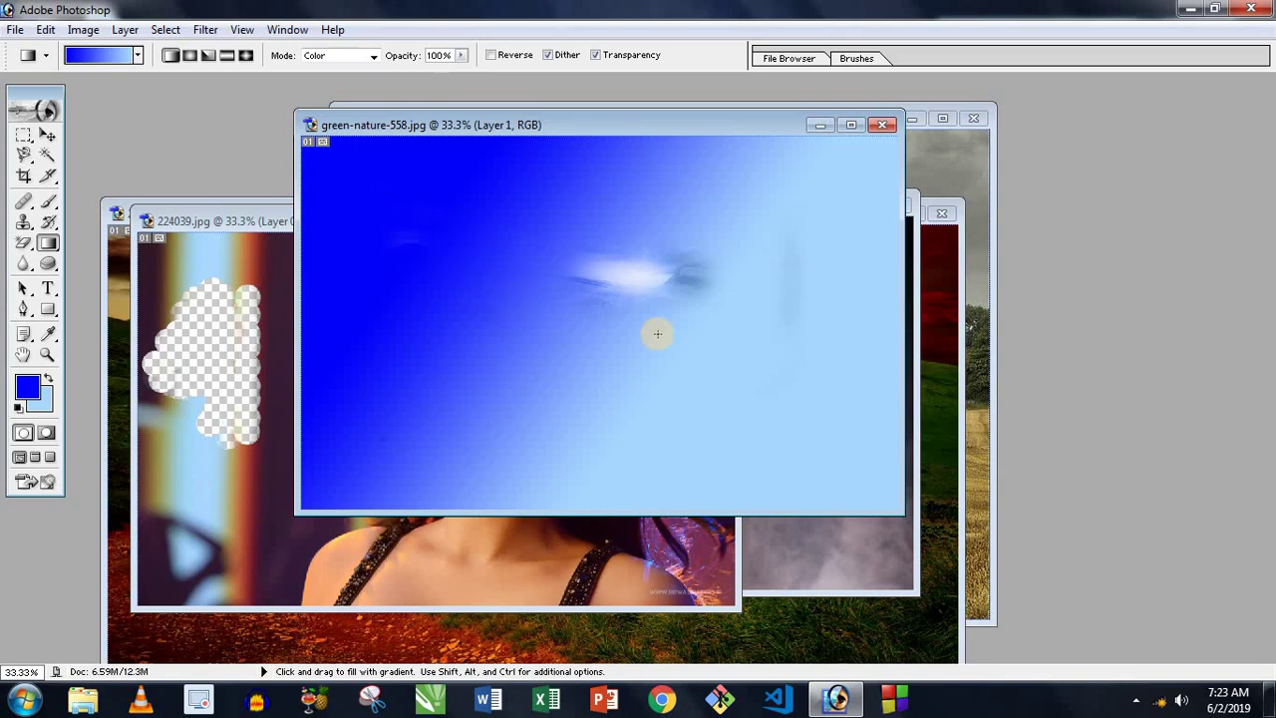
key(ctrl+z)
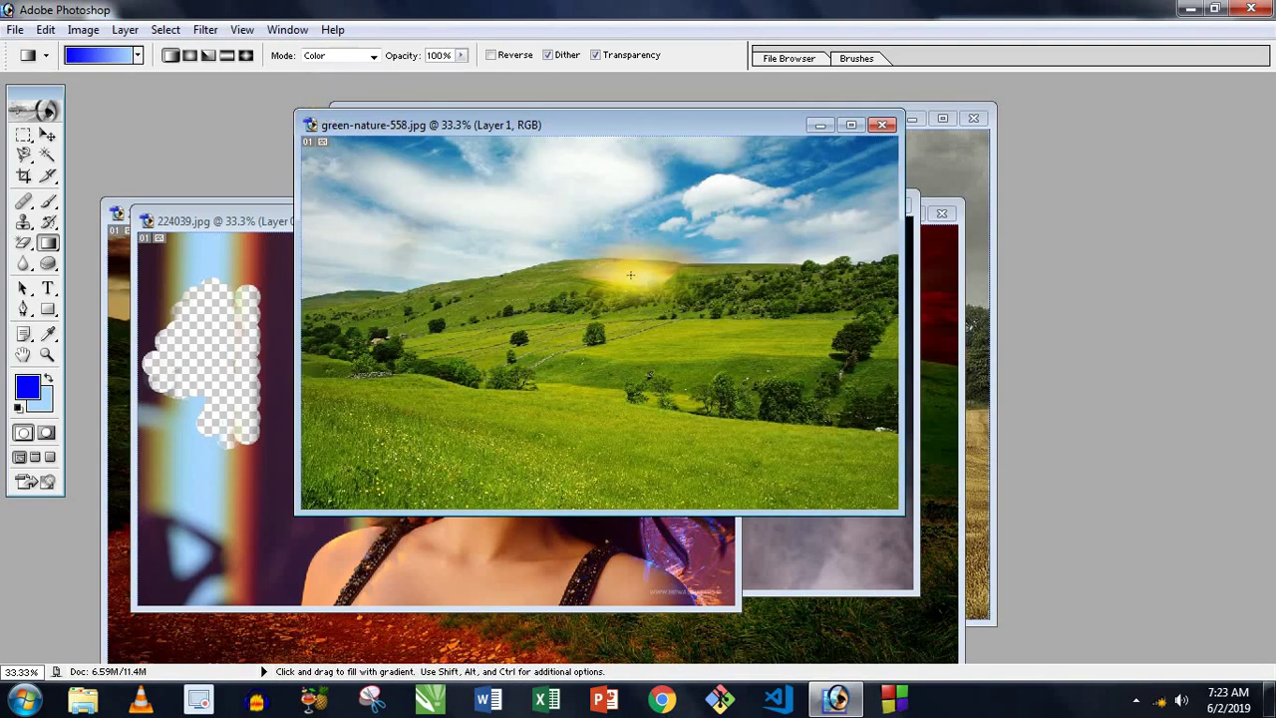
drag(449, 228, 795, 410)
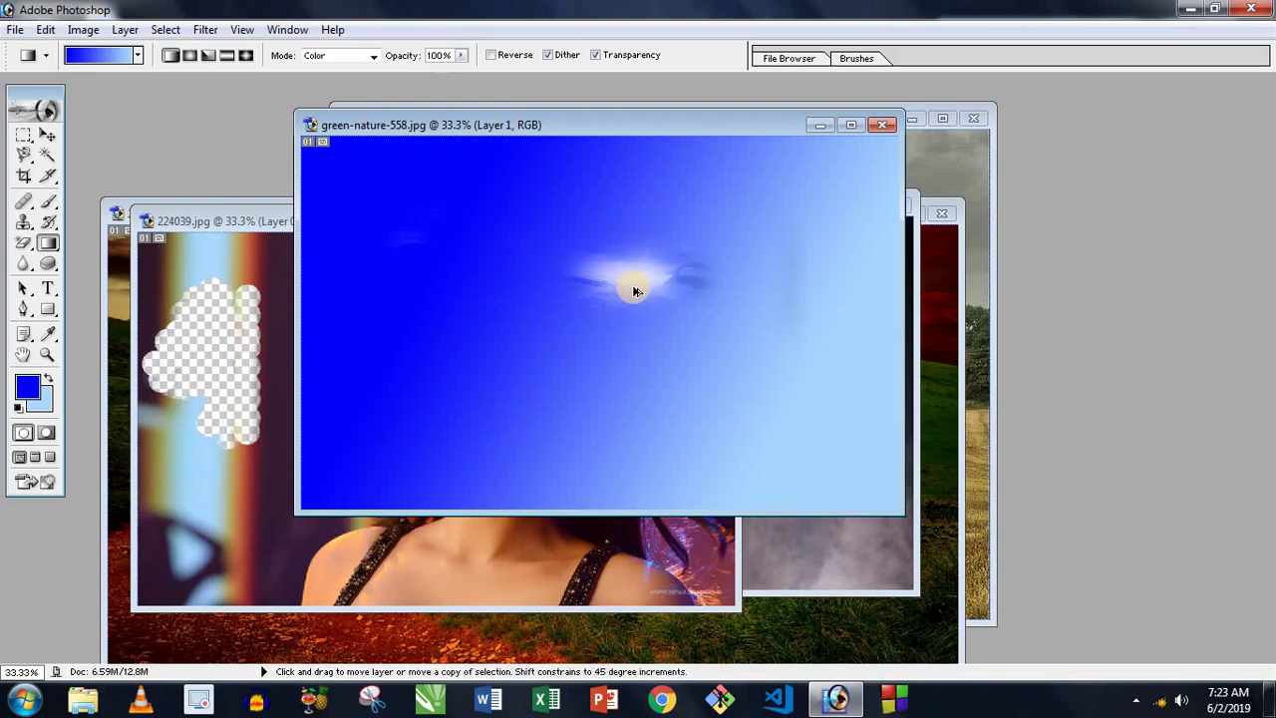
key(ctrl+z)
Move the yellow sun glow slightly lower, then test and undo another blue gradient tint.
click(46, 139)
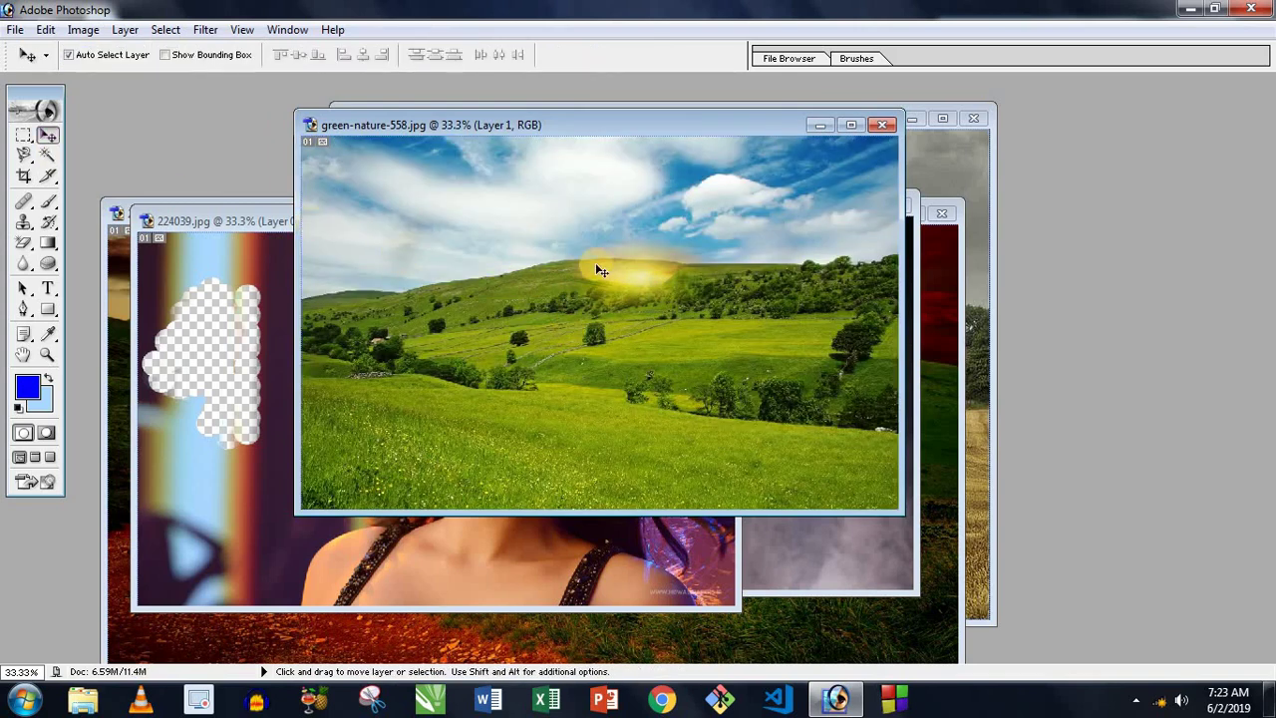
mouse_move(618, 273)
mouse_down()
mouse_move(621, 329)
mouse_move(638, 295)
mouse_up()
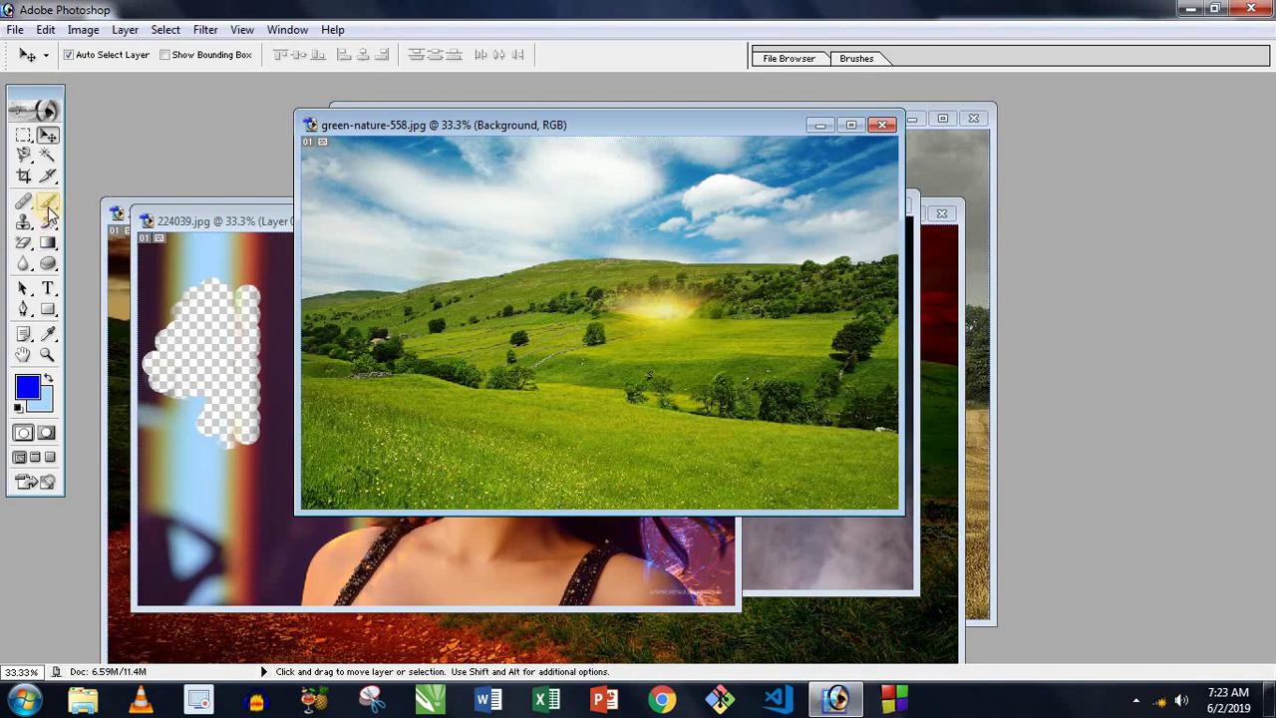
click(48, 245)
drag(399, 225, 649, 368)
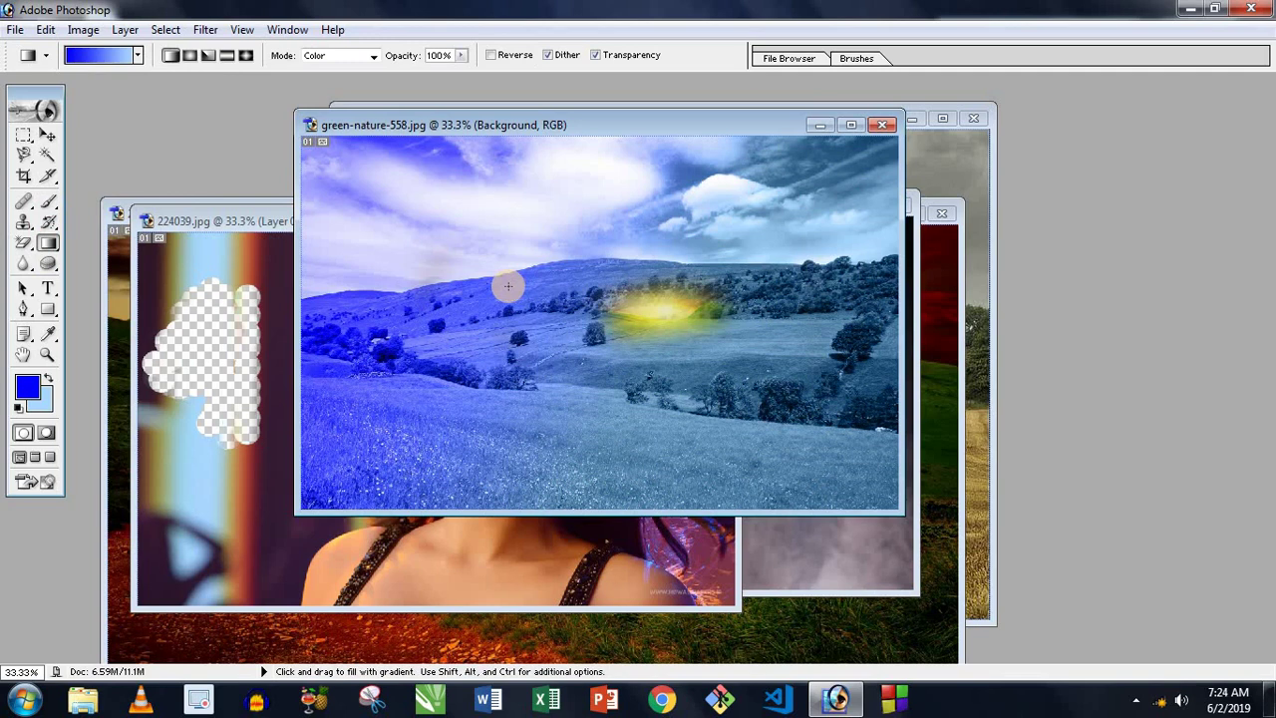
key(ctrl+z)
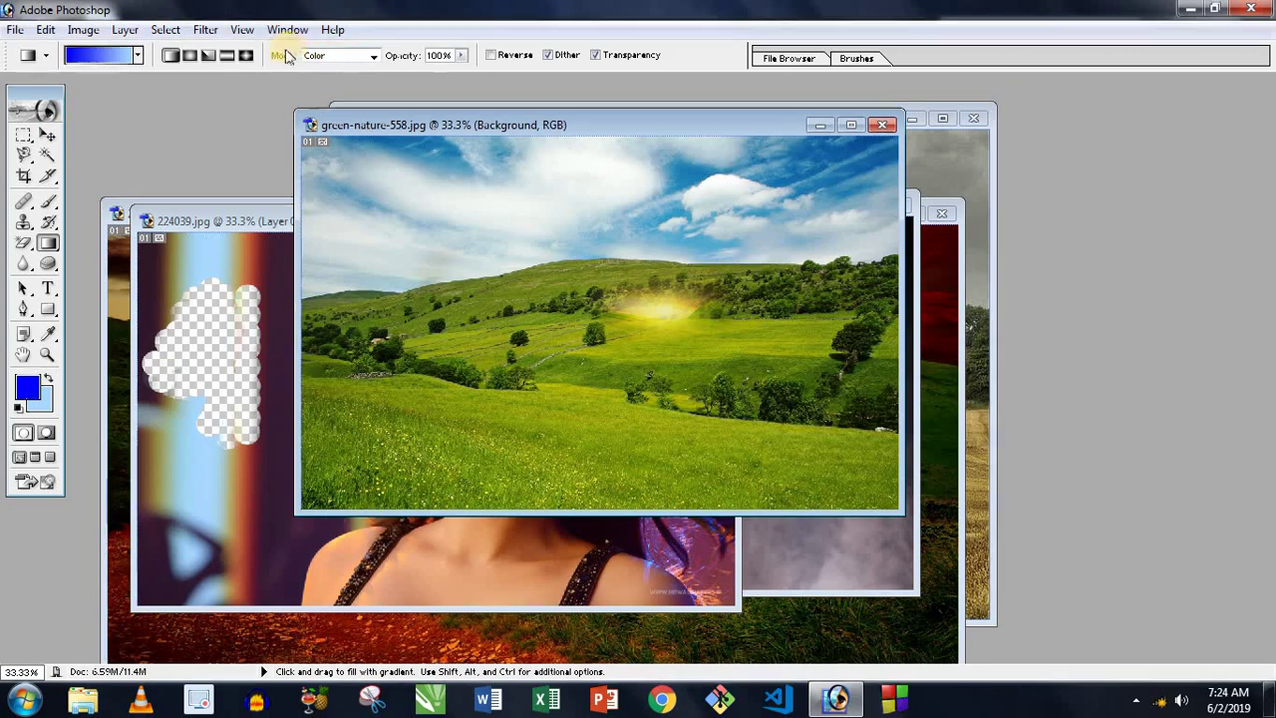
Set the gradient Mode to Normal, then test an opaque blue gradient on the landscape and undo it.
click(339, 55)
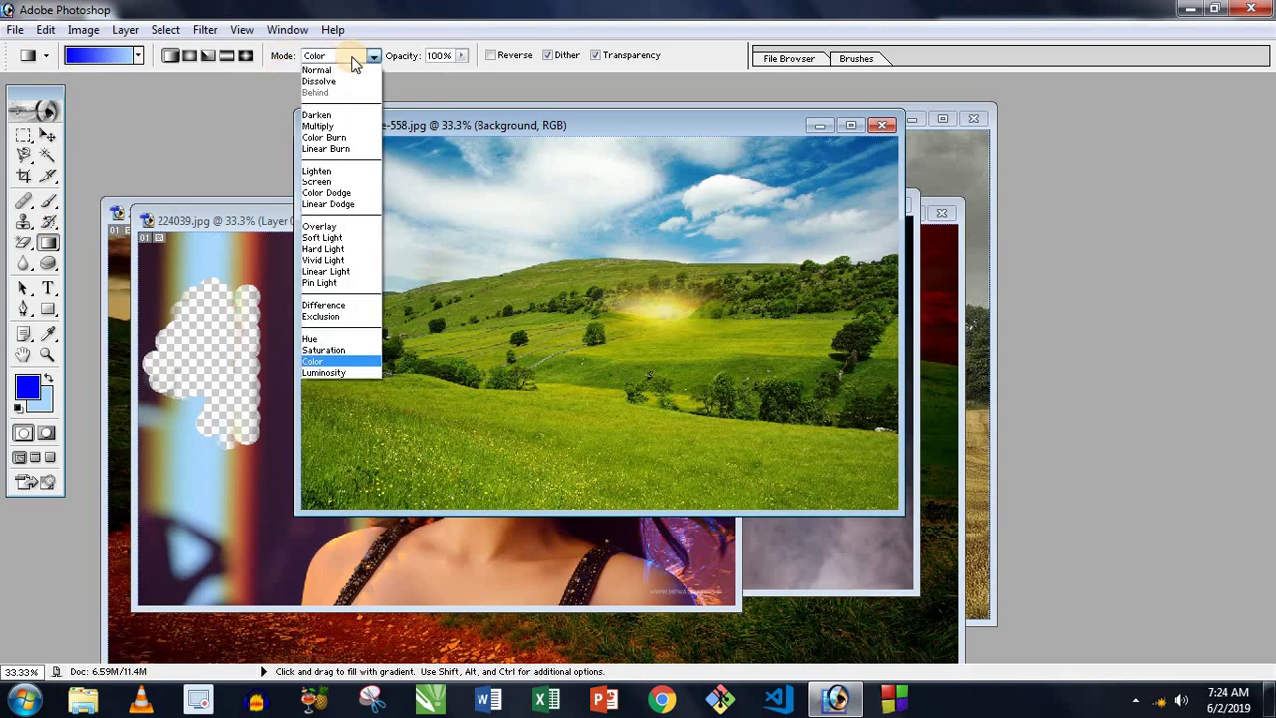
click(324, 62)
click(331, 60)
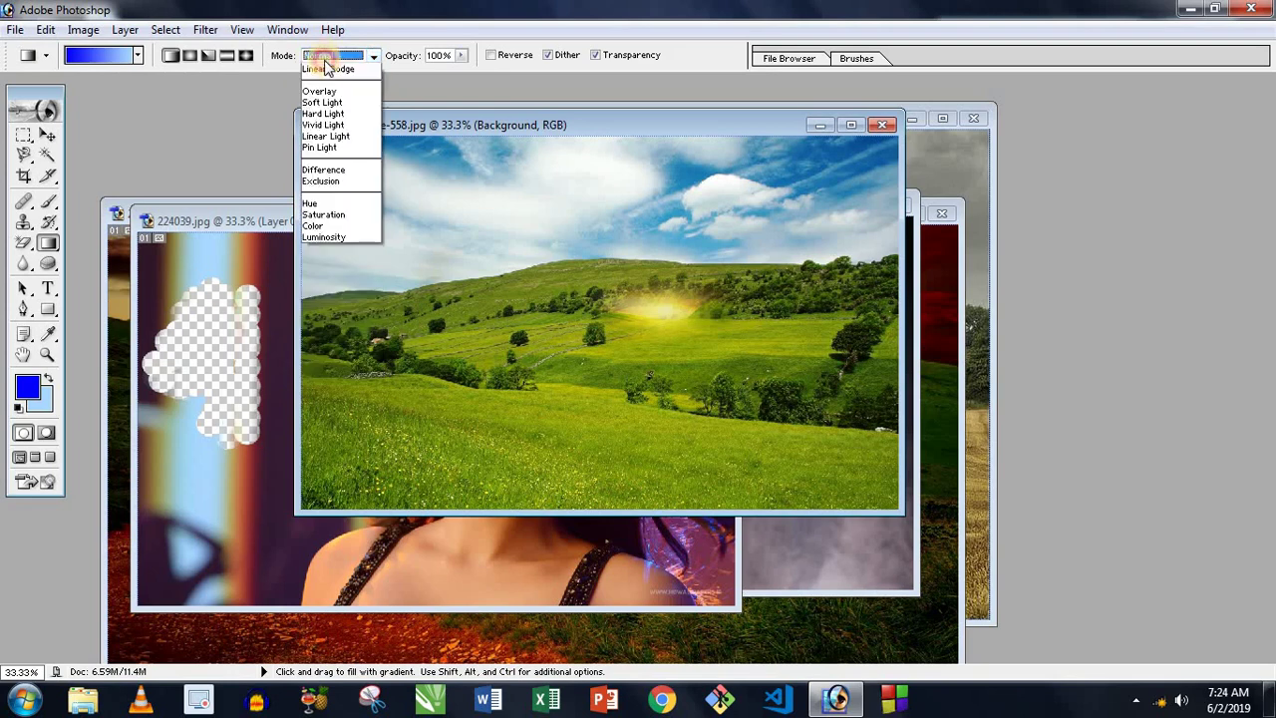
click(319, 70)
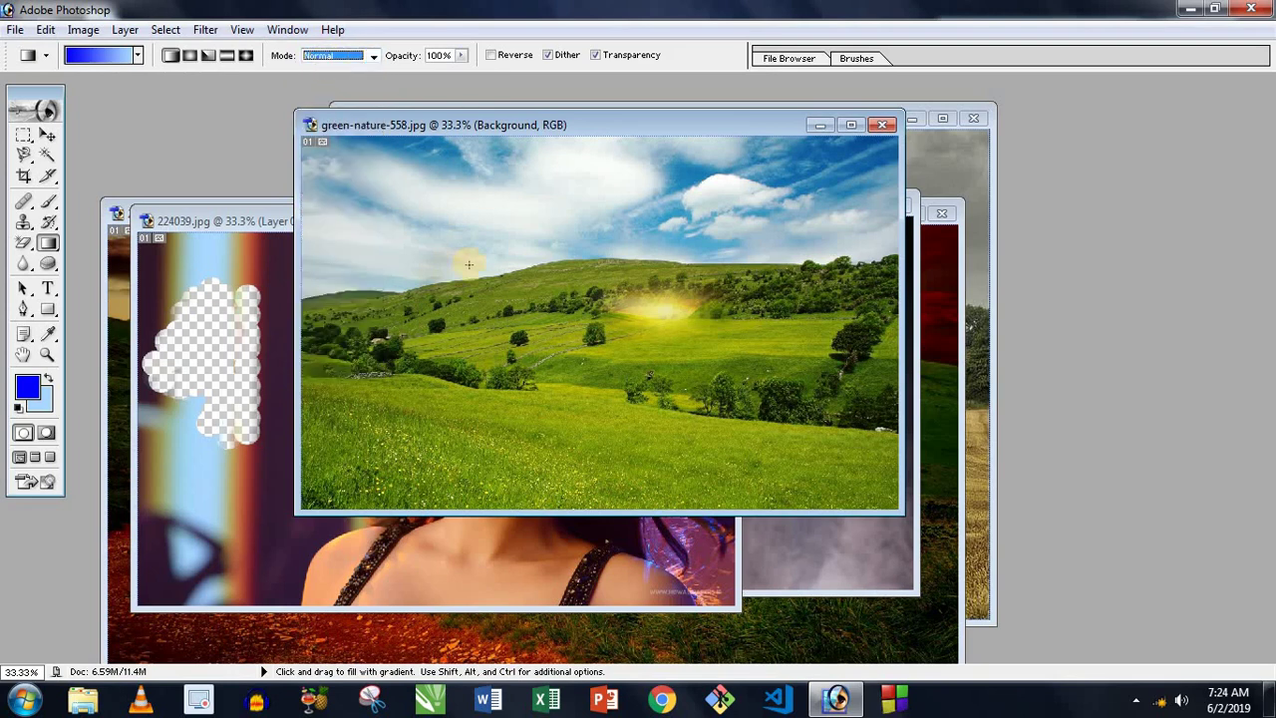
drag(468, 264, 698, 422)
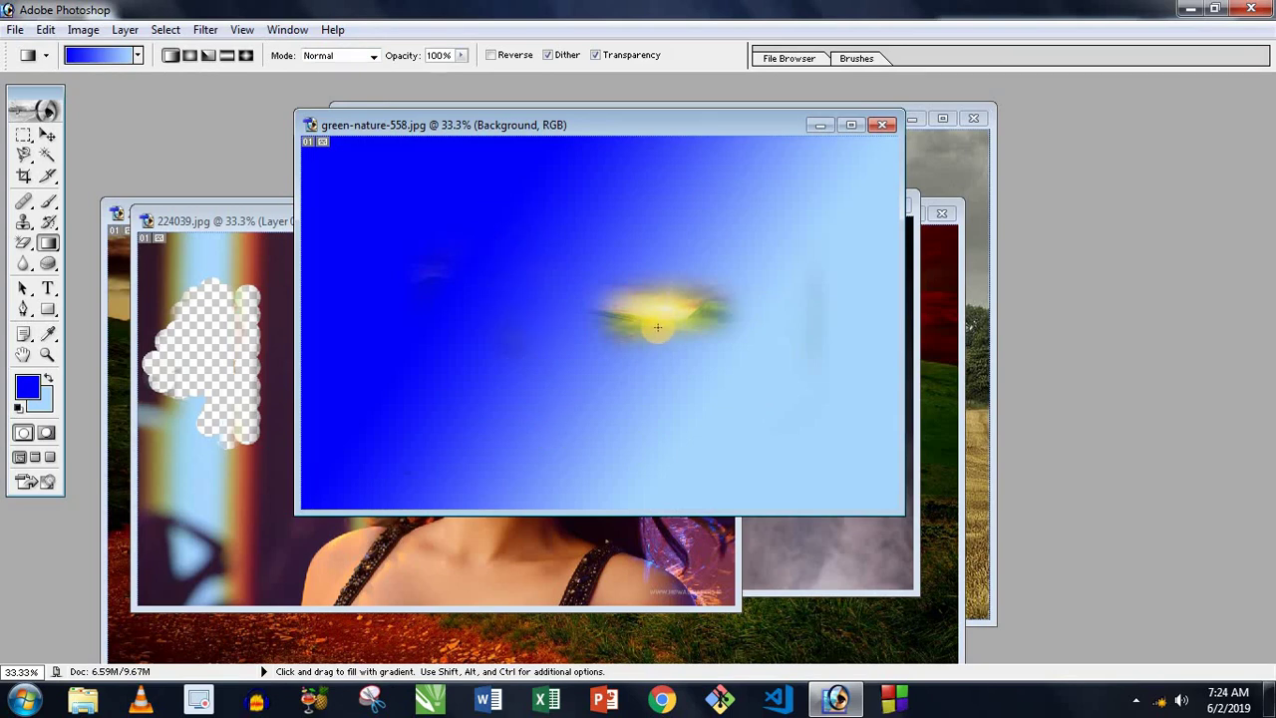
key(ctrl+z)
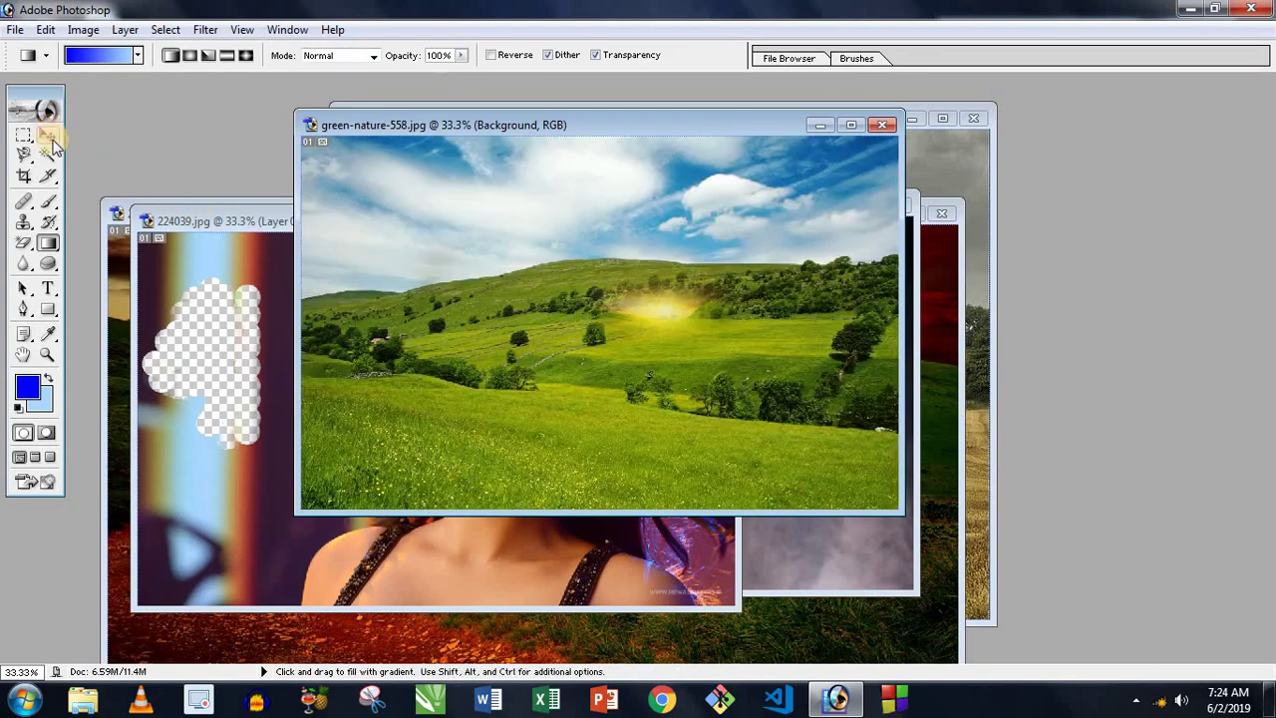
click(47, 134)
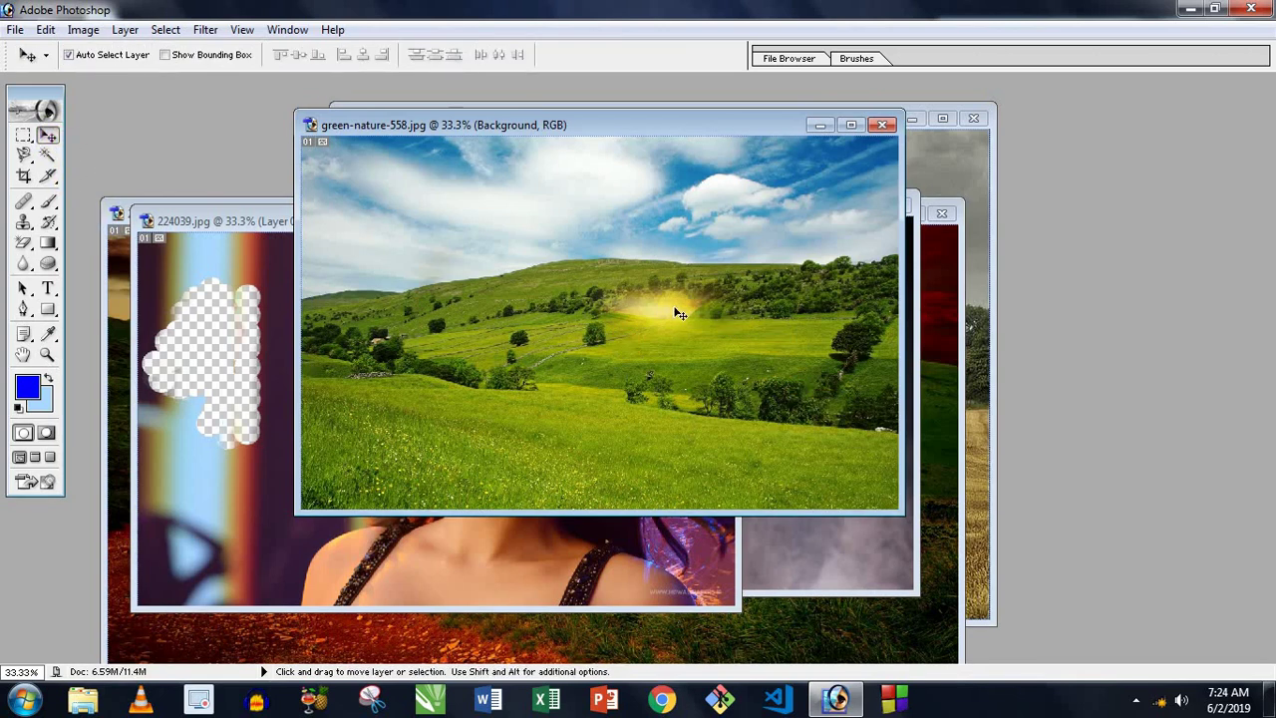
Make Layer 1 active and try several short blue gradient fills, undoing each one.
key(ctrl+j)
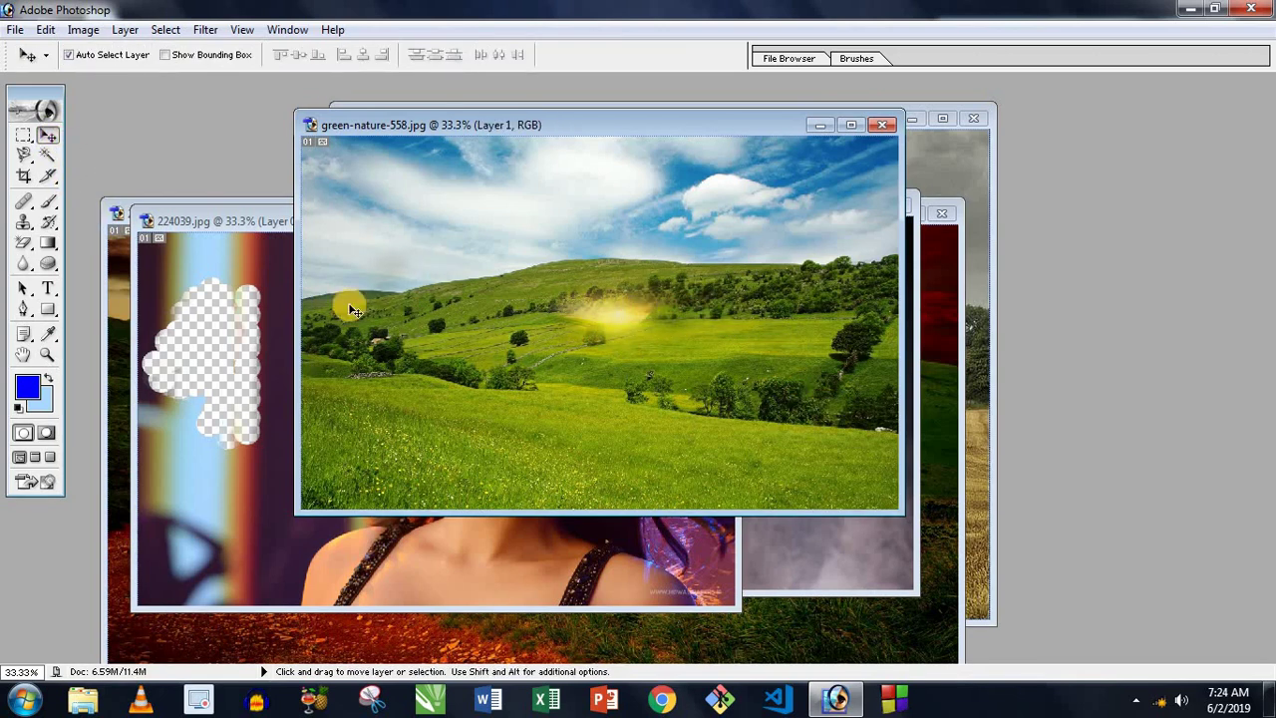
click(47, 243)
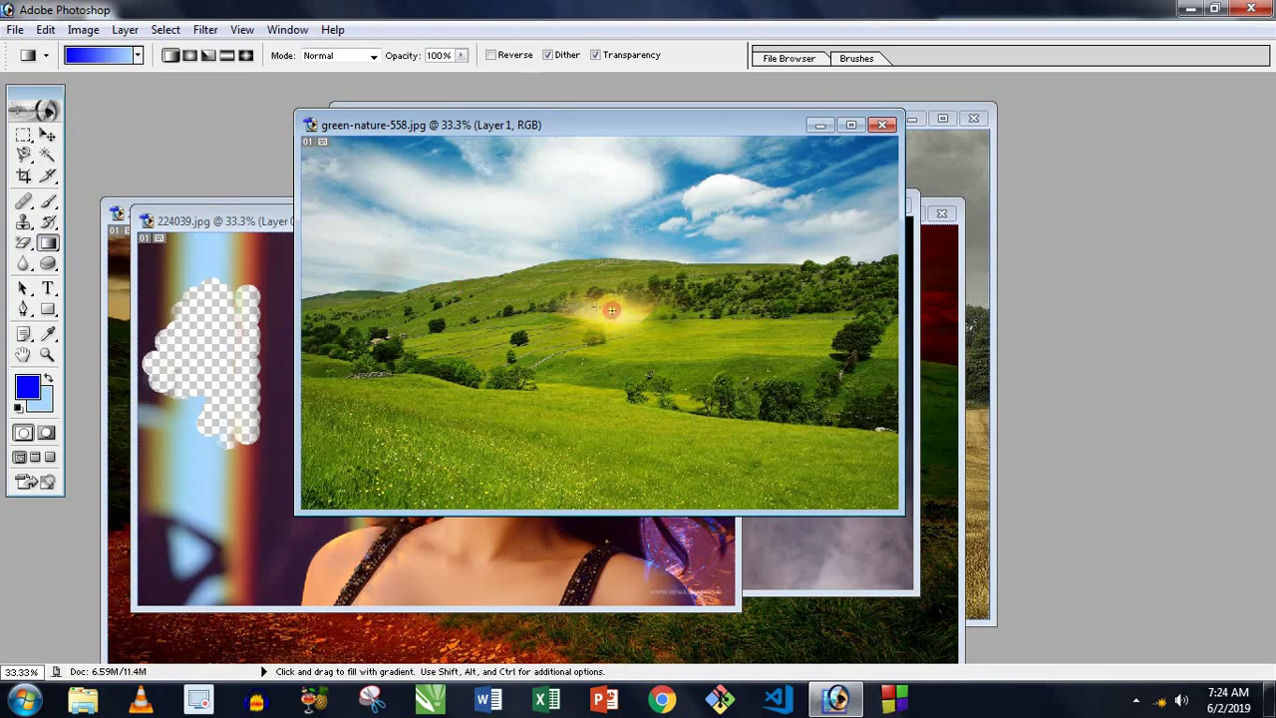
drag(611, 310, 620, 312)
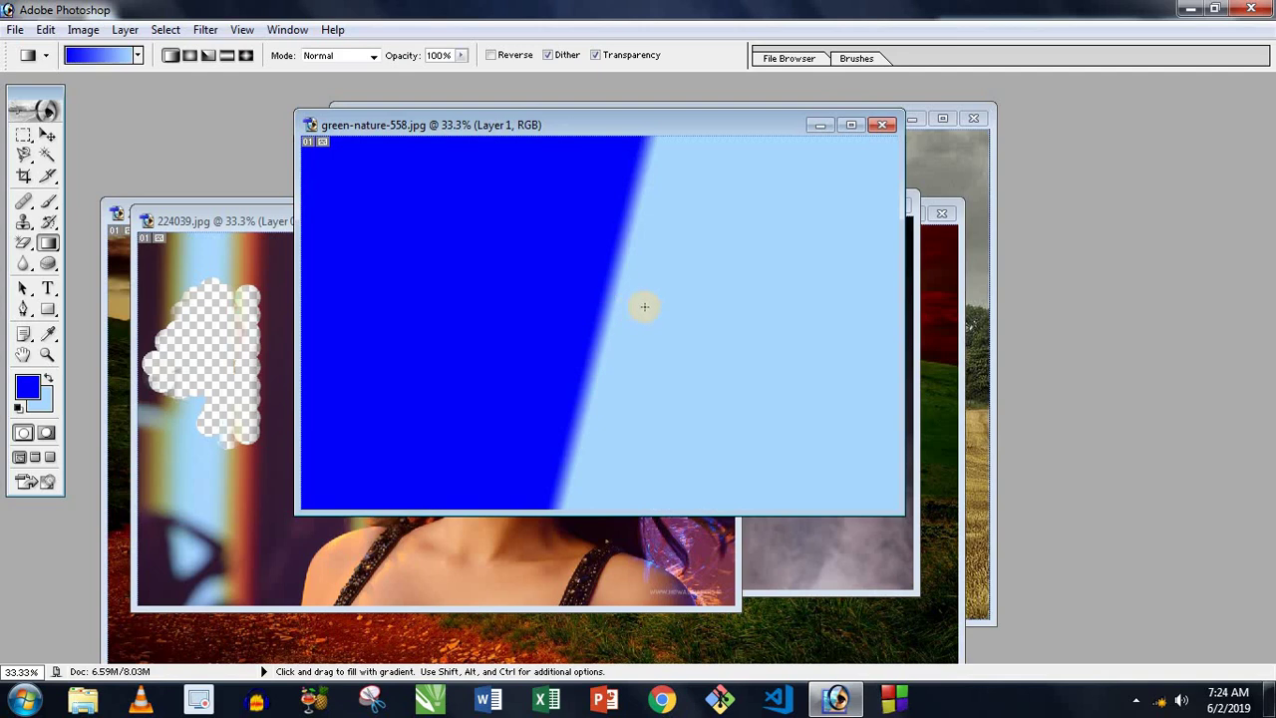
drag(592, 270, 606, 287)
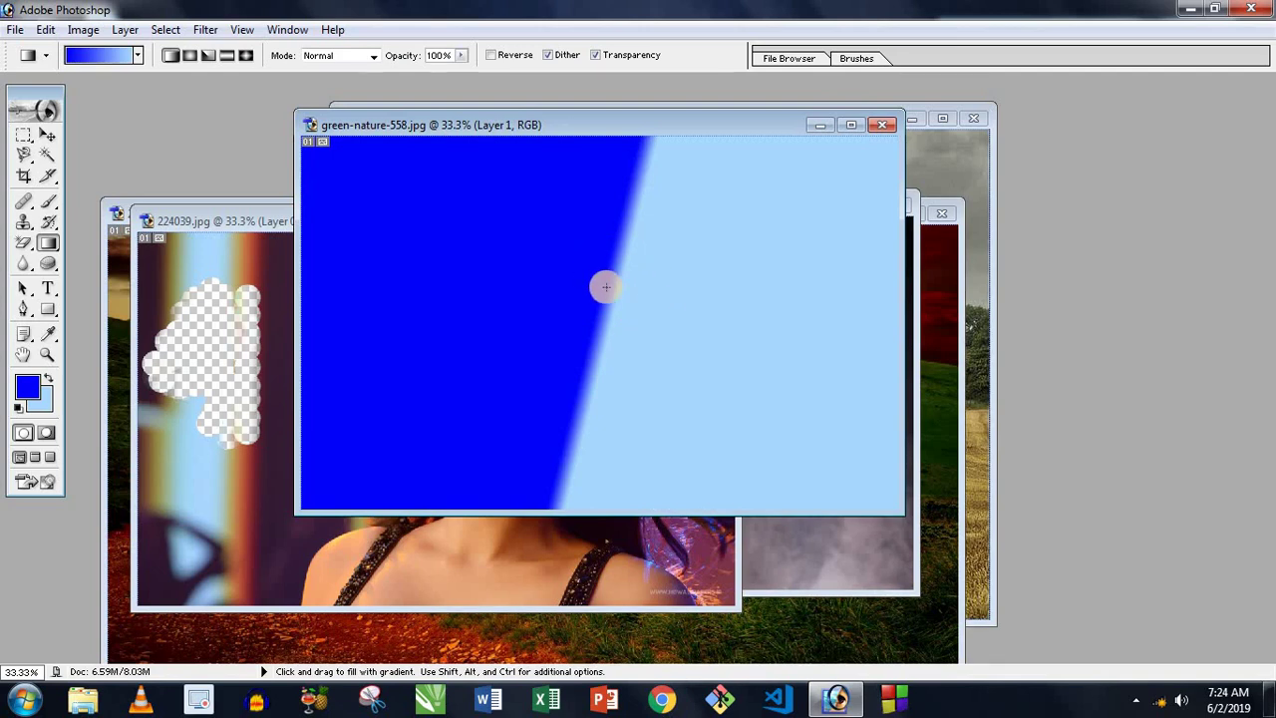
key(ctrl+z)
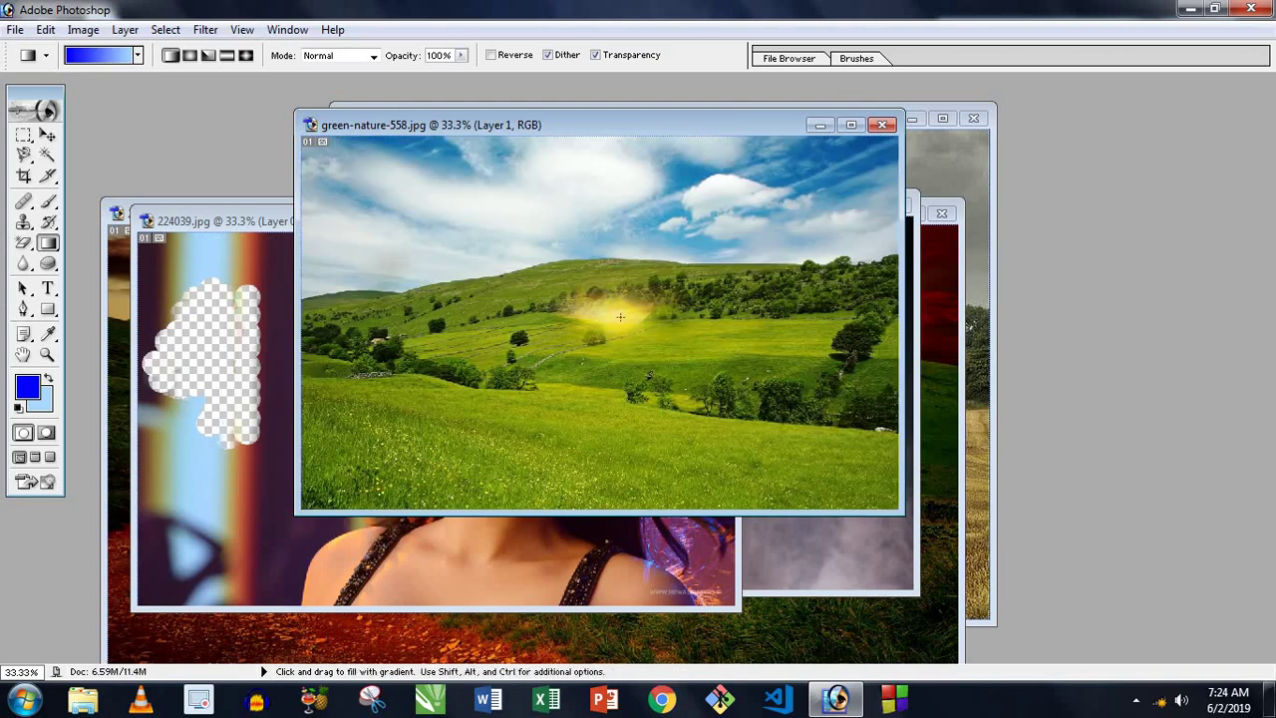
drag(610, 311, 627, 349)
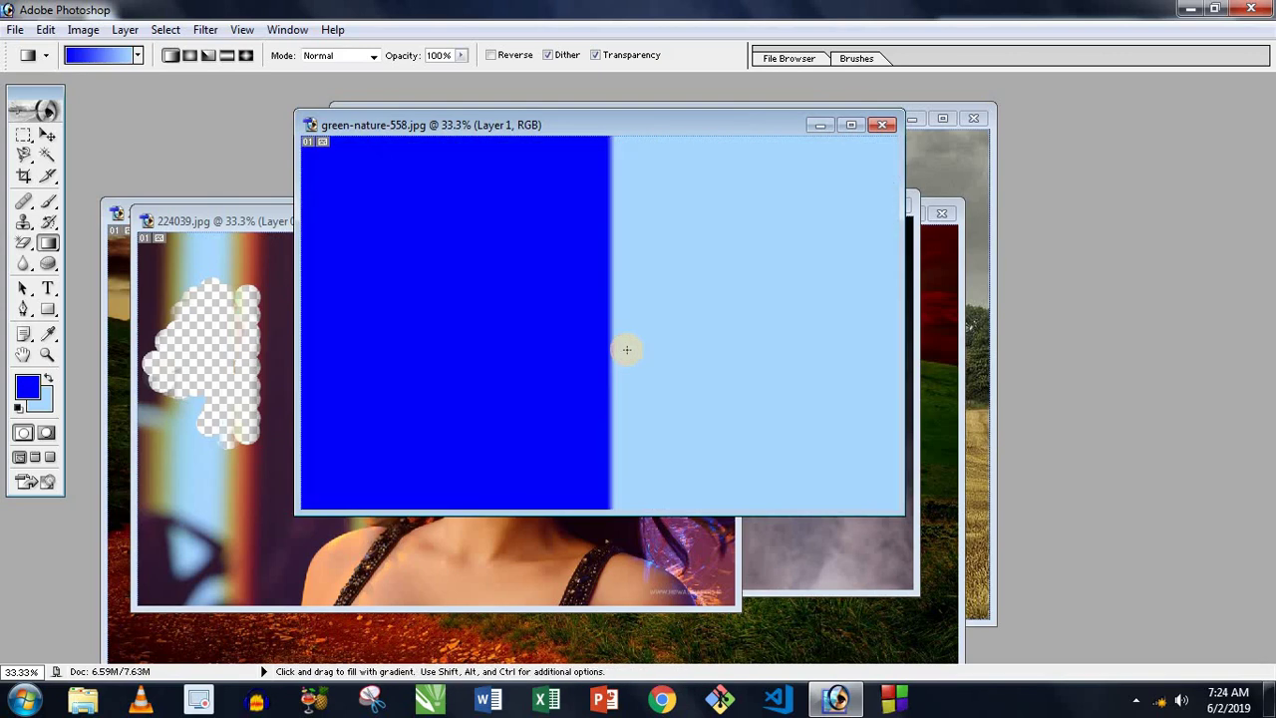
key(ctrl+z)
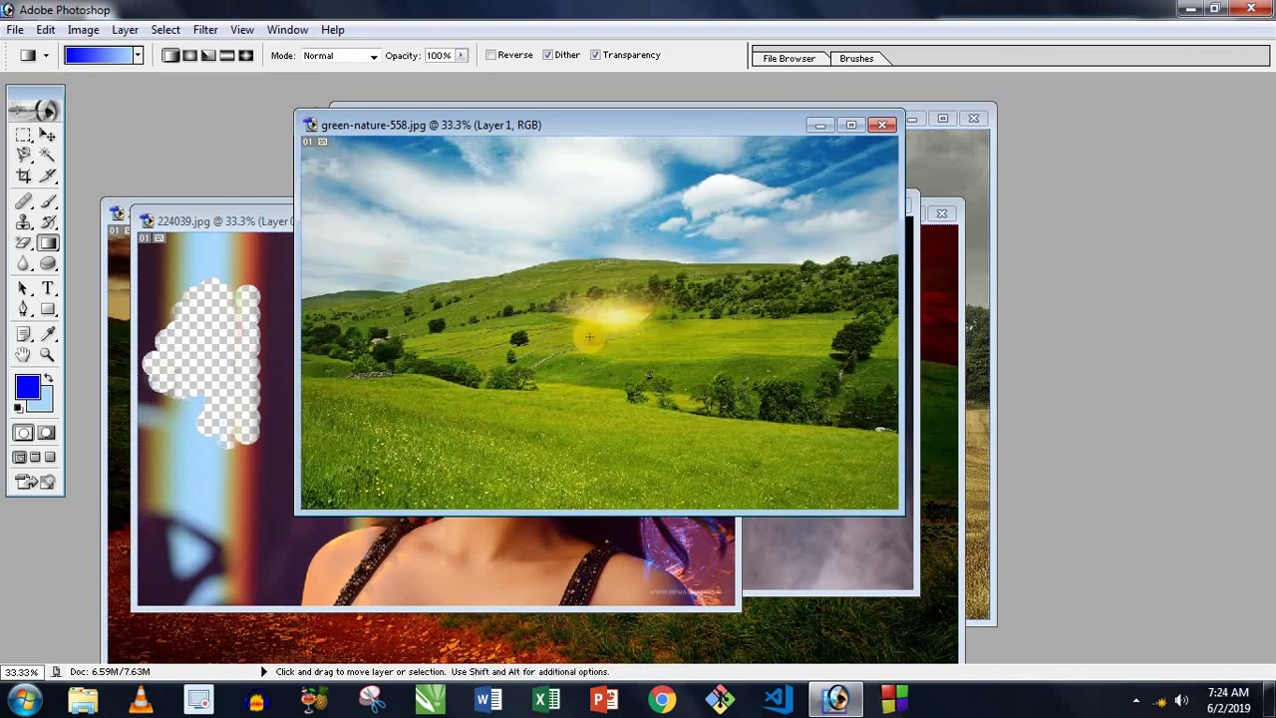
drag(565, 433, 588, 434)
key(ctrl+z)
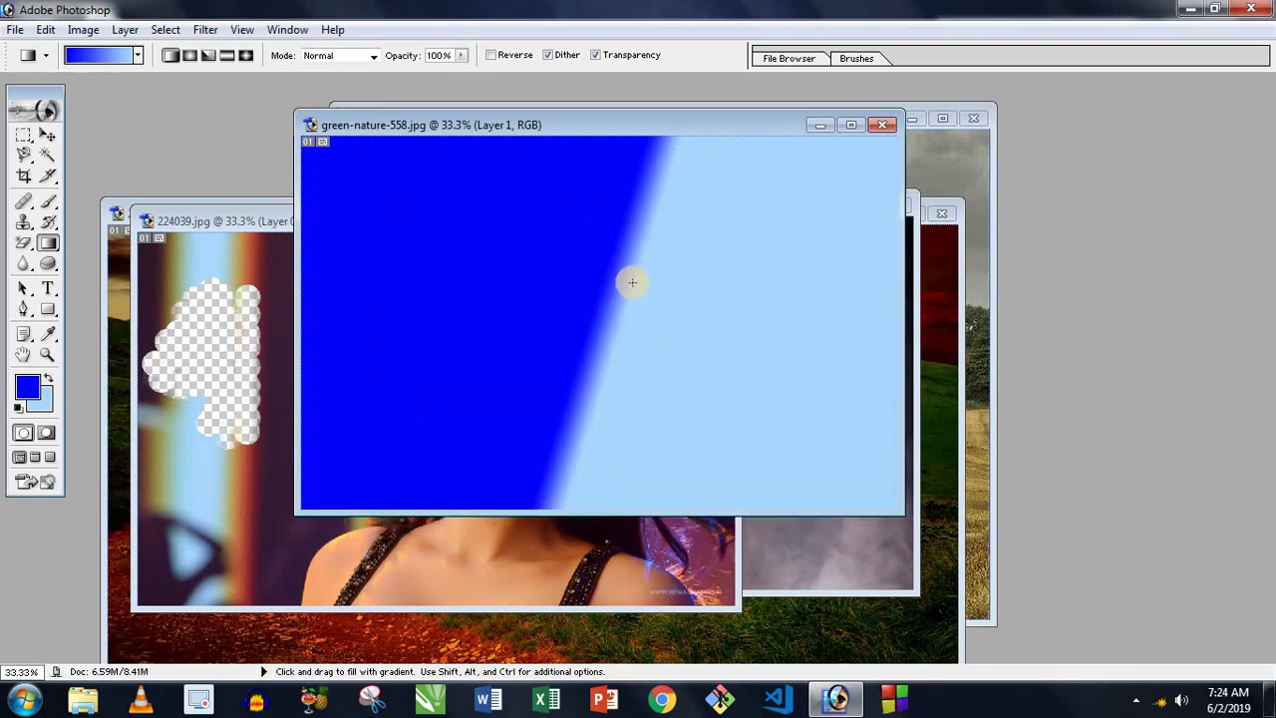
key(ctrl+z)
Drag the sun glow up and right onto the hilltop, then test and undo one more blue gradient.
click(46, 136)
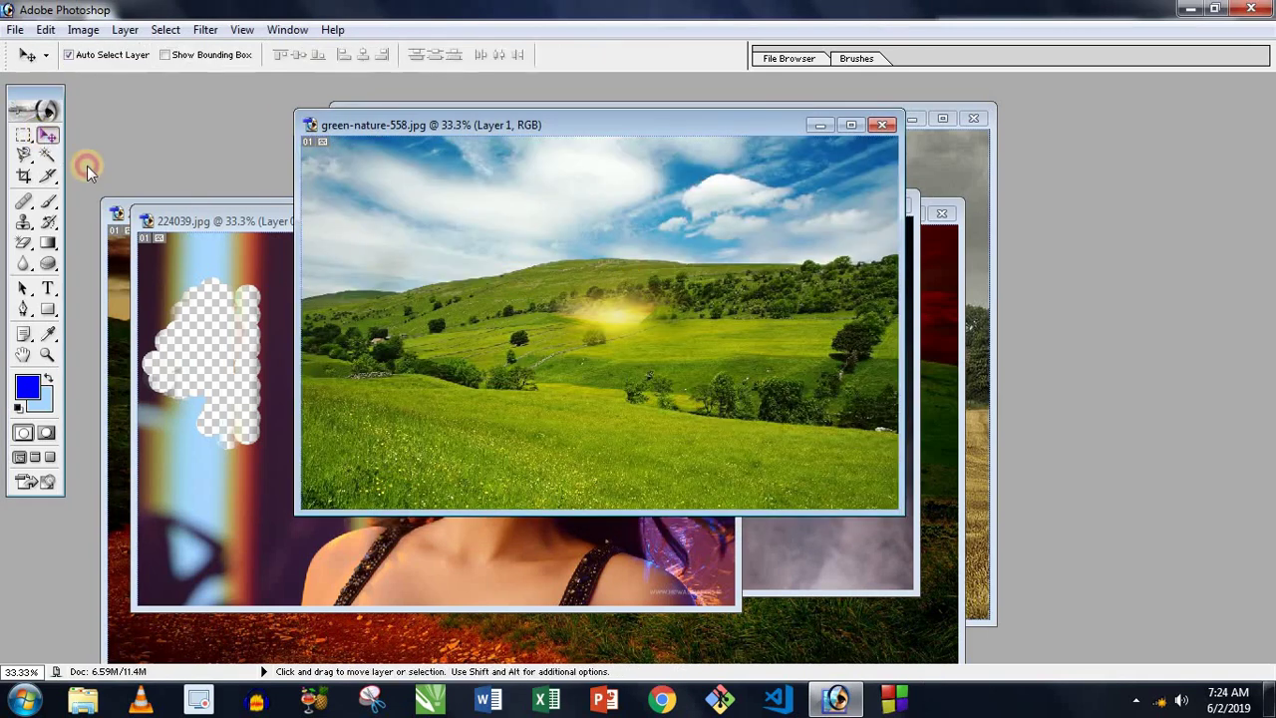
drag(616, 301, 644, 279)
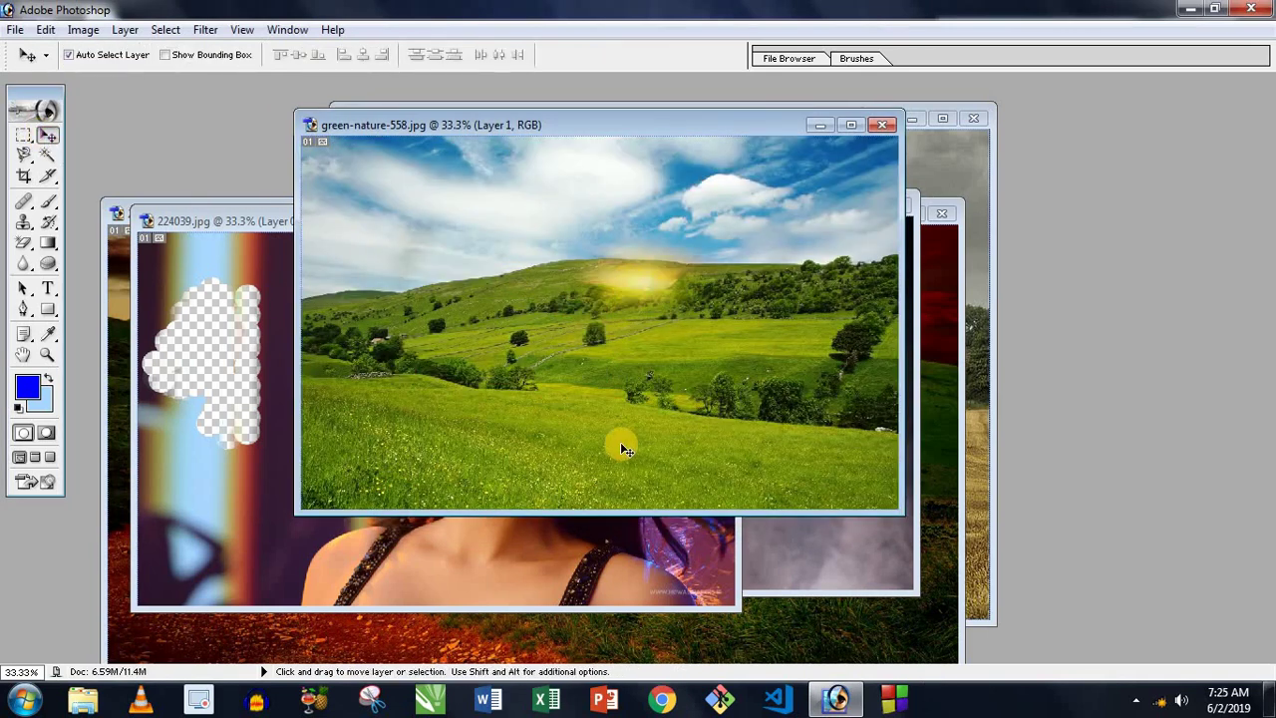
click(48, 243)
drag(522, 444, 609, 465)
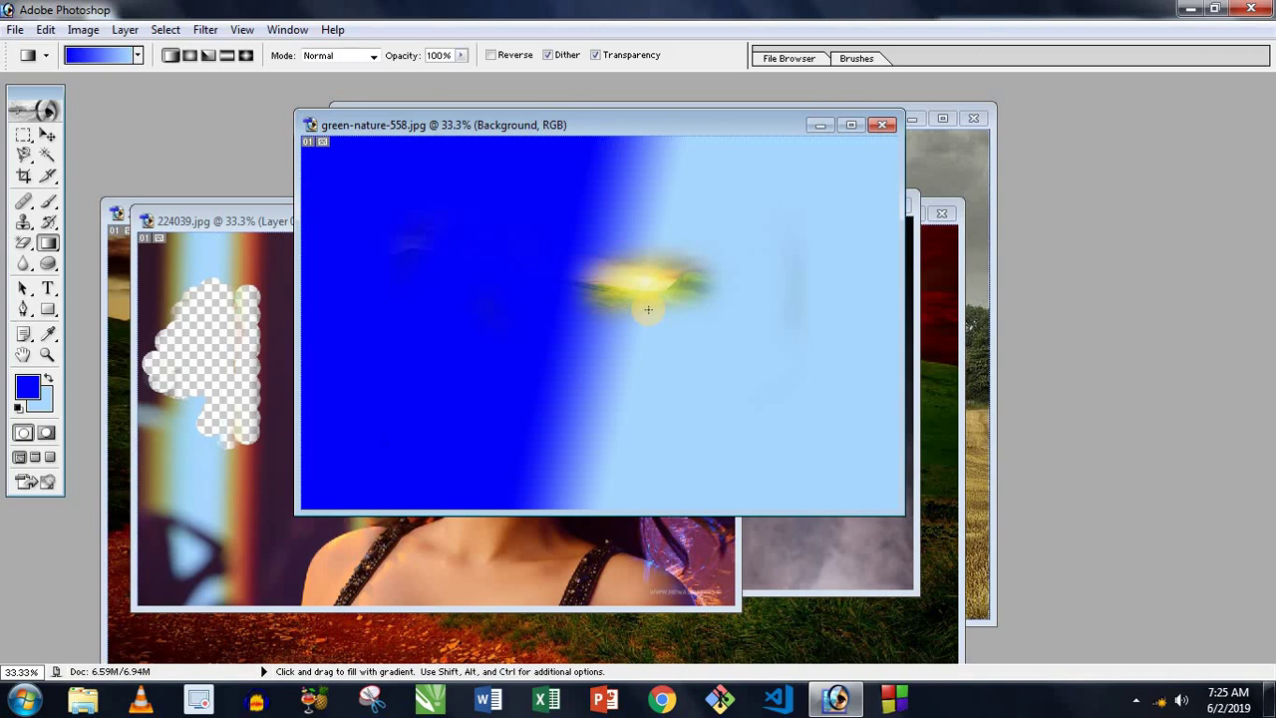
key(ctrl+z)
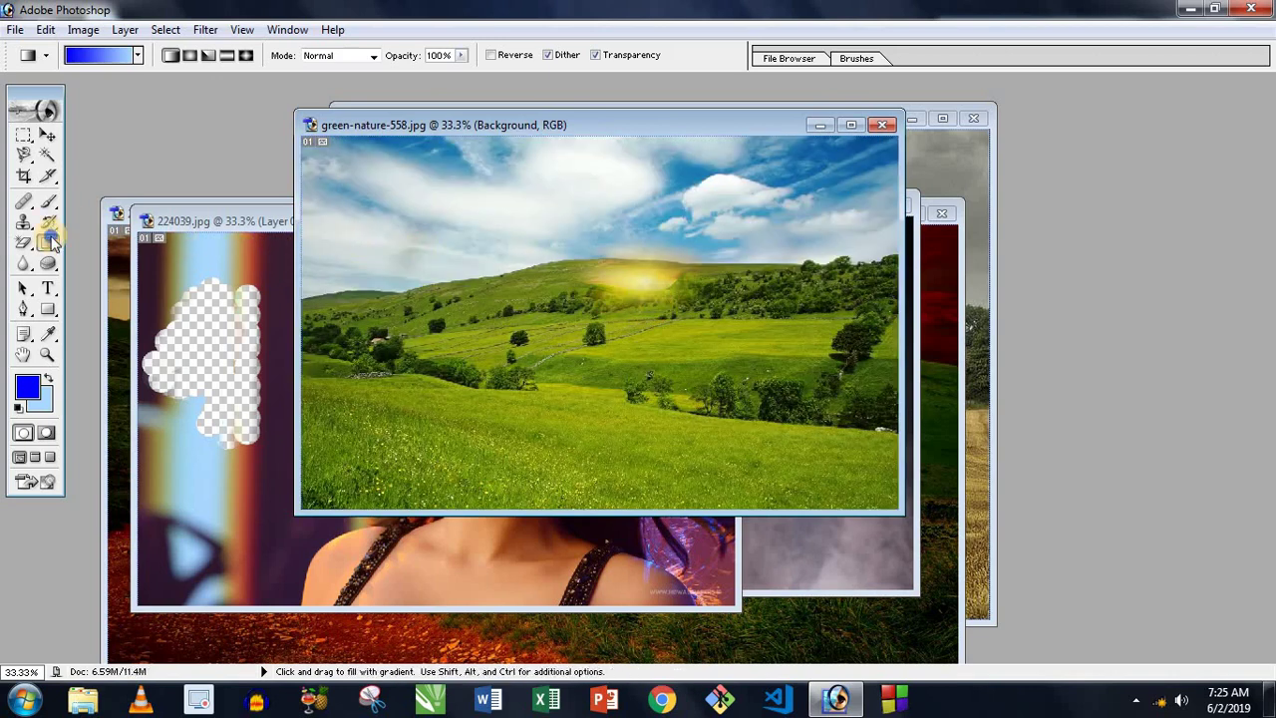
drag(52, 243, 121, 249)
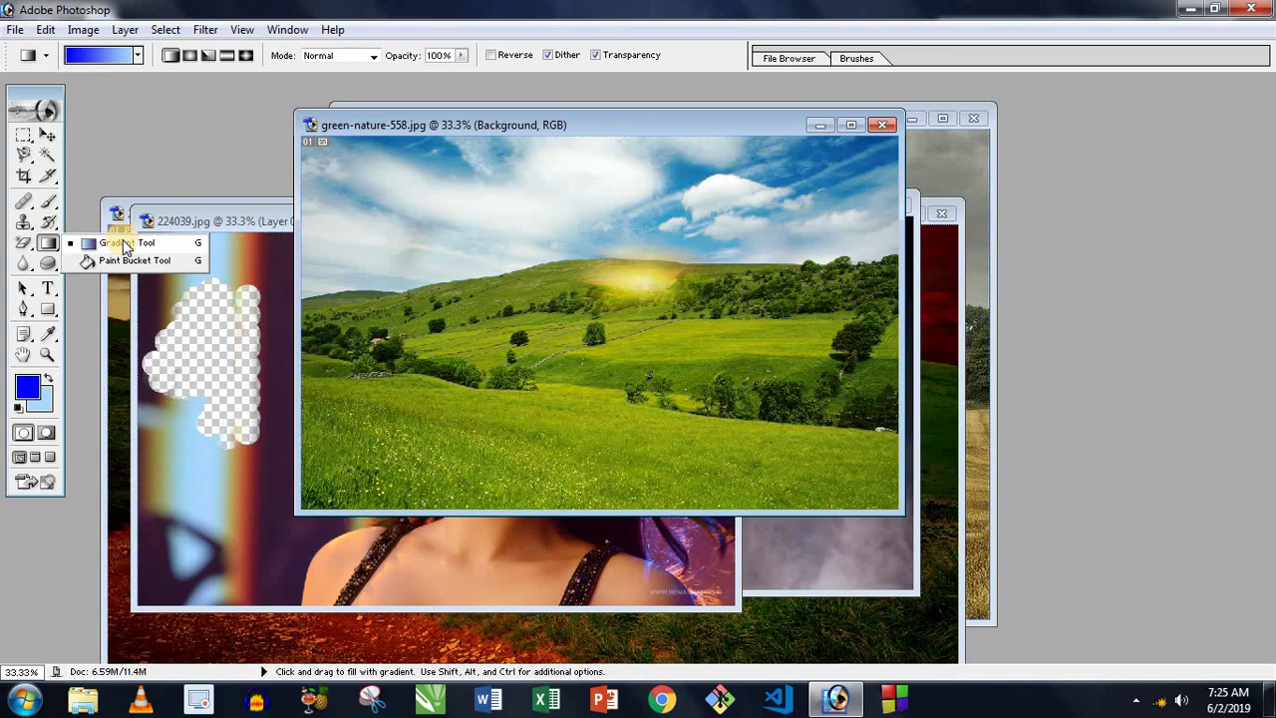
Choose the Red, Green gradient preset and test it on the sunset landscape, then undo.
click(100, 55)
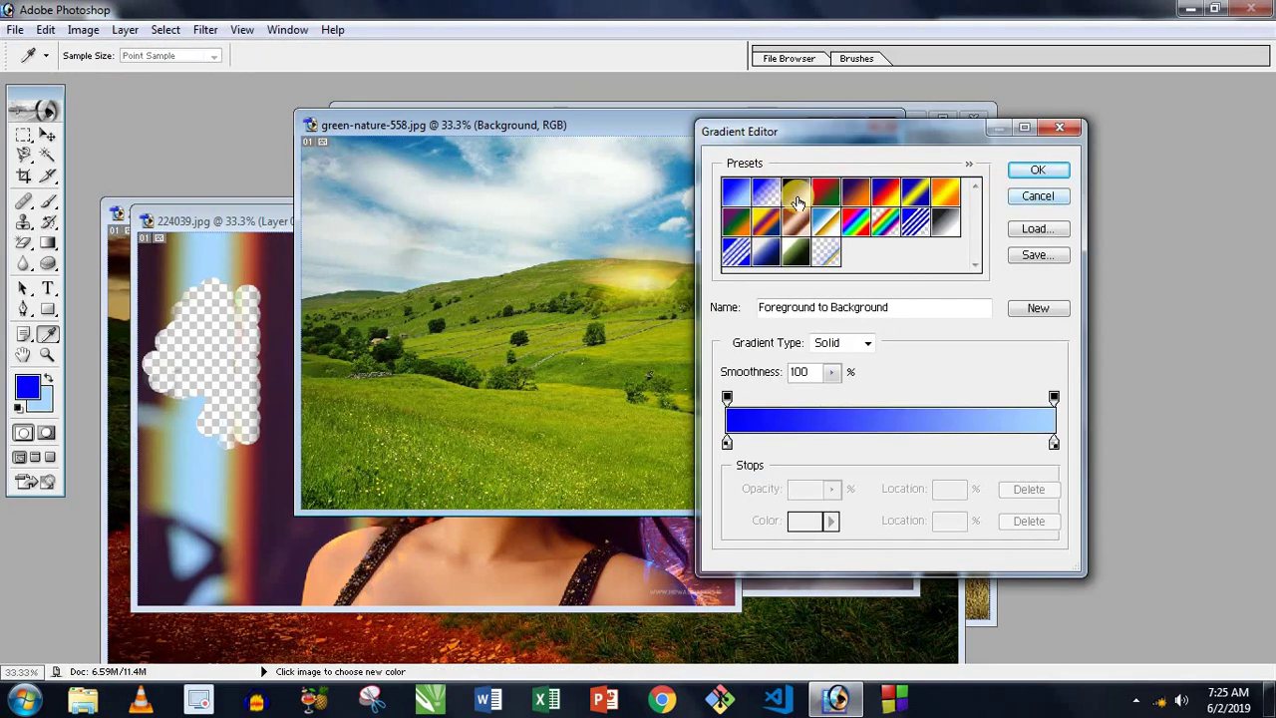
click(825, 193)
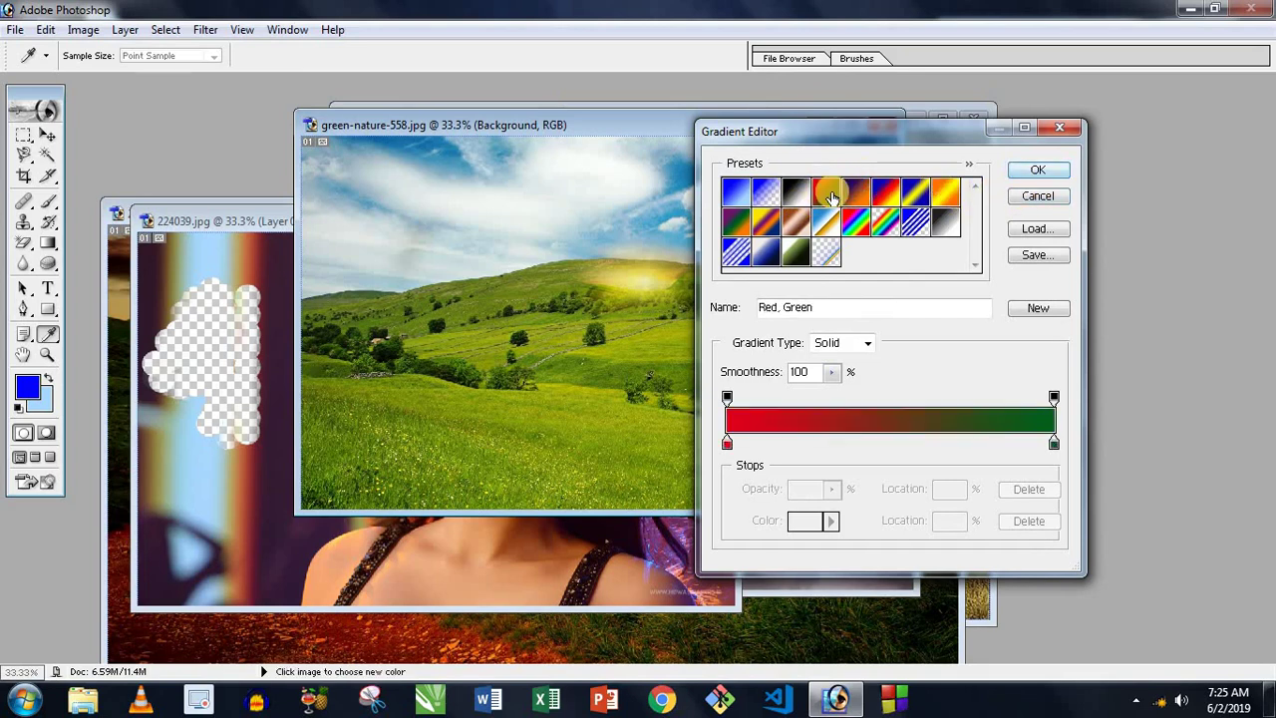
click(1036, 171)
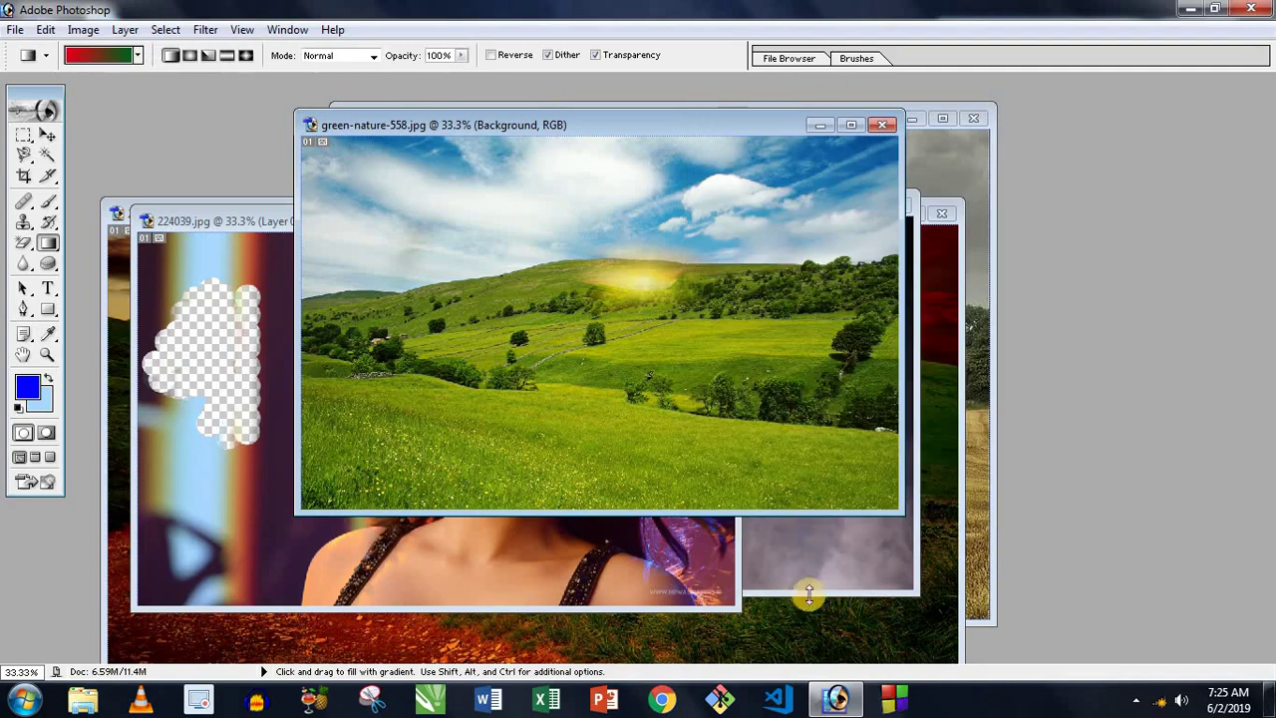
click(787, 564)
drag(603, 213, 649, 139)
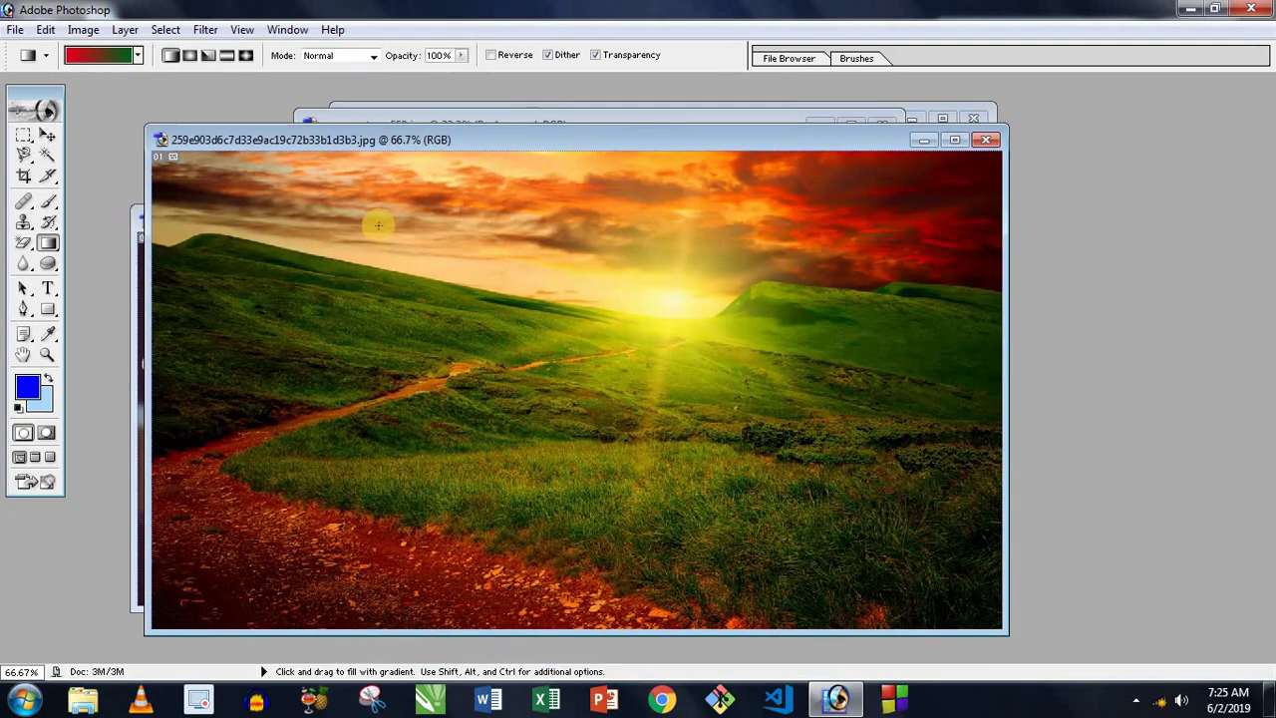
drag(372, 255, 595, 385)
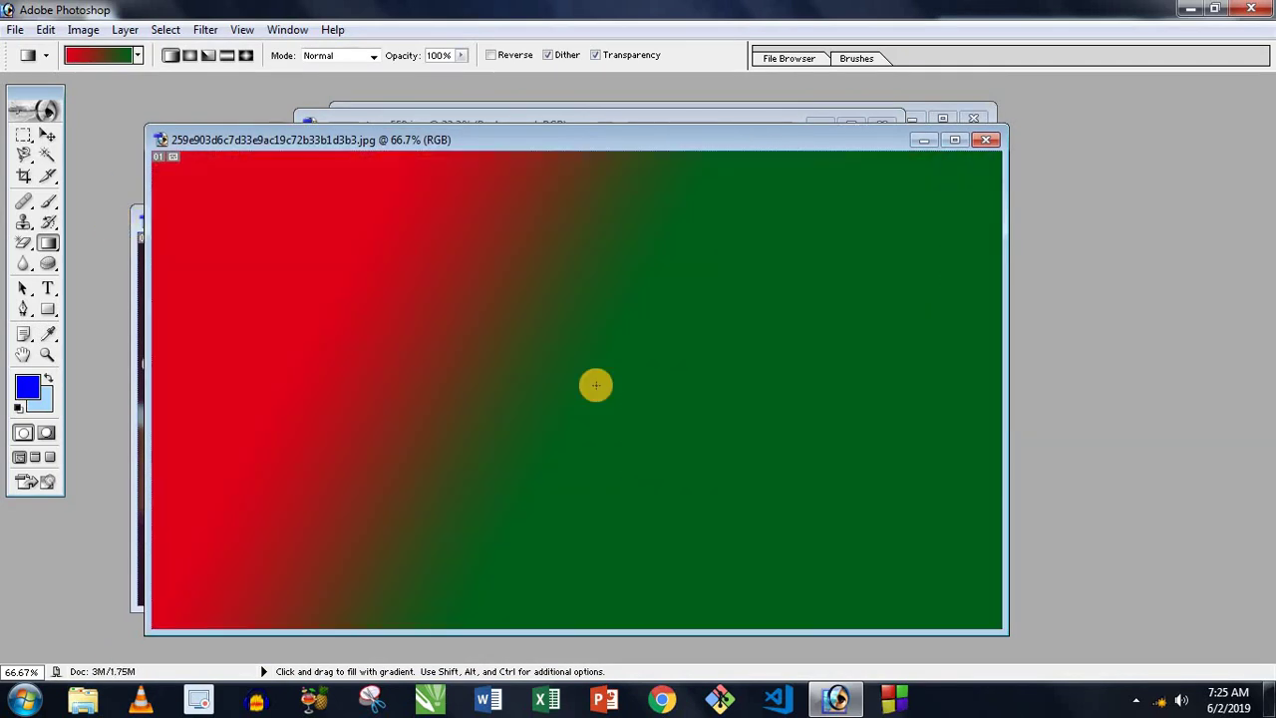
key(ctrl+z)
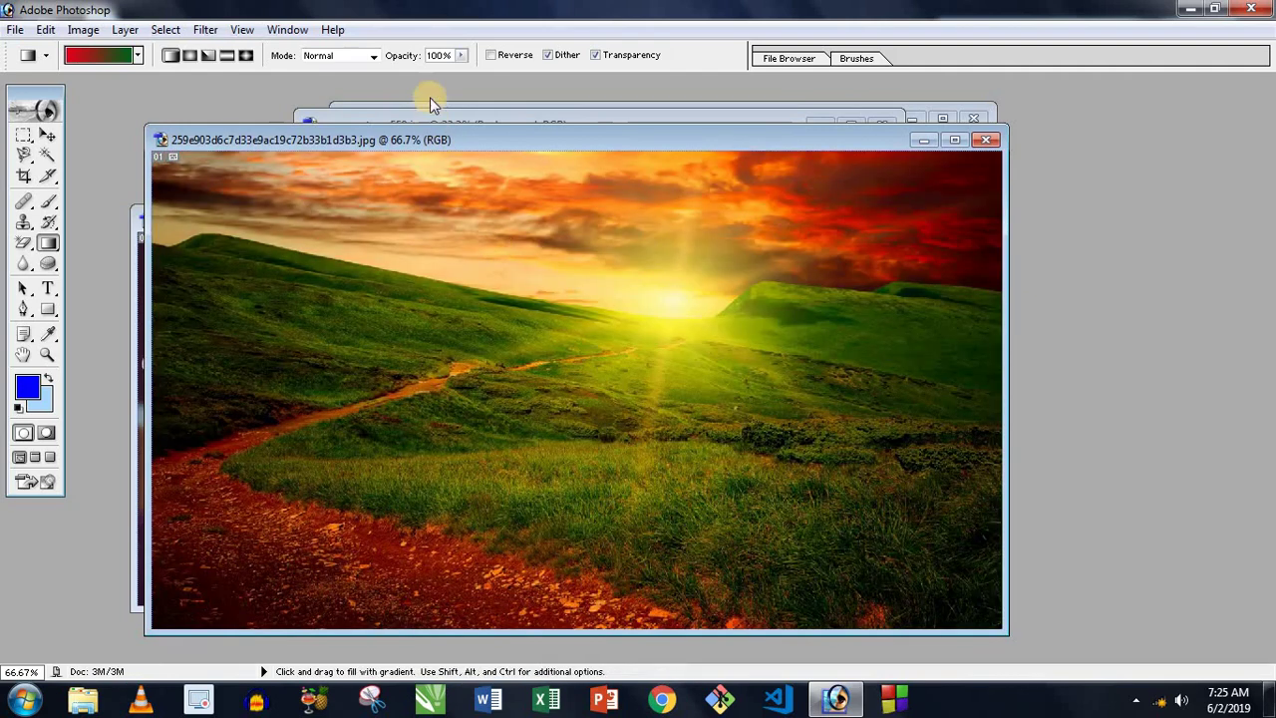
Try the red-green gradient at 27% and 64% opacity, undoing each, and dismiss the Extract dialog.
click(395, 80)
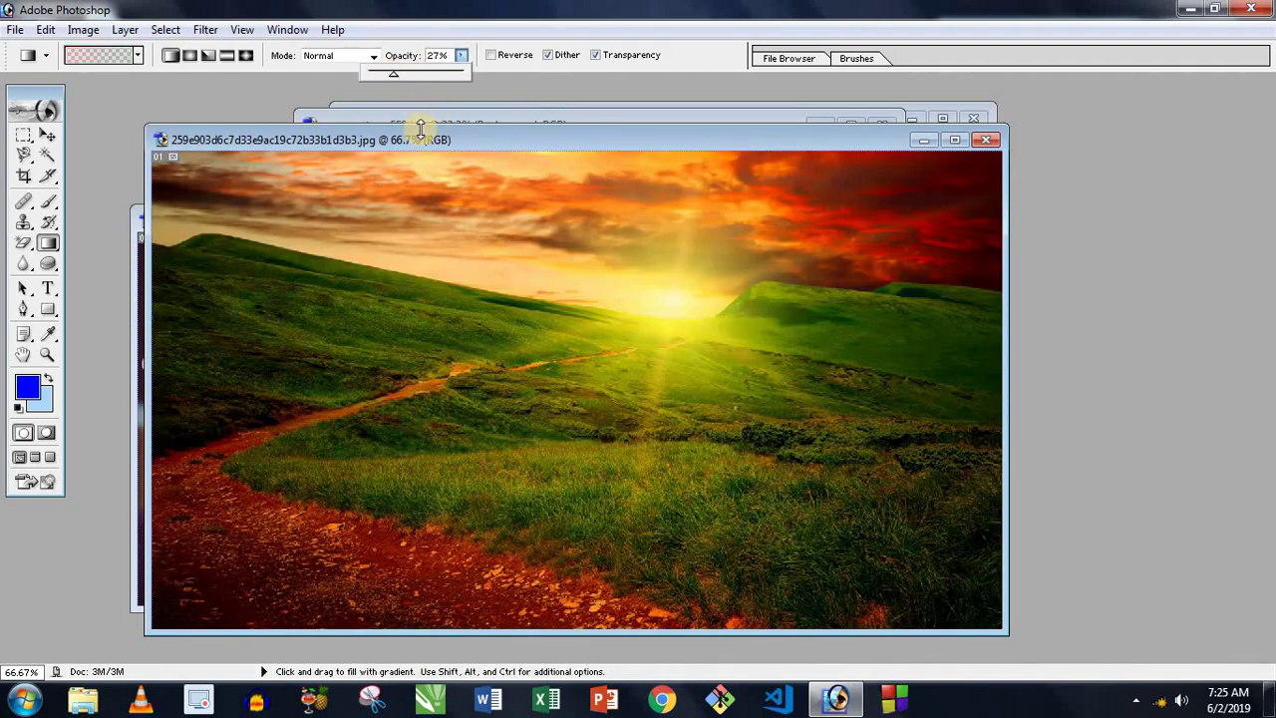
drag(424, 240, 686, 461)
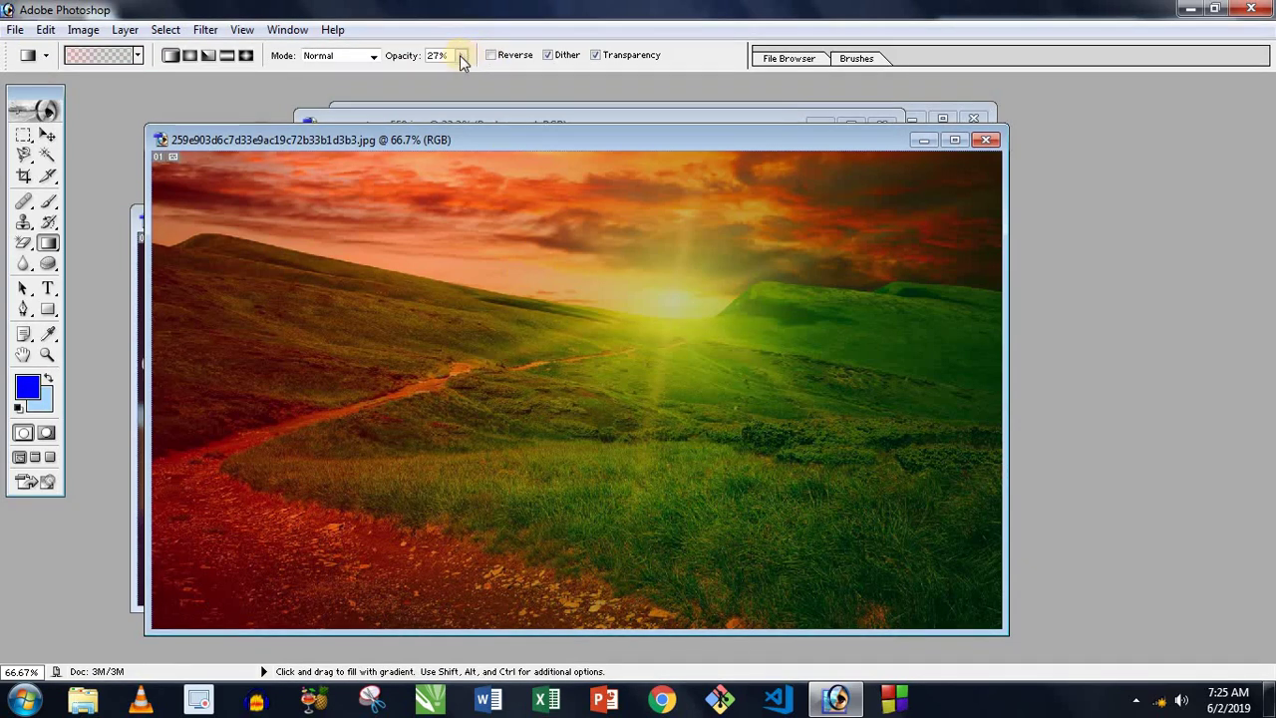
key(ctrl+z)
click(460, 55)
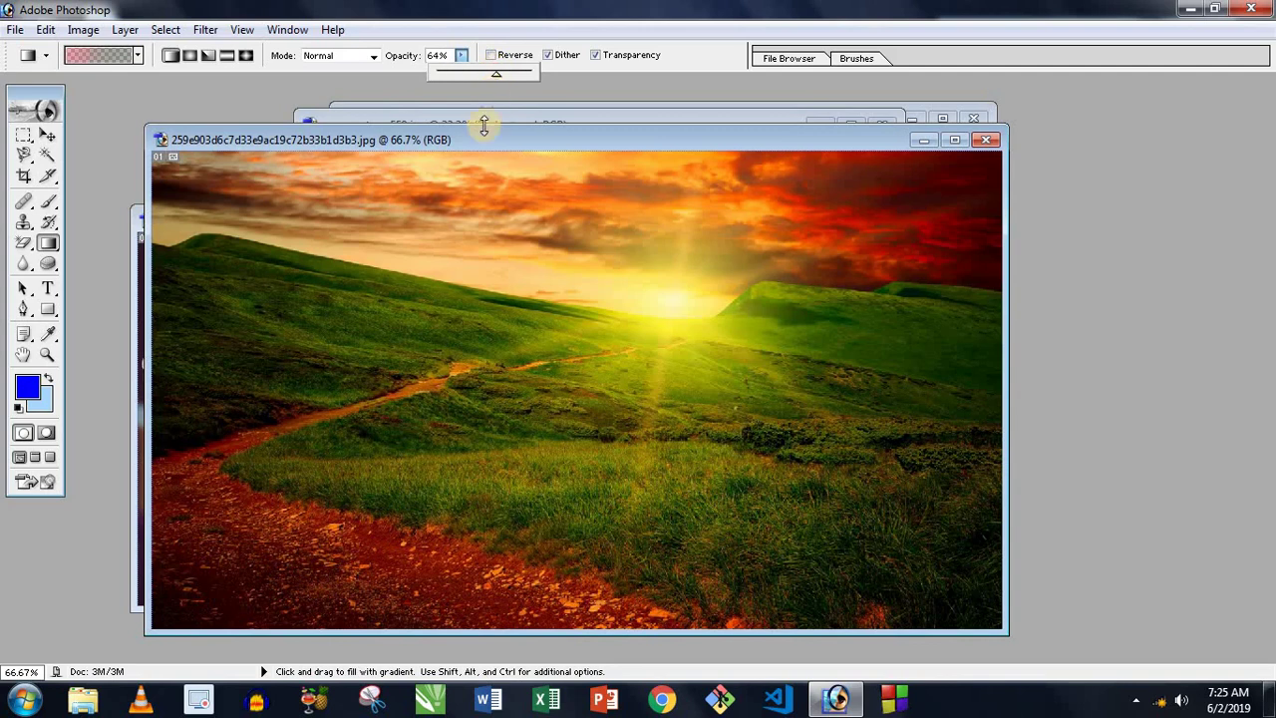
drag(425, 241, 793, 451)
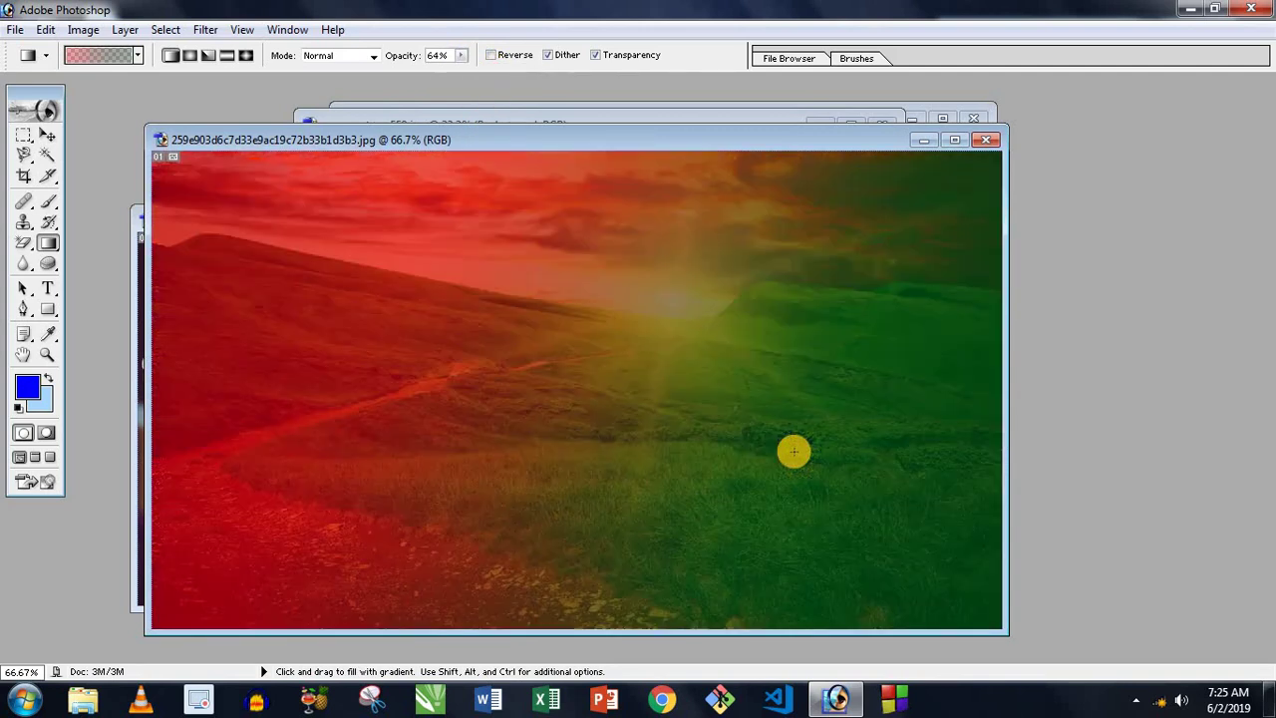
key(ctrl)
key(ctrl+alt+x)
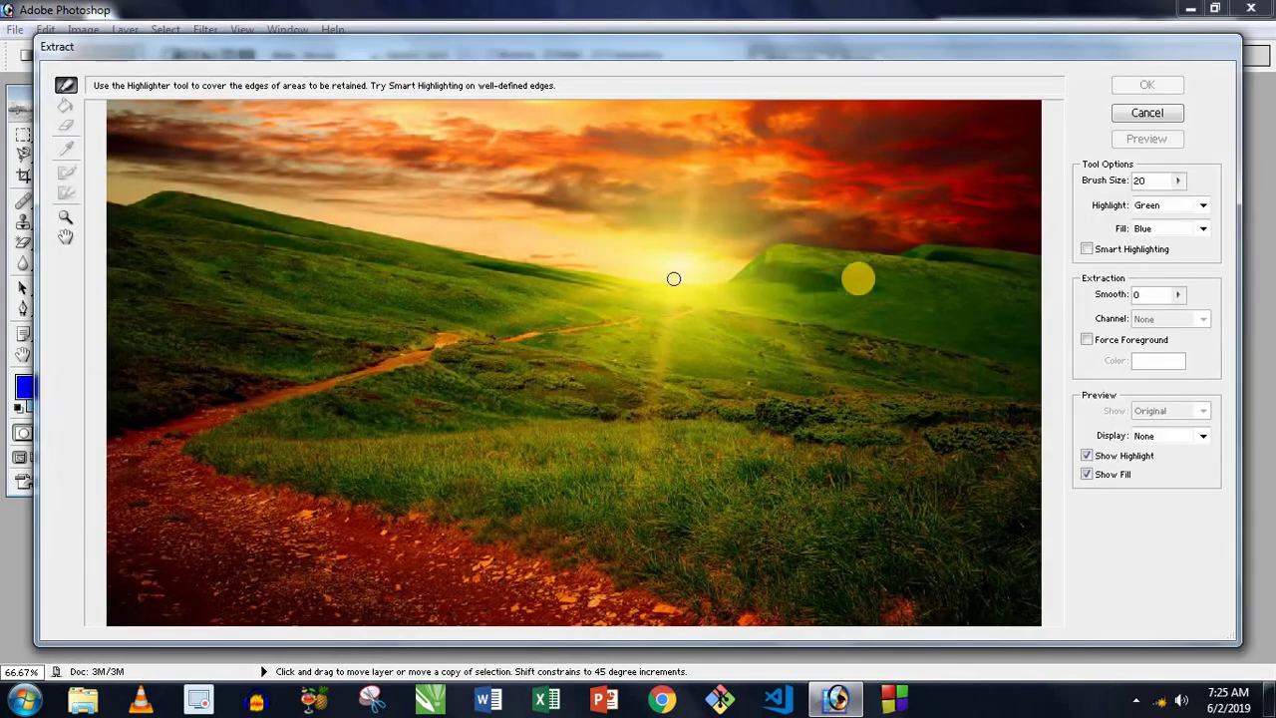
click(1146, 113)
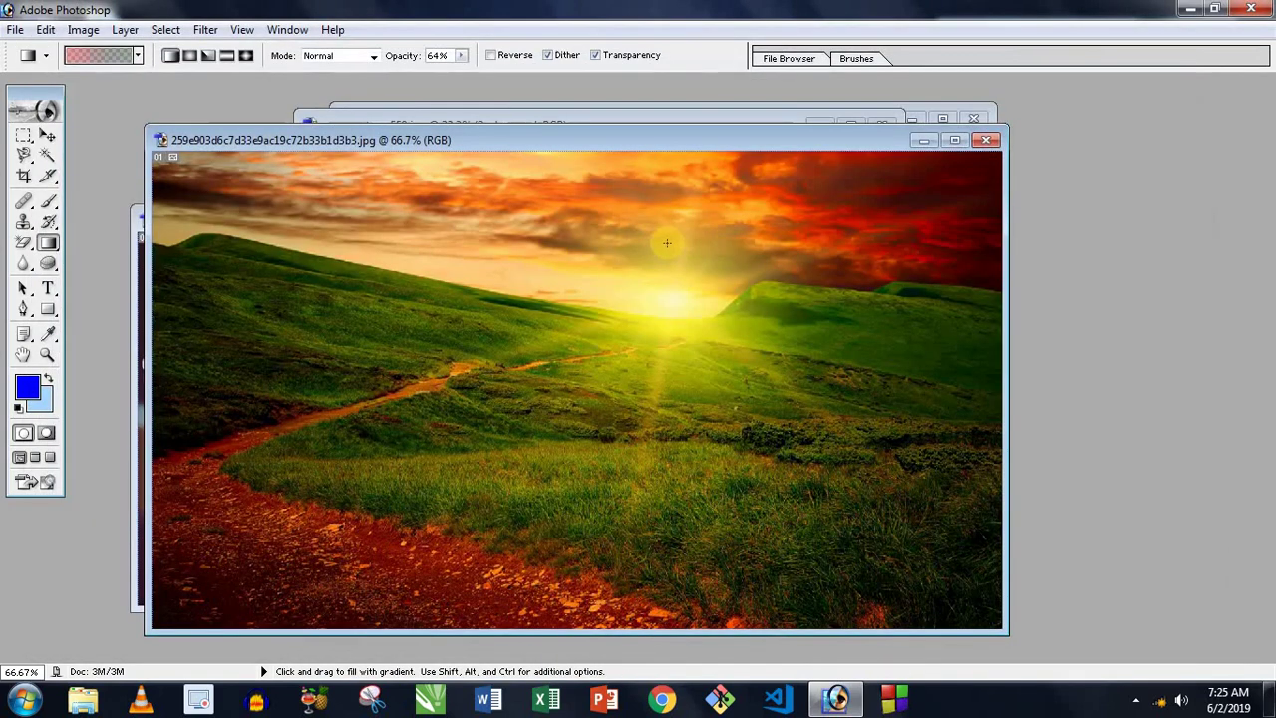
click(463, 55)
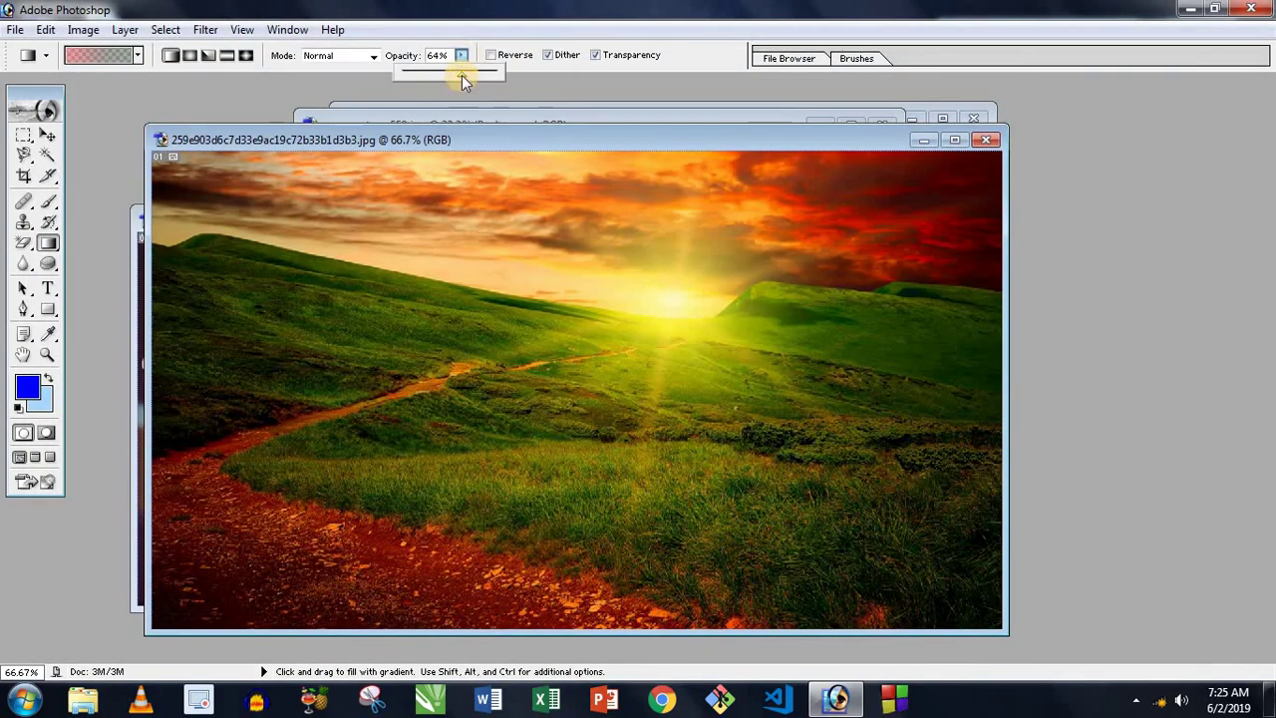
Apply the red-green gradient in Saturation mode, then zoom the sunset image out and back to 66.7%.
click(370, 56)
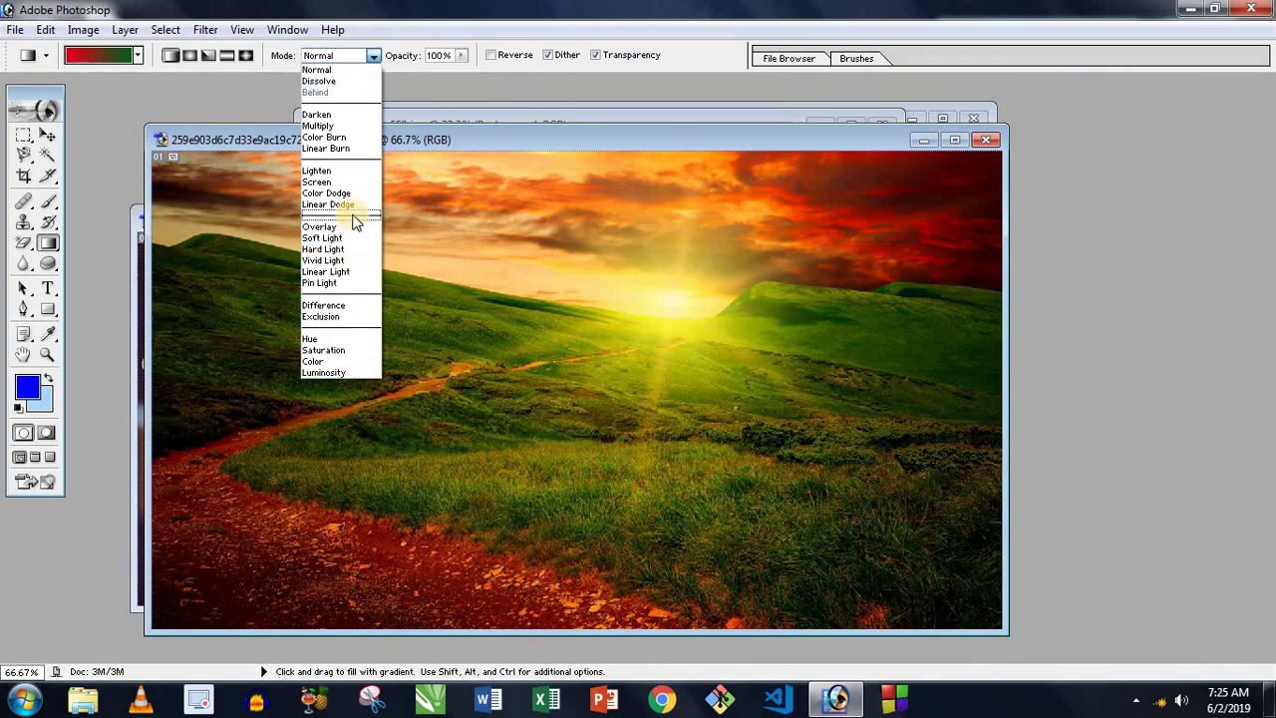
click(334, 359)
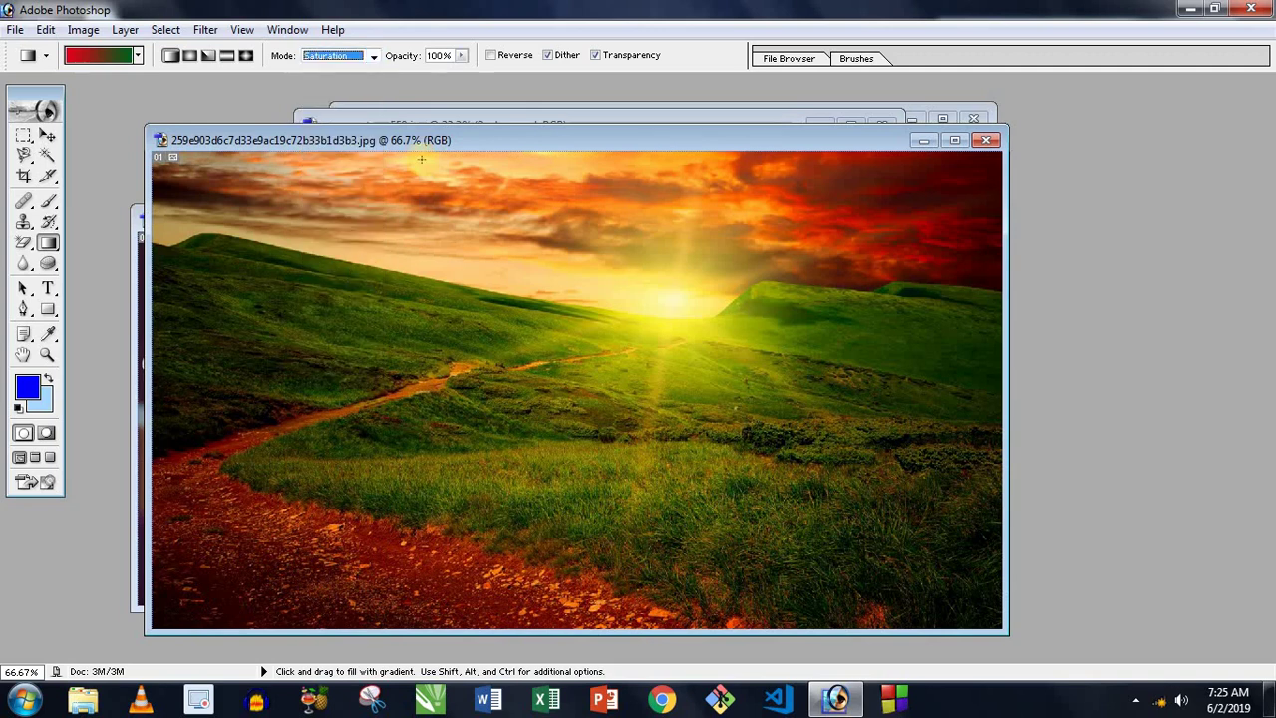
drag(370, 245, 605, 432)
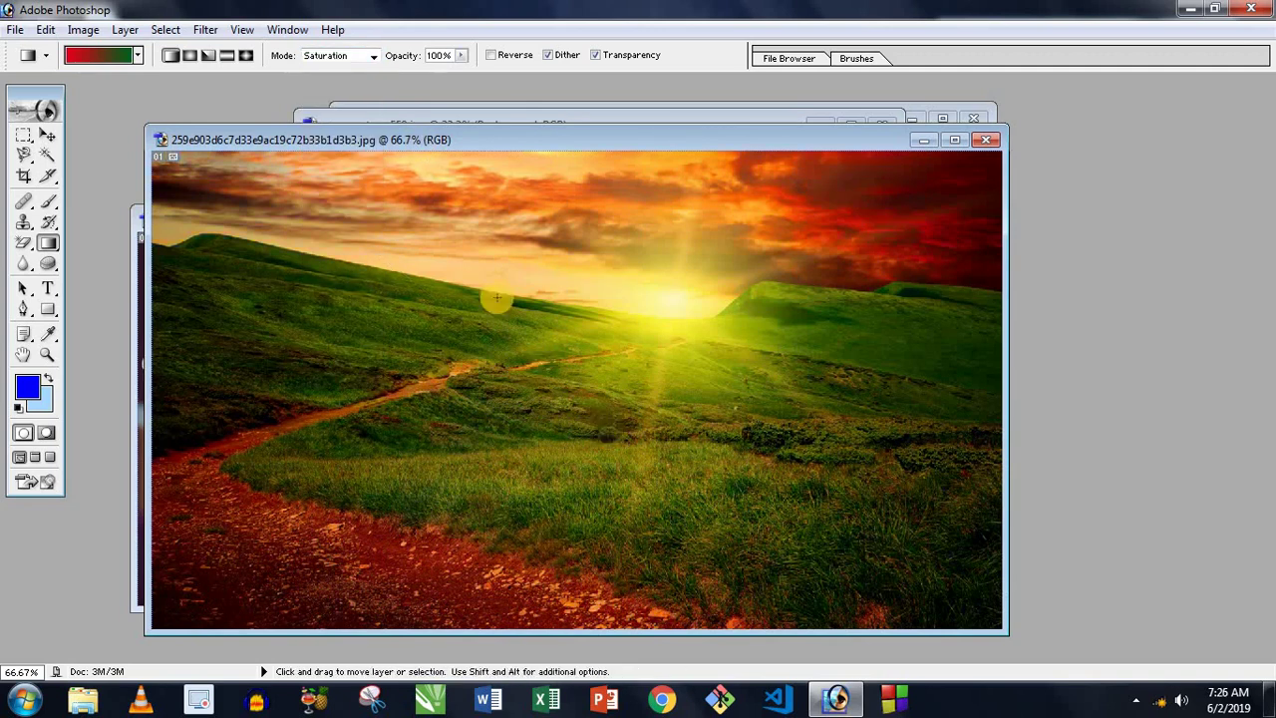
key(ctrl+minus)
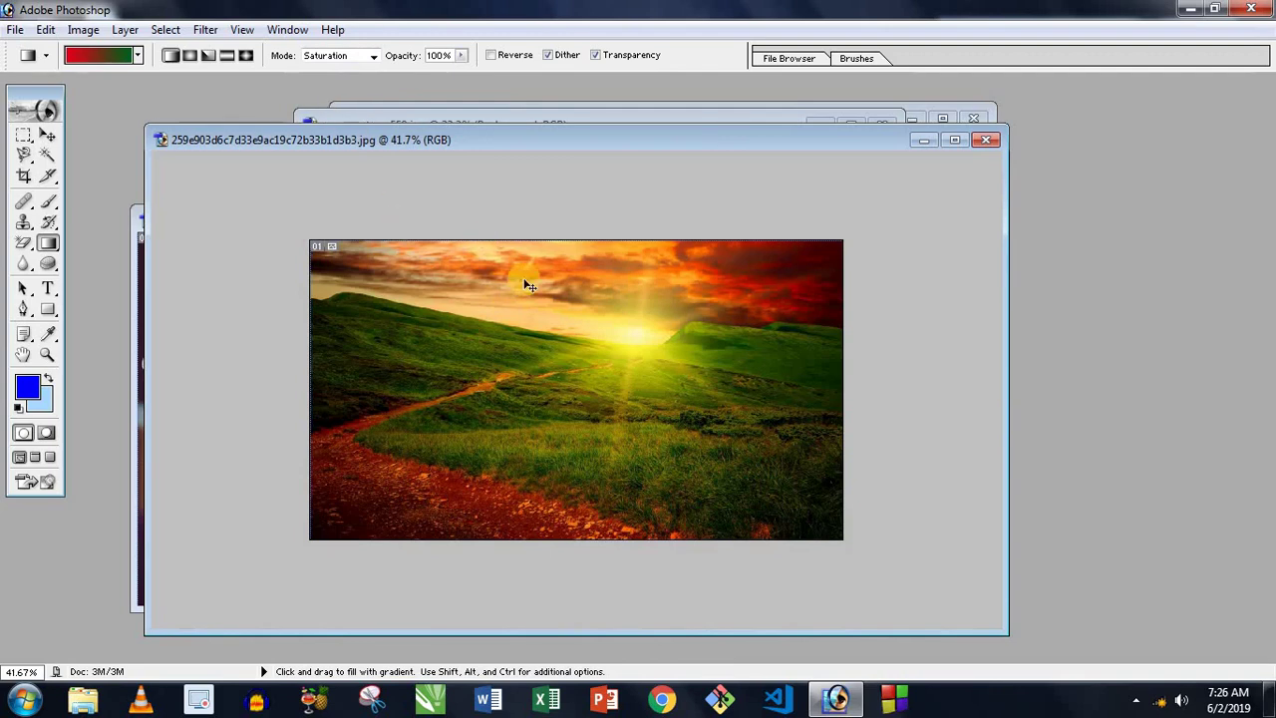
key(ctrl+minus)
key(ctrl+minus)
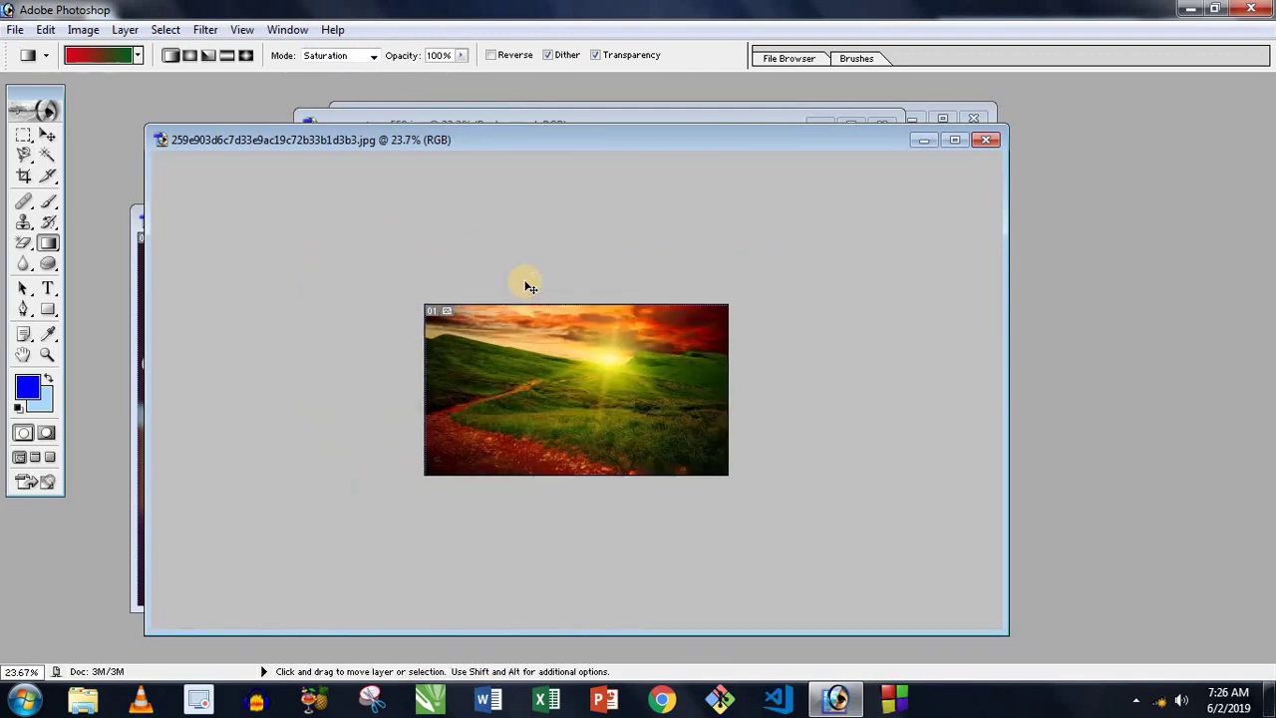
key(ctrl+plus)
key(ctrl+plus)
key(ctrl+plus)
key(ctrl+plus)
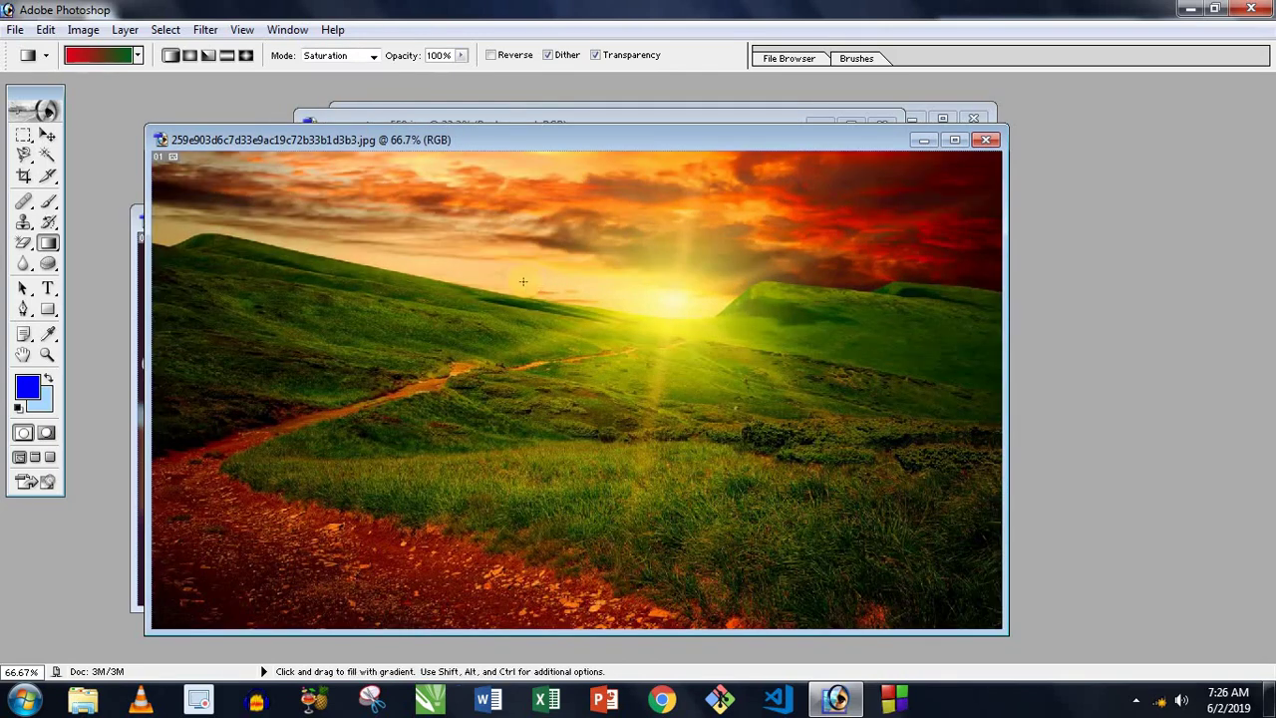
Switch the gradient blend mode to Color and undo the Color-mode red-green fill.
click(367, 54)
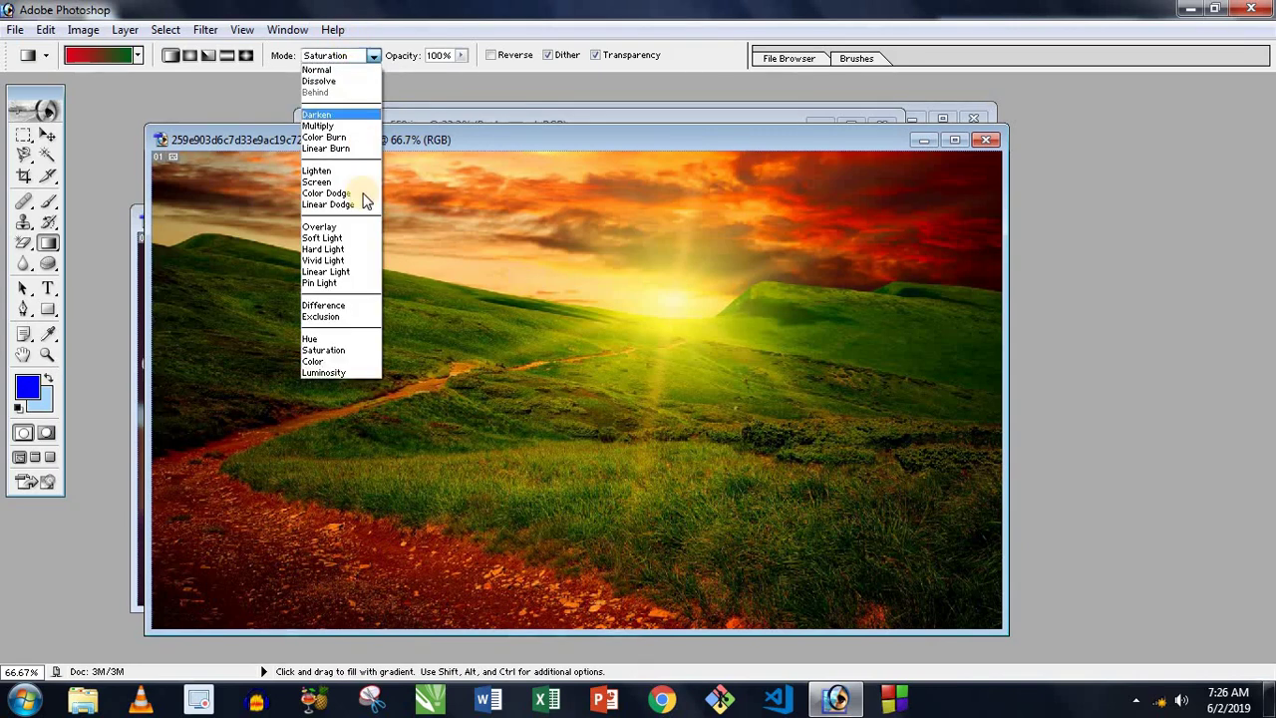
click(339, 361)
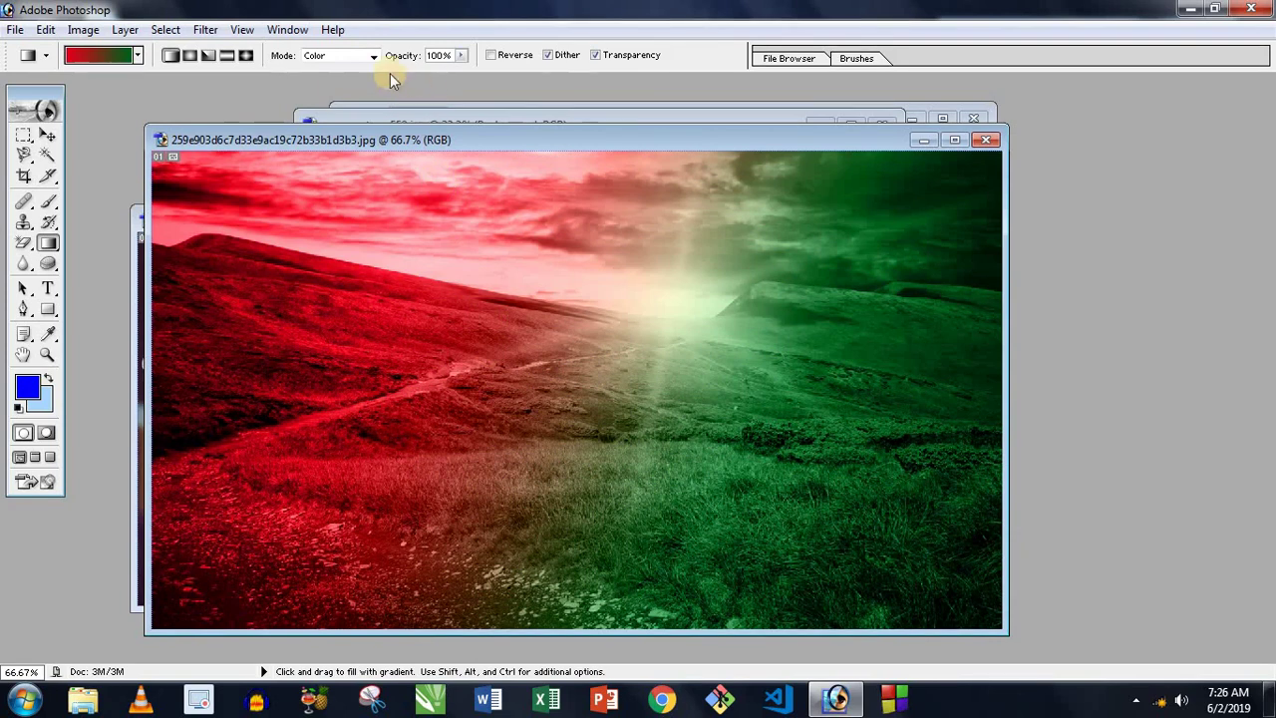
click(364, 55)
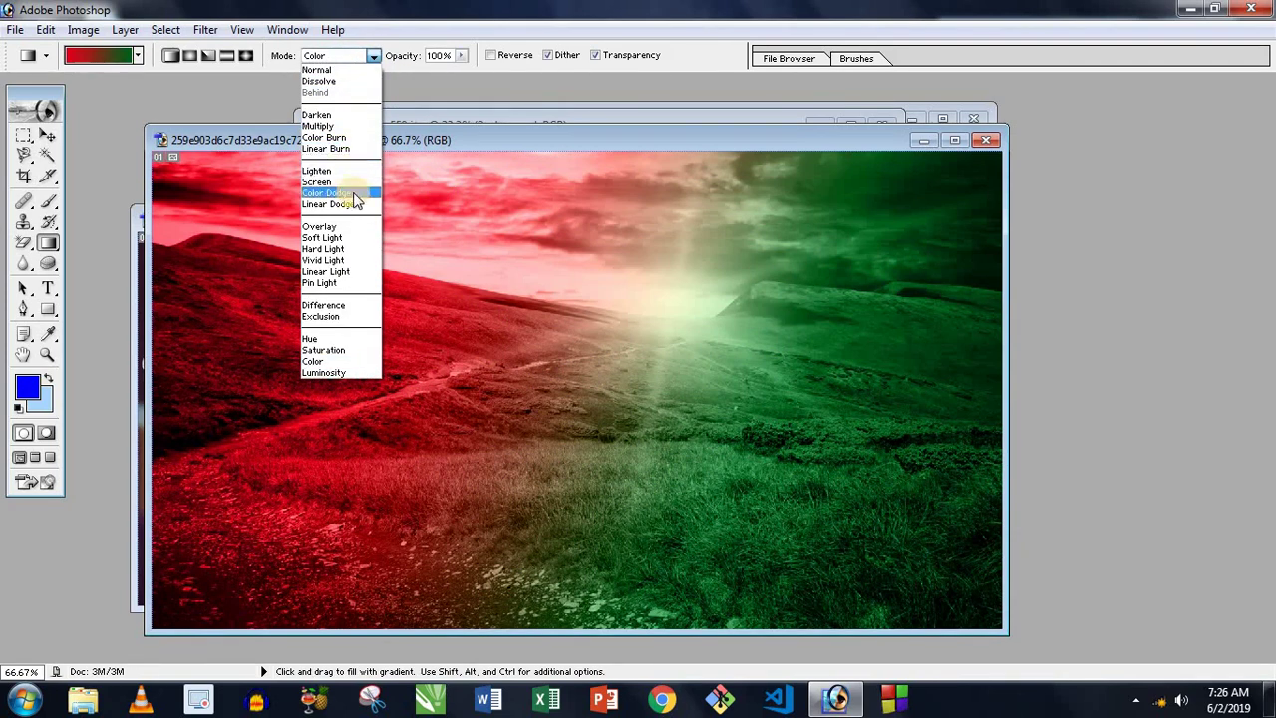
click(461, 134)
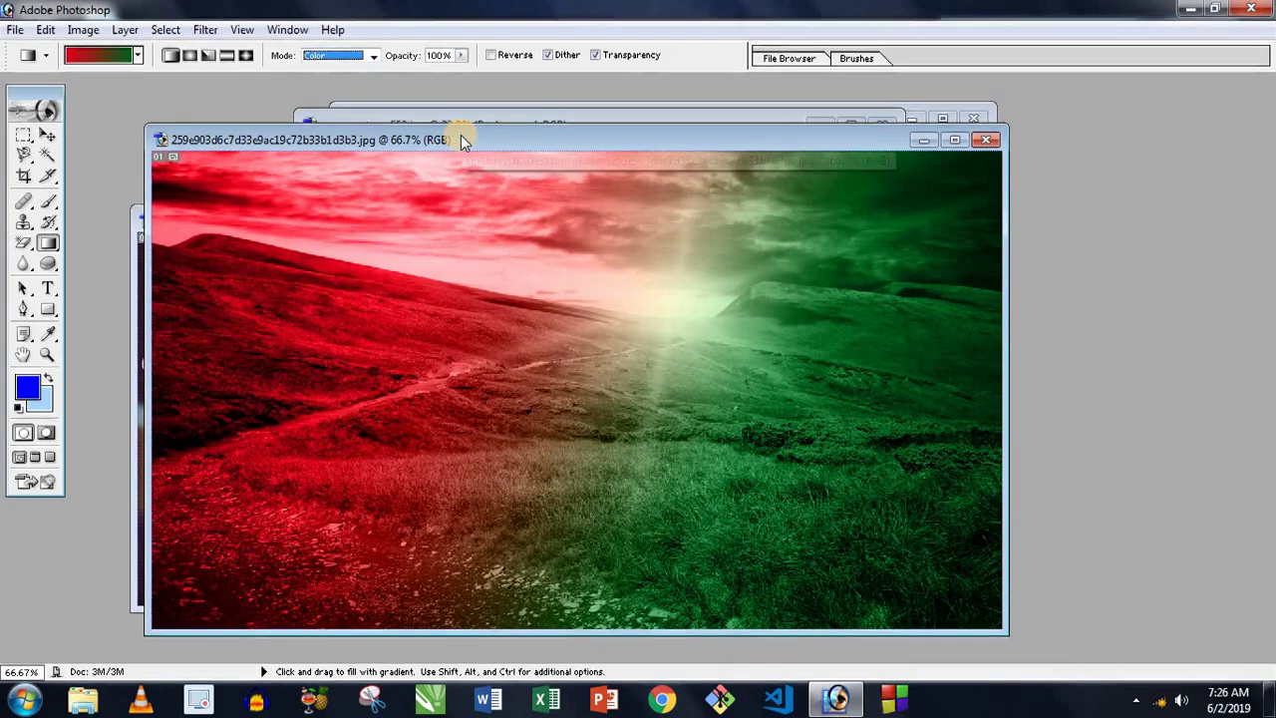
key(ctrl+z)
Set the gradient blend to Multiply, lay a red-to-green gradient over the landscape, and undo it.
click(366, 57)
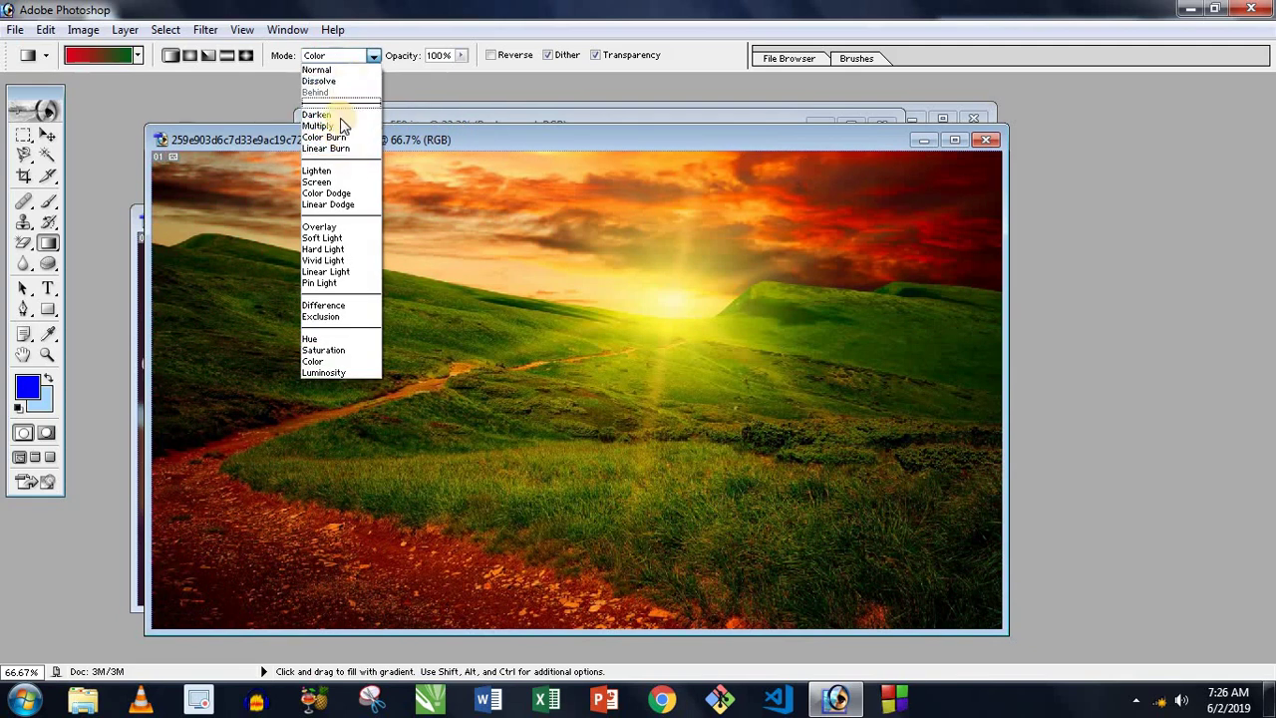
click(333, 127)
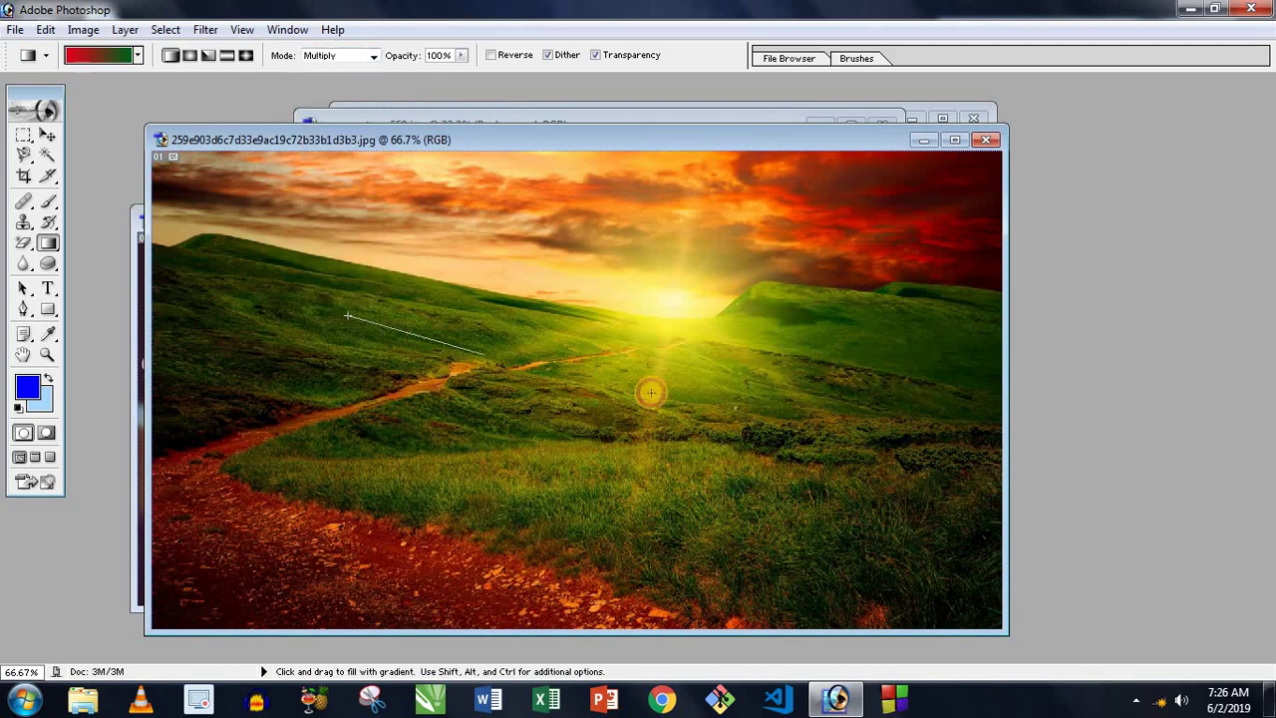
drag(388, 262, 653, 392)
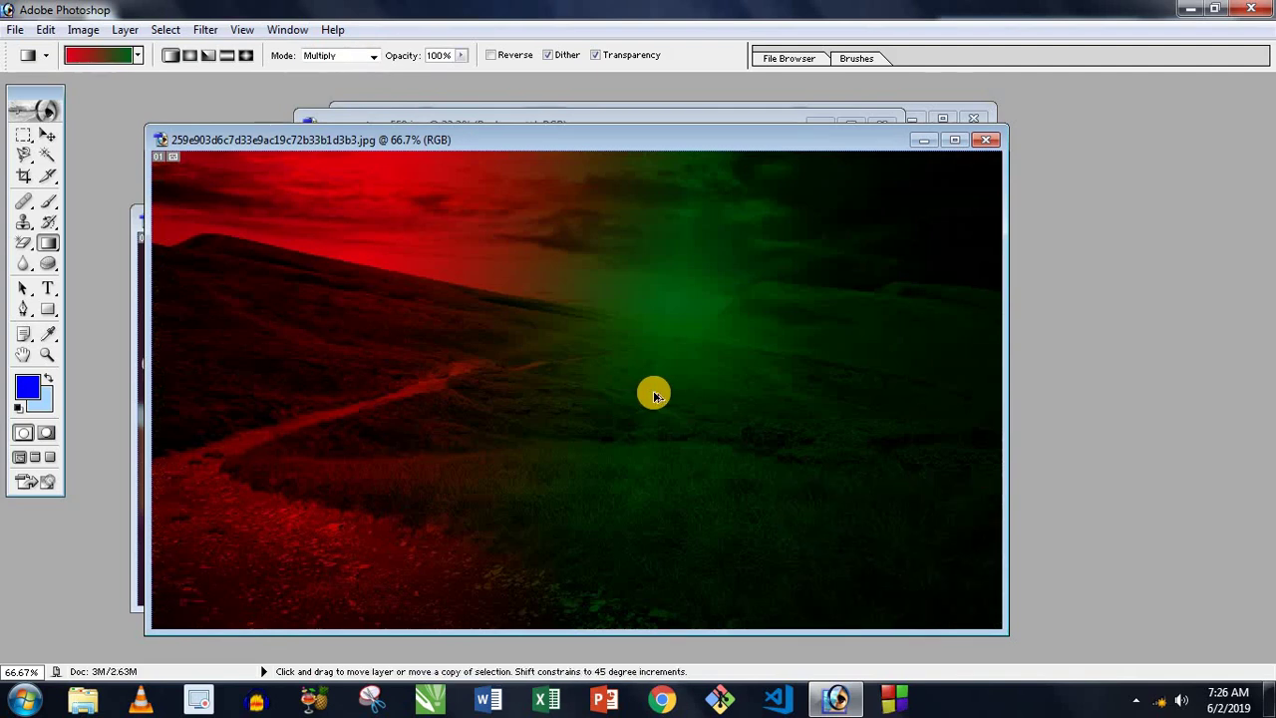
key(ctrl+z)
Cycle through the open photos and close the 0d0t0259tone.jpg hay-field photo.
drag(567, 146, 726, 146)
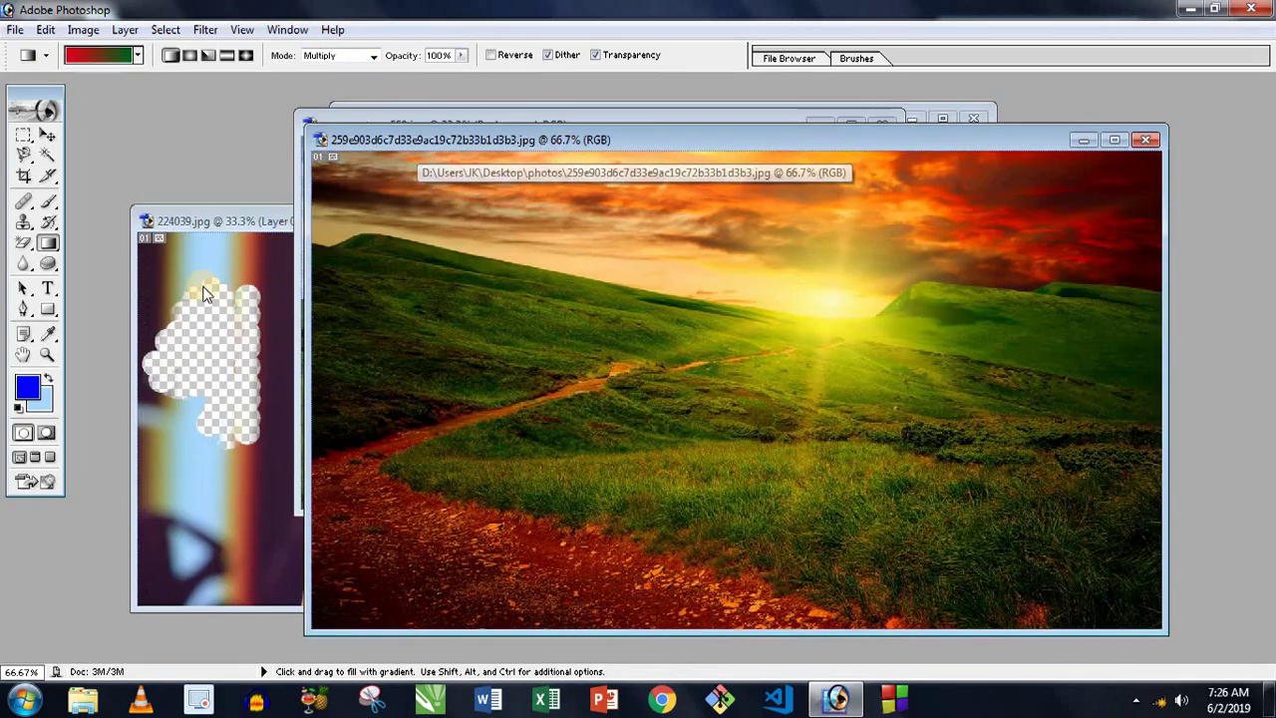
click(391, 261)
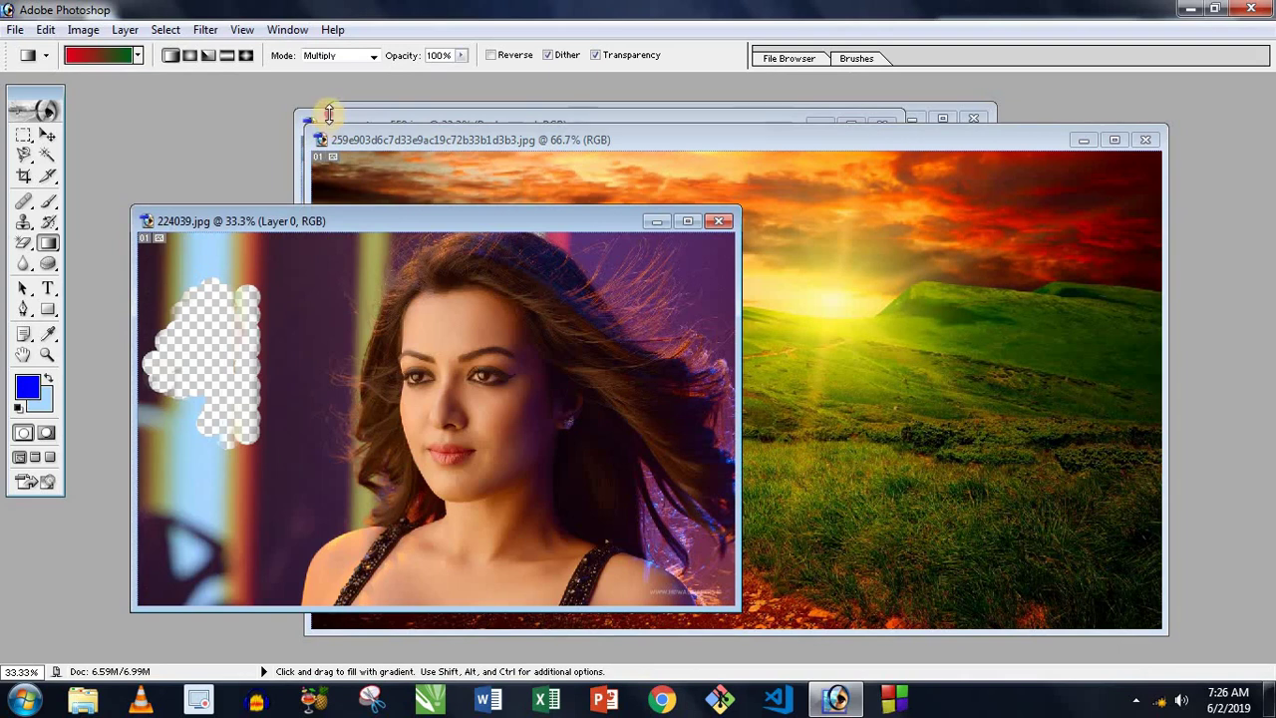
click(329, 113)
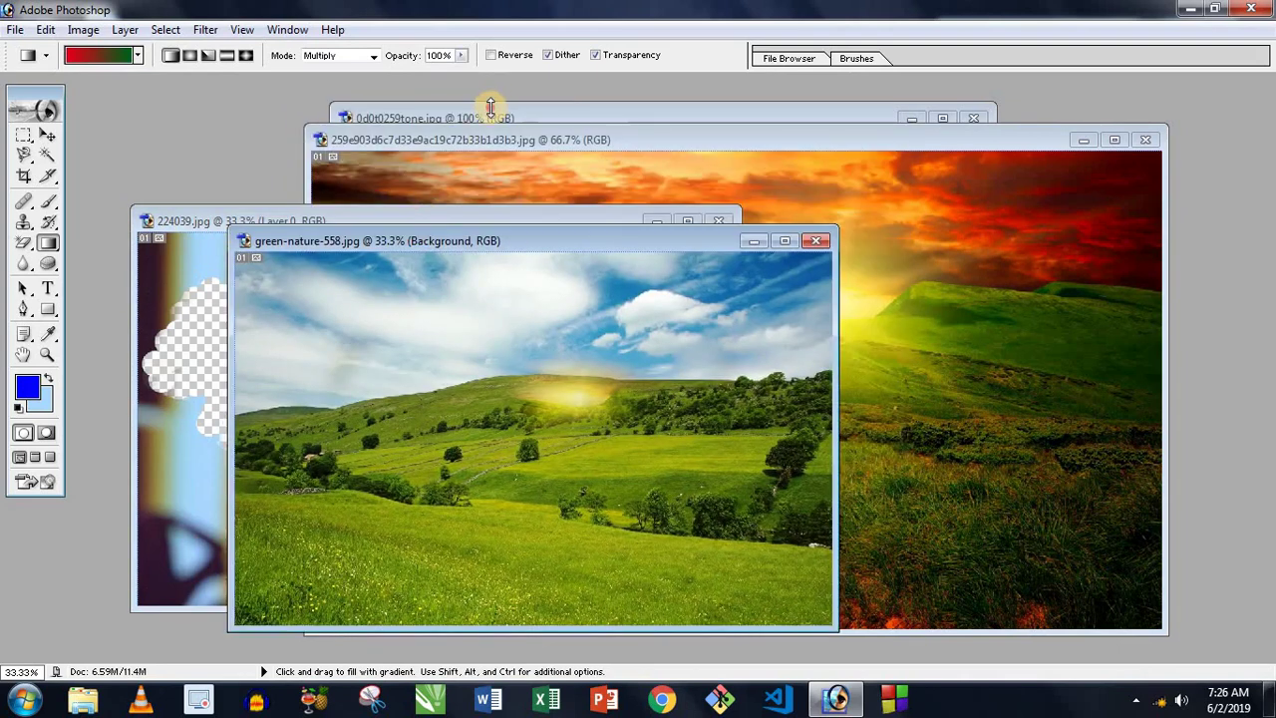
click(491, 110)
click(956, 117)
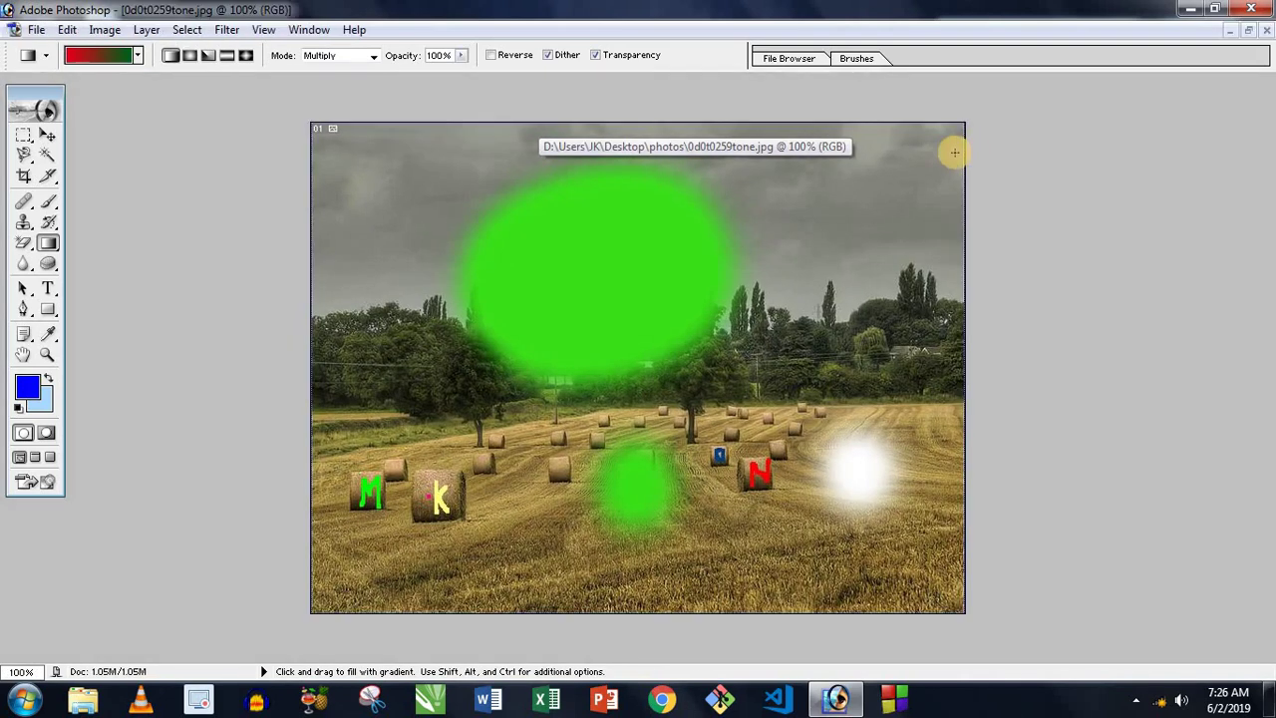
click(1215, 30)
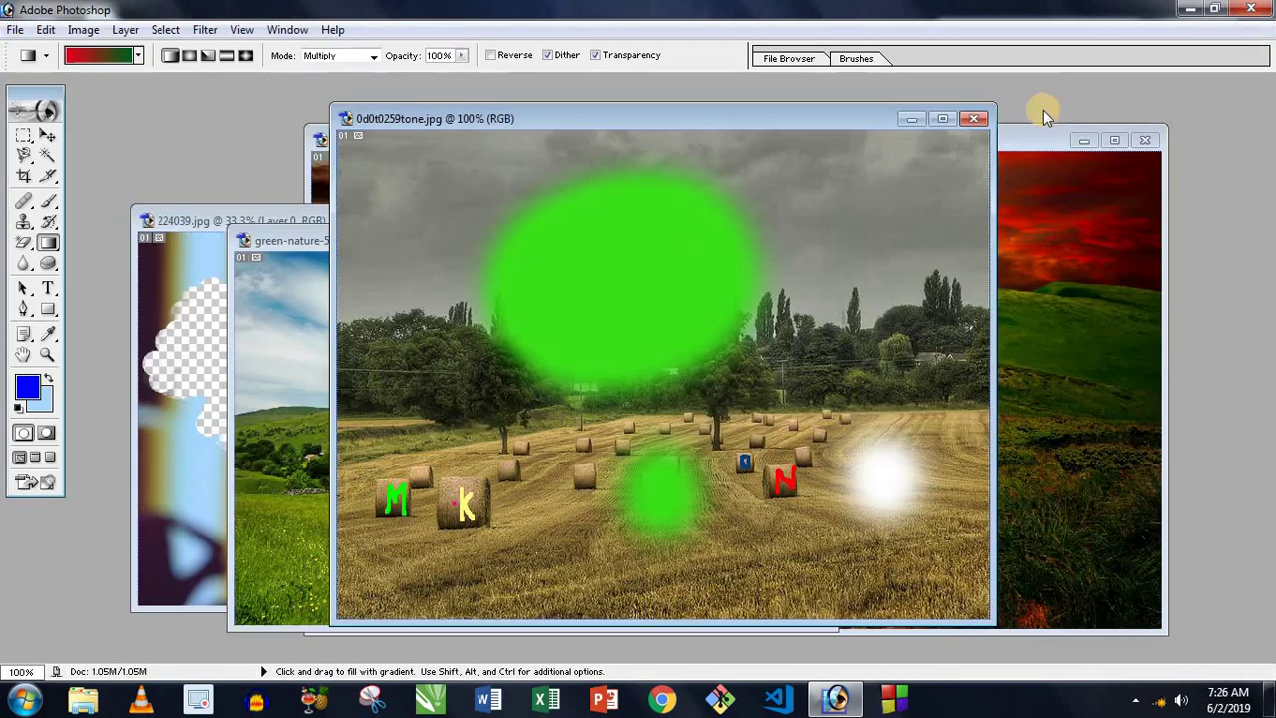
click(974, 118)
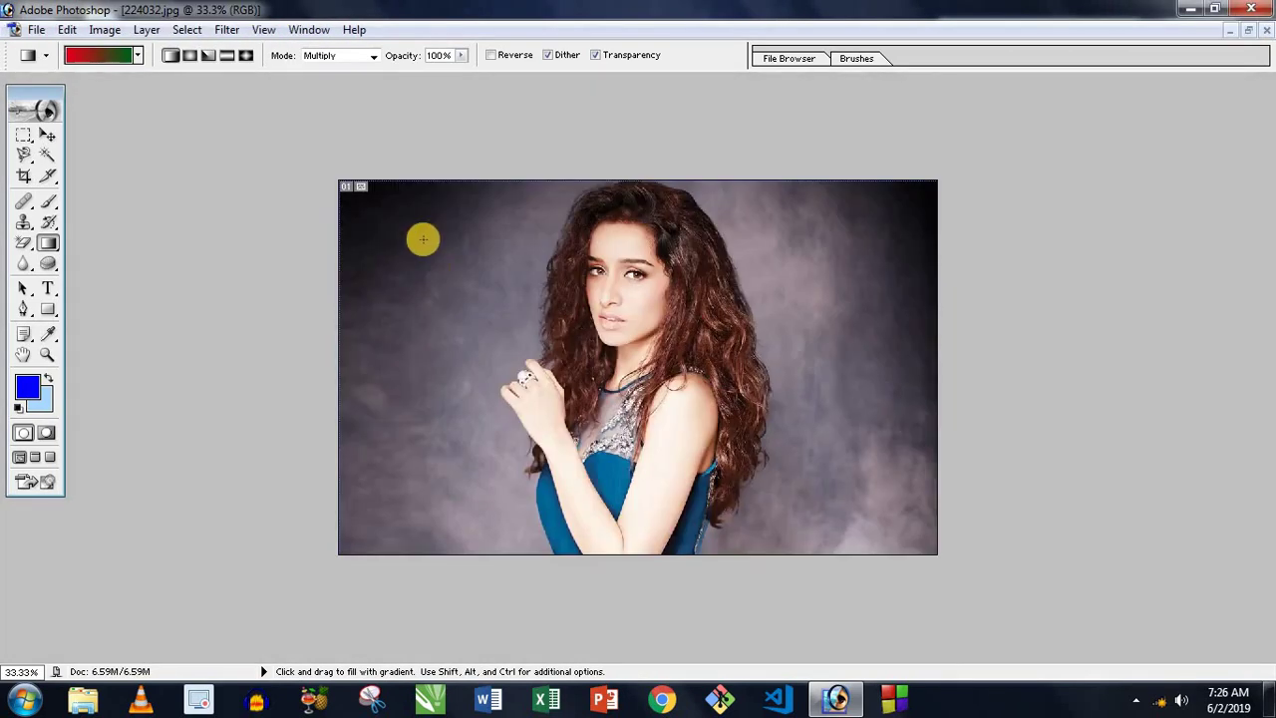
Lay a red-to-green Color-mode gradient across the 224032.jpg portrait, then undo it.
click(335, 56)
click(312, 360)
drag(441, 295, 757, 404)
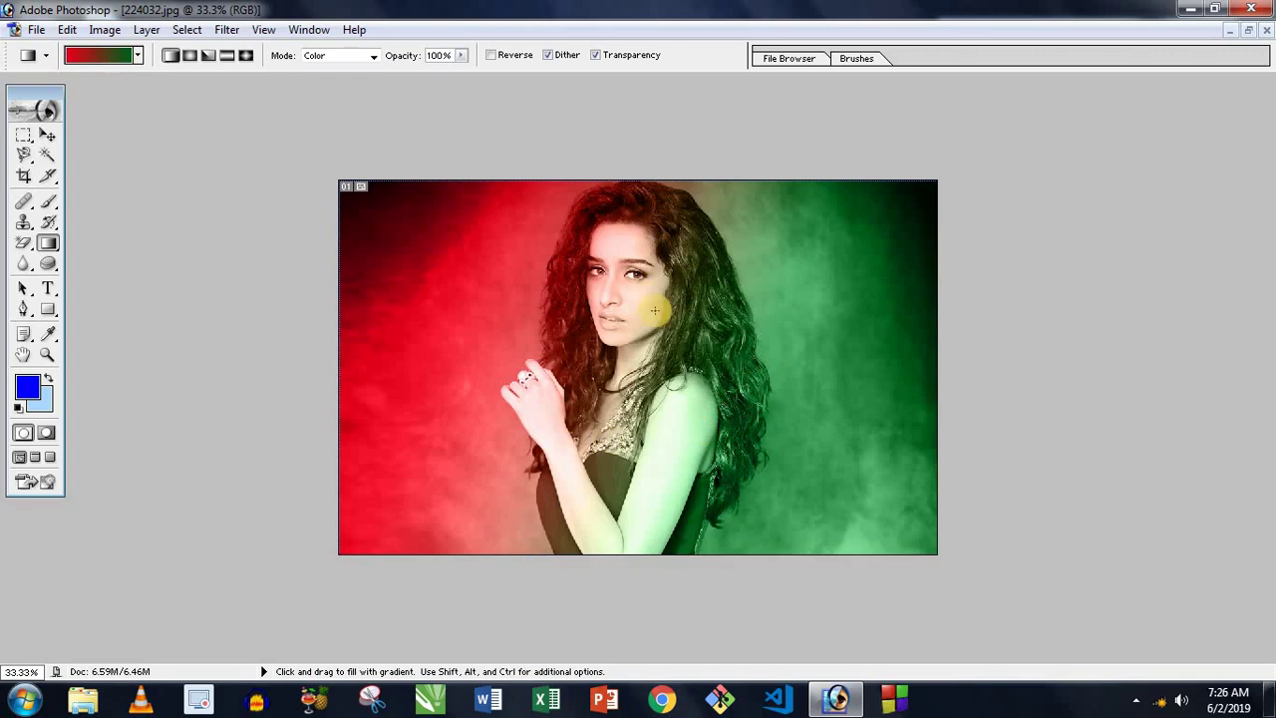
drag(453, 323, 969, 492)
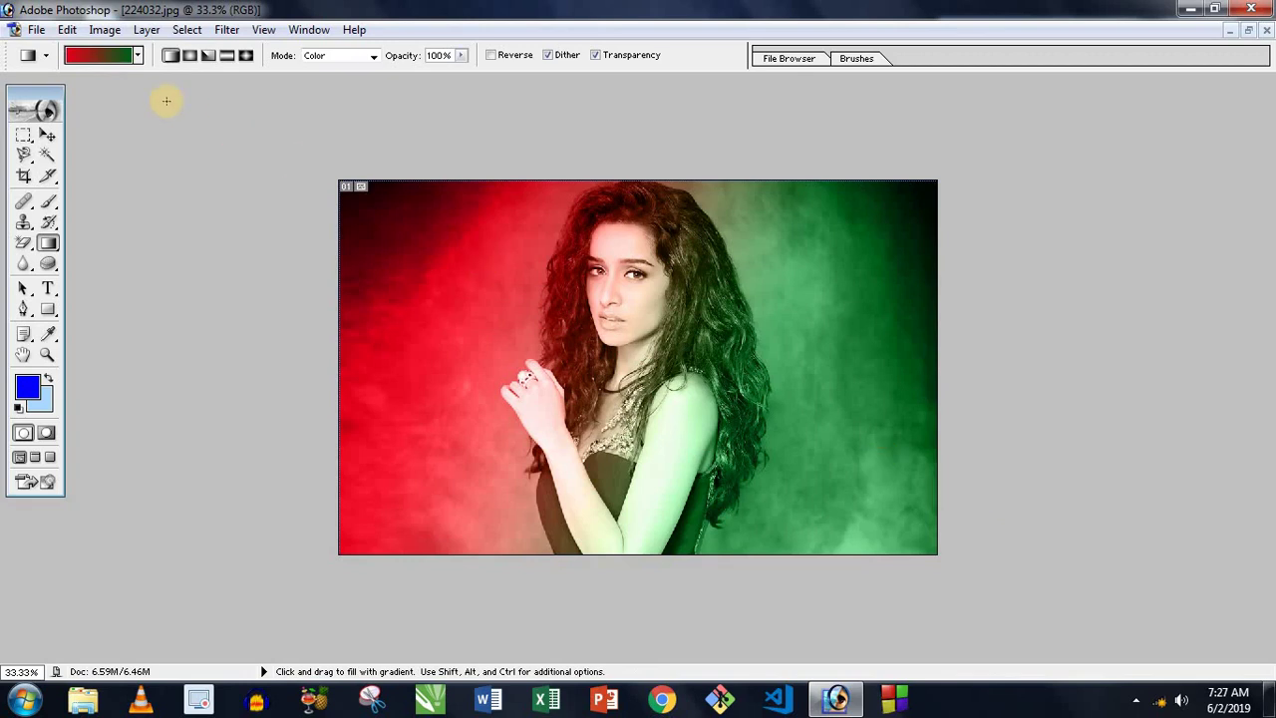
key(ctrl+z)
Tint the portrait with the Violet, Orange gradient preset.
click(109, 51)
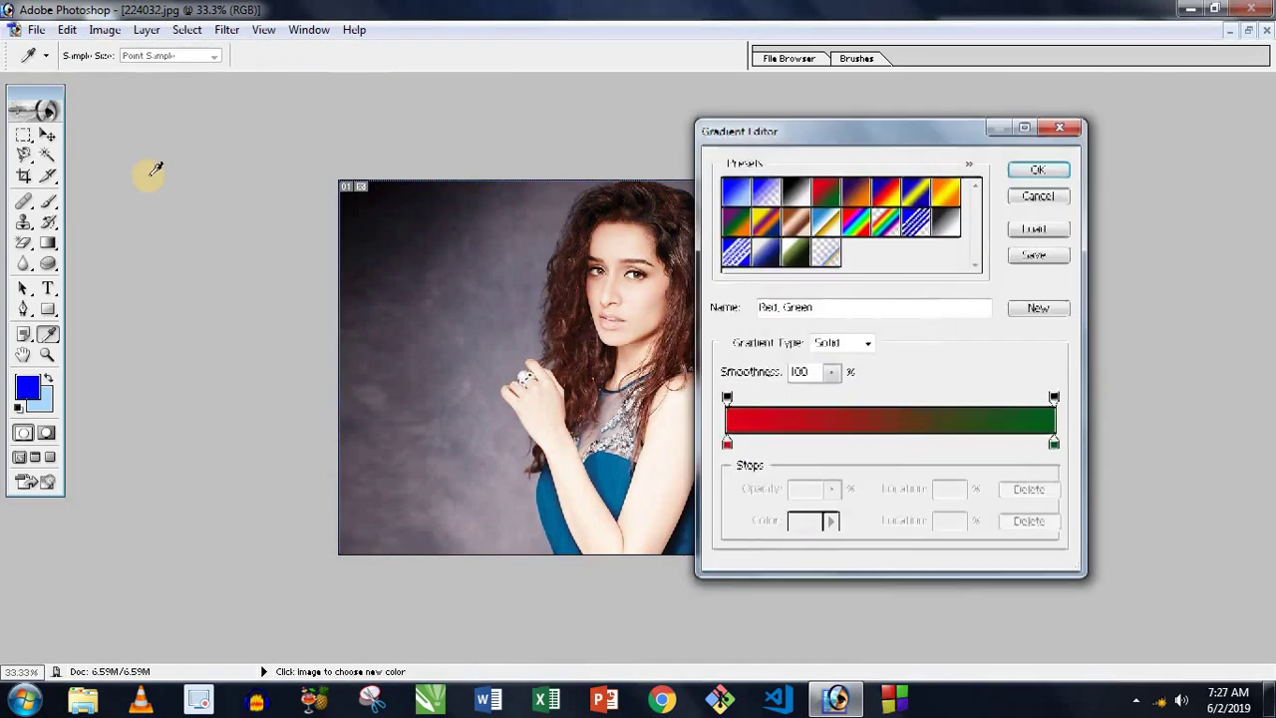
click(858, 194)
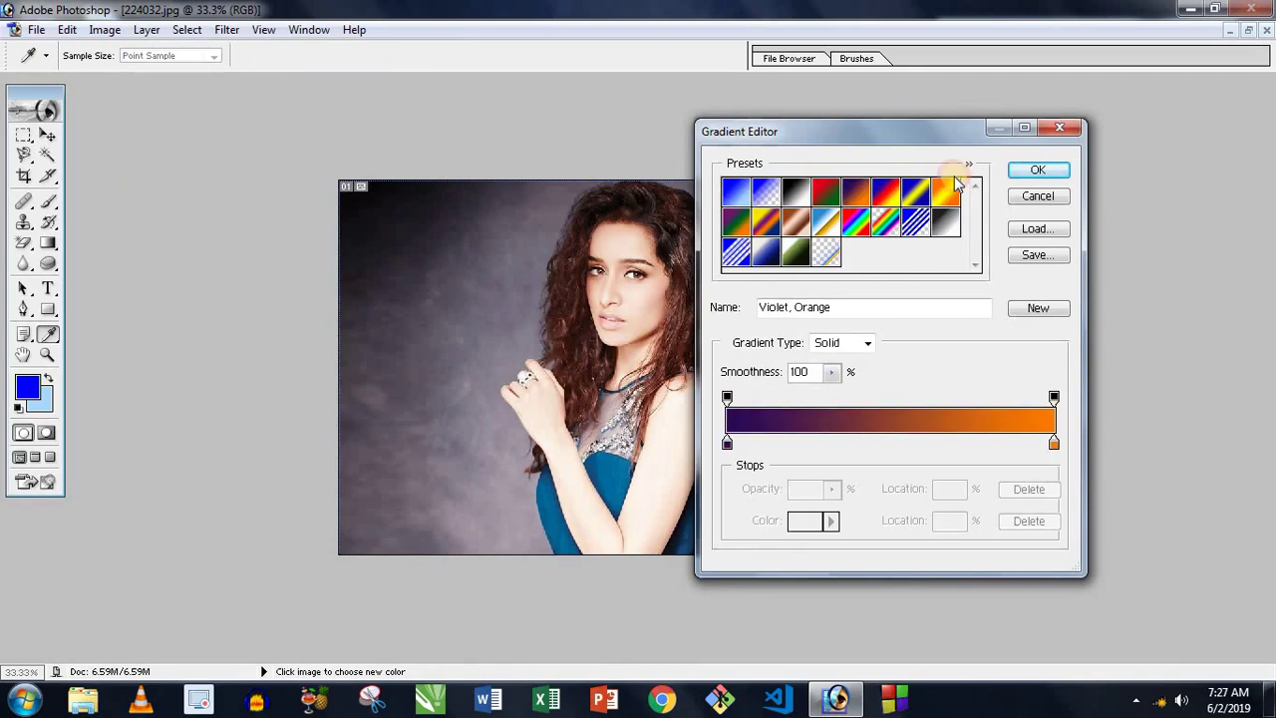
click(1037, 170)
drag(425, 253, 948, 443)
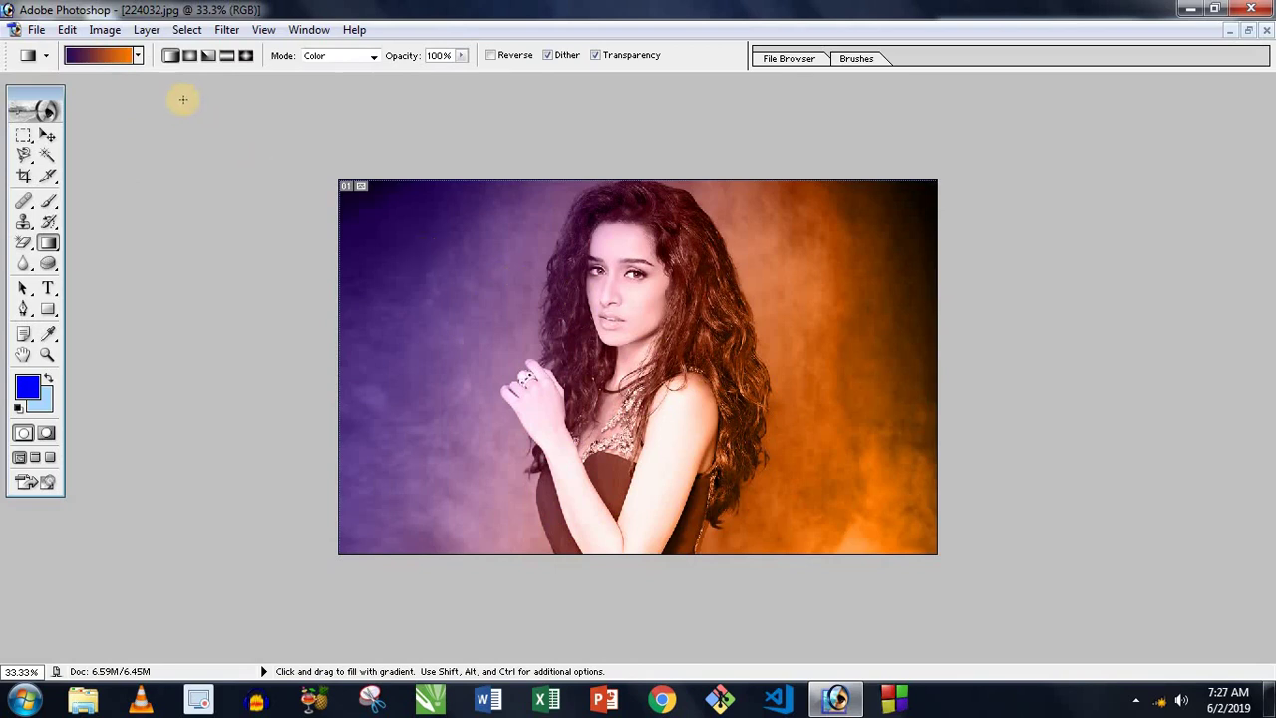
Set the gradient mode back to Normal, undo the tint, and cancel the Extract window.
click(339, 57)
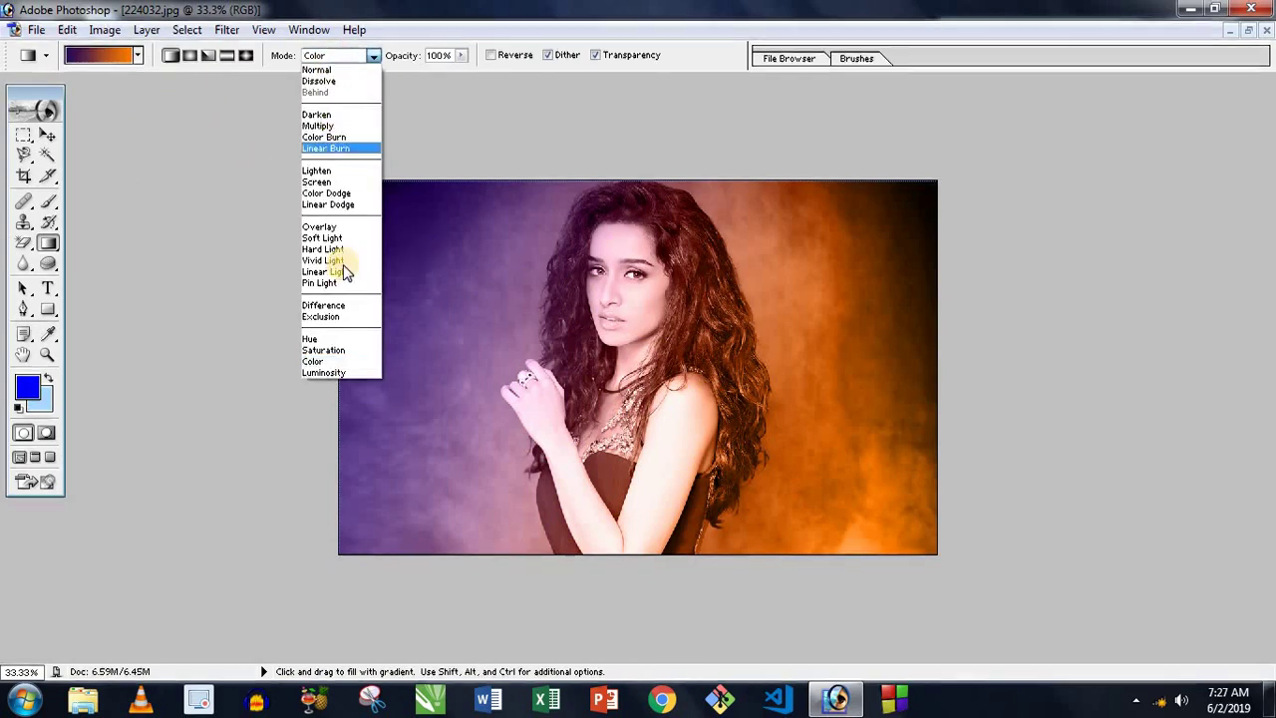
click(317, 70)
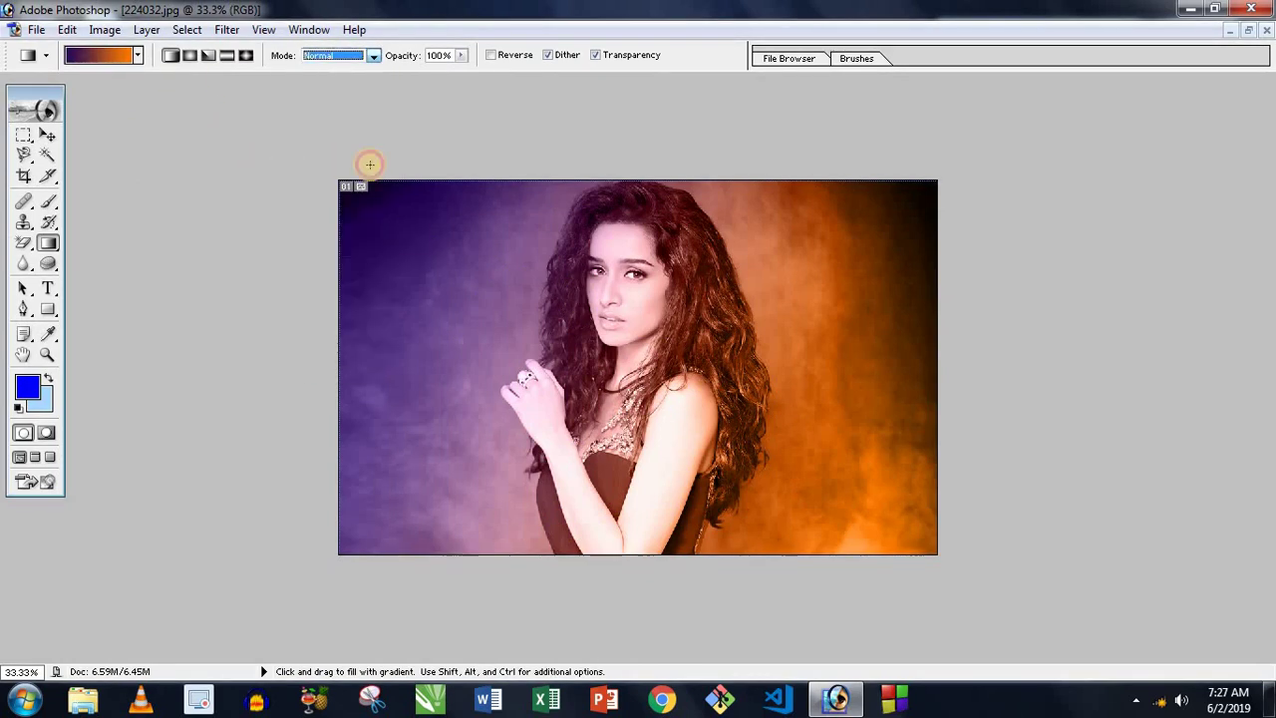
key(ctrl+z)
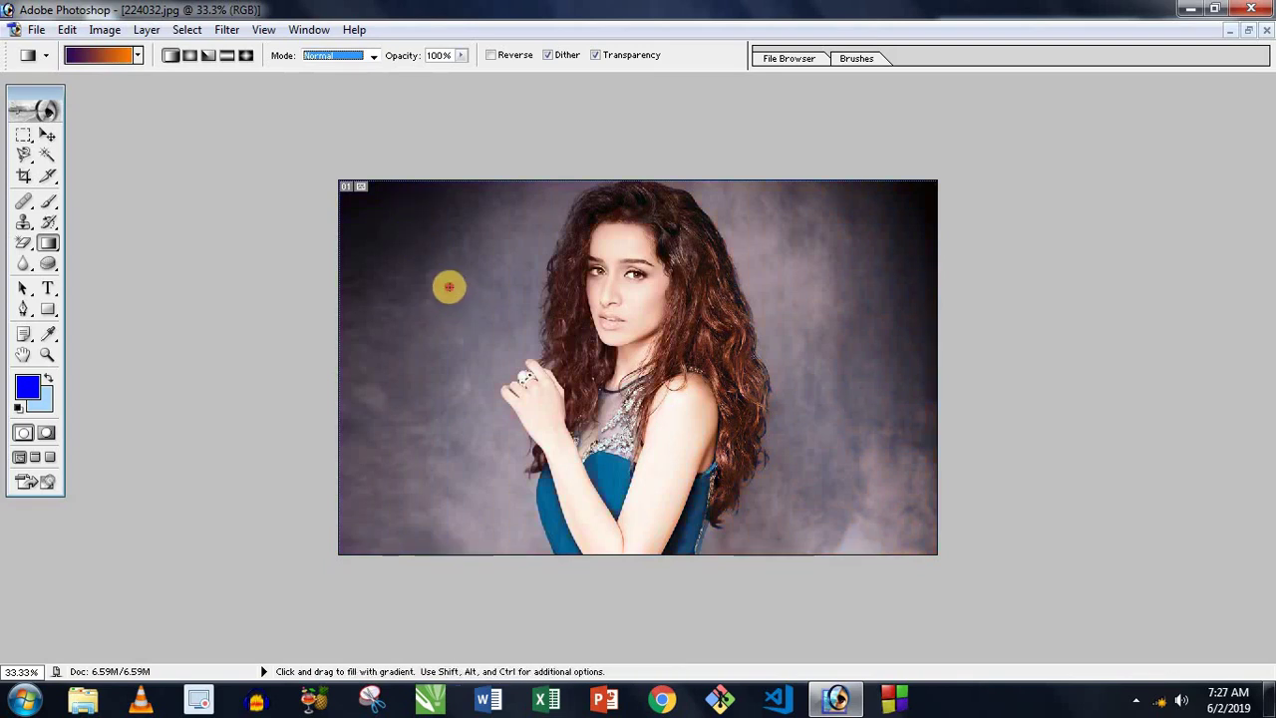
drag(447, 285, 928, 559)
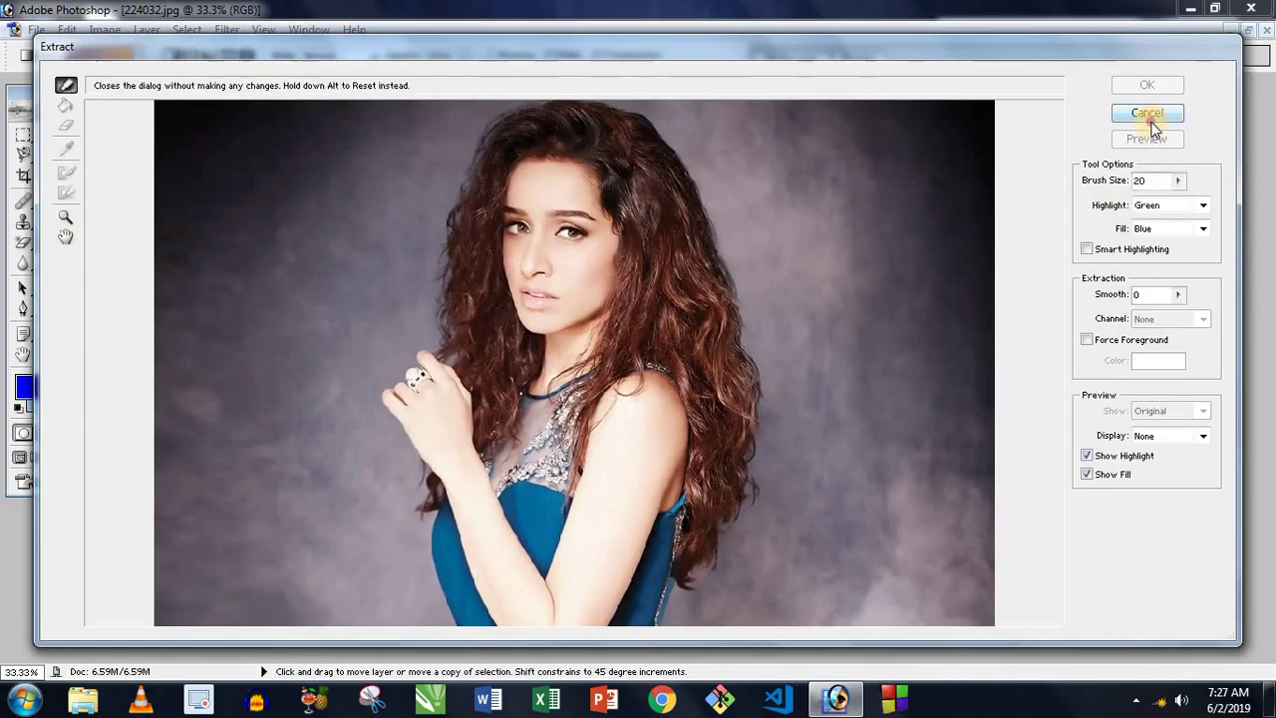
click(1147, 115)
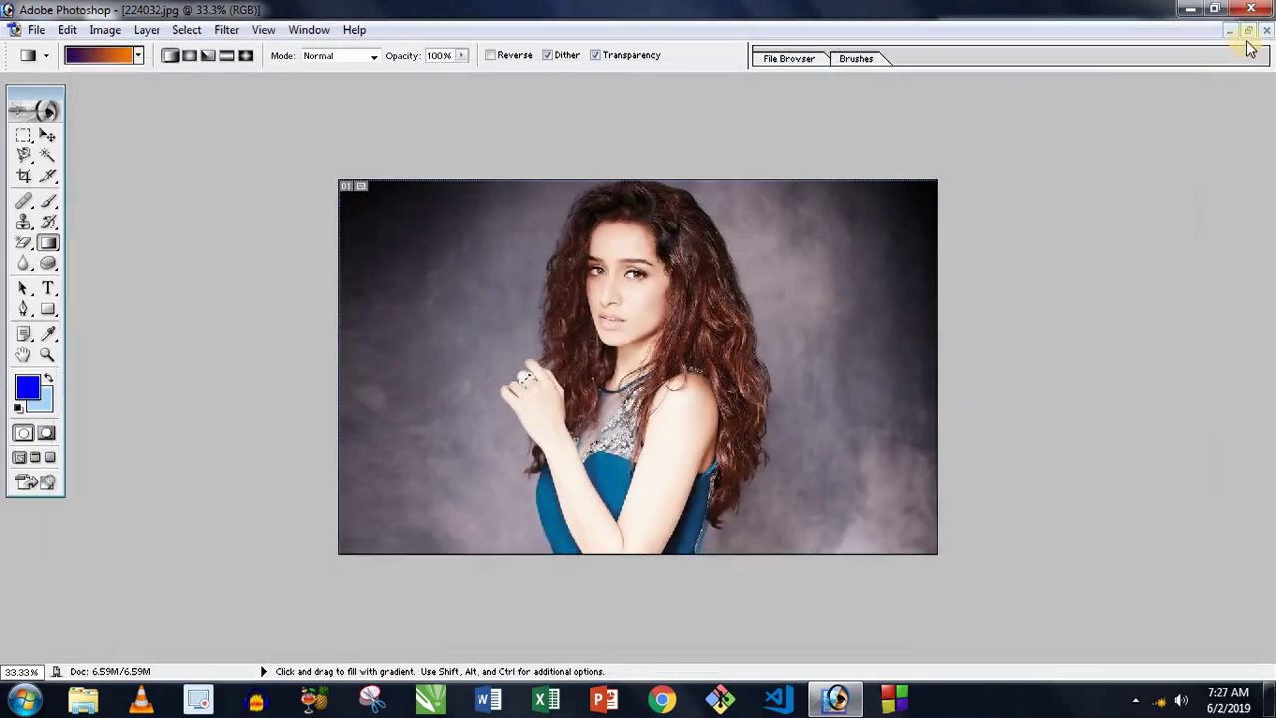
Restore the 224032.jpg window from maximised and nudge it up-left.
right_click(47, 244)
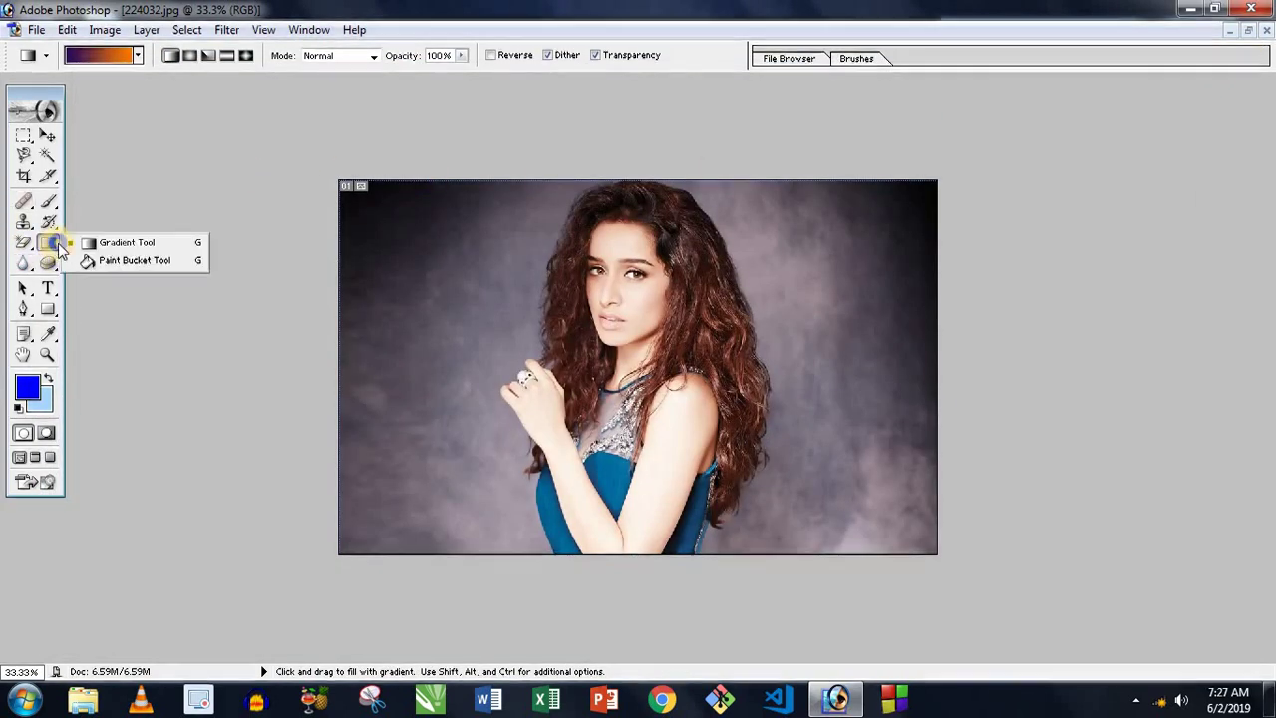
click(1247, 30)
drag(480, 205, 449, 174)
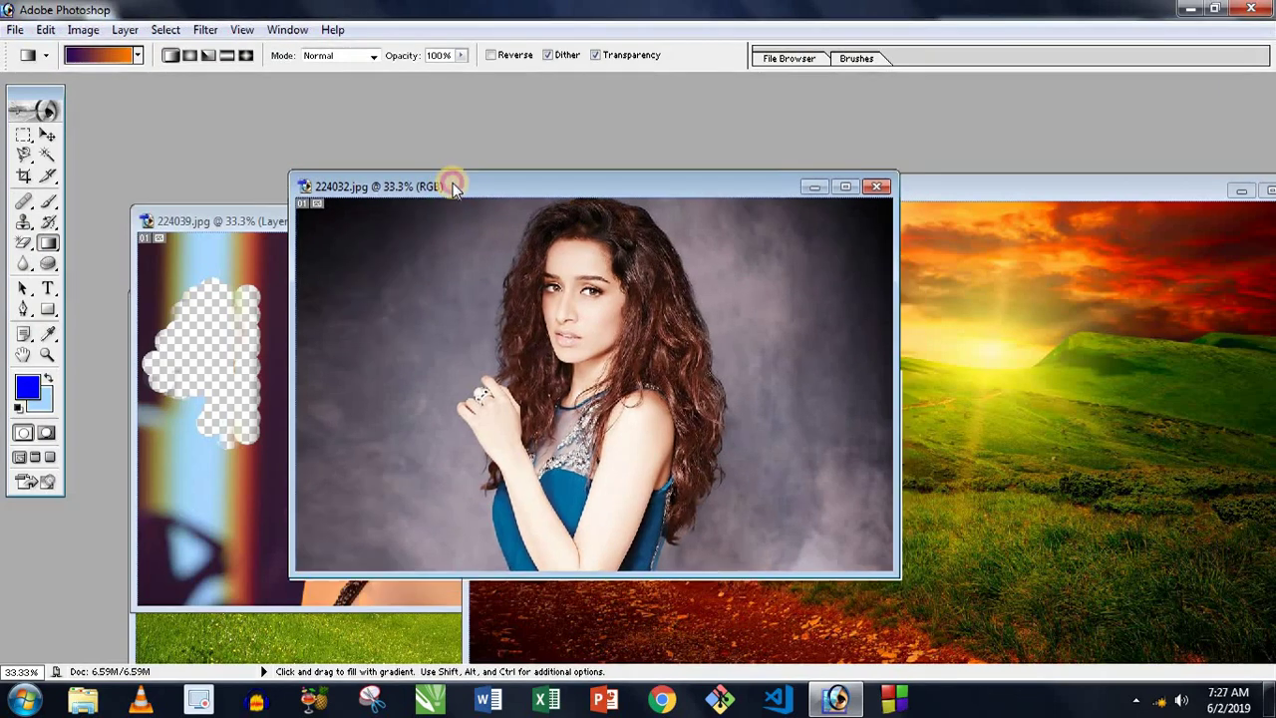
Select the Paint Bucket Tool from the Gradient flyout.
right_click(50, 246)
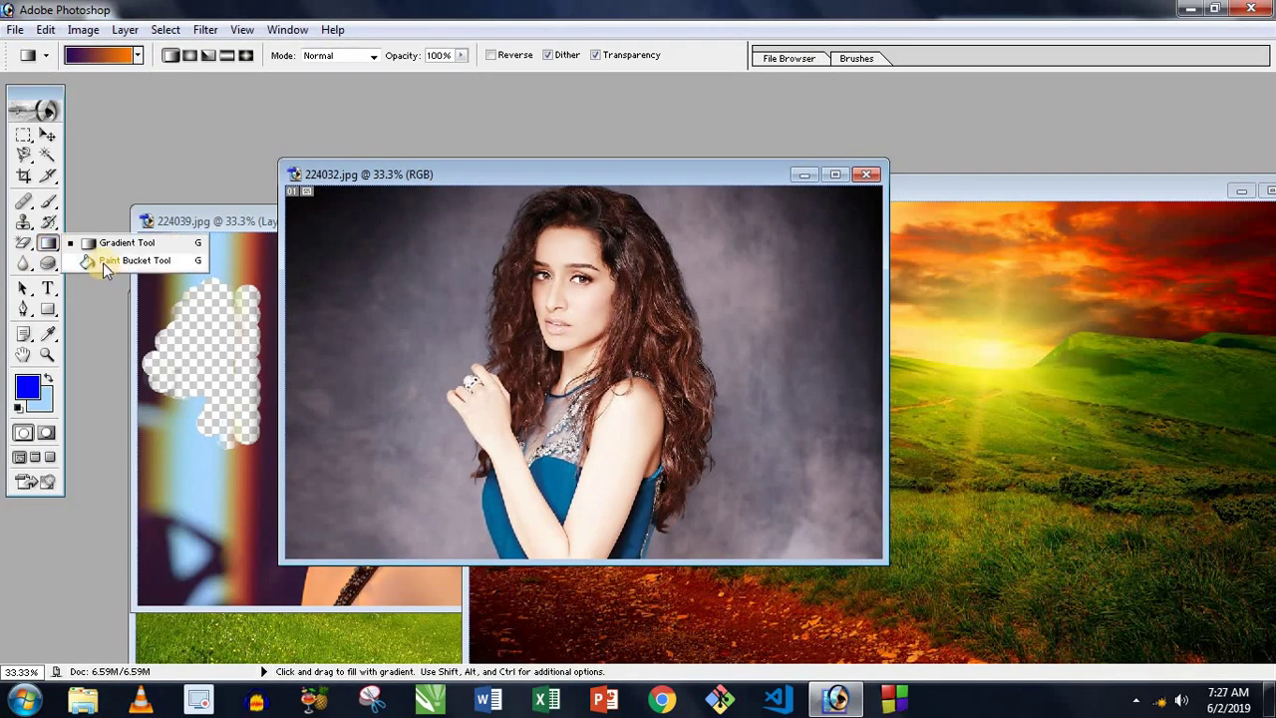
click(103, 262)
right_click(48, 244)
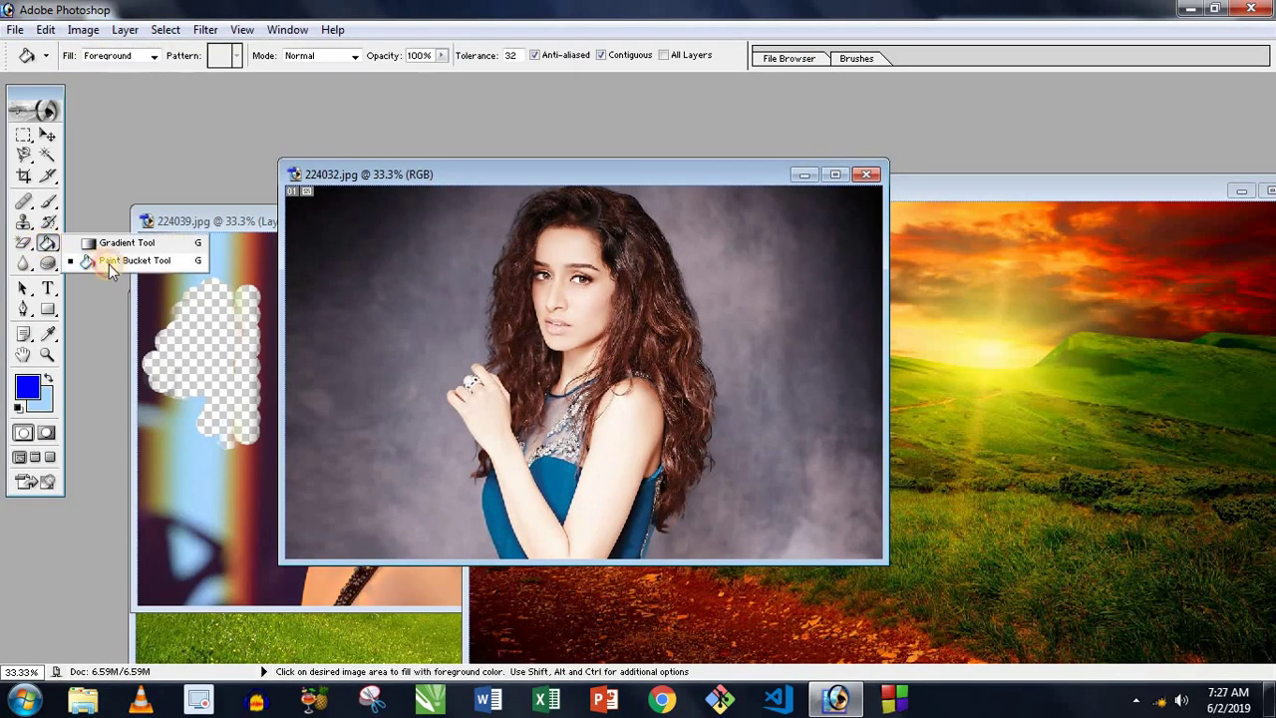
click(108, 262)
right_click(48, 243)
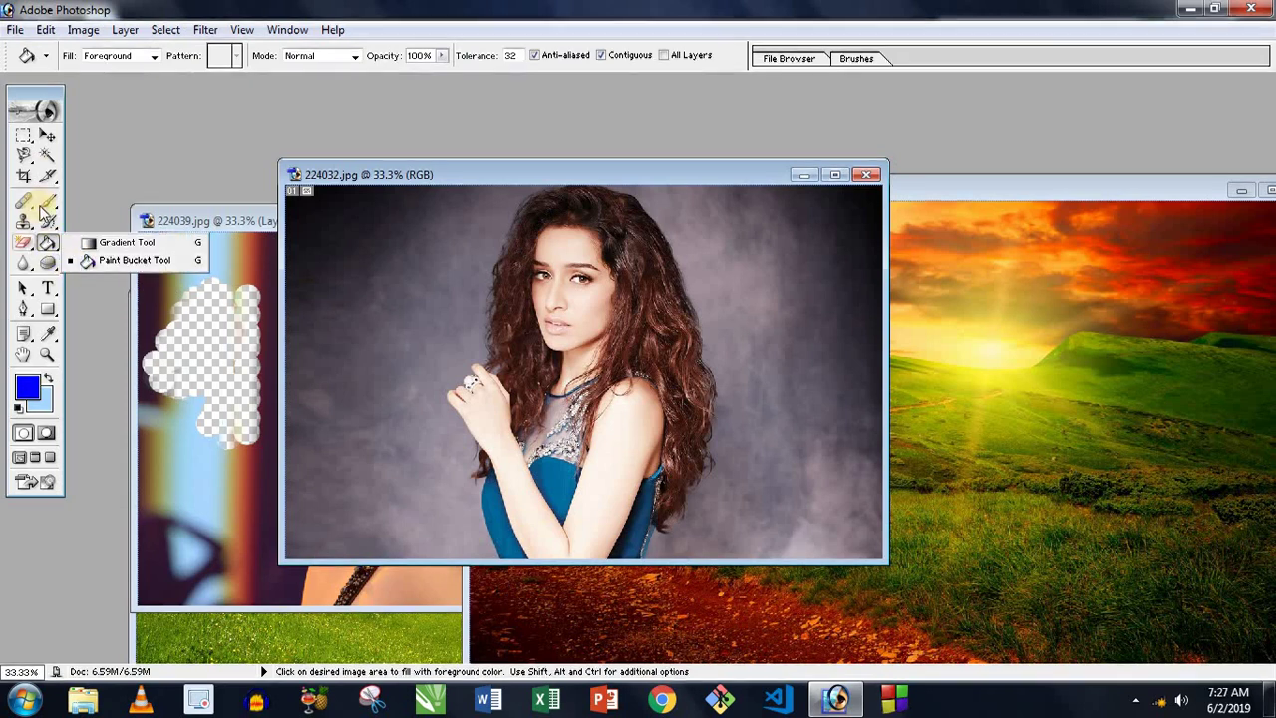
click(47, 156)
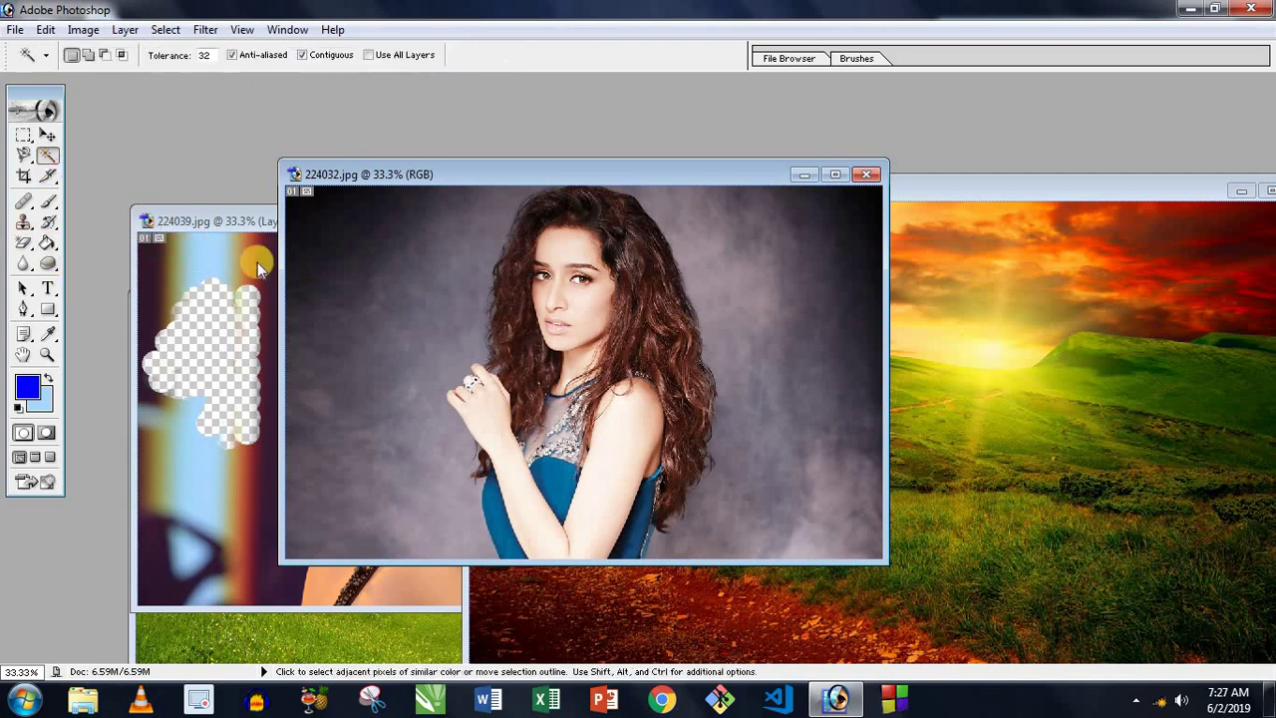
click(23, 243)
right_click(23, 243)
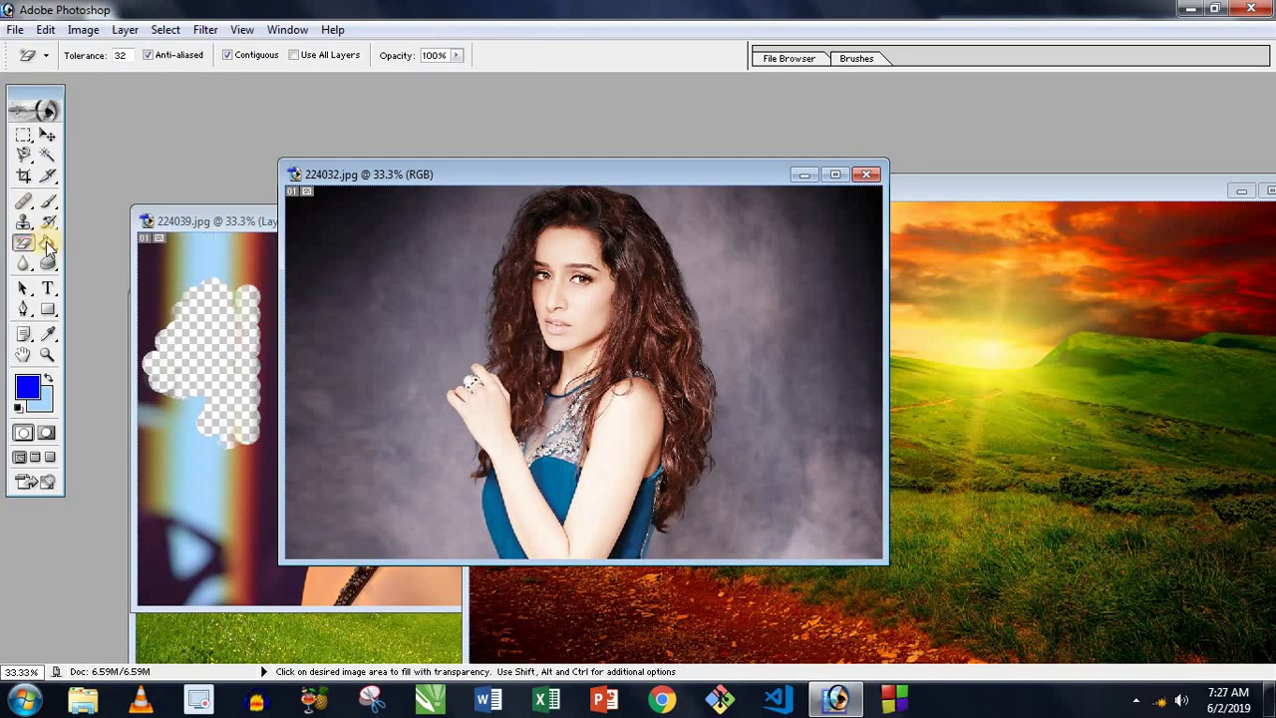
click(46, 242)
click(108, 261)
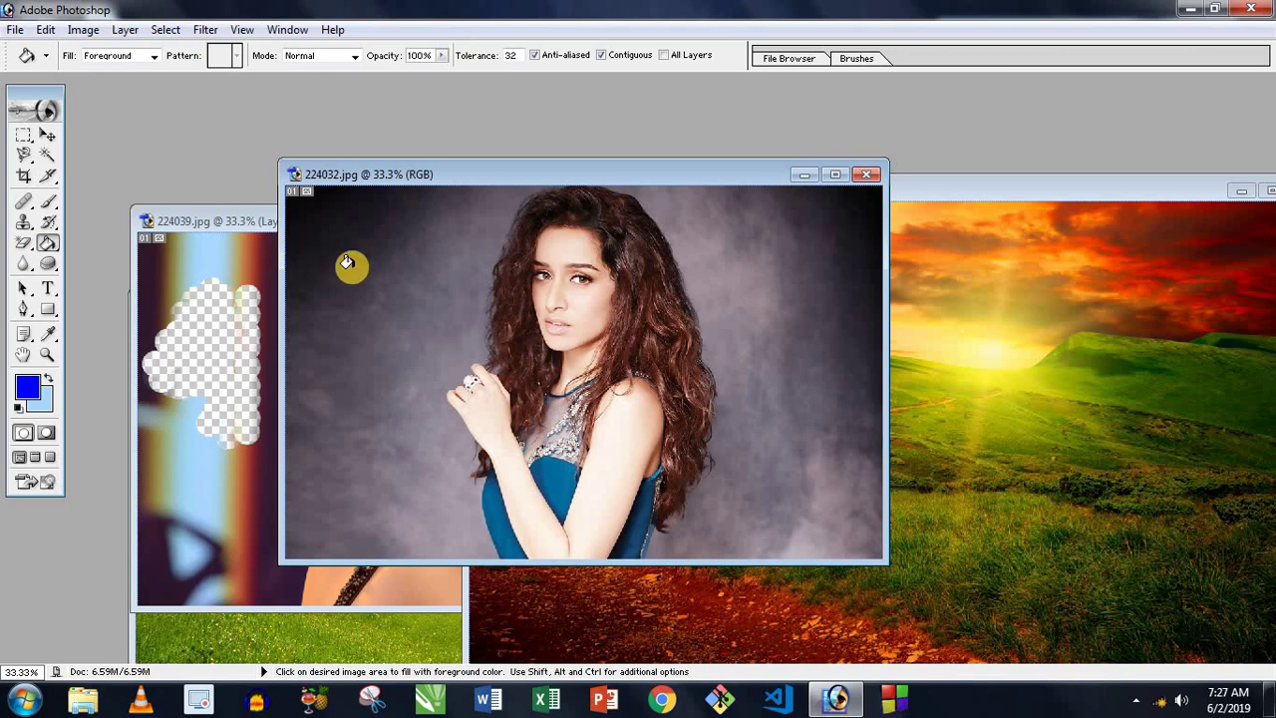
Fill the grey background on both sides of the woman with blue.
click(763, 315)
click(367, 359)
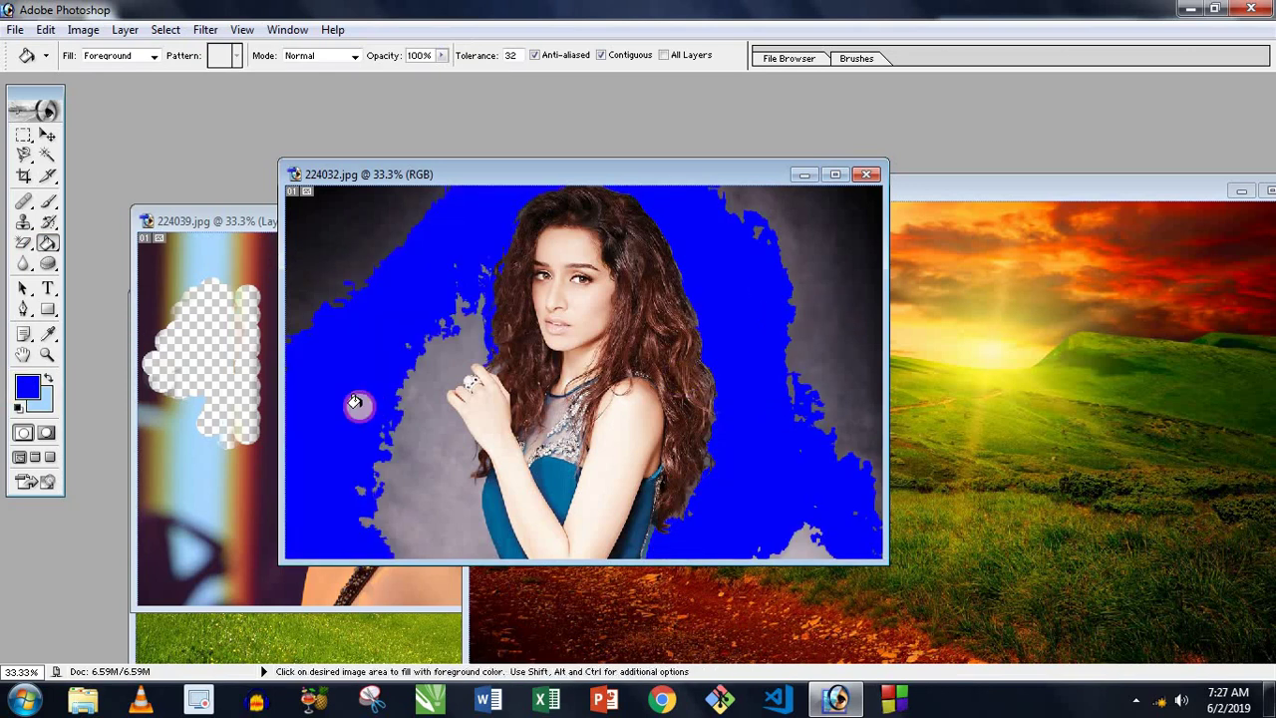
click(411, 412)
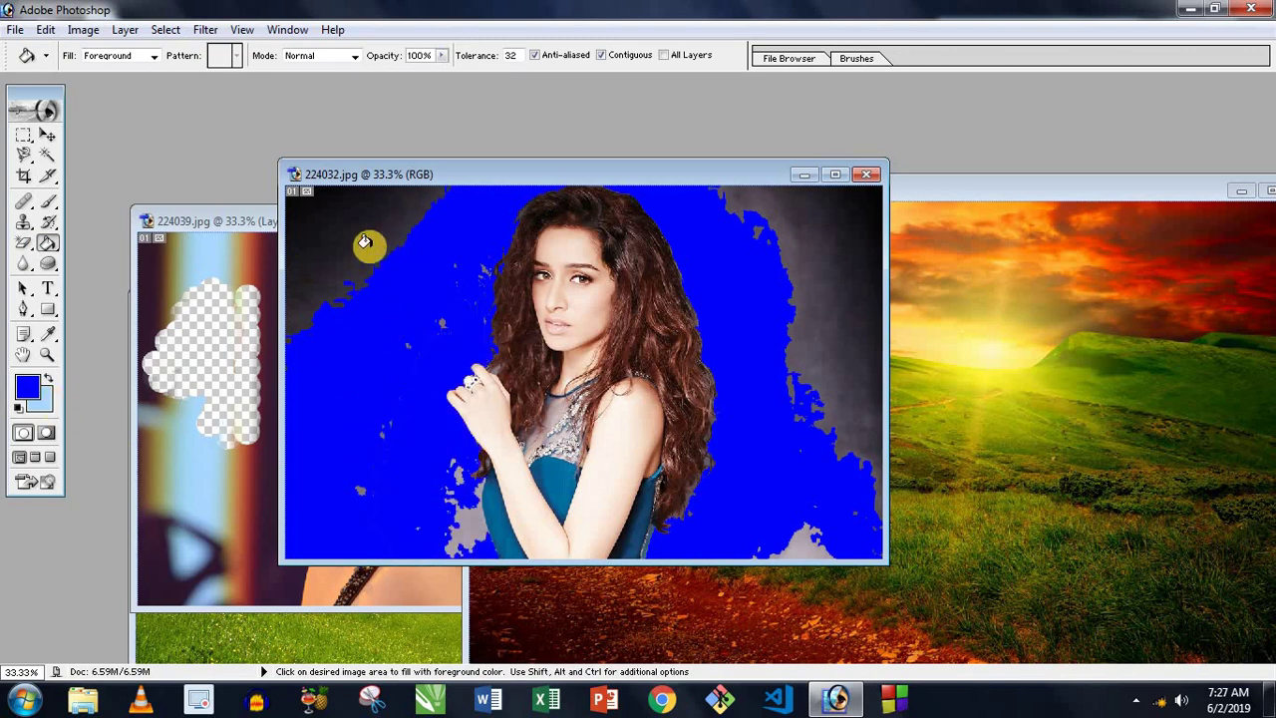
click(366, 247)
click(817, 244)
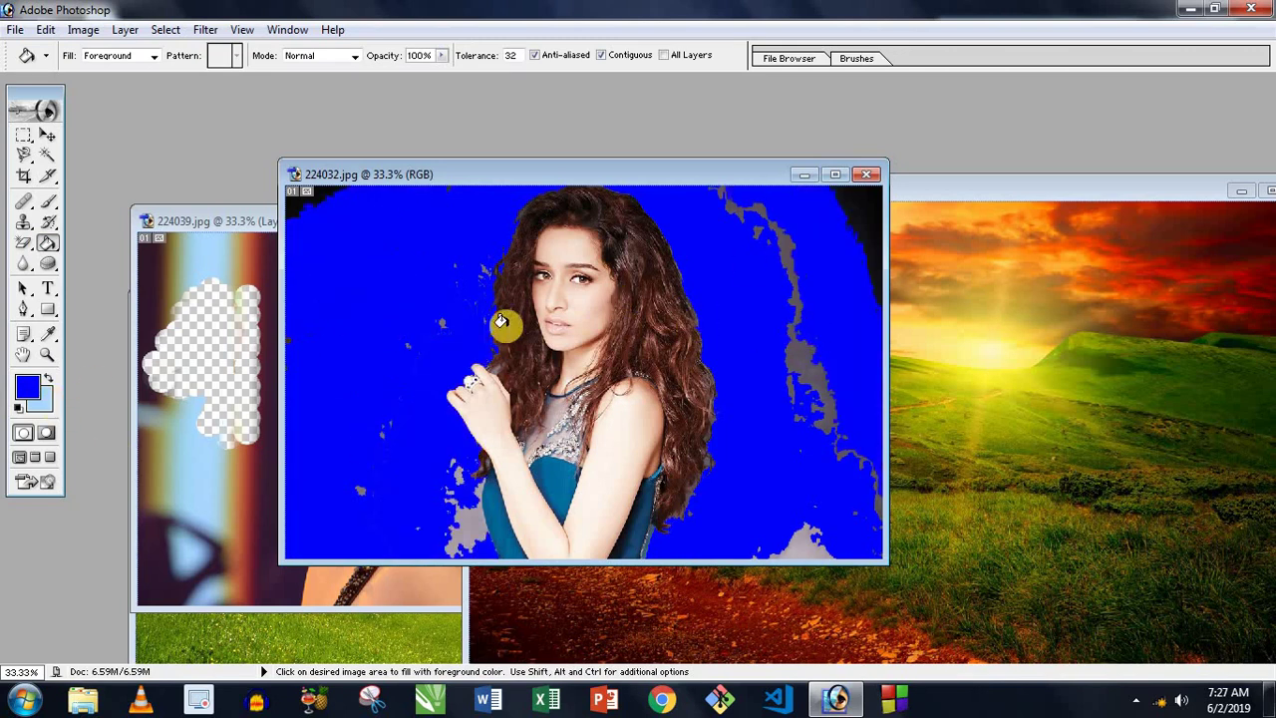
Paint the original grey backdrop back over the blue with a 917 px History Brush.
click(45, 223)
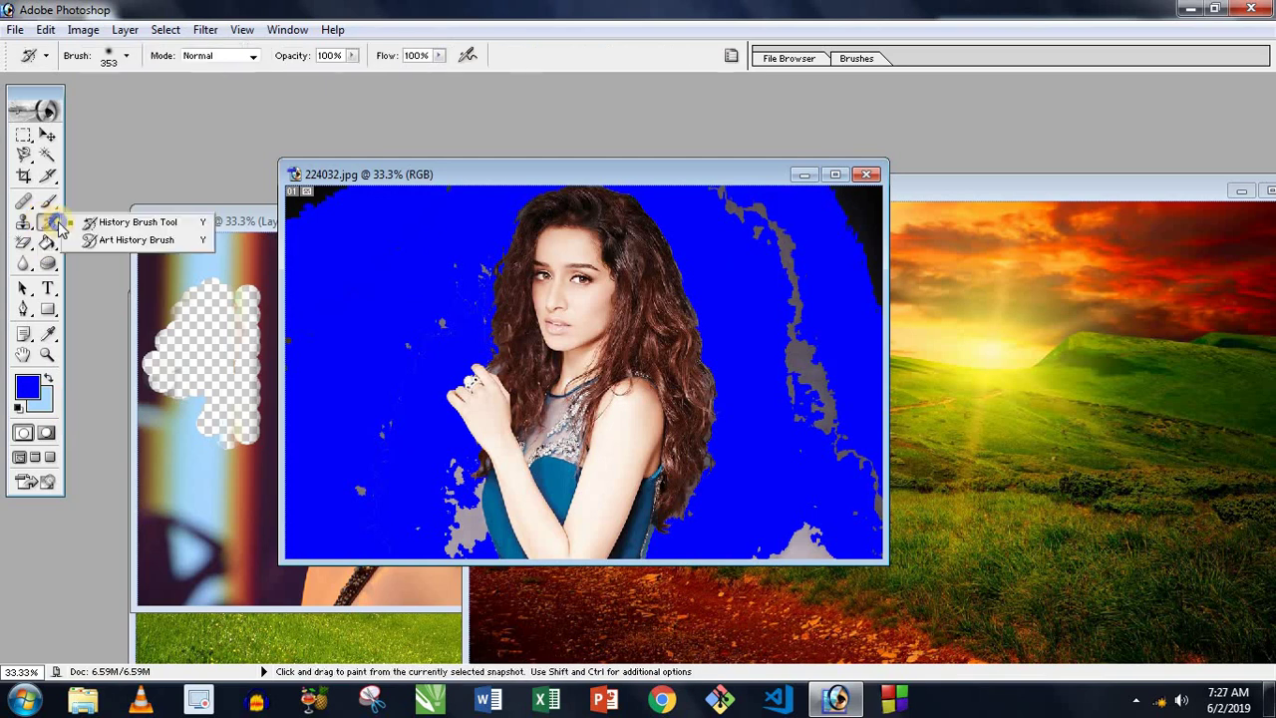
right_click(505, 257)
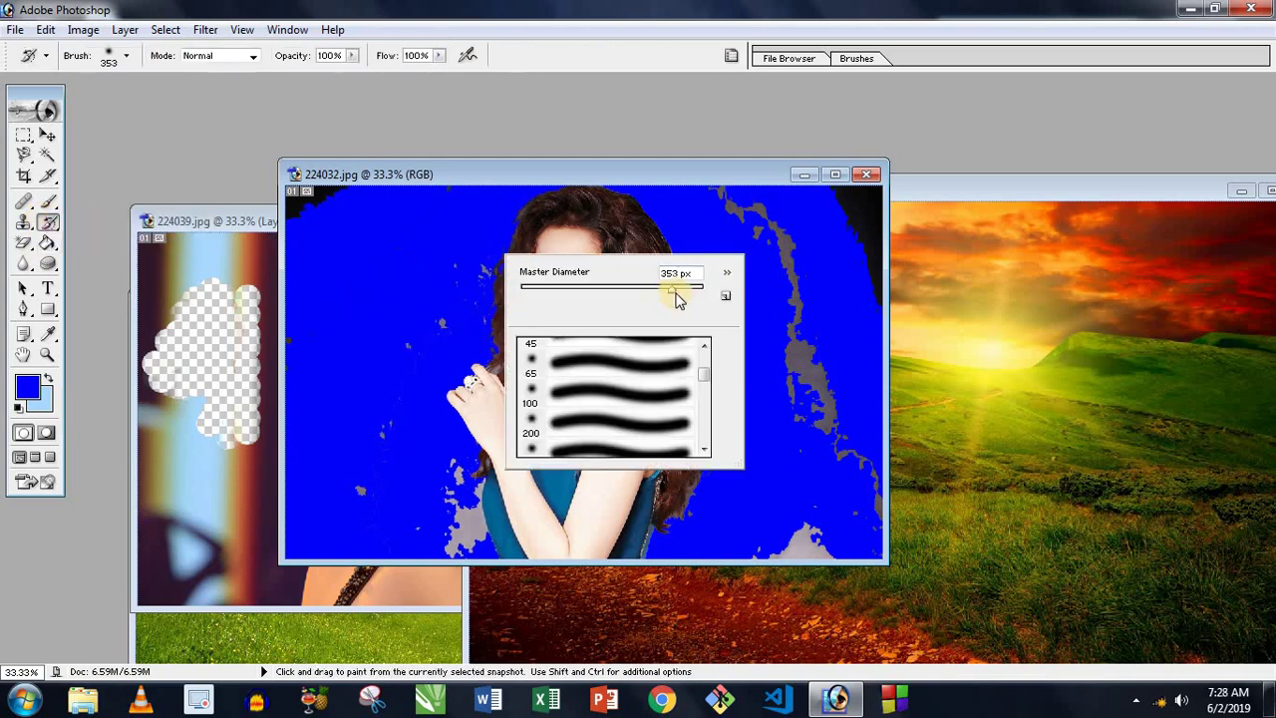
drag(696, 295, 702, 289)
click(638, 166)
mouse_move(558, 289)
mouse_down()
mouse_move(347, 349)
mouse_move(515, 241)
mouse_move(388, 276)
mouse_move(598, 330)
mouse_move(541, 407)
mouse_move(881, 507)
mouse_move(293, 615)
mouse_move(302, 451)
mouse_move(435, 284)
mouse_move(375, 281)
mouse_up()
mouse_move(44, 228)
mouse_down()
mouse_move(88, 229)
mouse_move(28, 259)
mouse_move(72, 262)
mouse_up()
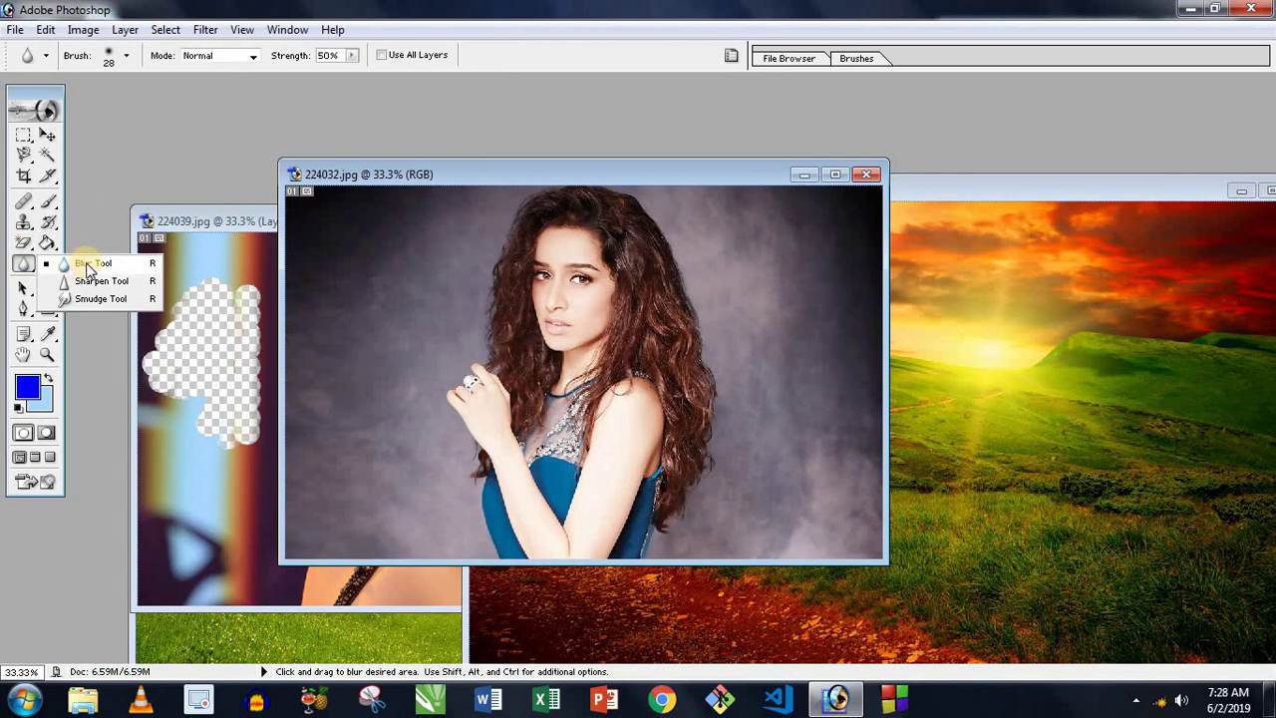
Select the Blur Tool at 241 px and bring 224039.jpg to the front.
drag(23, 261, 72, 271)
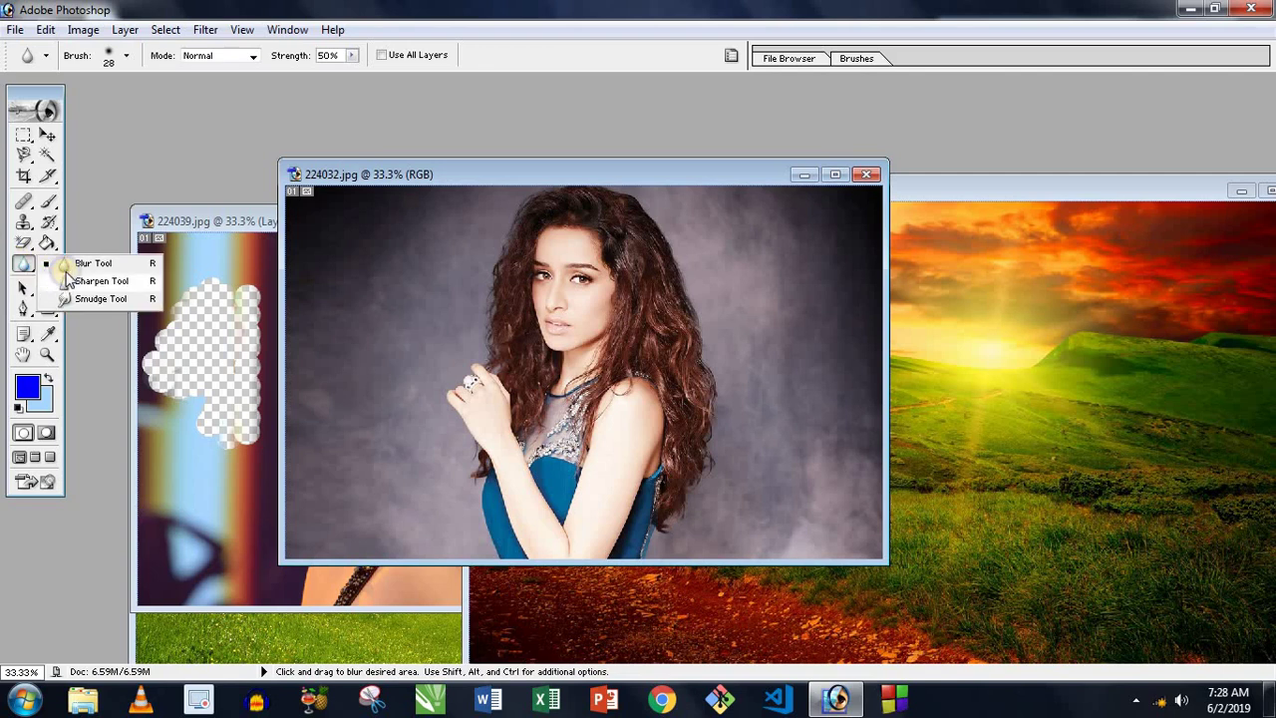
click(100, 263)
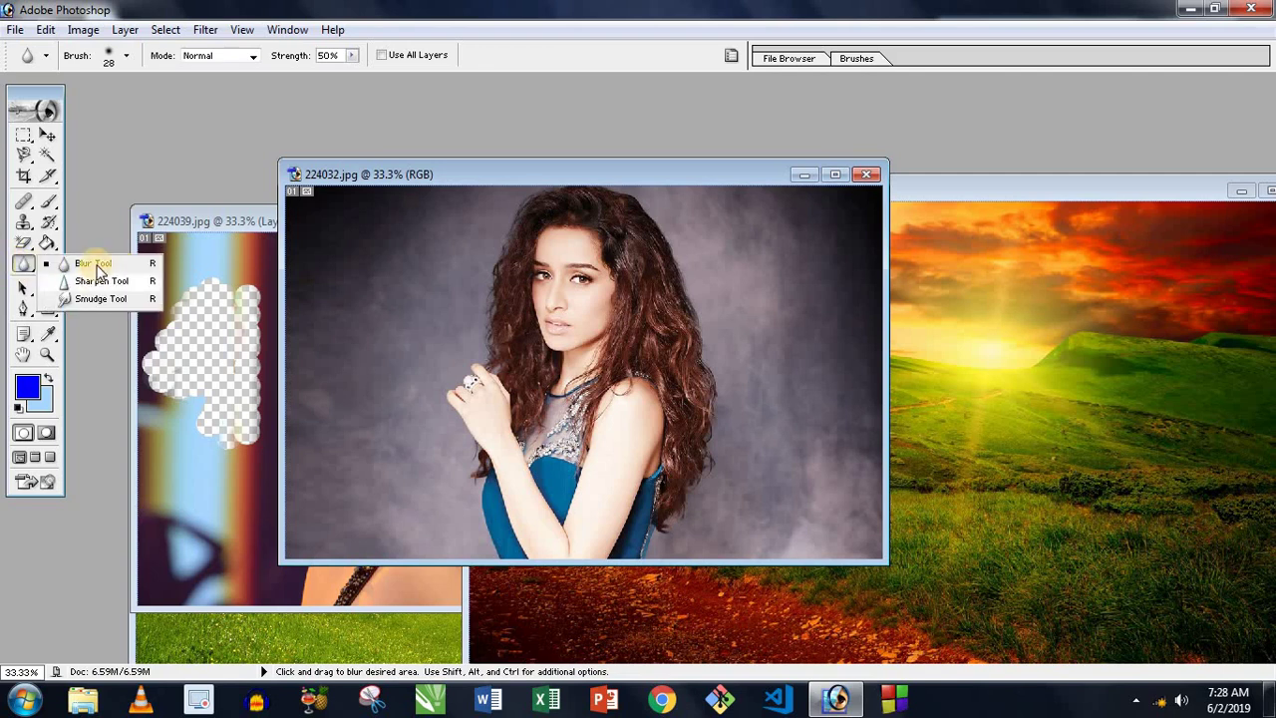
right_click(365, 286)
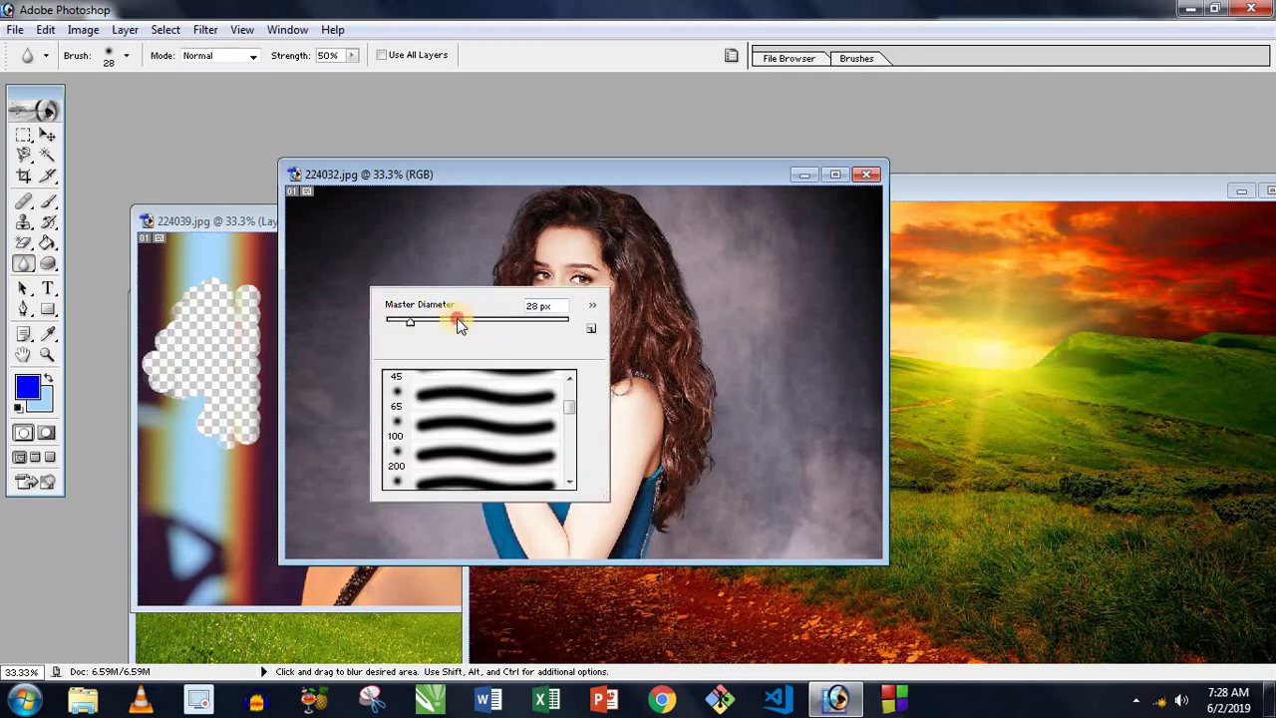
drag(459, 324, 488, 319)
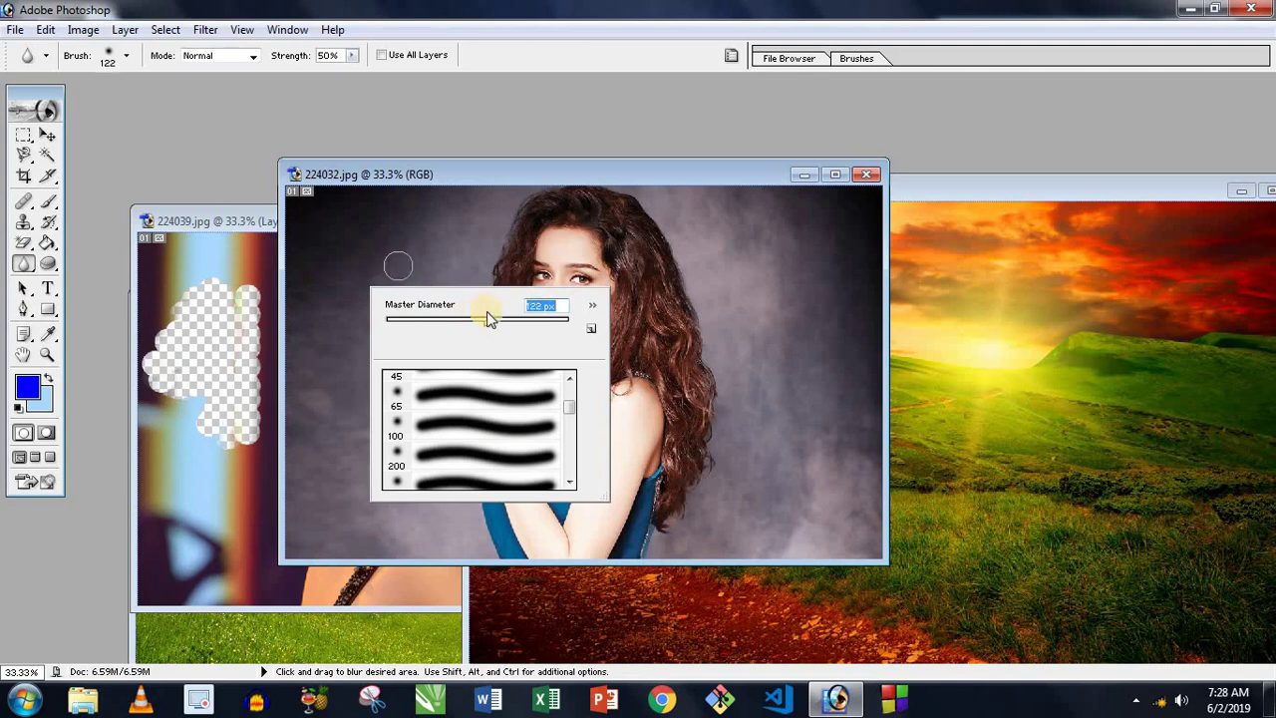
click(21, 263)
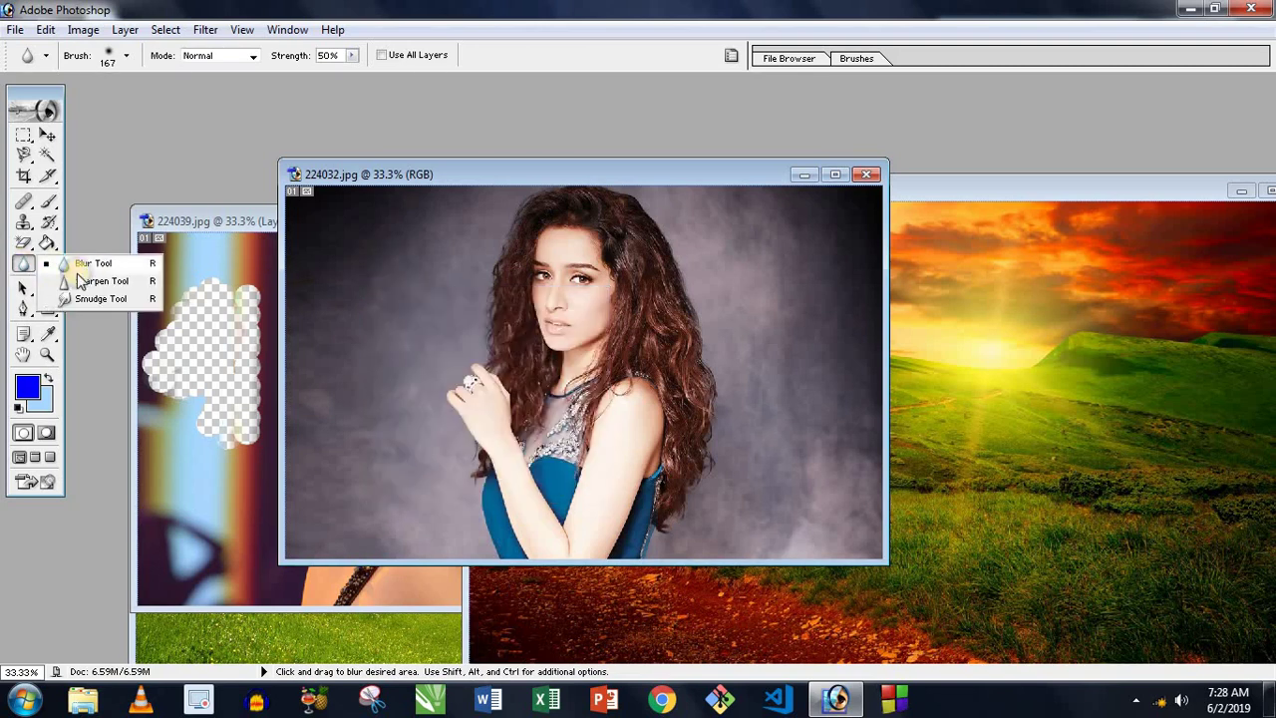
click(99, 263)
right_click(438, 317)
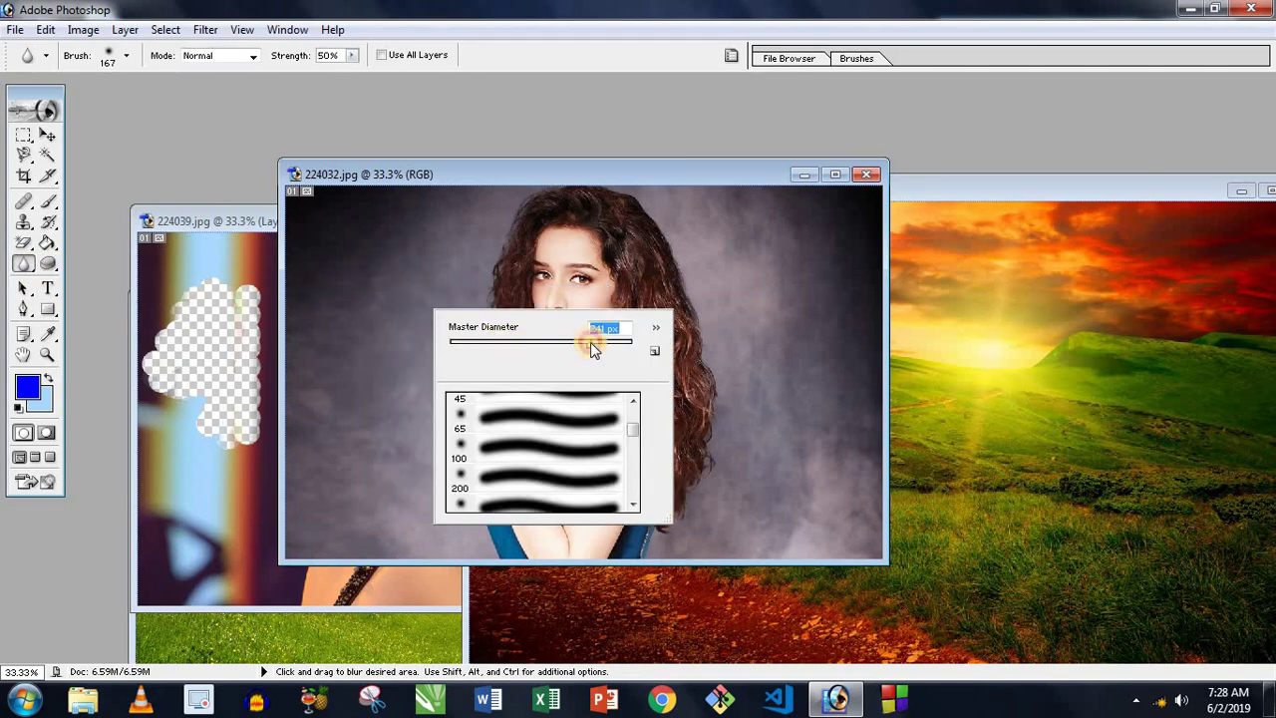
click(217, 222)
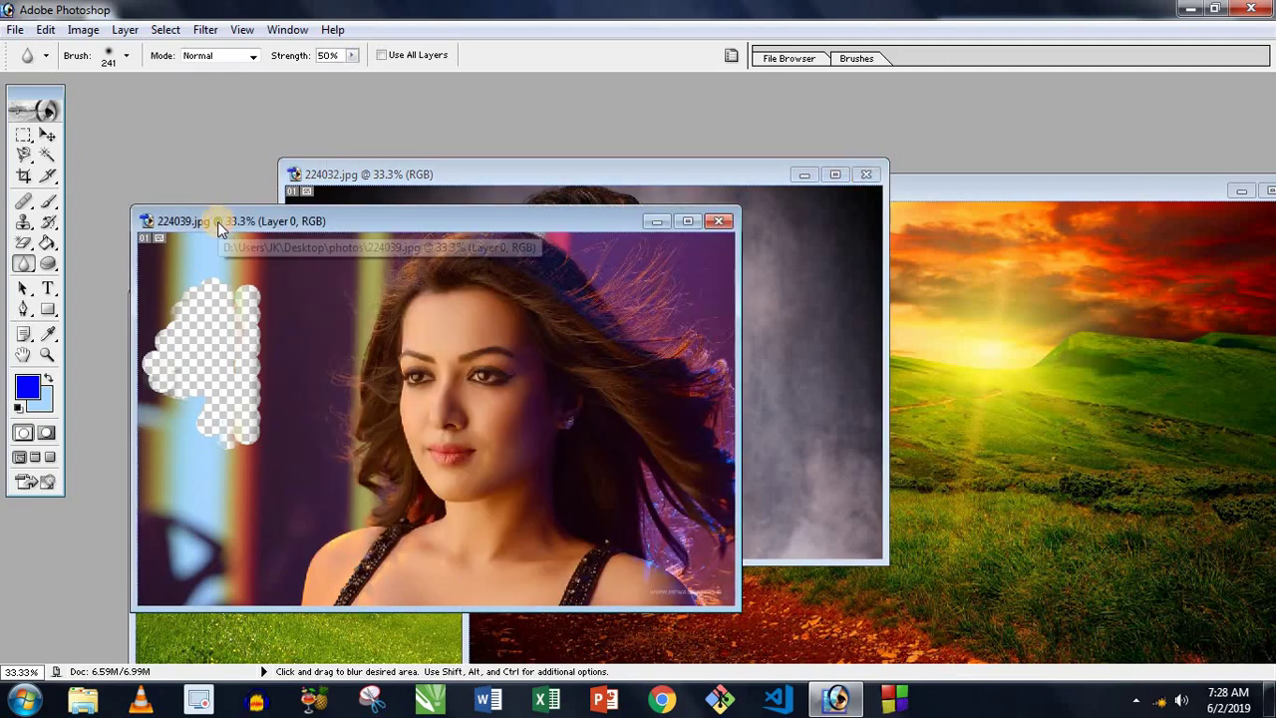
Open 224070.jpg and o-EYES-facebook.jpg, accepting the colour profile mismatch warning.
double_click(606, 111)
click(648, 319)
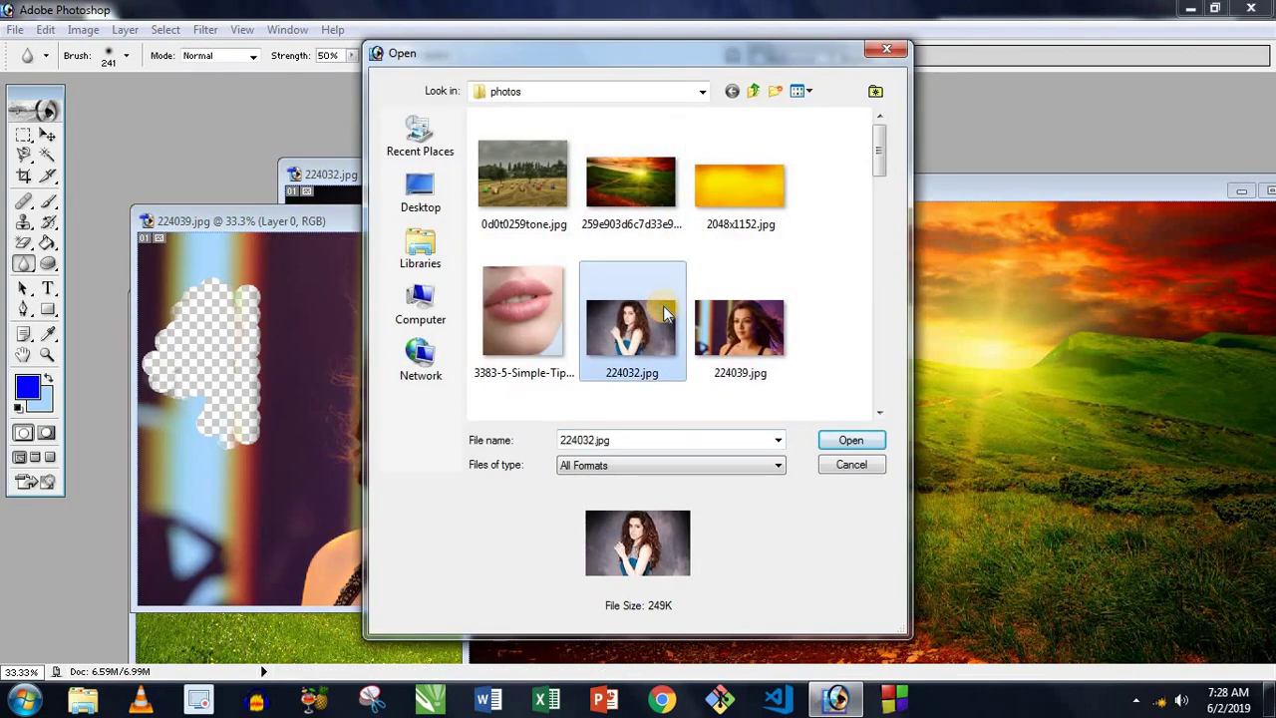
scroll(666, 313, down, 3)
click(657, 275)
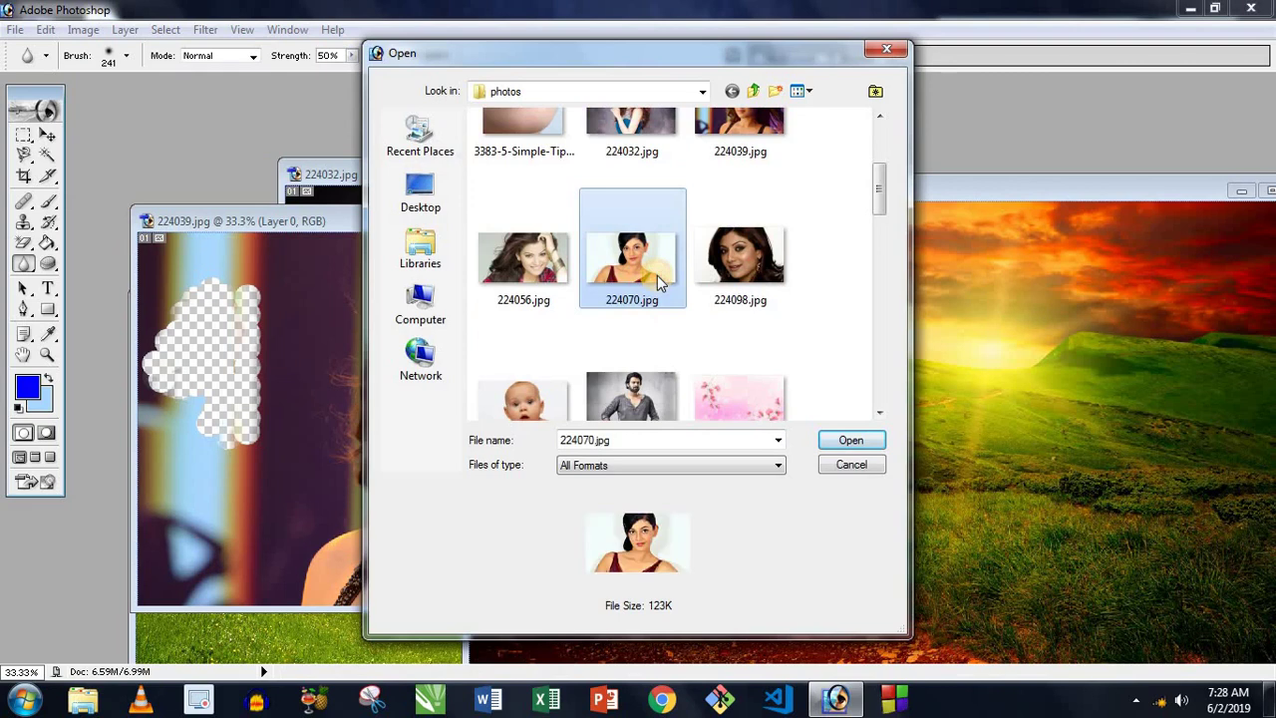
scroll(657, 275, down, 3)
scroll(656, 275, down, 3)
scroll(657, 275, down, 3)
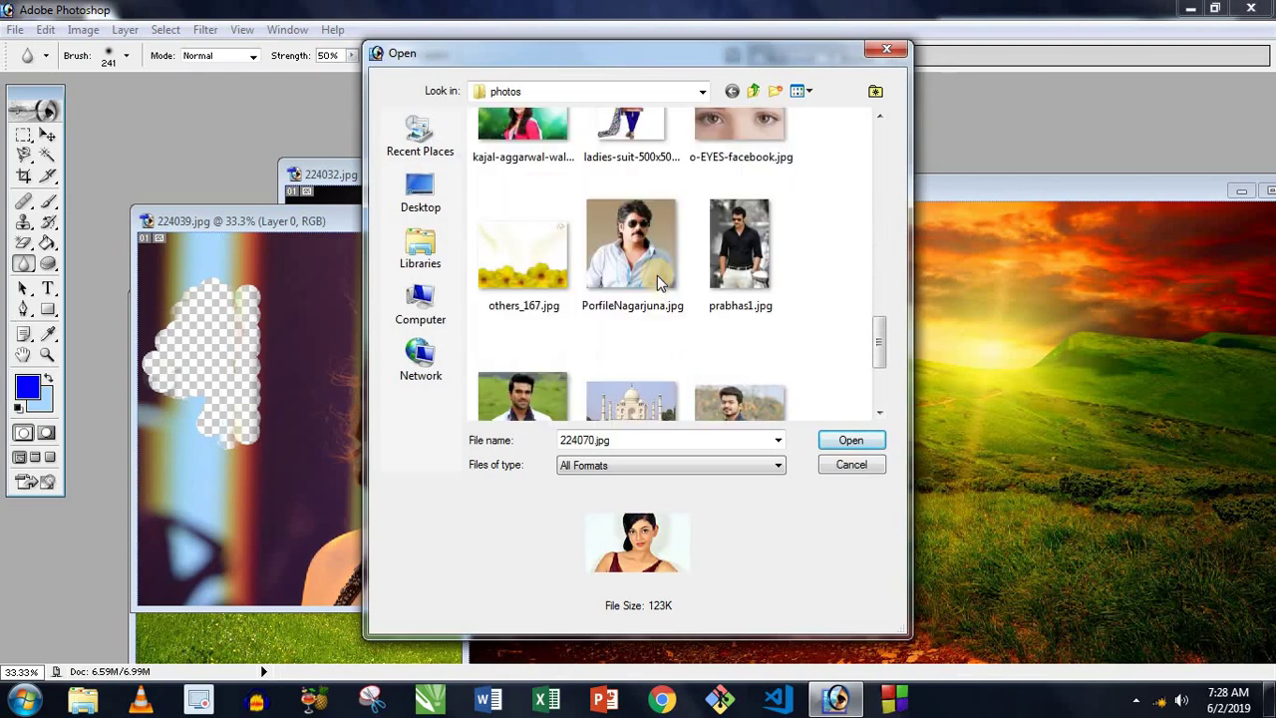
ctrl+click(740, 135)
click(850, 440)
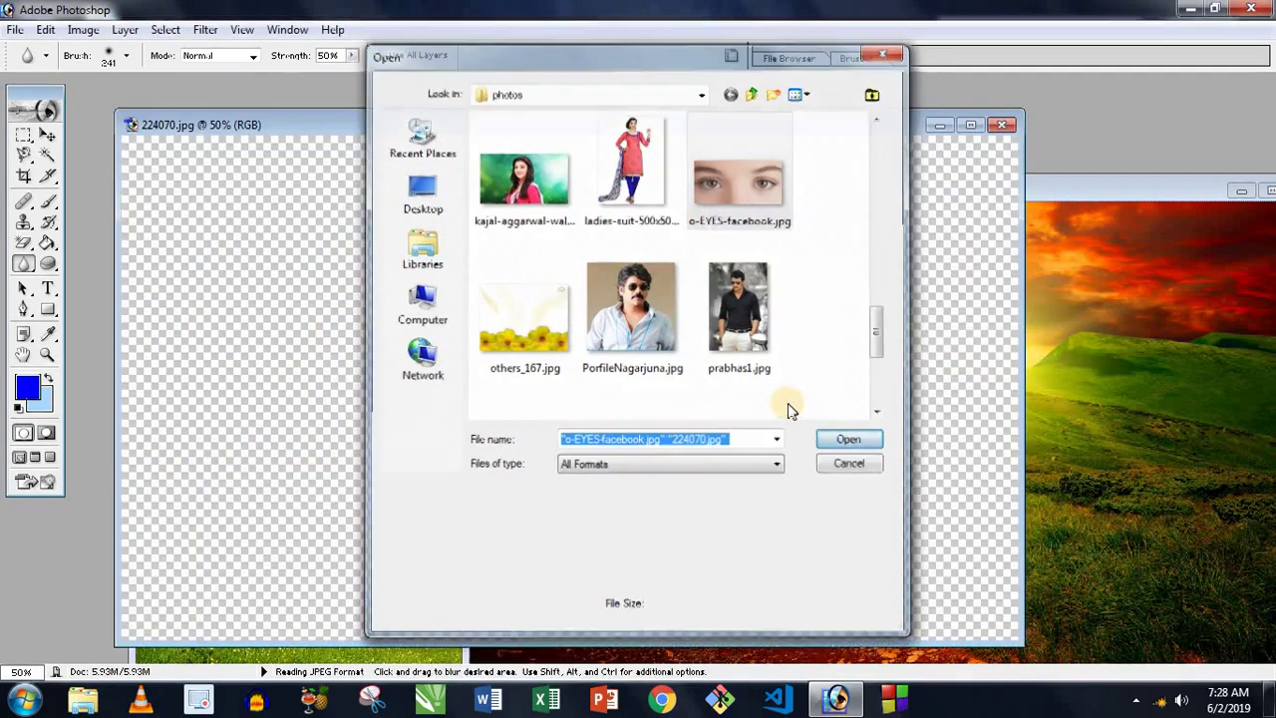
click(703, 460)
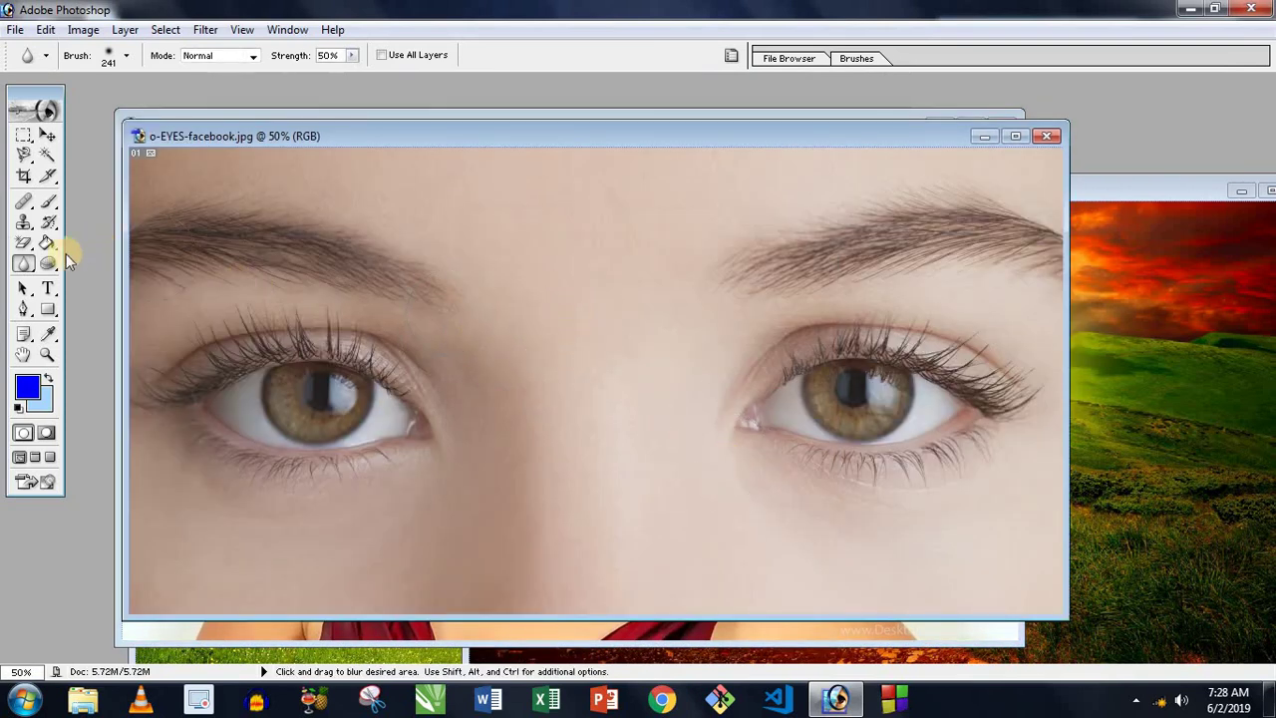
Blur the iris of the left eye with the Blur Tool.
drag(27, 264, 96, 265)
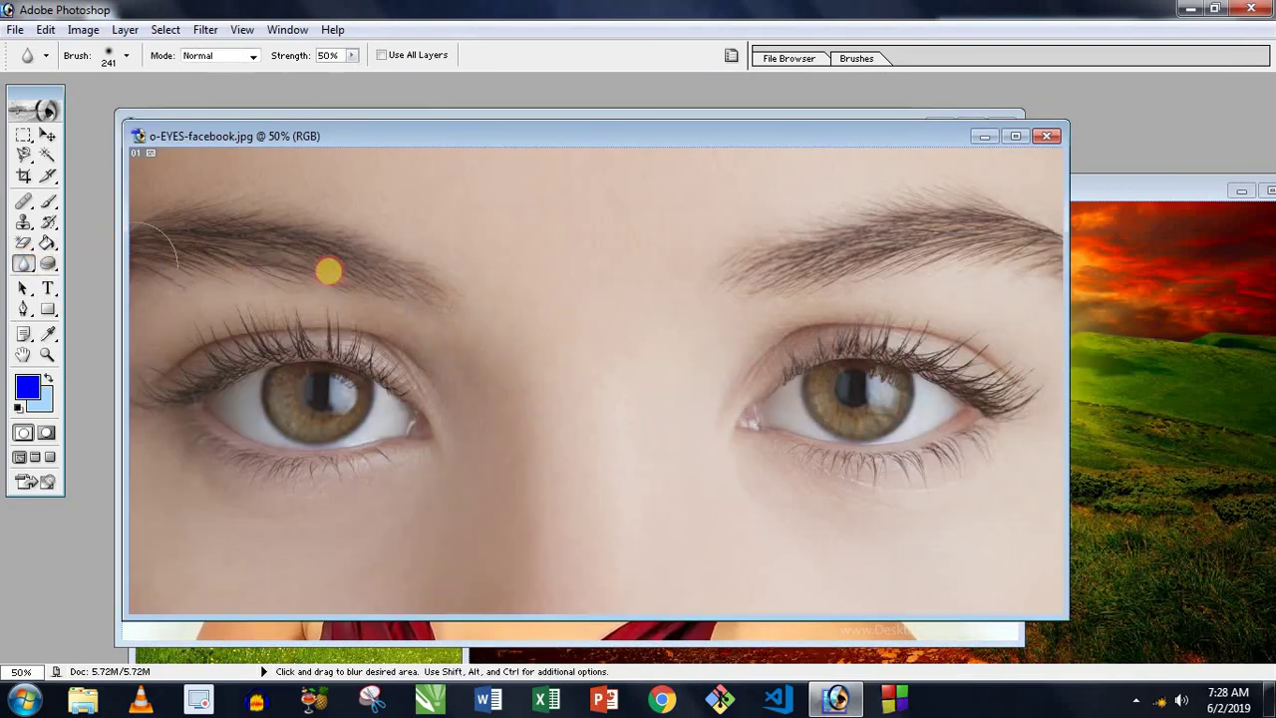
right_click(469, 300)
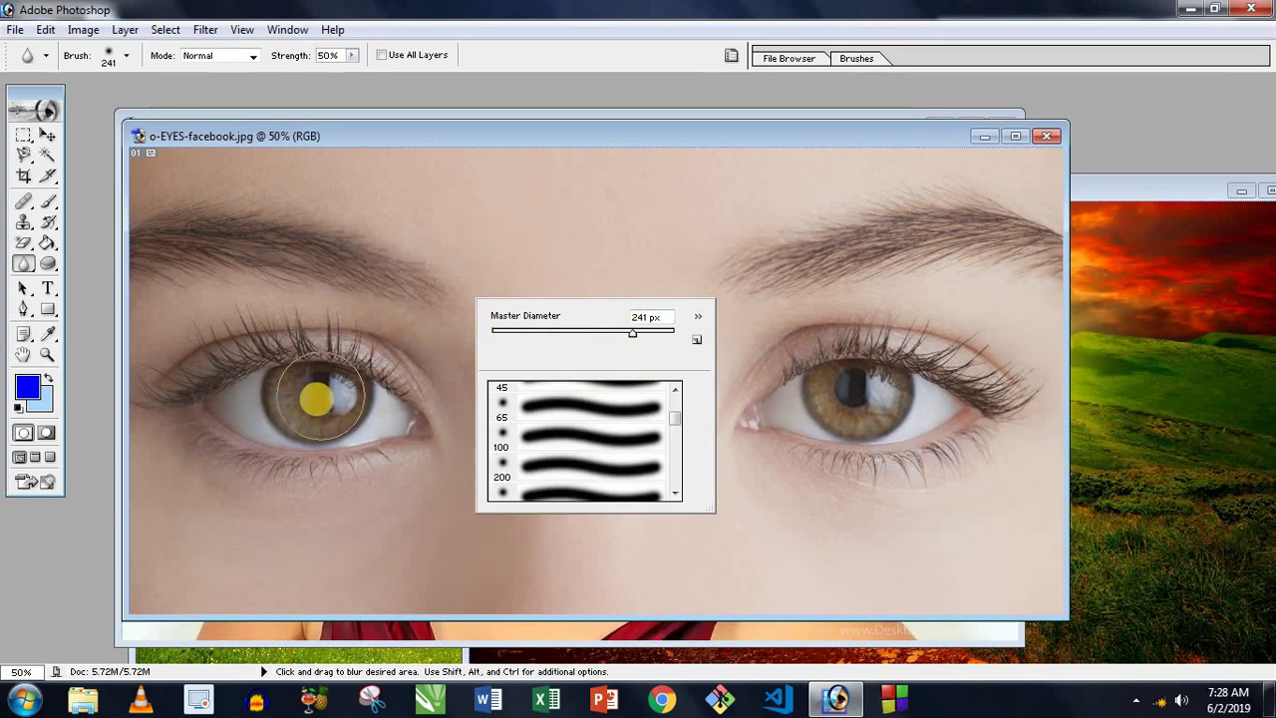
click(315, 398)
mouse_move(312, 398)
mouse_down()
mouse_move(292, 438)
mouse_move(297, 399)
mouse_up()
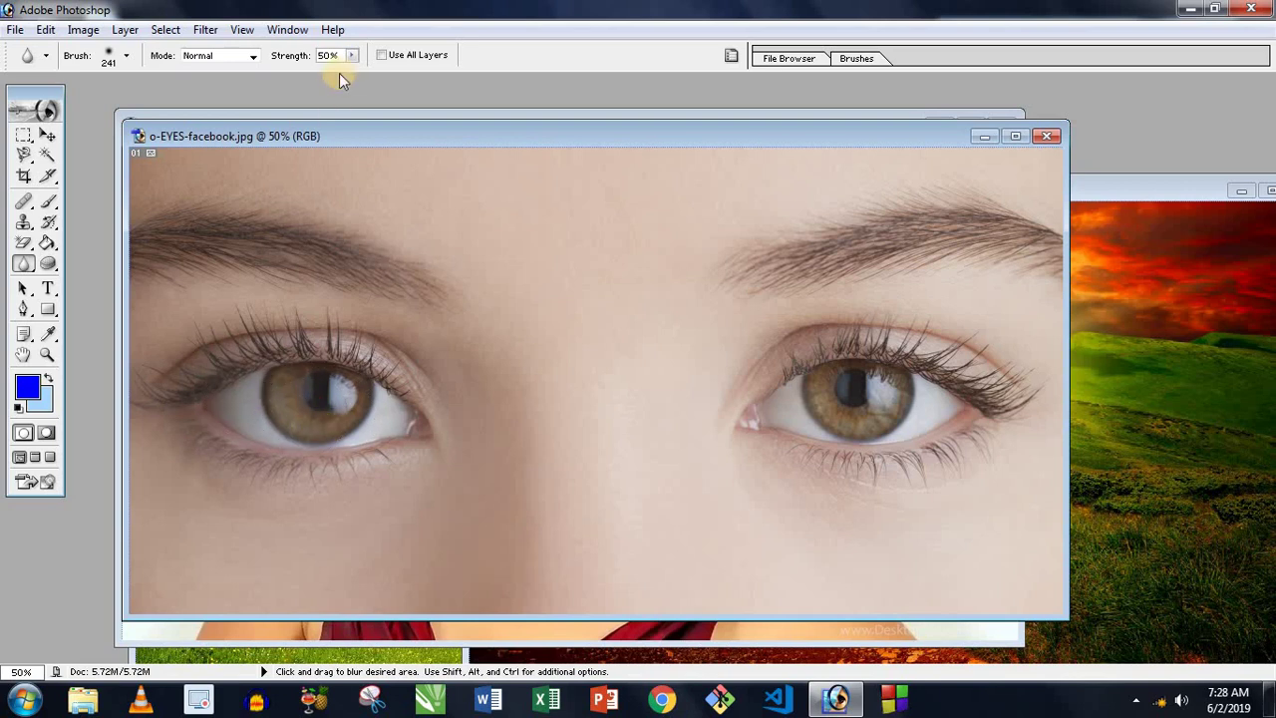
Raise blur strength to 100% and blur the left iris in Color mode.
click(511, 122)
click(419, 340)
key(shift+alt+c)
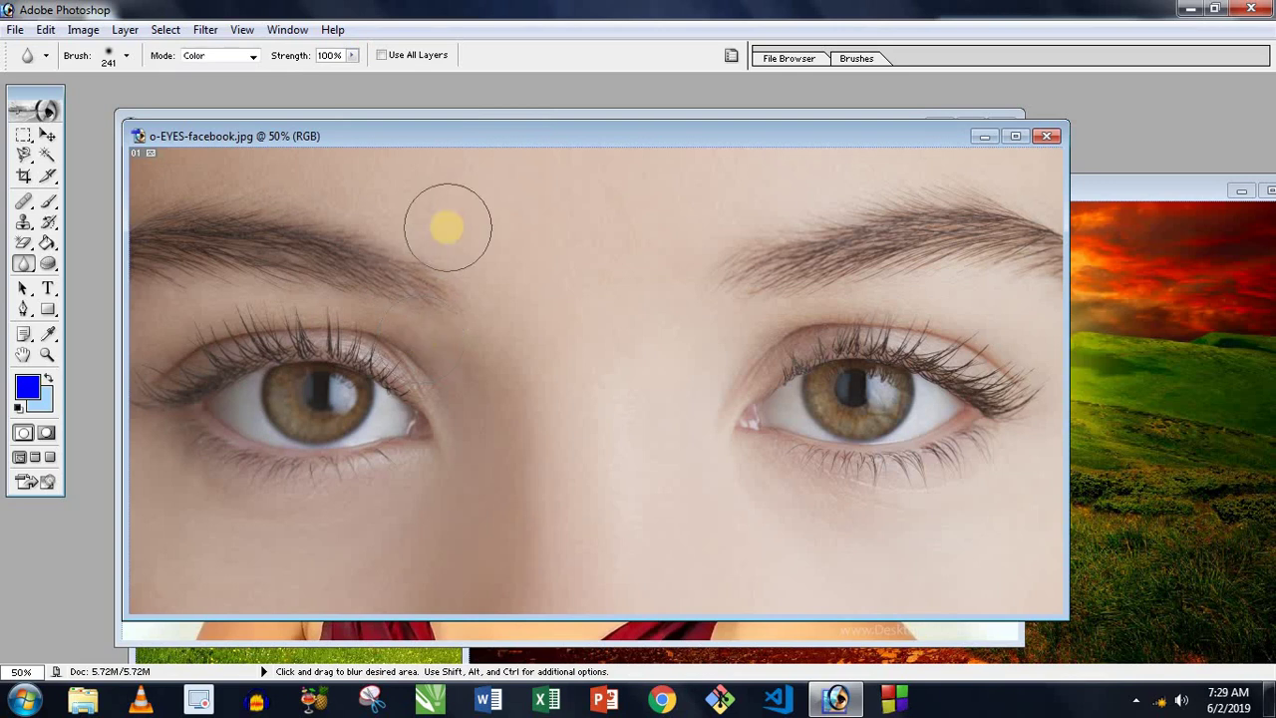
drag(435, 245, 302, 429)
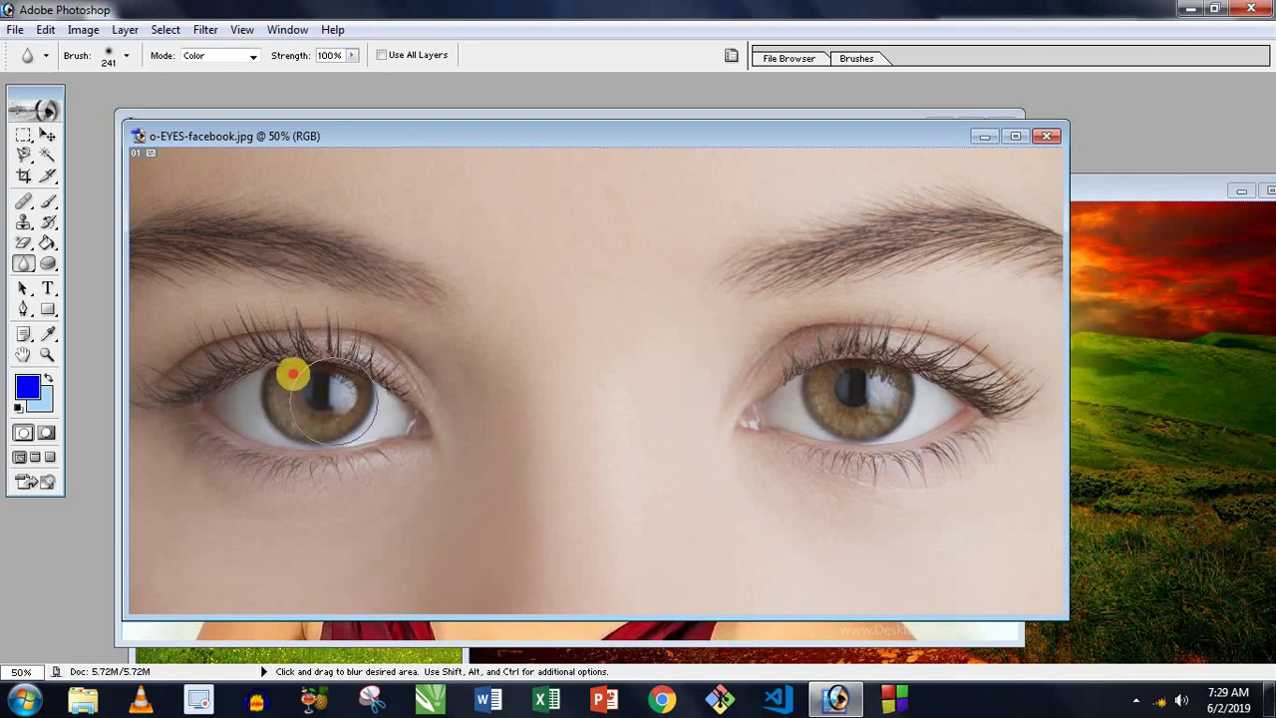
drag(270, 375, 354, 388)
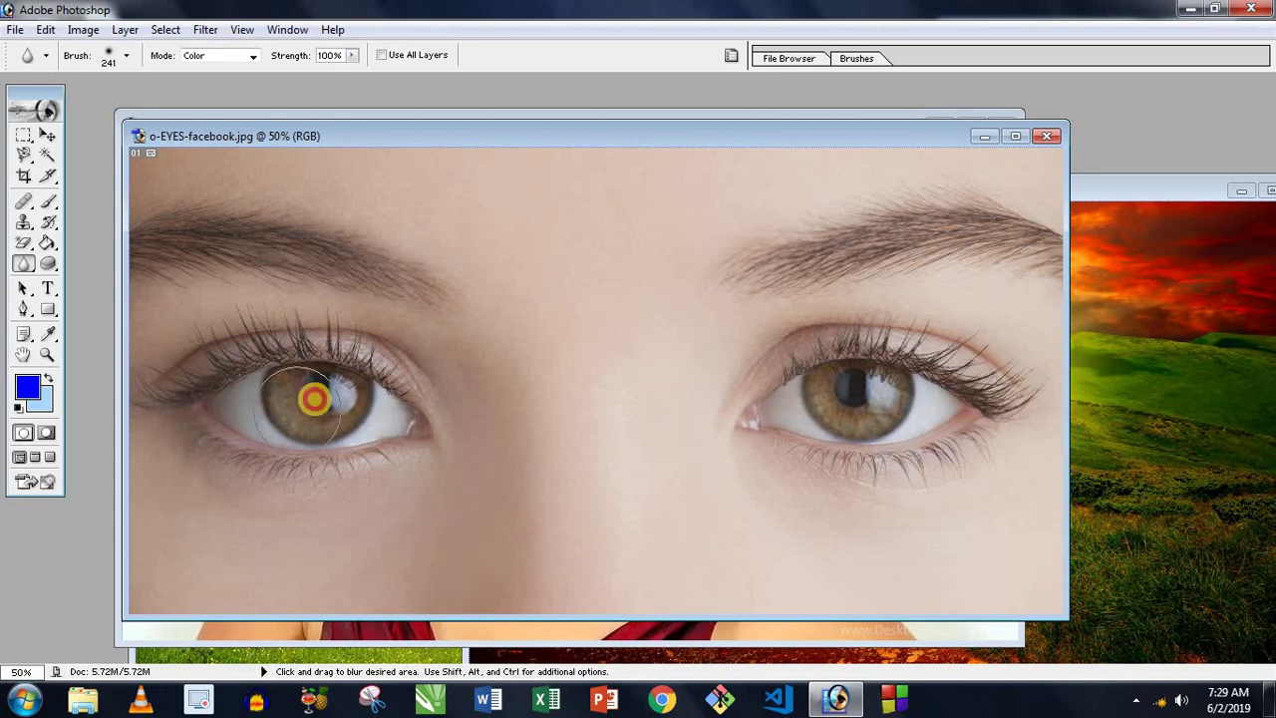
Set the blur mode back to Normal and keep softening the left iris.
click(242, 56)
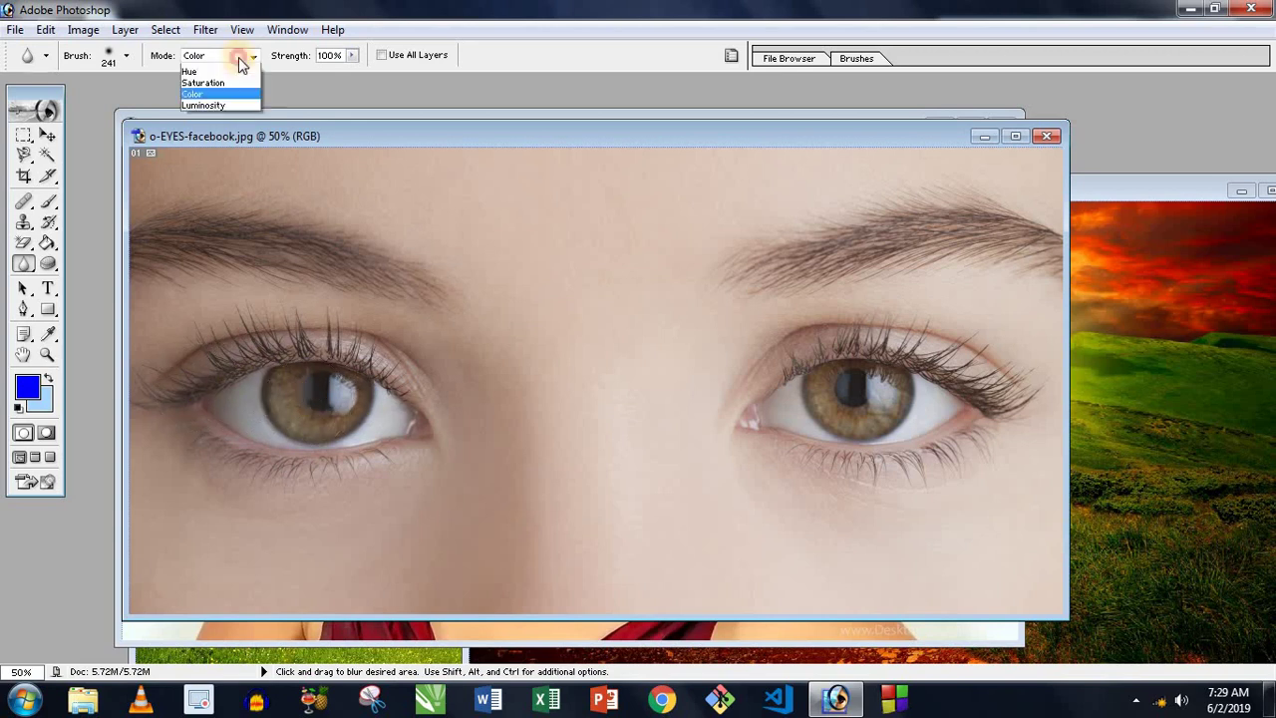
click(210, 70)
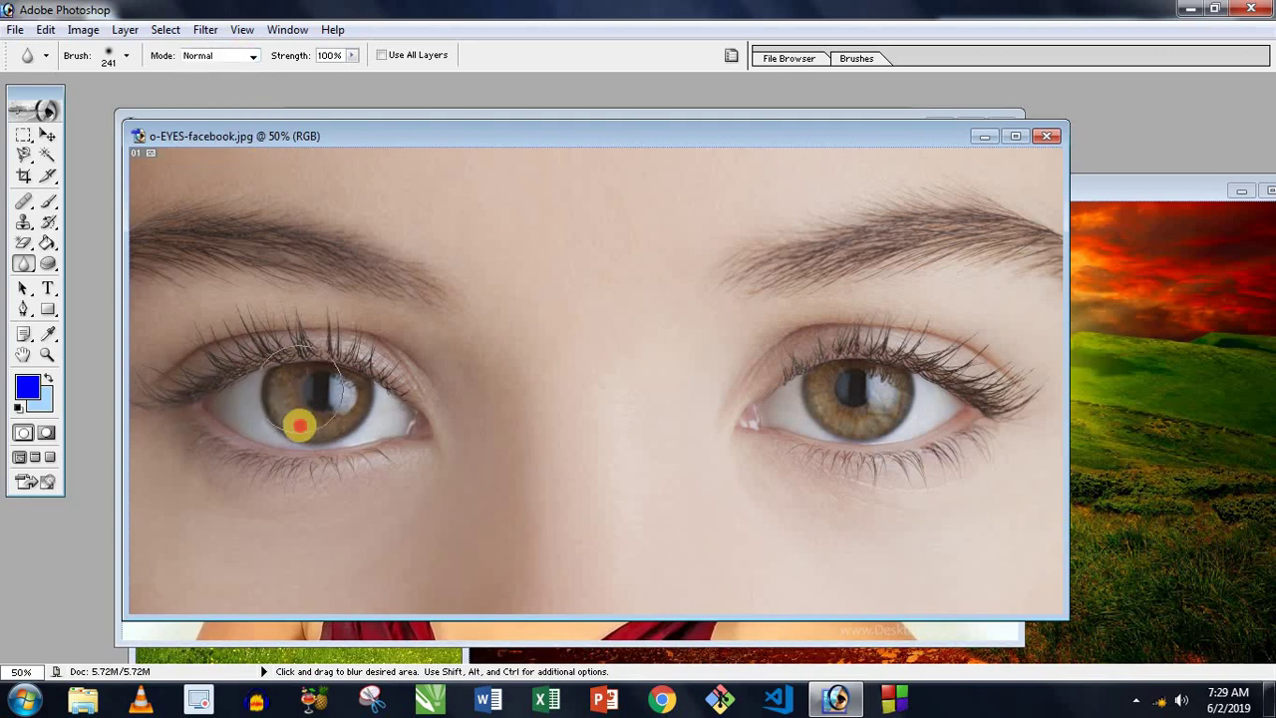
drag(300, 426, 251, 388)
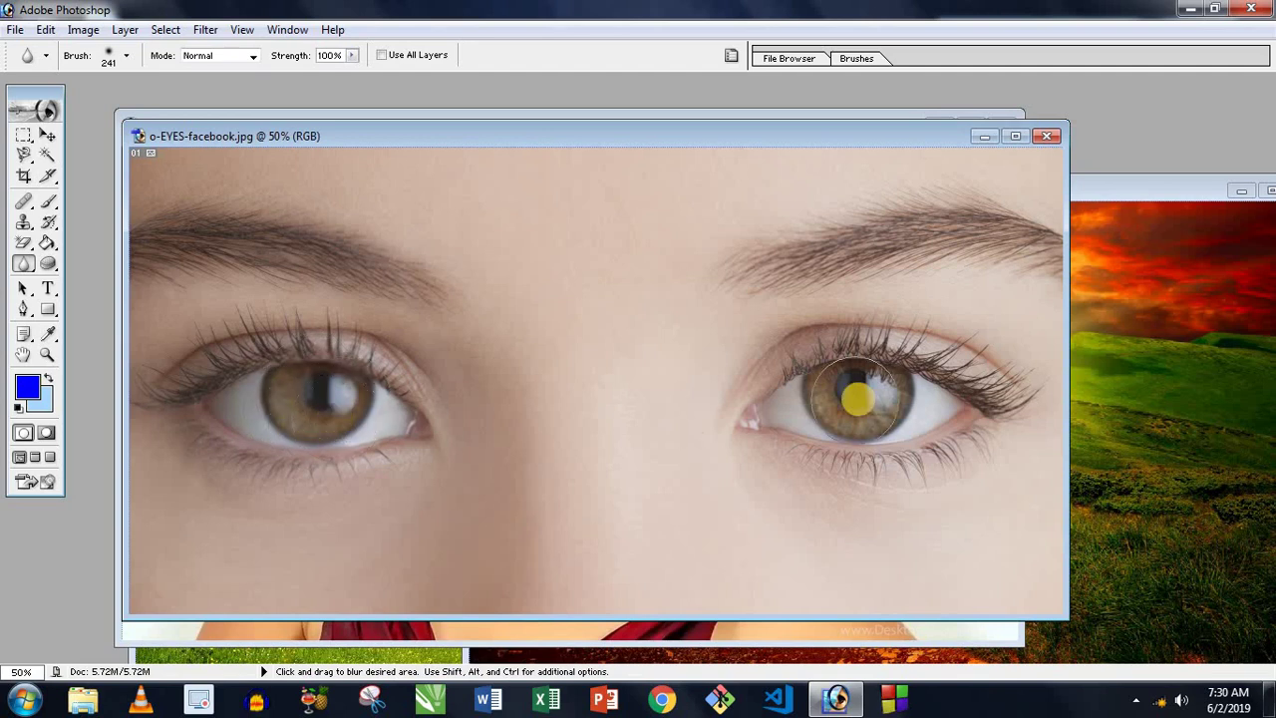
mouse_move(299, 373)
mouse_down()
mouse_move(285, 361)
mouse_move(304, 356)
mouse_move(228, 362)
mouse_move(208, 392)
mouse_move(282, 425)
mouse_move(428, 441)
mouse_move(242, 450)
mouse_move(219, 407)
mouse_move(322, 466)
mouse_up()
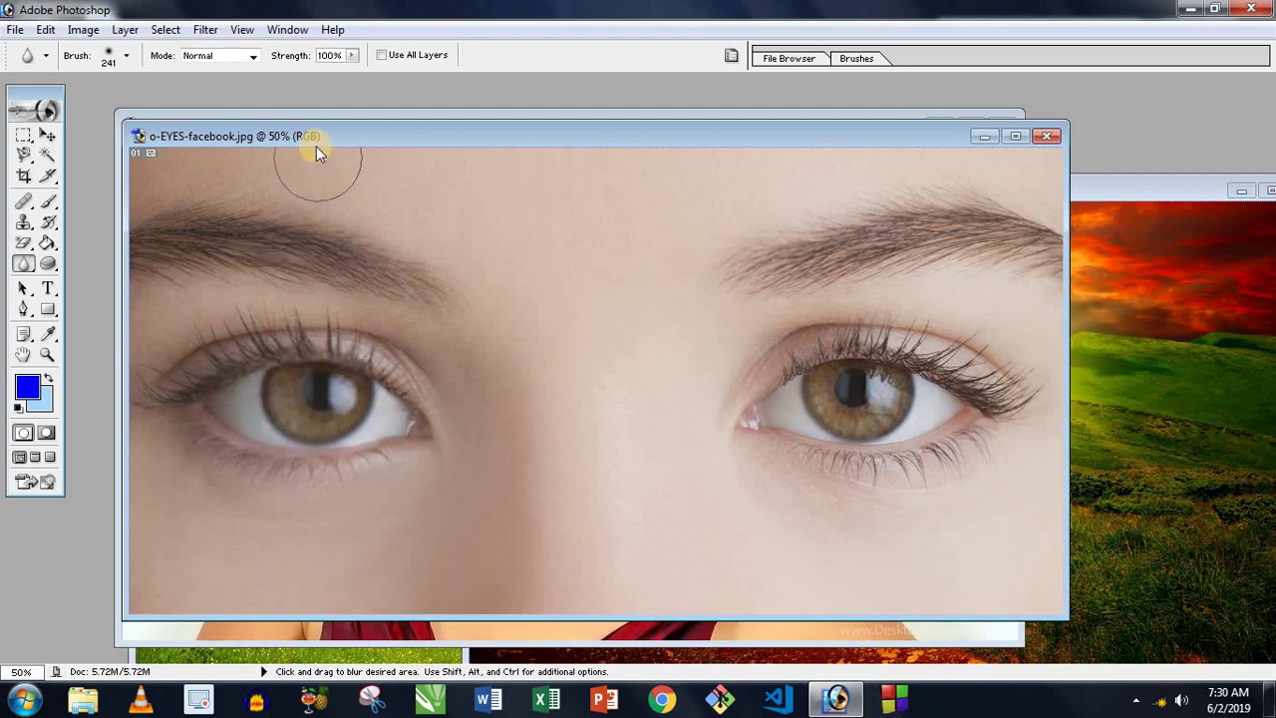
Bring 224070.jpg to the front and set the Blur brush to 112 px.
drag(379, 149, 541, 204)
click(146, 125)
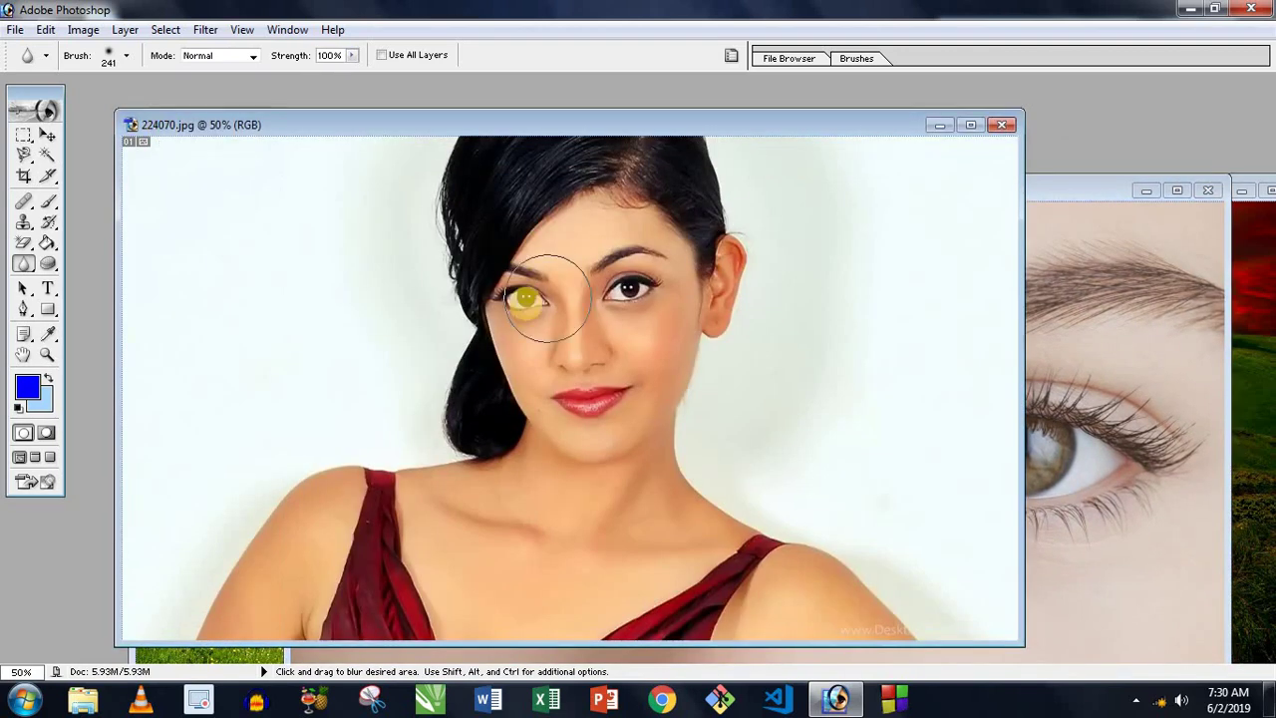
right_click(535, 301)
click(586, 336)
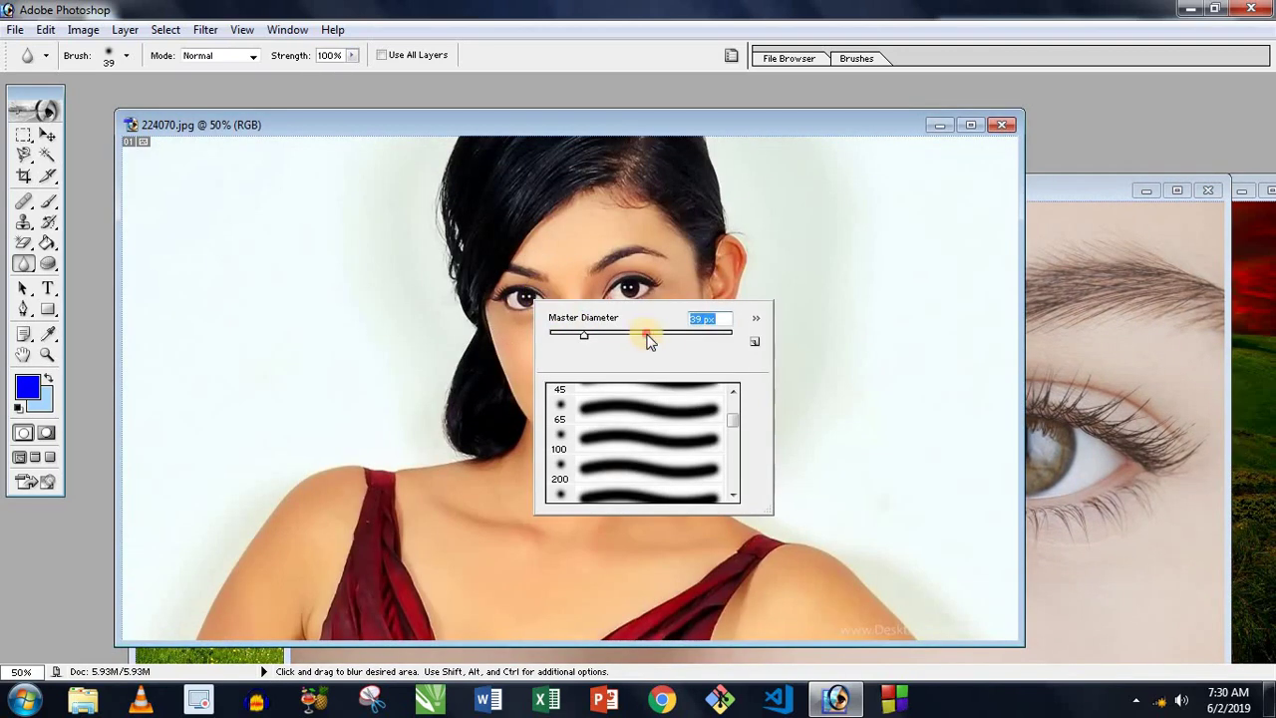
click(646, 336)
click(510, 292)
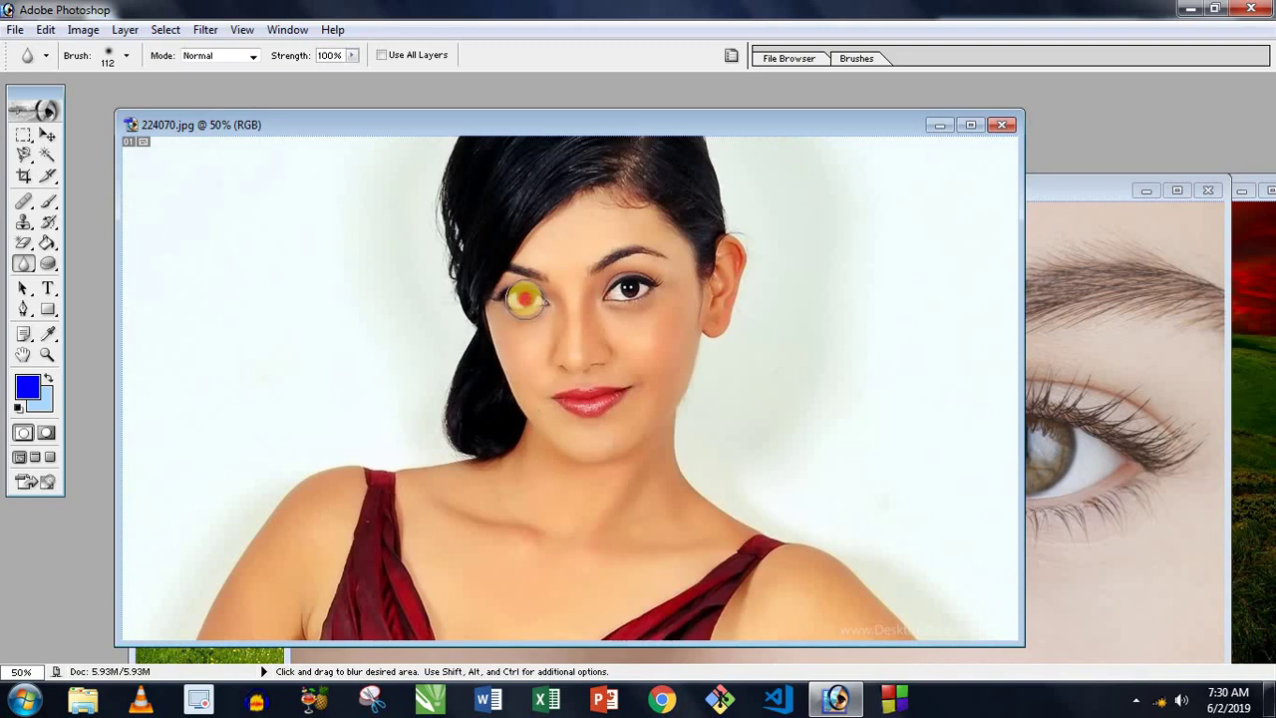
Blur the portrait's left eye, undoing an accidental blur on the lips.
mouse_move(535, 306)
mouse_down()
mouse_move(511, 297)
mouse_move(528, 311)
mouse_up()
mouse_move(581, 403)
mouse_down()
mouse_move(598, 399)
mouse_move(584, 407)
mouse_up()
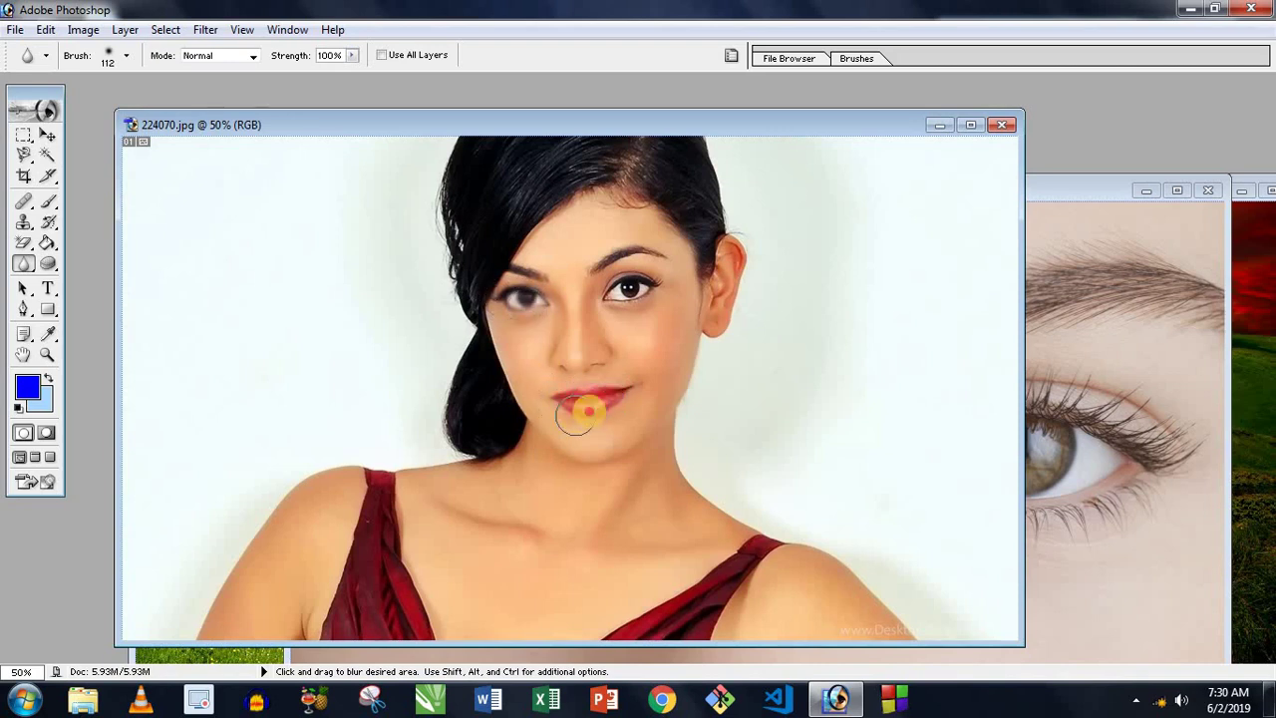
key(ctrl+z)
drag(523, 301, 534, 315)
Select the Sharpen Tool with a 167 px brush diameter.
right_click(26, 267)
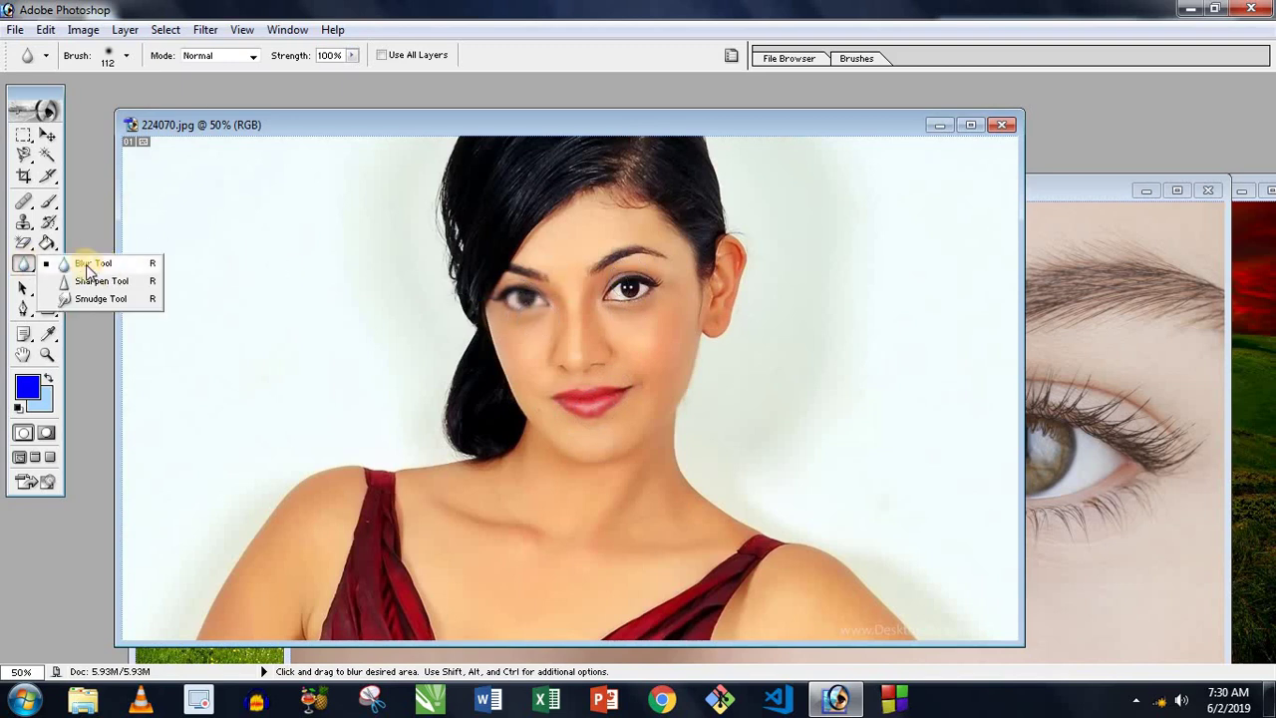
click(87, 283)
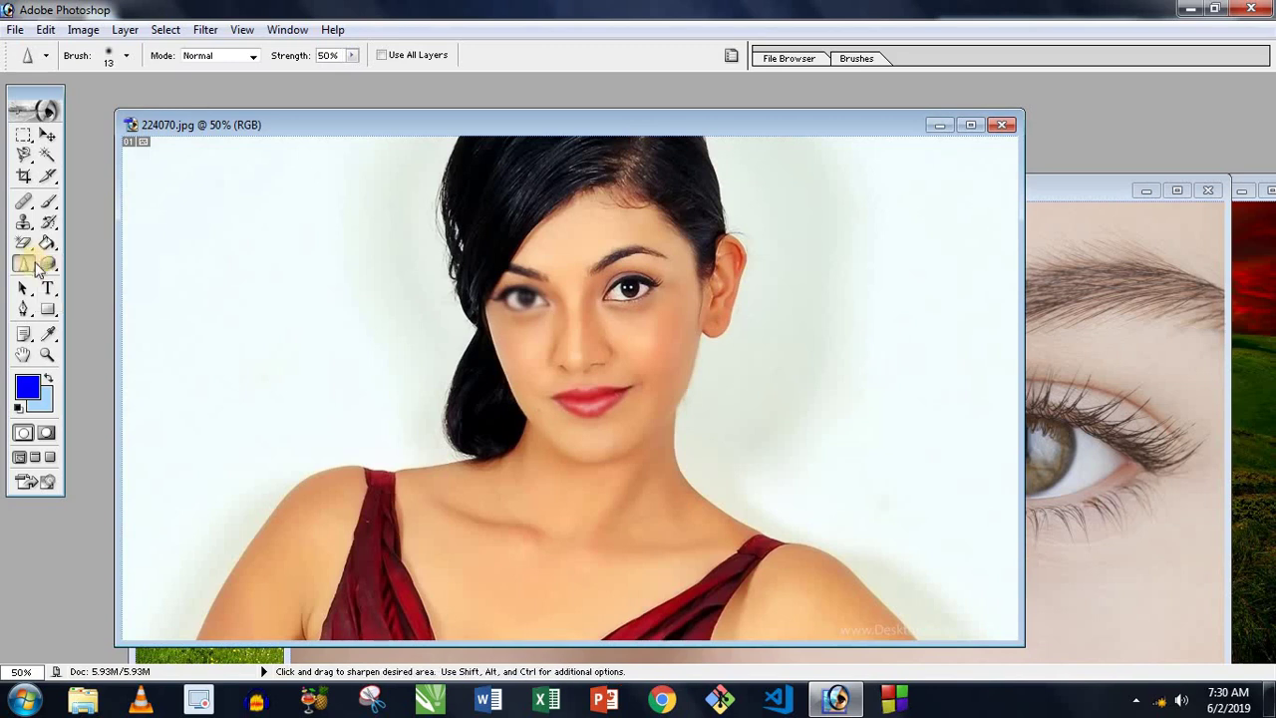
right_click(24, 264)
click(87, 282)
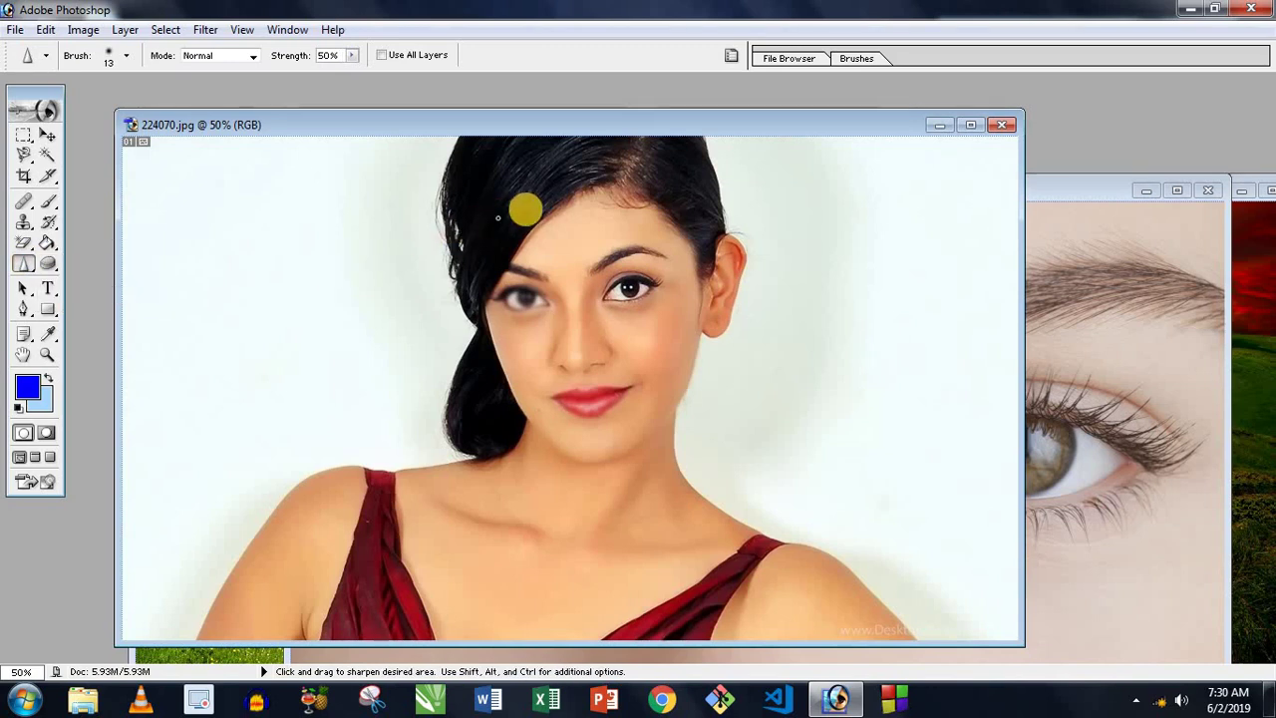
right_click(525, 207)
drag(596, 240, 620, 243)
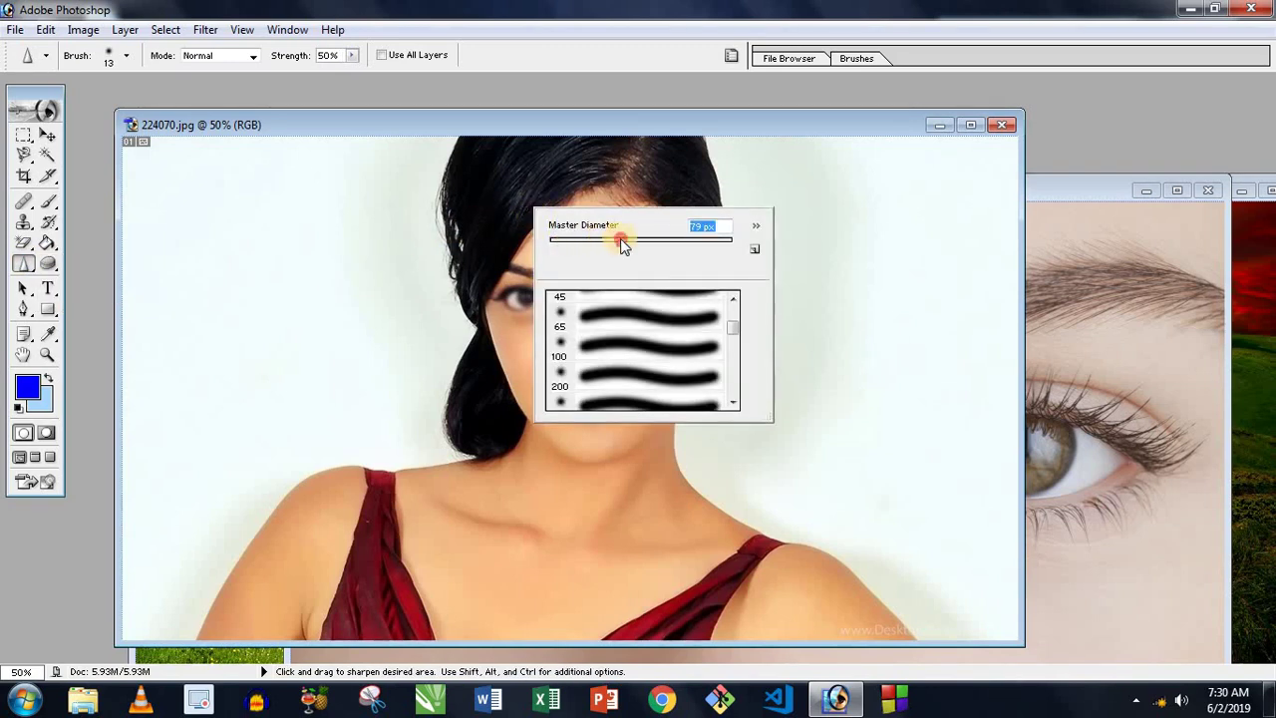
click(673, 241)
click(598, 151)
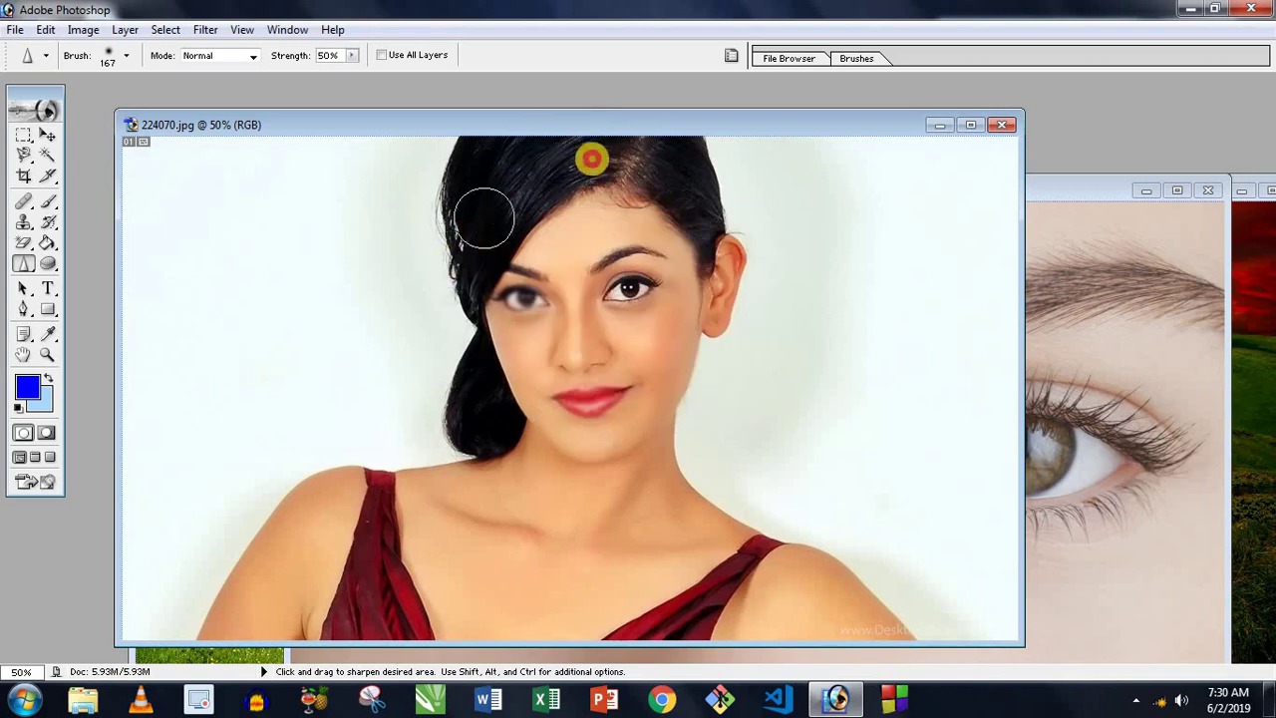
Sharpen the hair from the crown down to around her right ear.
mouse_move(591, 157)
mouse_down()
mouse_move(569, 156)
mouse_move(644, 177)
mouse_move(706, 234)
mouse_move(499, 200)
mouse_up()
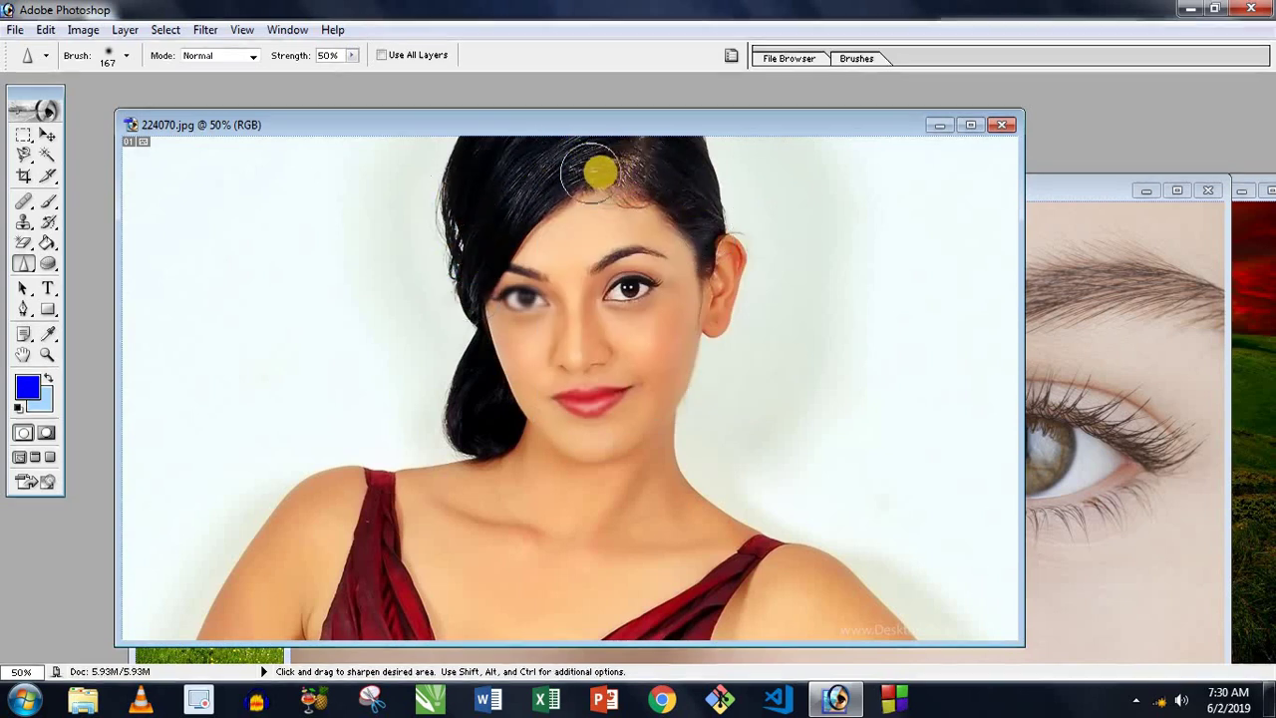
mouse_move(584, 171)
mouse_down()
mouse_move(489, 270)
mouse_move(439, 370)
mouse_up()
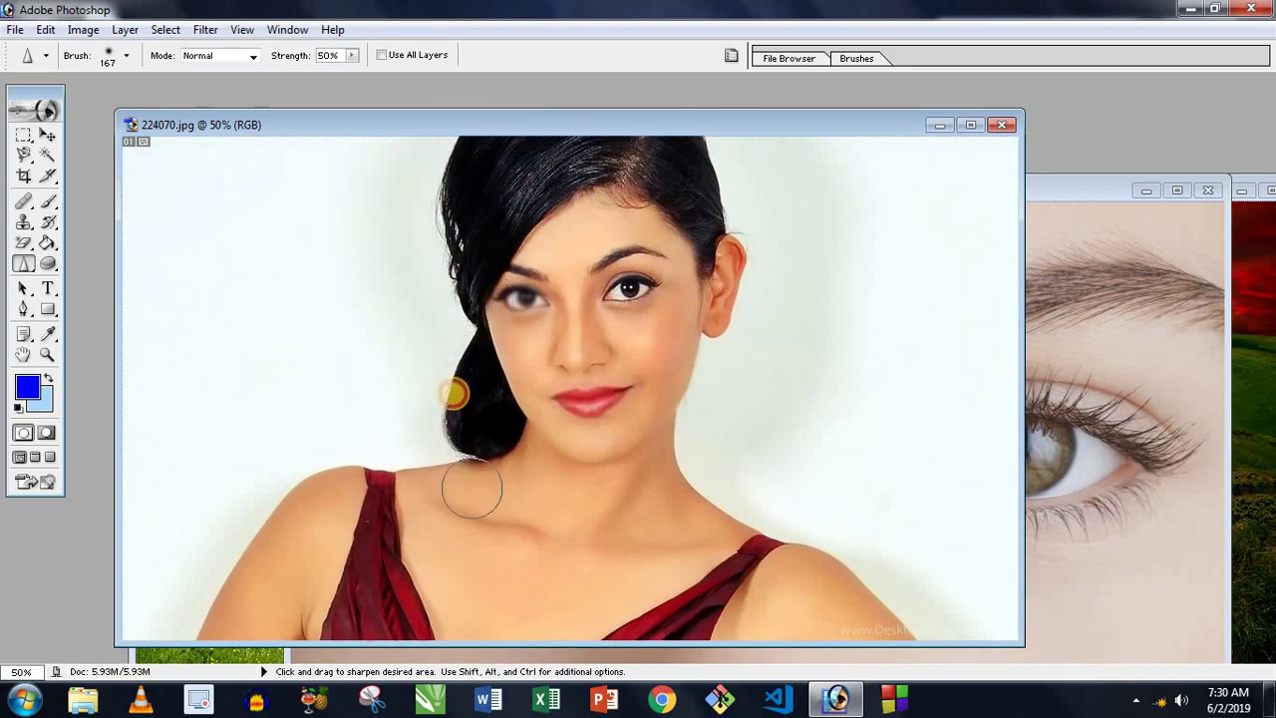
mouse_move(471, 488)
mouse_down()
mouse_move(485, 415)
mouse_move(459, 527)
mouse_move(541, 448)
mouse_move(536, 218)
mouse_move(760, 296)
mouse_move(714, 220)
mouse_move(694, 436)
mouse_move(707, 206)
mouse_move(689, 370)
mouse_up()
mouse_move(678, 119)
mouse_down()
mouse_move(689, 376)
mouse_move(737, 140)
mouse_up()
mouse_move(694, 258)
mouse_down()
mouse_move(552, 277)
mouse_move(780, 260)
mouse_move(739, 204)
mouse_move(768, 223)
mouse_move(747, 199)
mouse_move(721, 207)
mouse_move(748, 205)
mouse_move(837, 521)
mouse_move(768, 589)
mouse_move(838, 573)
mouse_up()
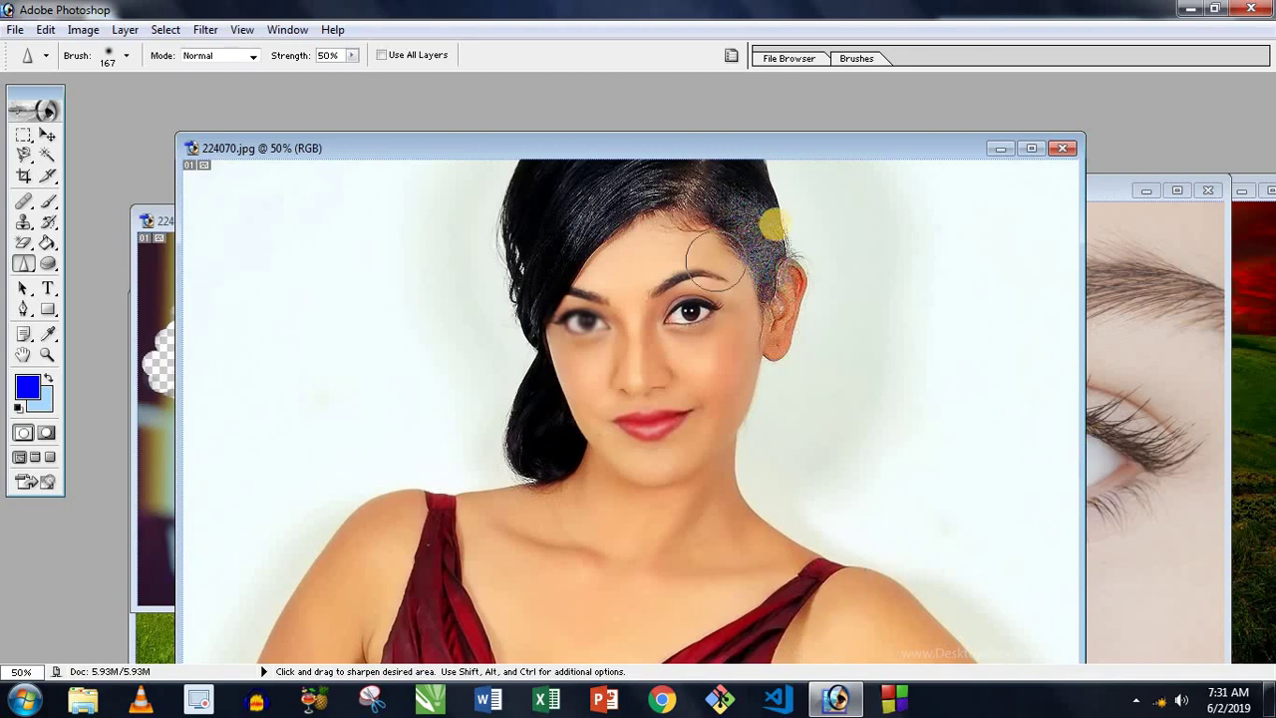
drag(23, 263, 79, 297)
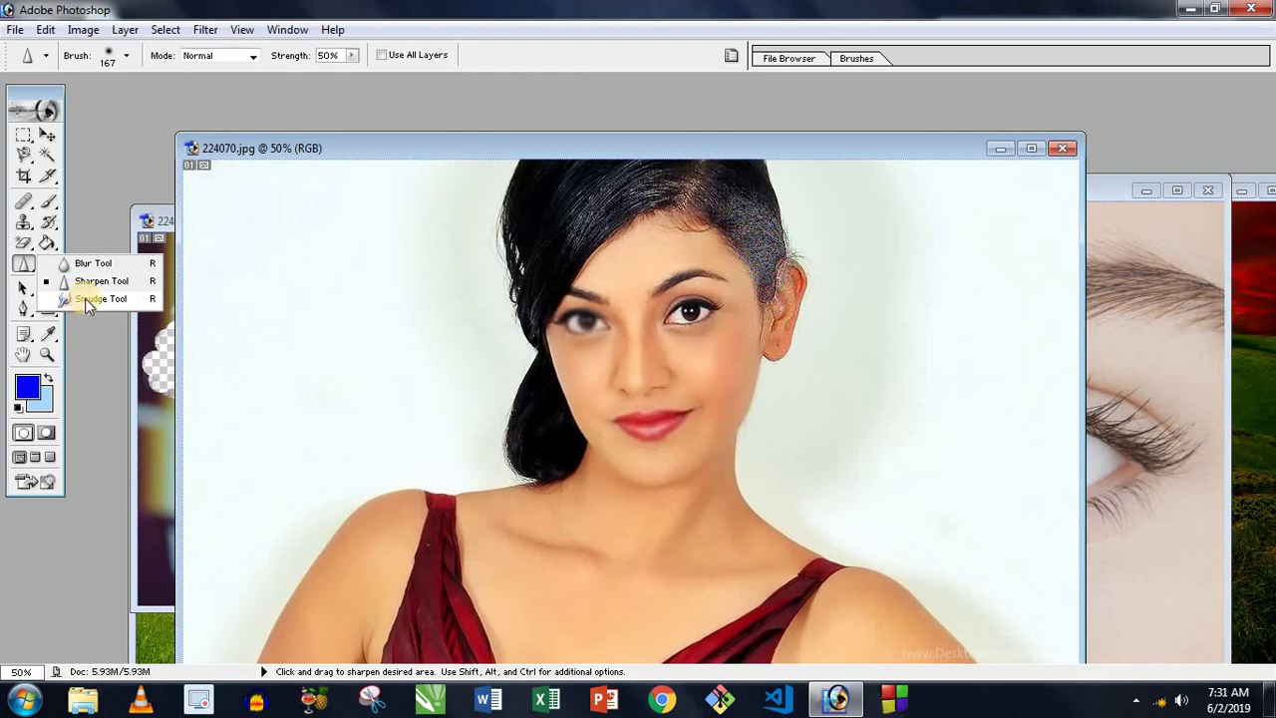
Select the Smudge Tool and enlarge its brush diameter.
click(92, 299)
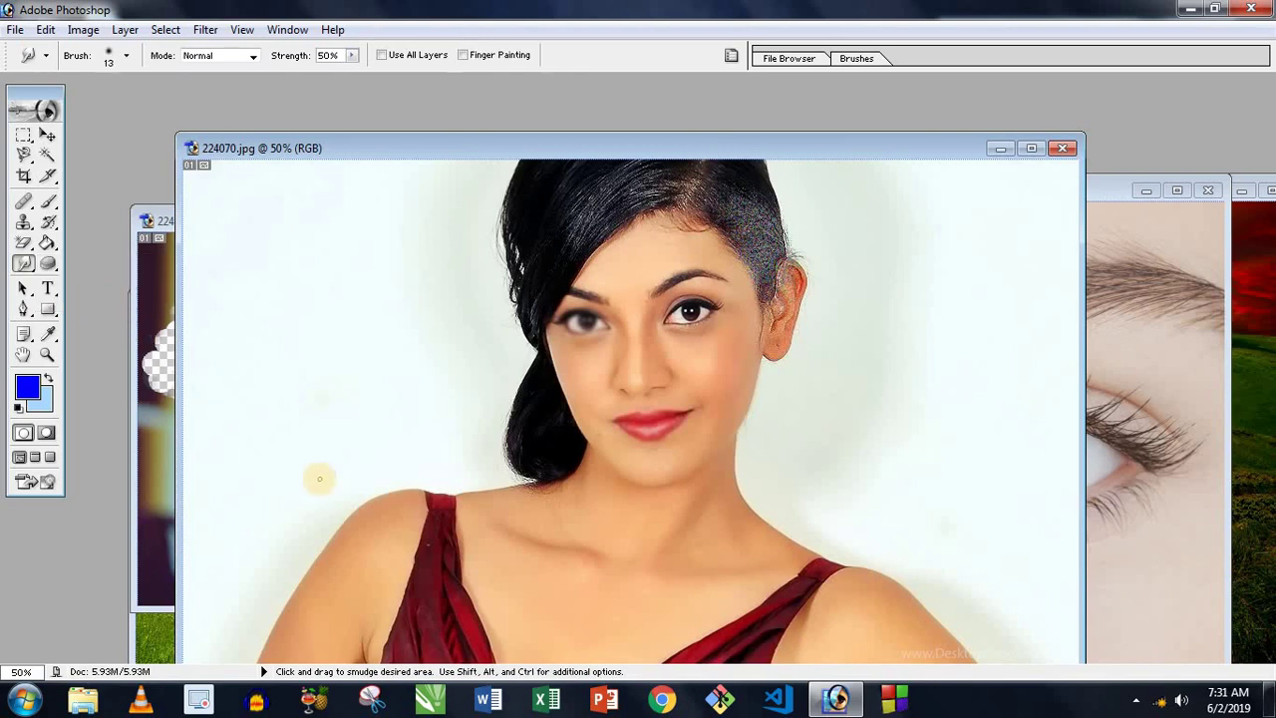
drag(30, 277, 93, 299)
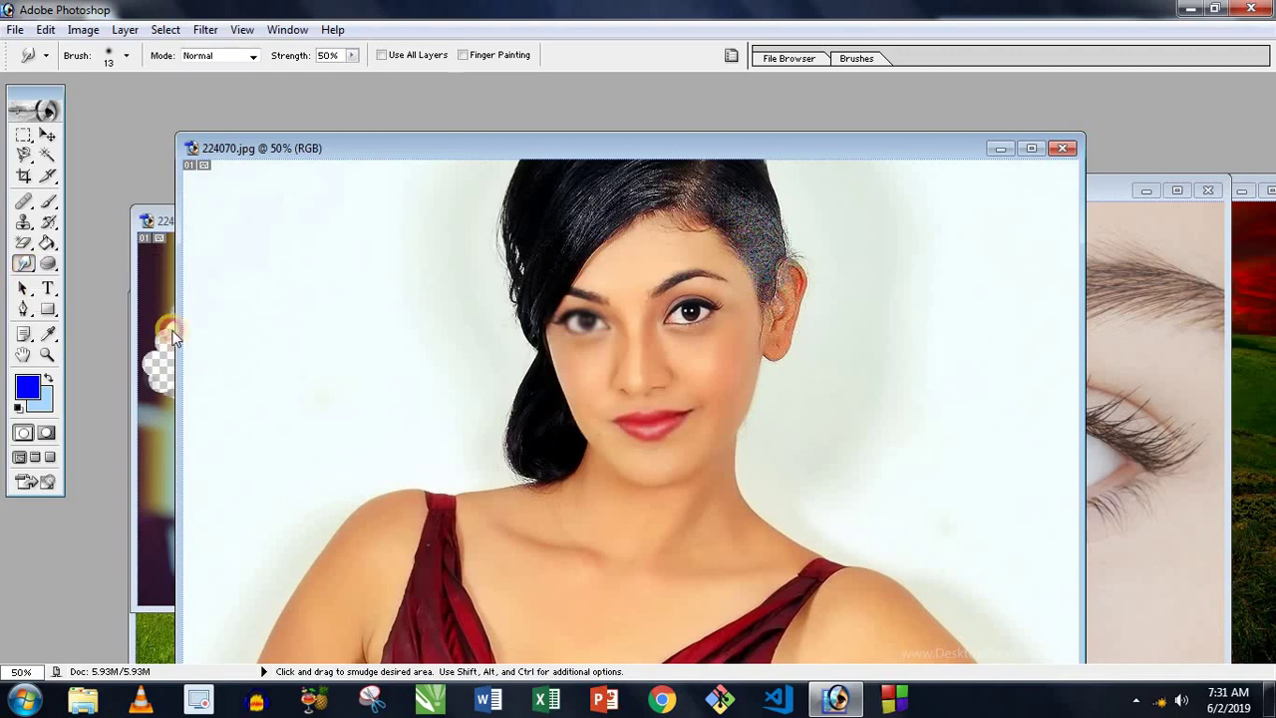
right_click(305, 352)
drag(369, 385, 392, 385)
click(372, 327)
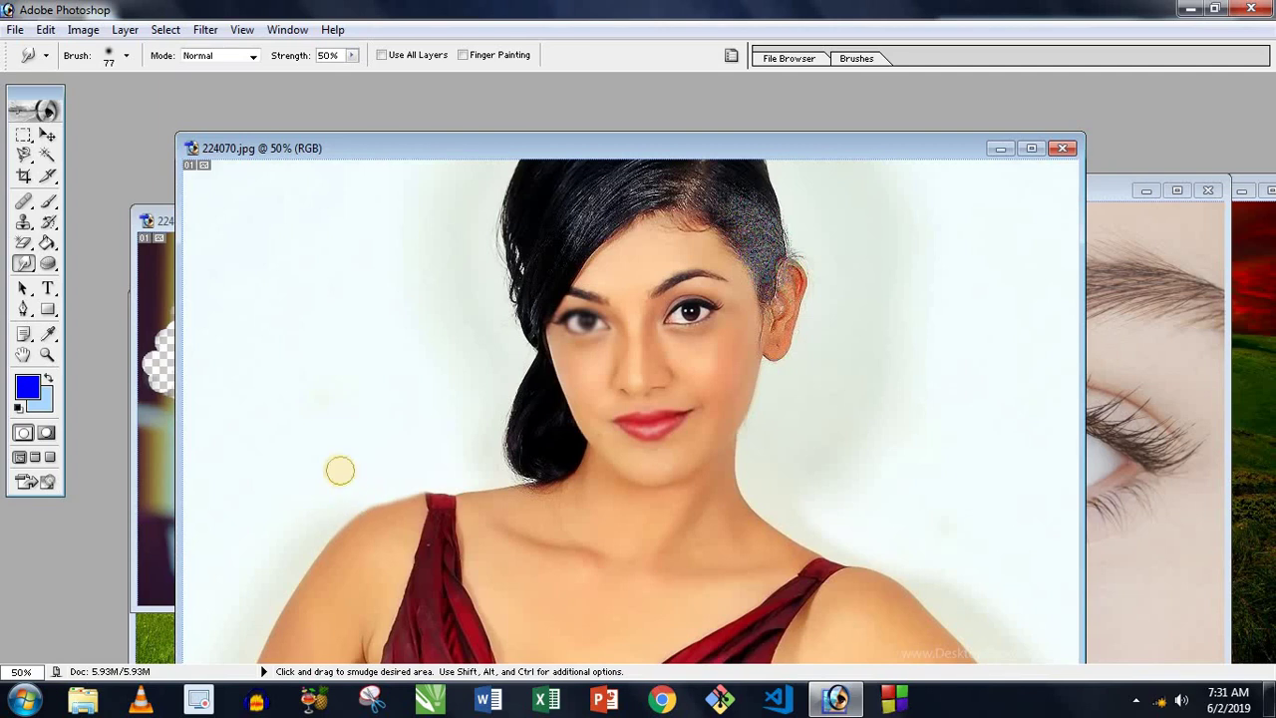
Smear the left and right shoulder edges into the white background.
drag(346, 491, 391, 539)
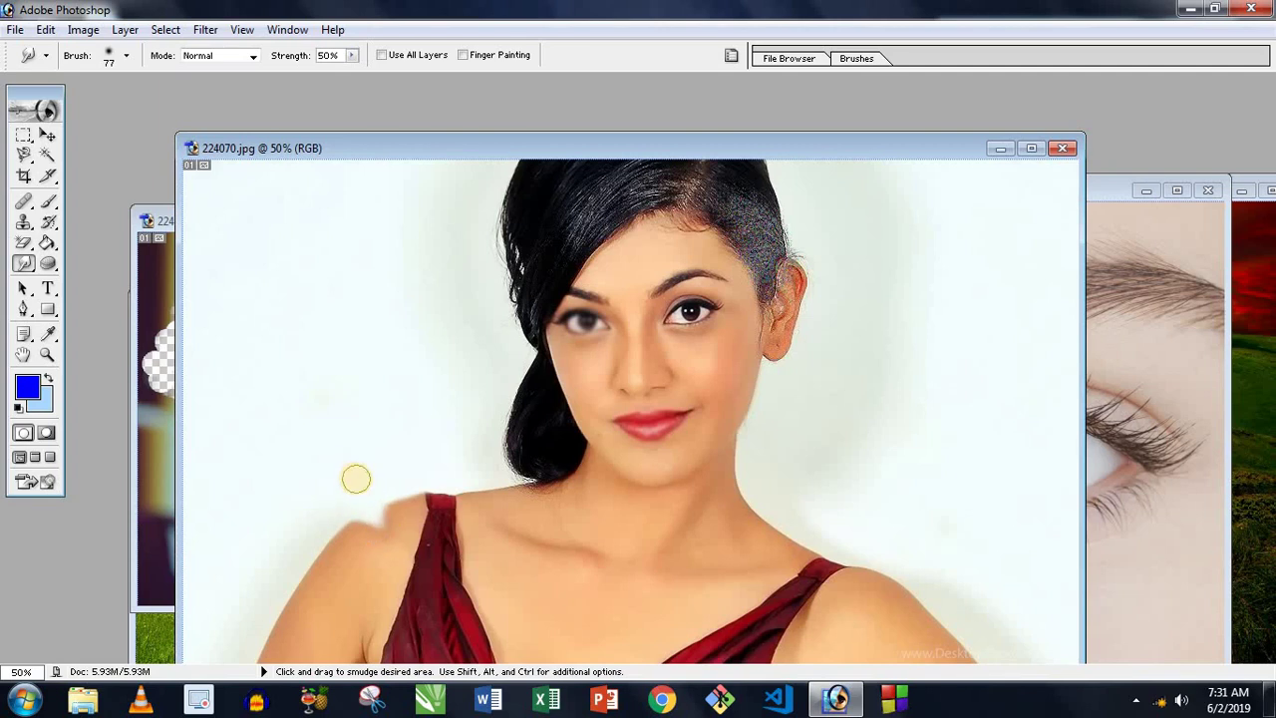
mouse_move(356, 475)
mouse_down()
mouse_move(407, 578)
mouse_move(369, 584)
mouse_move(299, 542)
mouse_move(350, 604)
mouse_move(339, 641)
mouse_up()
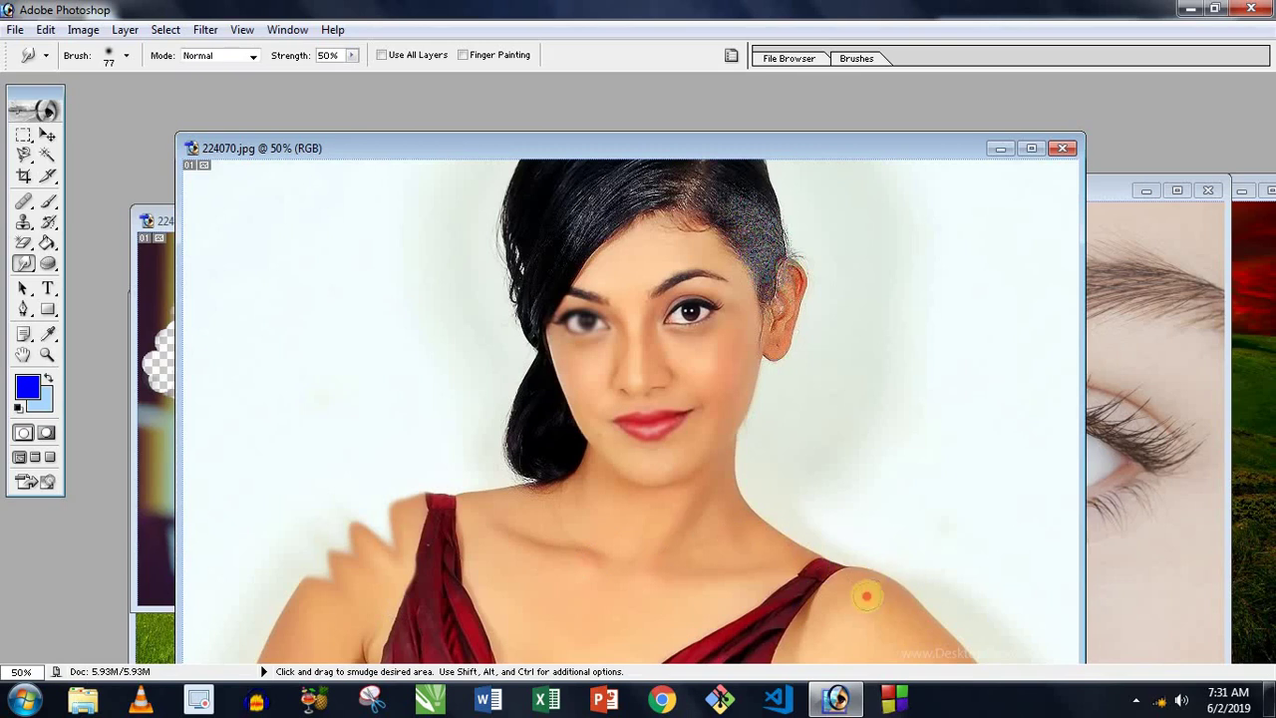
mouse_move(860, 589)
mouse_down()
mouse_move(920, 539)
mouse_move(891, 598)
mouse_up()
mouse_move(940, 550)
mouse_down()
mouse_move(894, 597)
mouse_move(917, 622)
mouse_move(968, 578)
mouse_up()
mouse_move(936, 628)
mouse_down()
mouse_move(985, 595)
mouse_move(968, 604)
mouse_up()
drag(846, 609, 888, 608)
drag(565, 520, 624, 541)
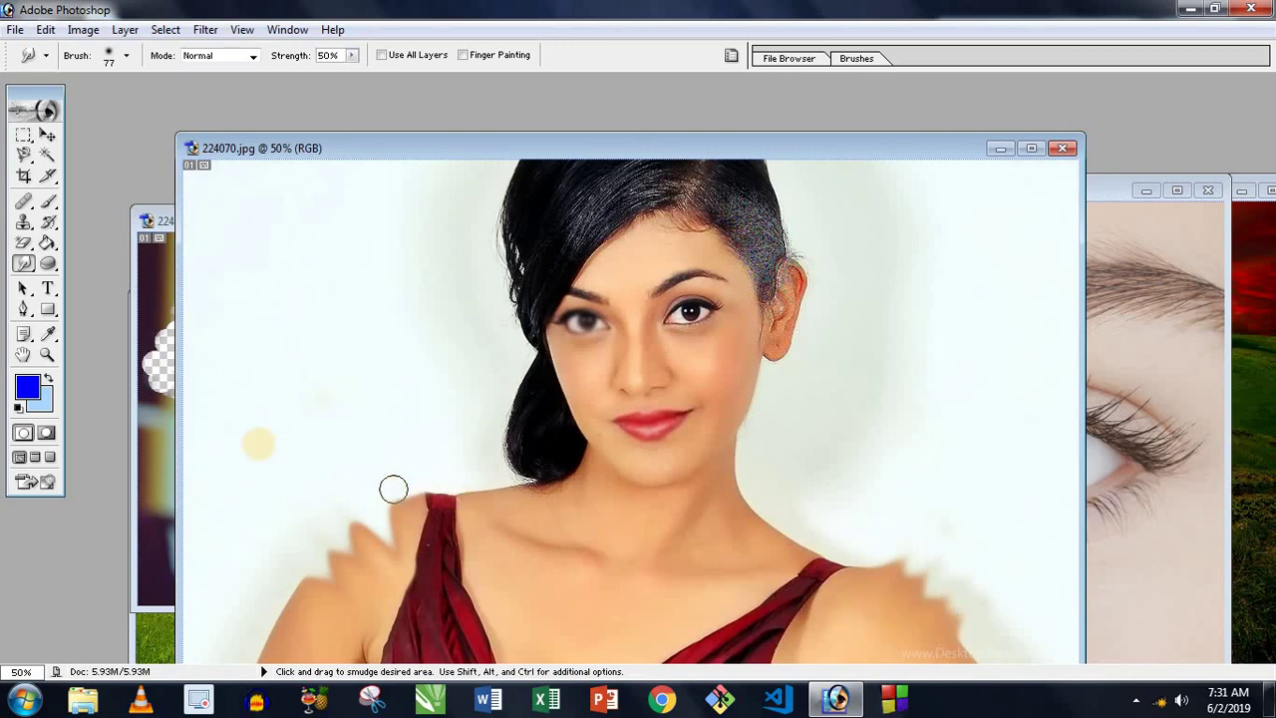
Paint the original hair and shoulders back with the History Brush.
click(50, 223)
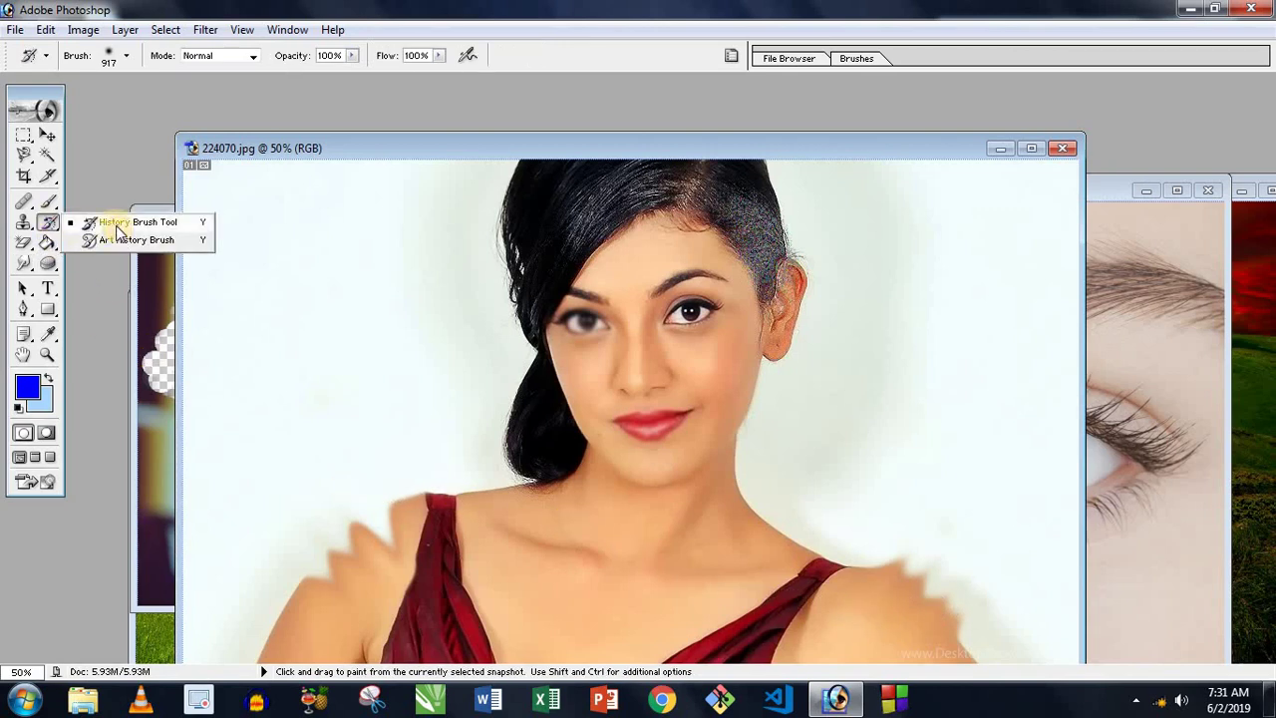
mouse_move(641, 270)
mouse_down()
mouse_move(434, 405)
mouse_move(319, 558)
mouse_up()
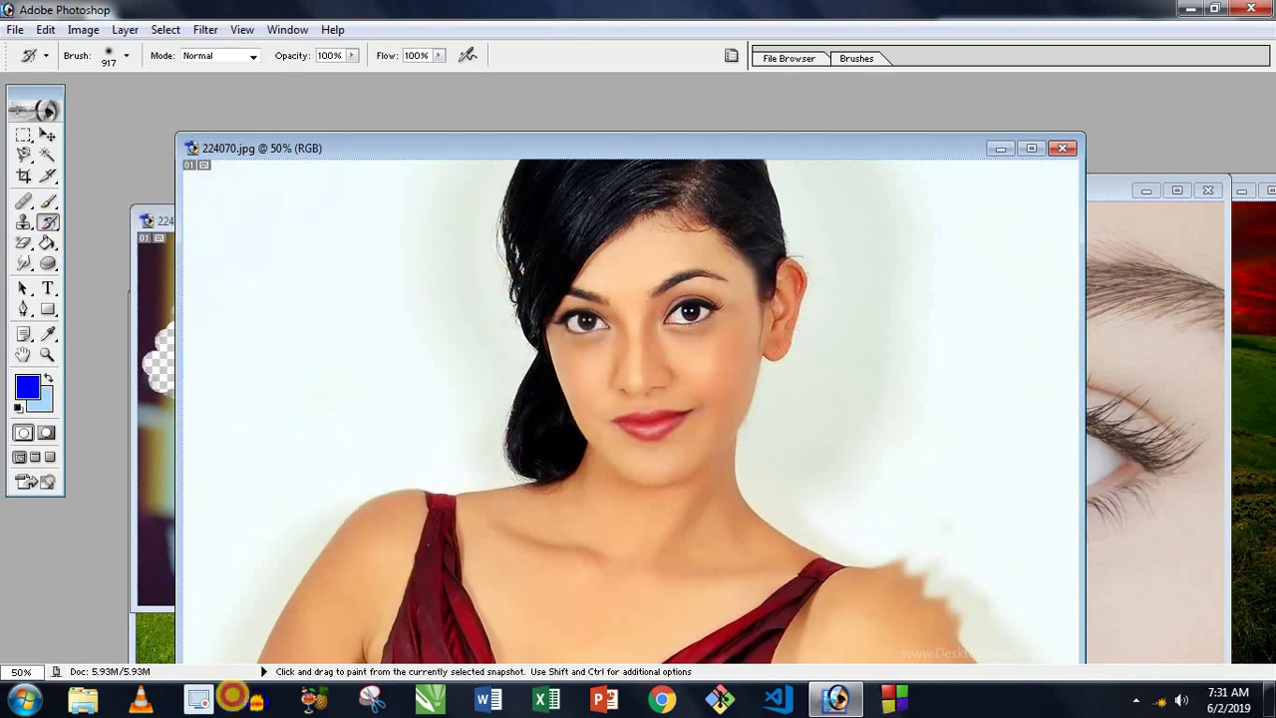
drag(1043, 610, 720, 539)
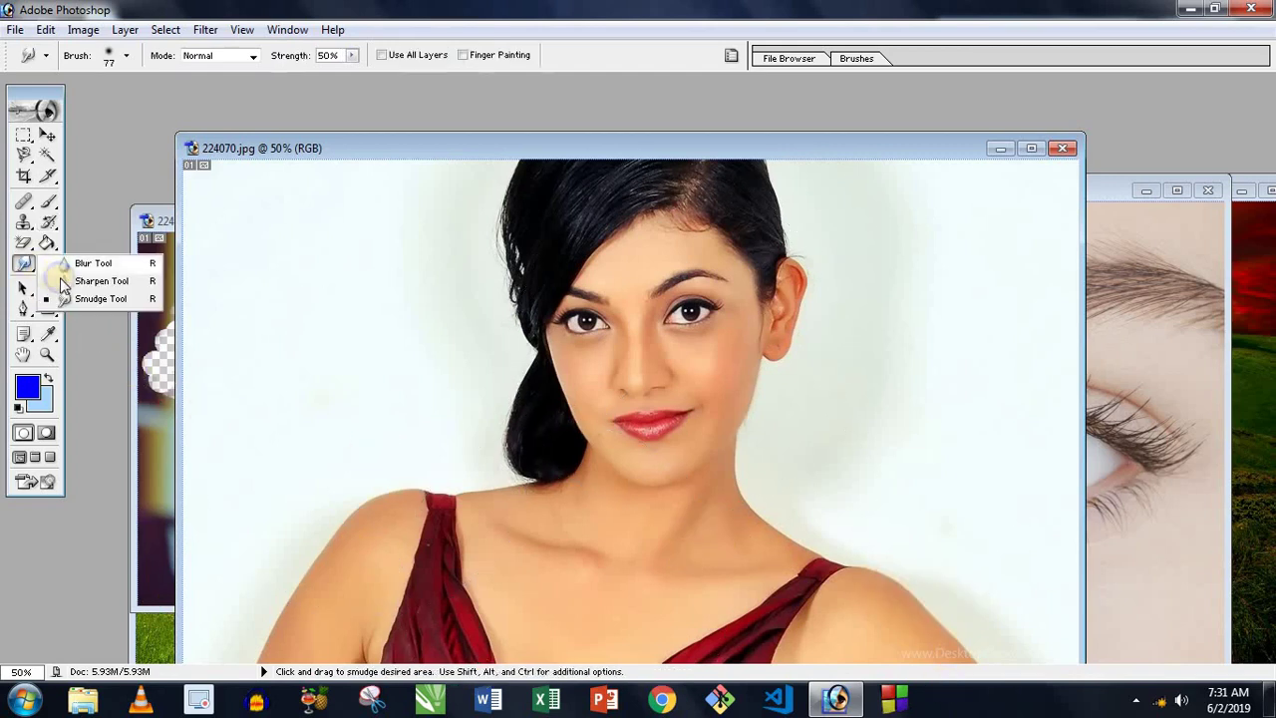
Smudge the red dress strap edges into her shoulder and chest skin.
drag(26, 267, 95, 304)
drag(254, 549, 521, 476)
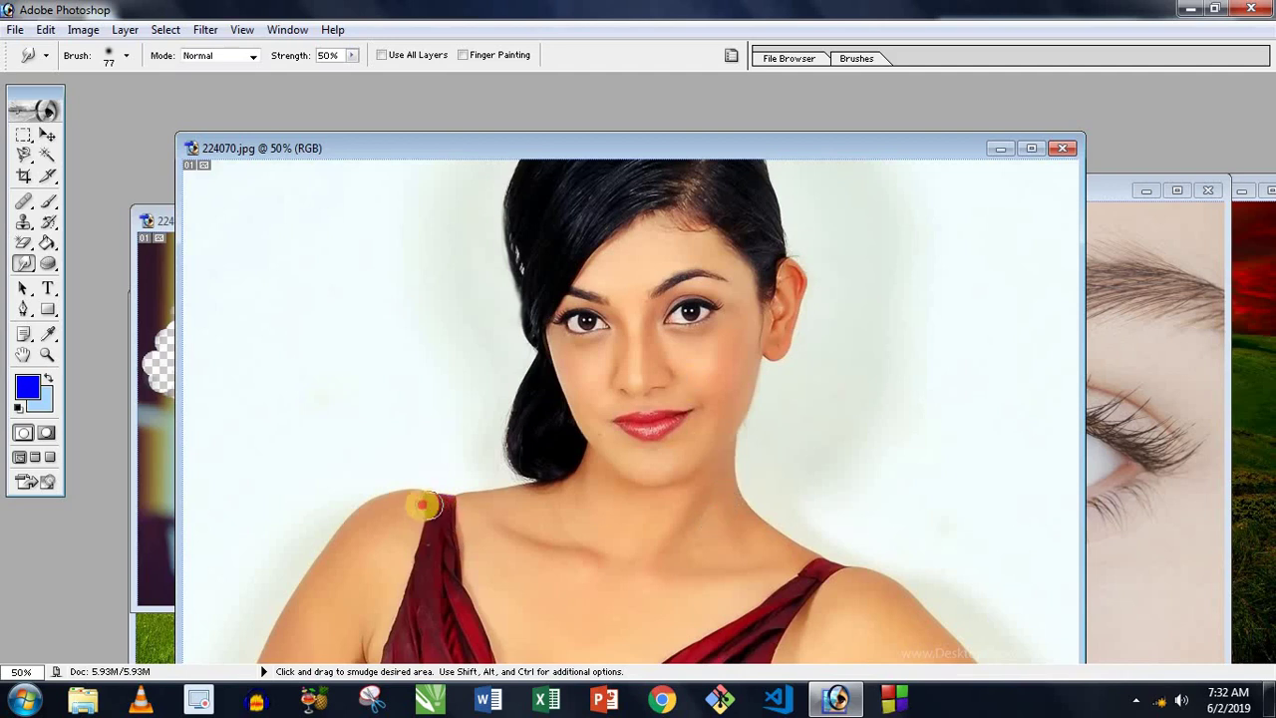
drag(421, 505, 417, 539)
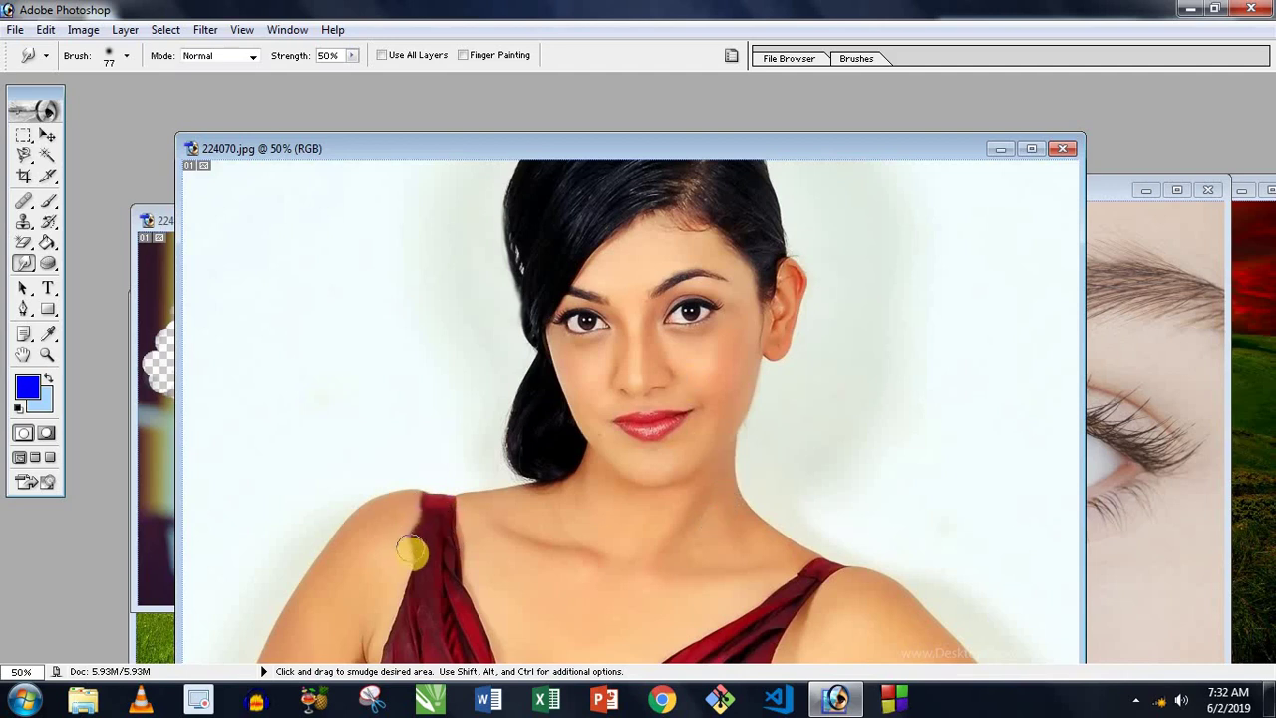
drag(396, 595, 409, 567)
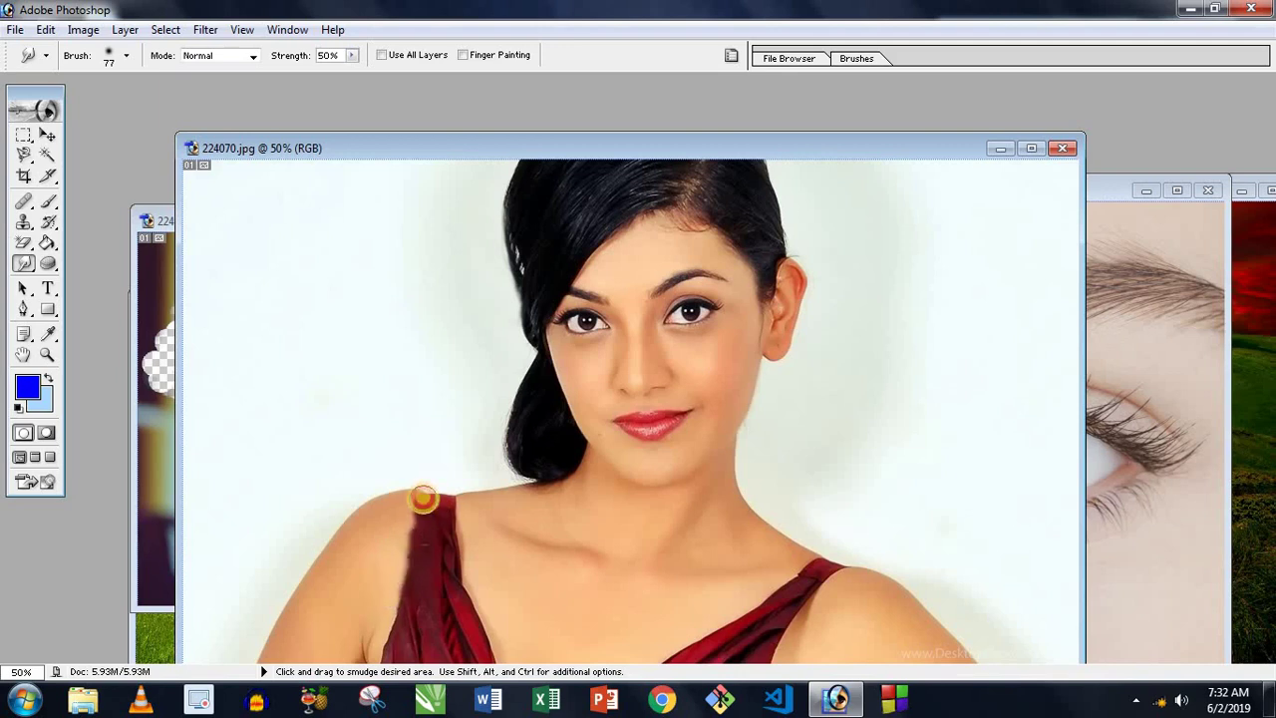
mouse_move(423, 498)
mouse_down()
mouse_move(426, 512)
mouse_move(455, 515)
mouse_move(462, 542)
mouse_move(463, 615)
mouse_move(441, 516)
mouse_move(439, 599)
mouse_move(415, 609)
mouse_move(439, 613)
mouse_up()
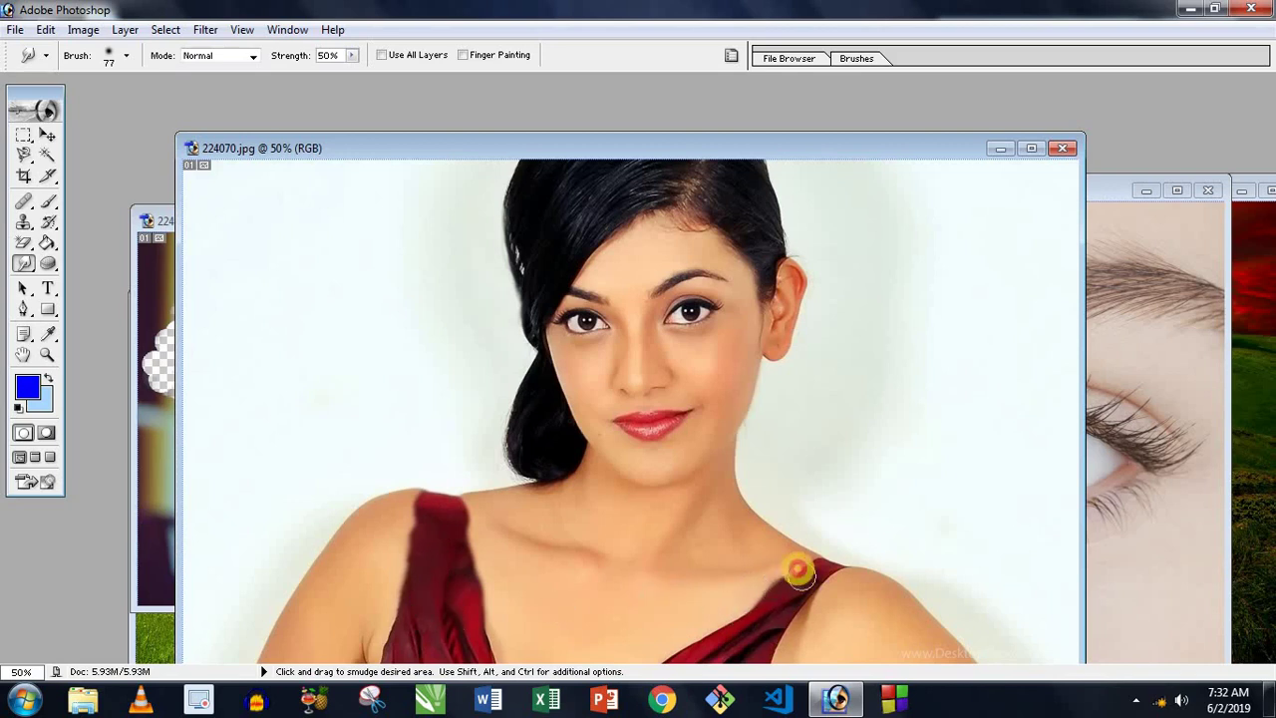
drag(797, 569, 732, 628)
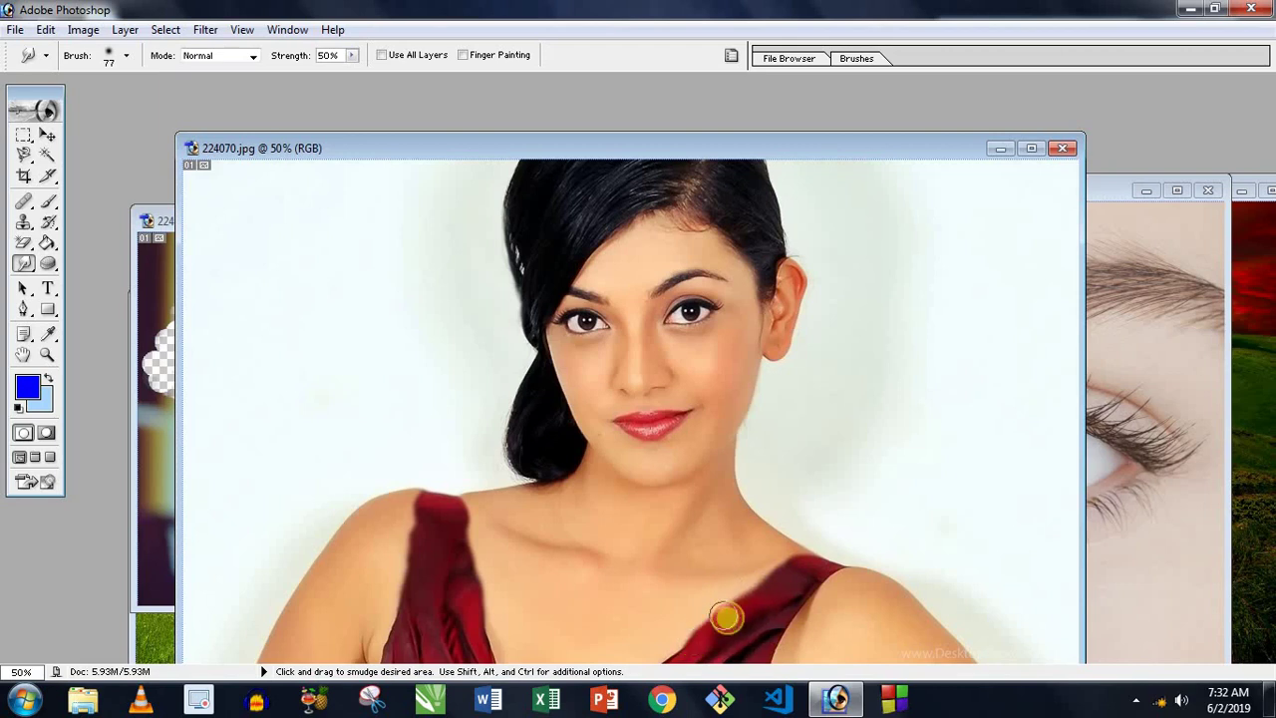
mouse_move(752, 596)
mouse_down()
mouse_move(762, 590)
mouse_move(720, 632)
mouse_up()
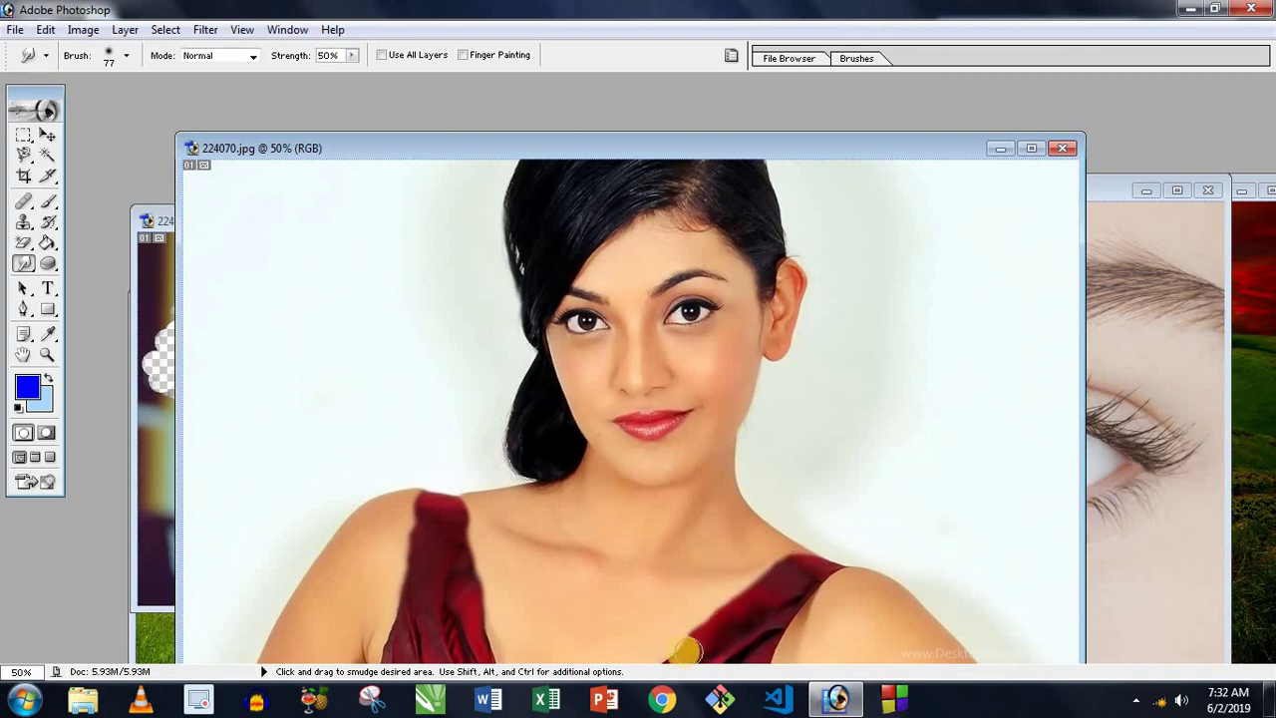
Smudge the end of the left eyebrow and the inner end of the right eyebrow in the eyes photo.
click(1119, 475)
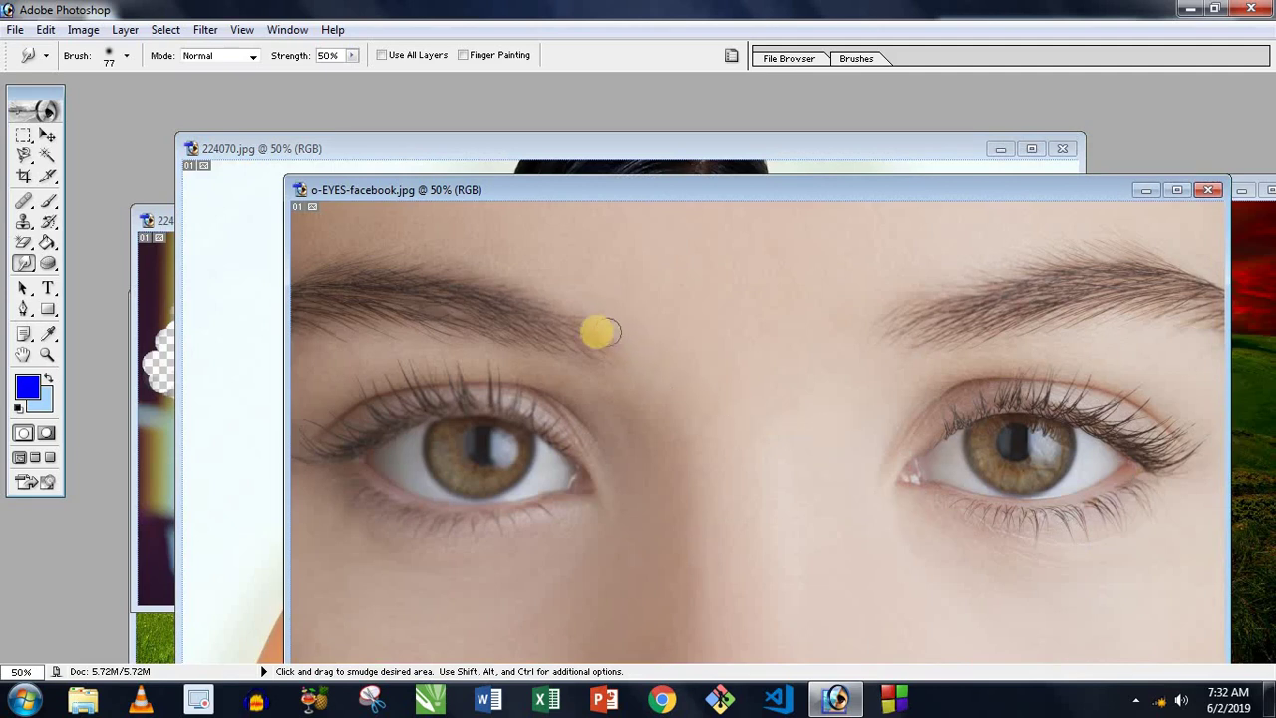
drag(549, 319, 636, 372)
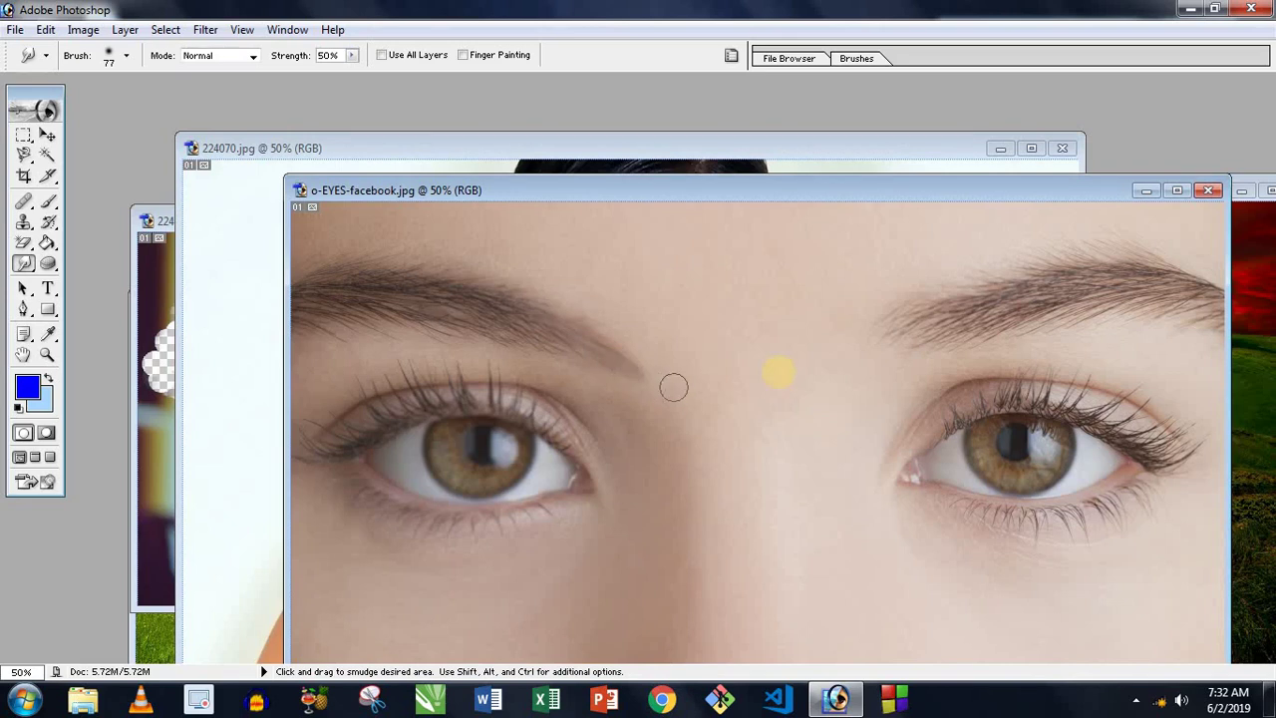
drag(854, 348, 951, 317)
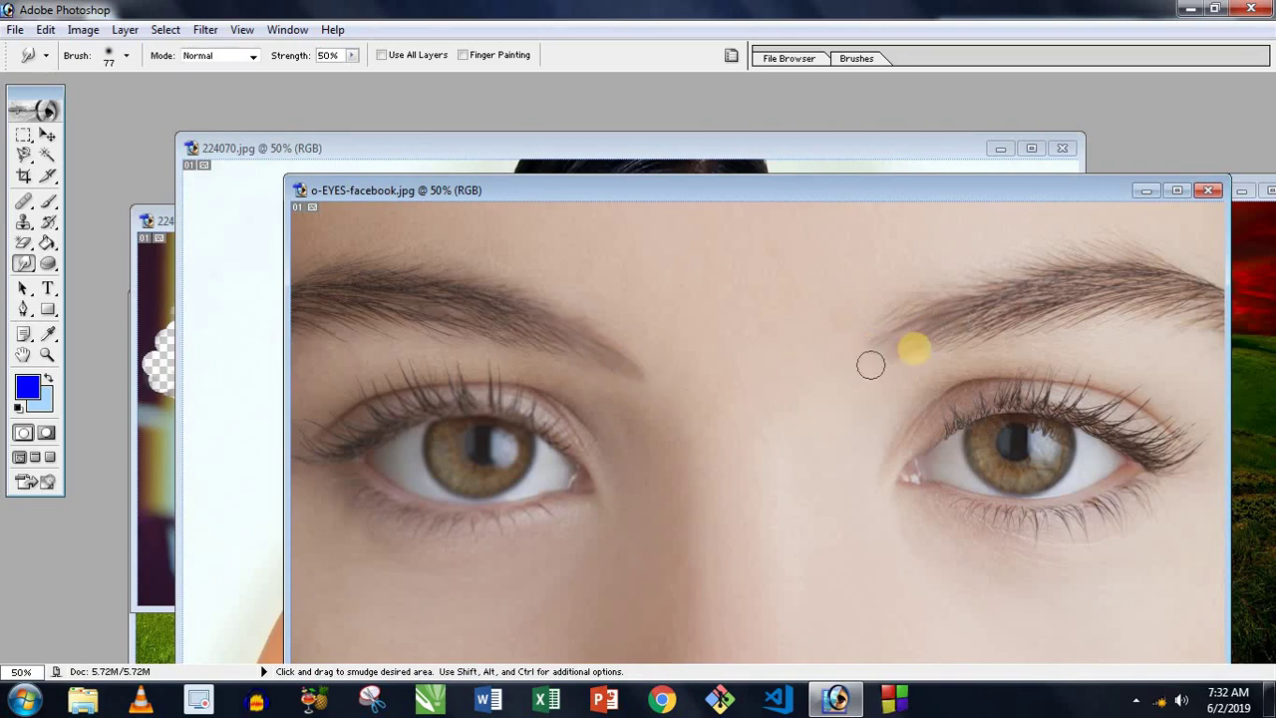
mouse_move(883, 359)
mouse_down()
mouse_move(922, 344)
mouse_move(883, 368)
mouse_up()
drag(953, 342, 880, 373)
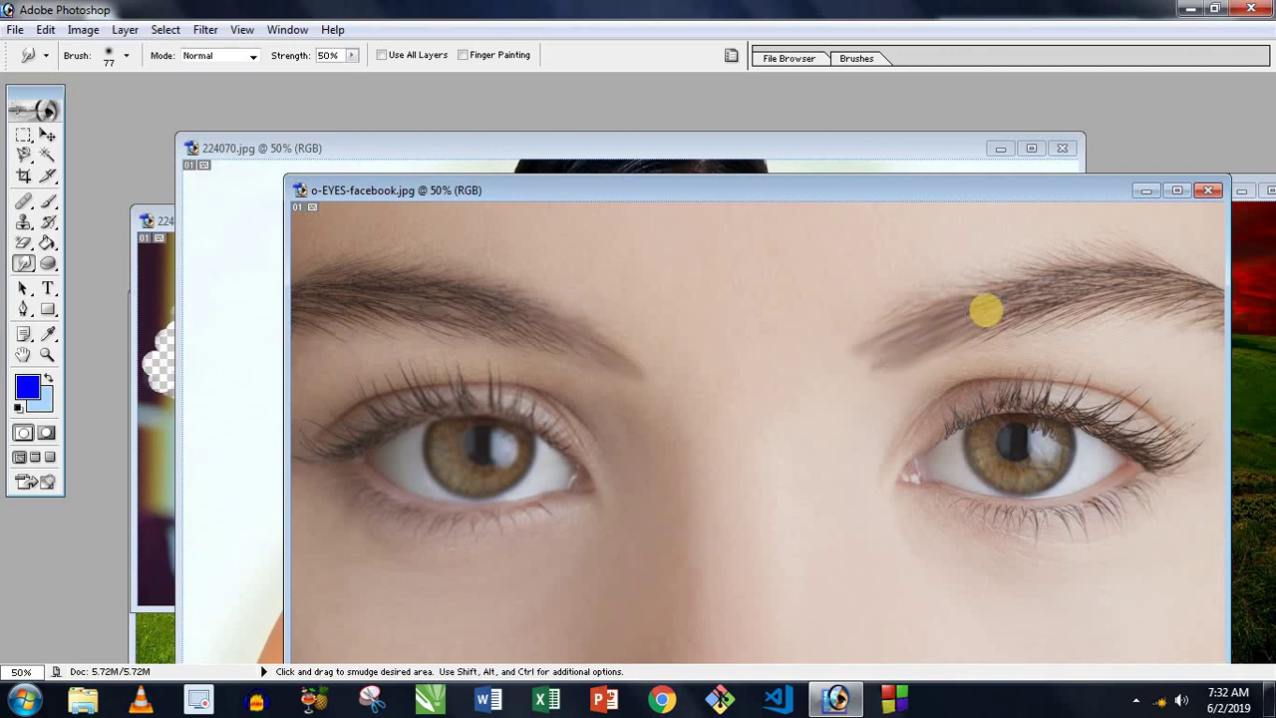
mouse_move(985, 311)
mouse_down()
mouse_move(886, 341)
mouse_move(891, 328)
mouse_move(878, 360)
mouse_up()
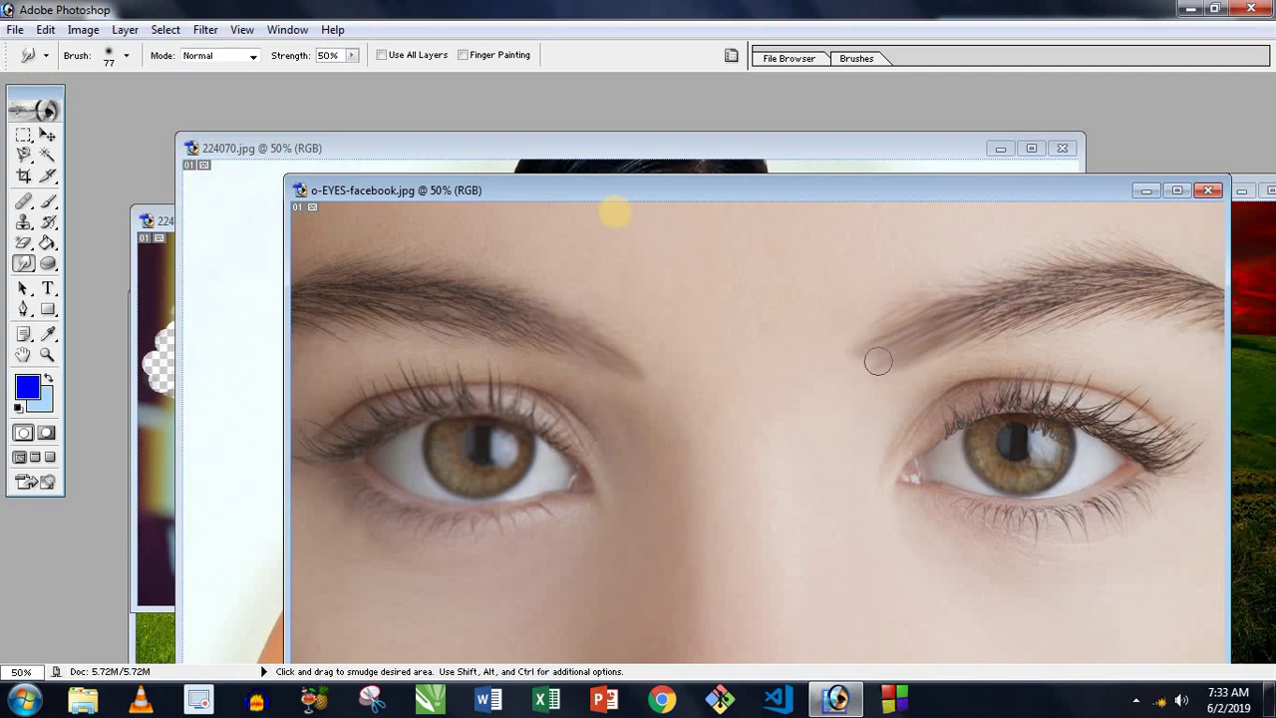
At 100% smudge strength, smear the right eyebrow toward its outer end, then bring 224070.jpg forward.
drag(353, 58, 432, 77)
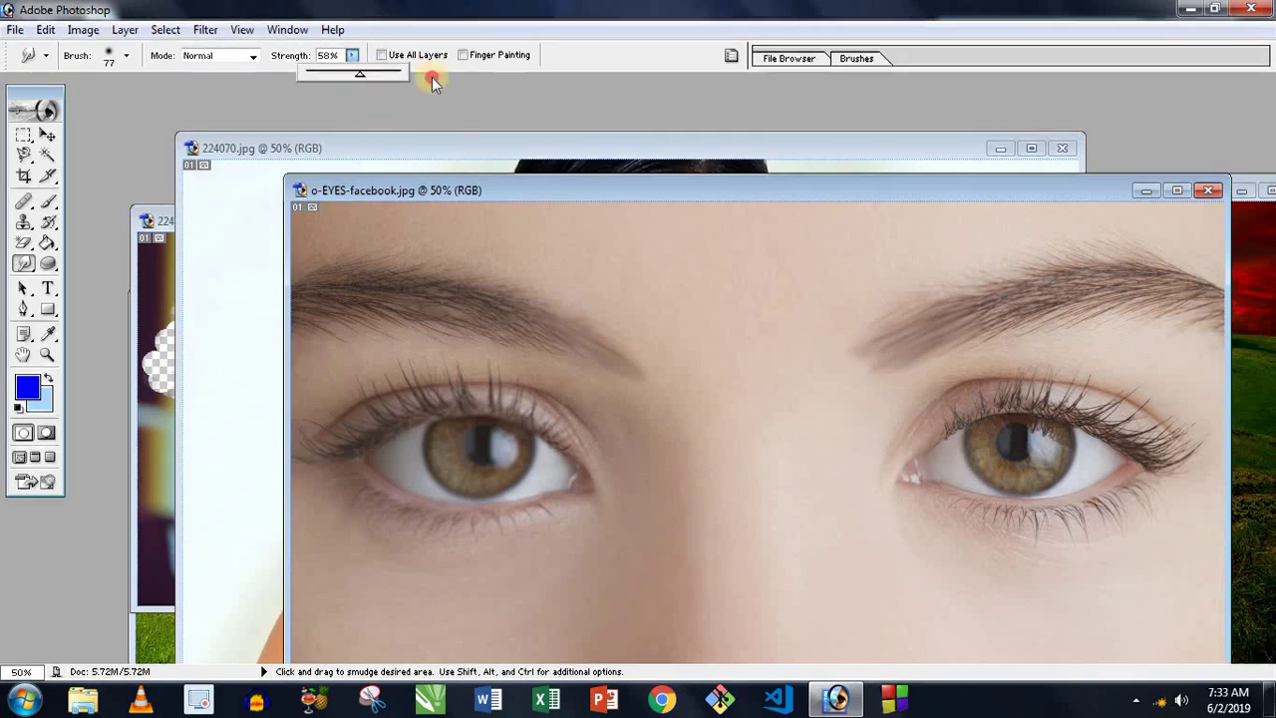
mouse_move(753, 293)
mouse_down()
mouse_move(987, 305)
mouse_move(946, 328)
mouse_move(1033, 293)
mouse_move(953, 336)
mouse_move(821, 375)
mouse_up()
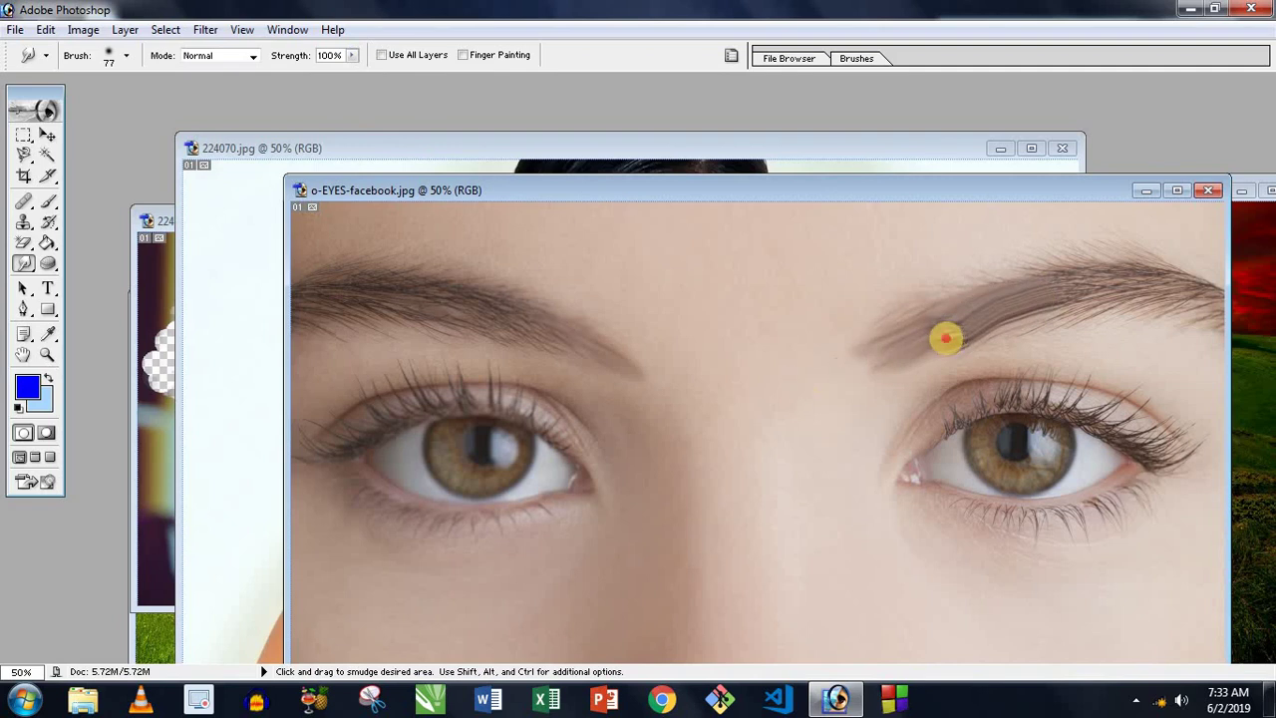
mouse_move(946, 339)
mouse_down()
mouse_move(1122, 282)
mouse_move(1170, 290)
mouse_up()
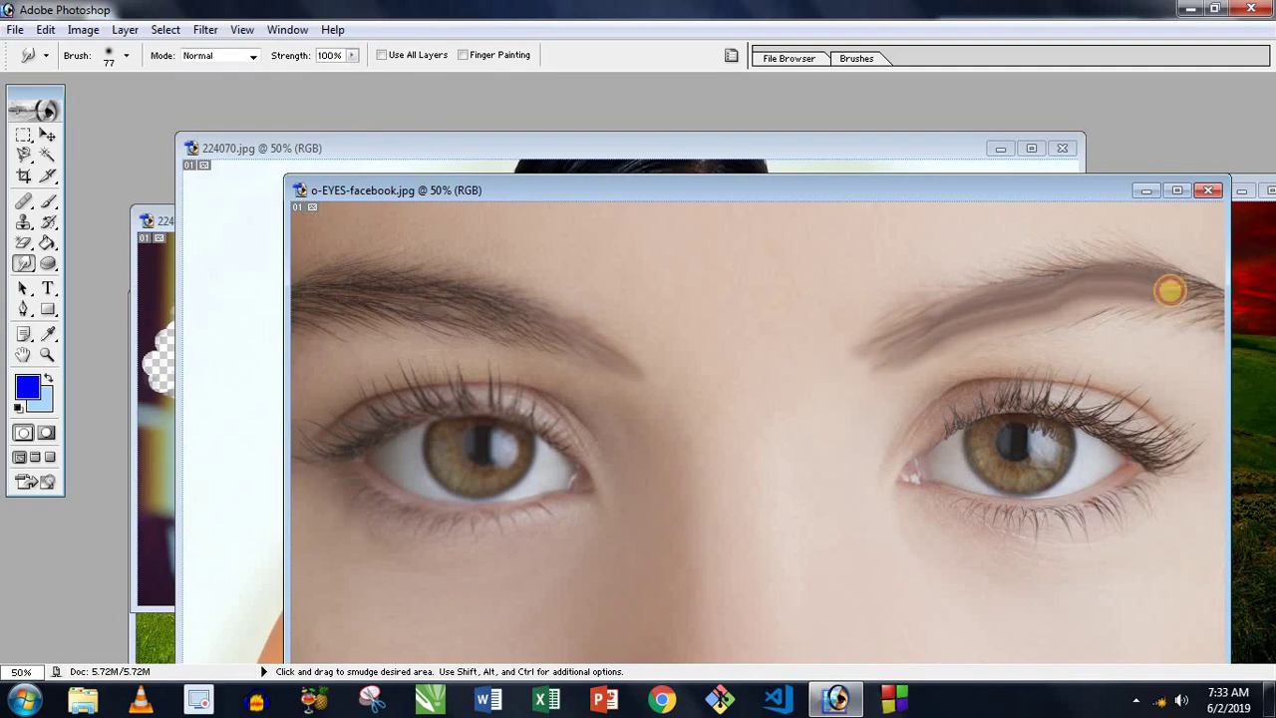
click(693, 169)
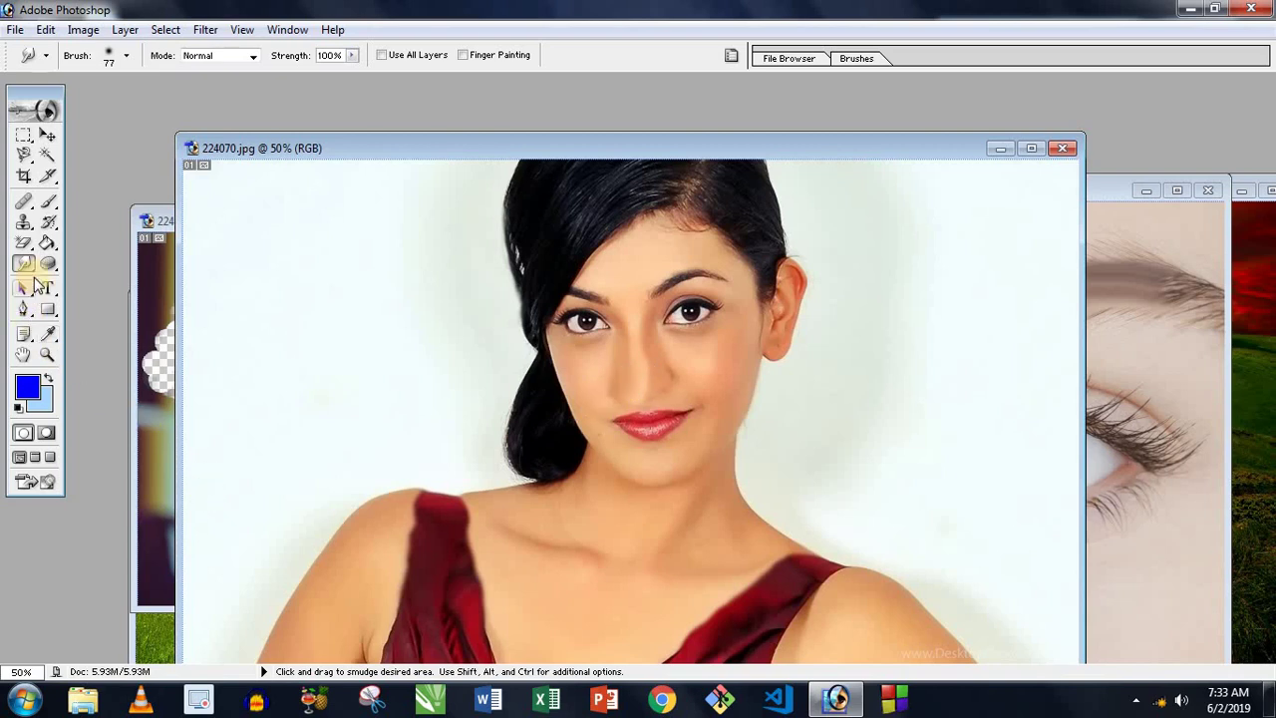
Paint the smudged face in 224070.jpg back to its original with the History Brush.
click(48, 221)
right_click(549, 270)
click(575, 265)
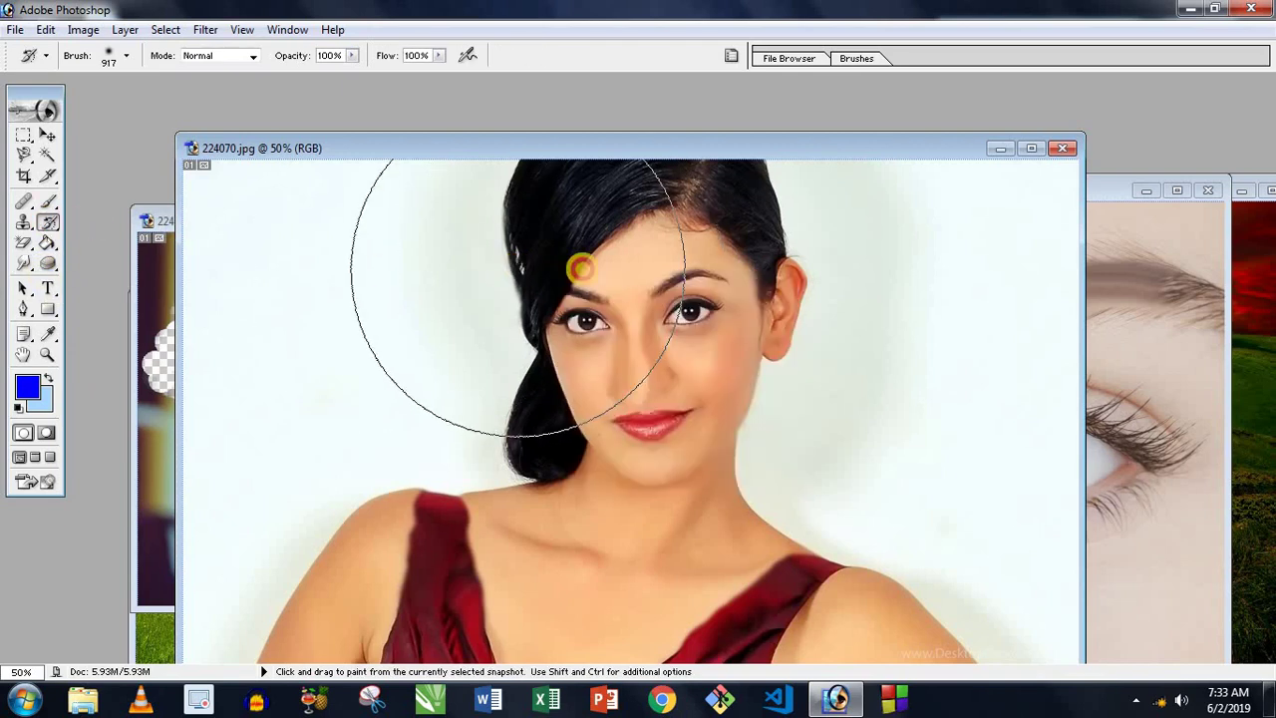
drag(519, 473, 638, 469)
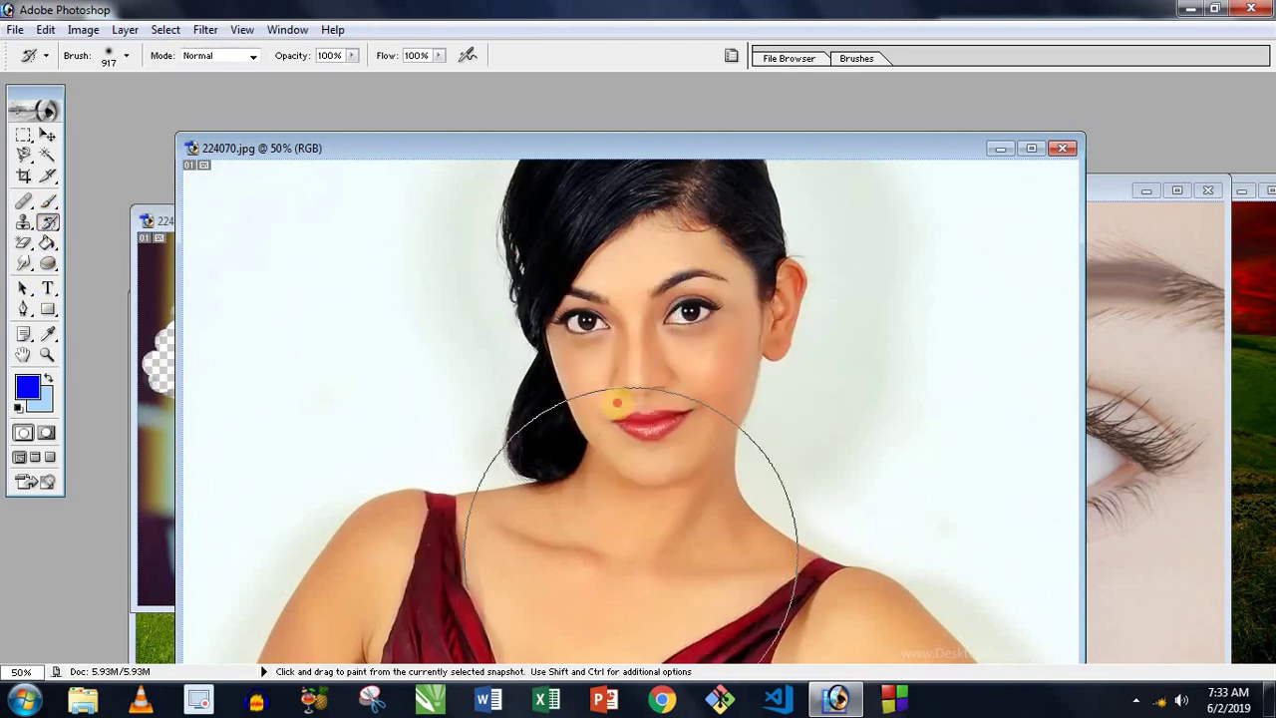
Bring 224039.jpg to the front, maximize it, and zoom in on the woman's face.
click(24, 262)
drag(47, 262, 113, 264)
click(170, 256)
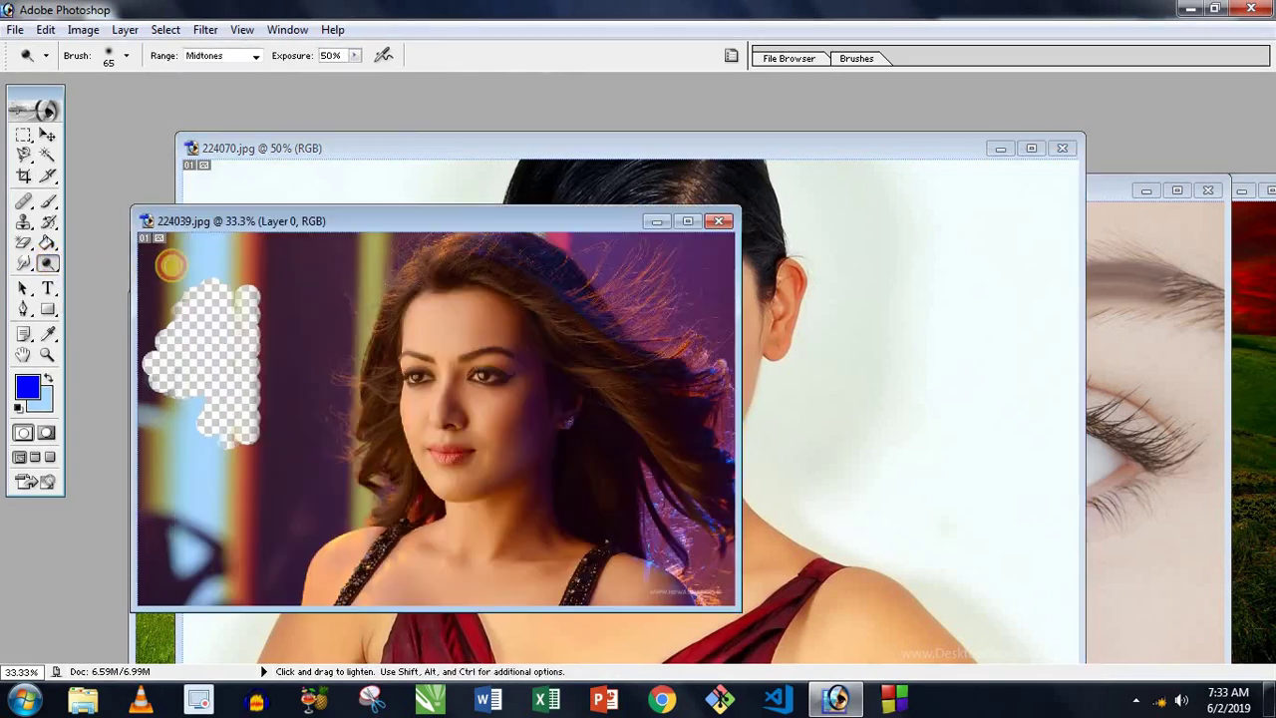
double_click(477, 224)
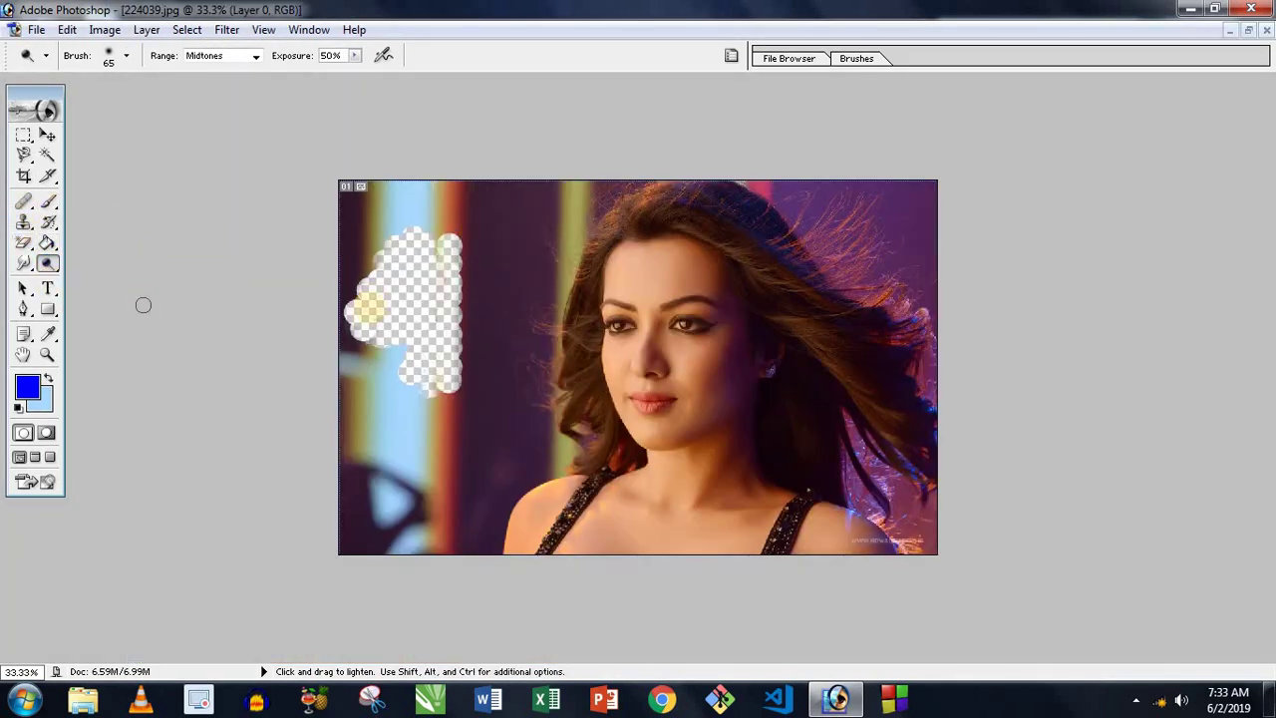
key(z)
drag(509, 200, 909, 529)
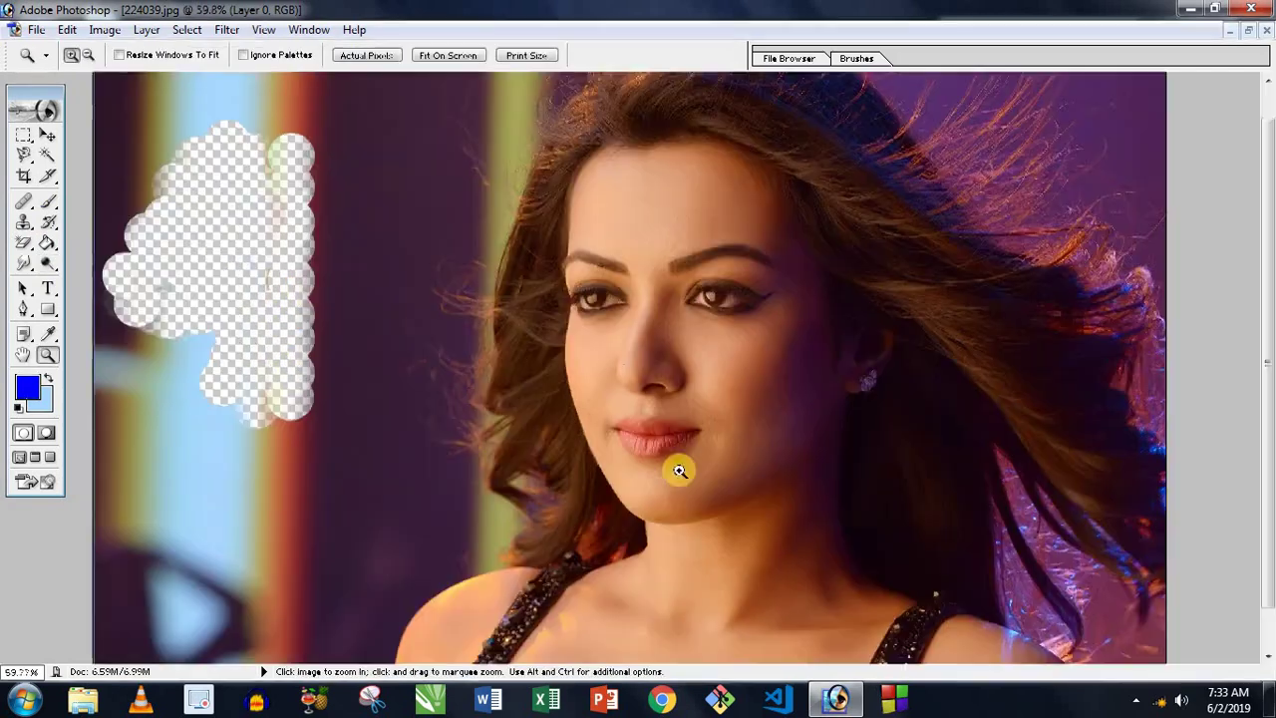
Lighten the cheeks and forehead with a 200 px Dodge brush.
click(47, 249)
right_click(649, 286)
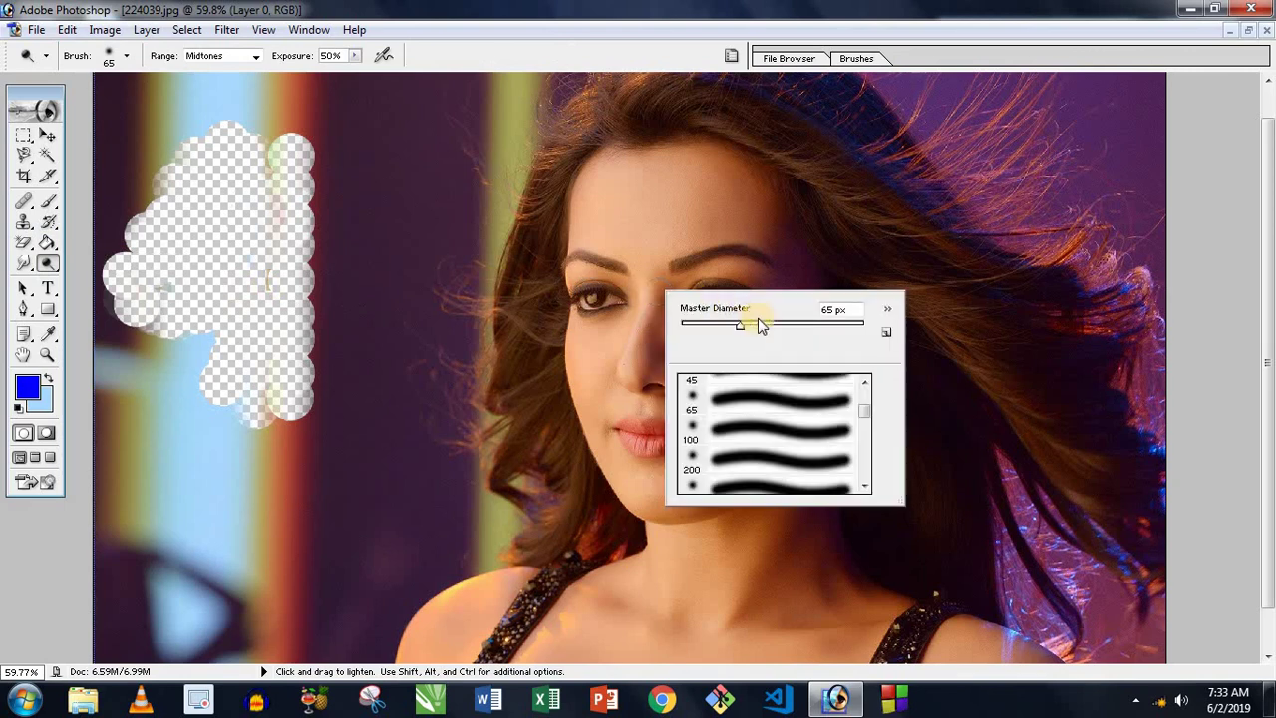
drag(786, 329, 818, 326)
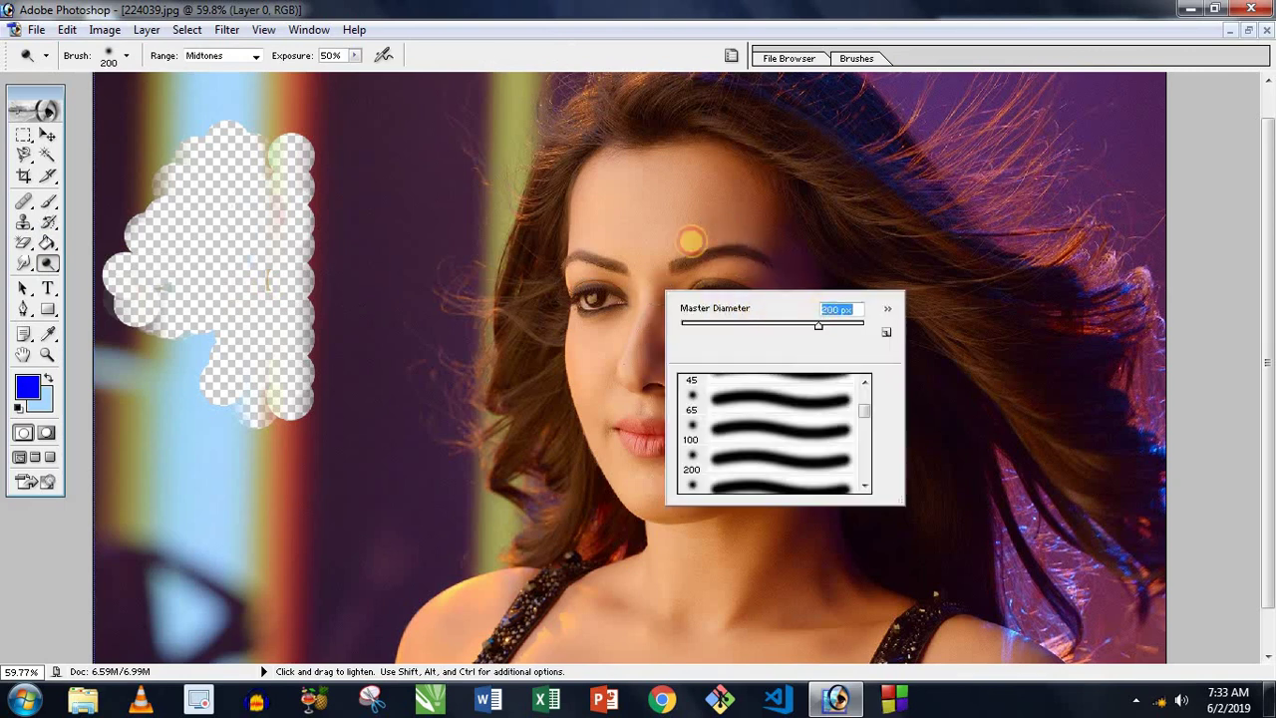
click(605, 248)
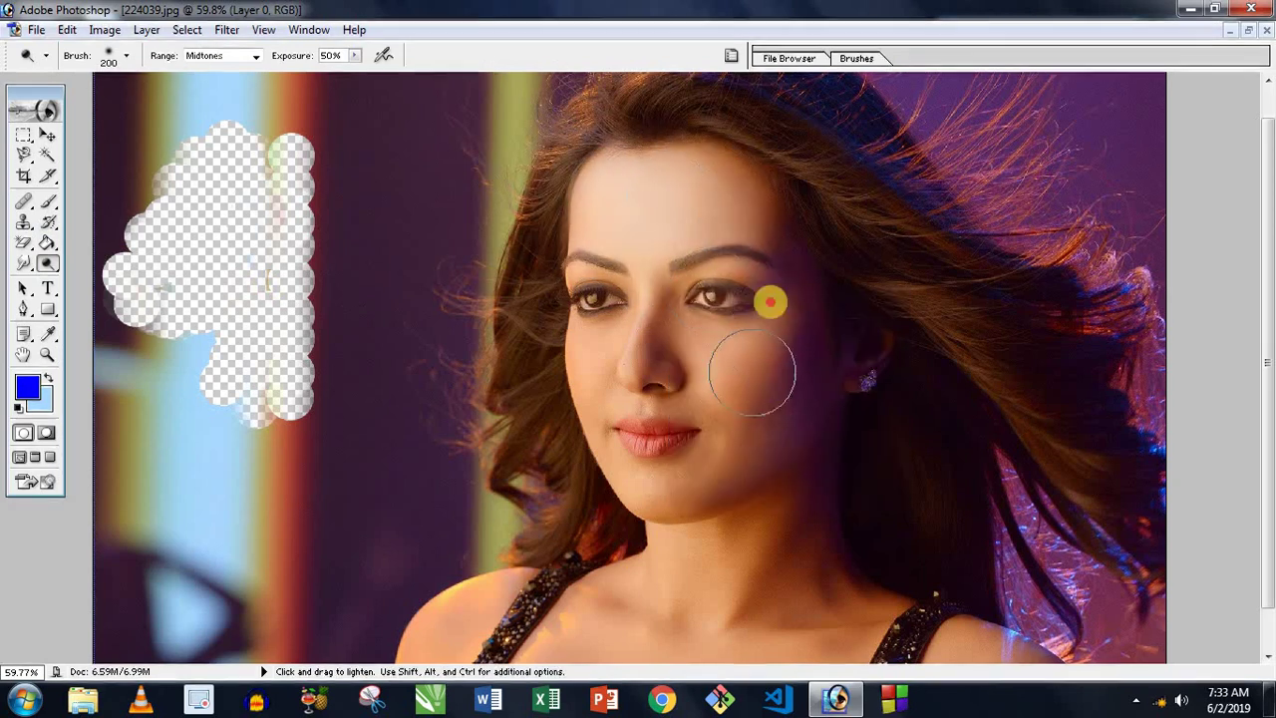
mouse_move(755, 227)
mouse_down()
mouse_move(675, 470)
mouse_move(677, 186)
mouse_move(592, 447)
mouse_move(694, 321)
mouse_move(698, 412)
mouse_move(584, 512)
mouse_move(498, 632)
mouse_move(434, 629)
mouse_move(781, 509)
mouse_move(791, 461)
mouse_move(683, 621)
mouse_move(981, 656)
mouse_move(903, 581)
mouse_move(823, 353)
mouse_move(707, 183)
mouse_move(638, 468)
mouse_move(762, 470)
mouse_up()
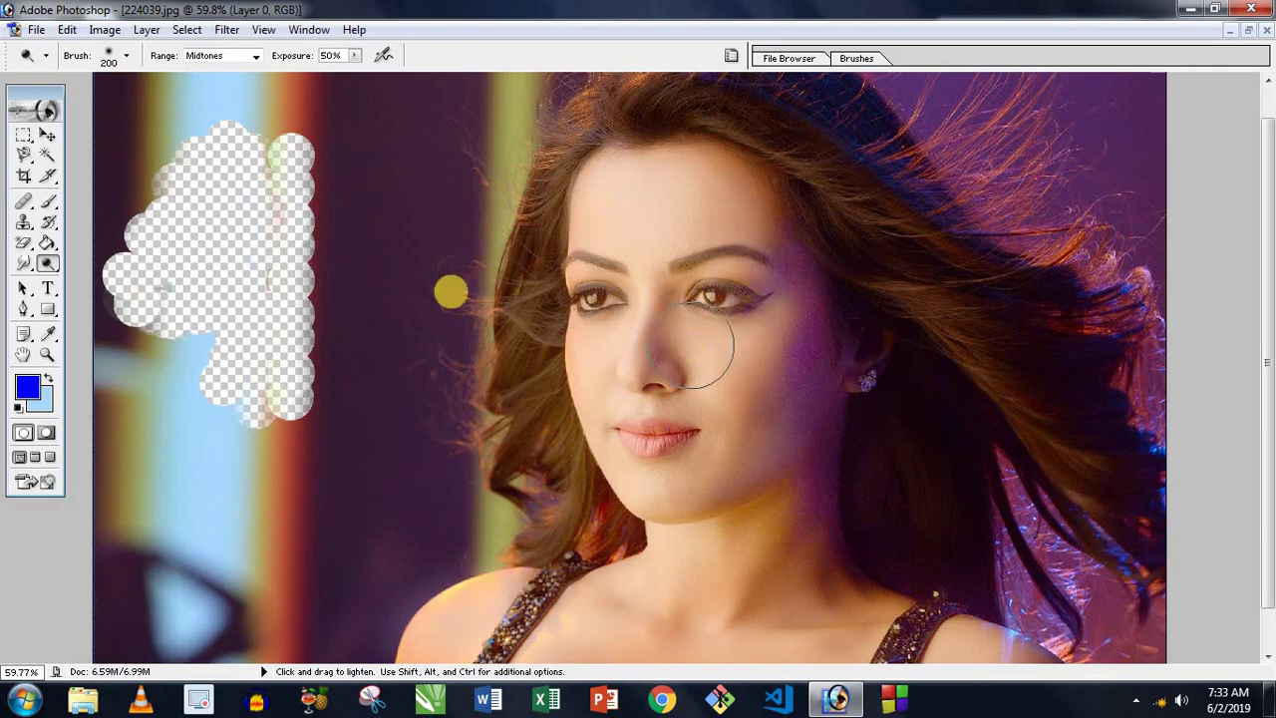
drag(47, 263, 132, 280)
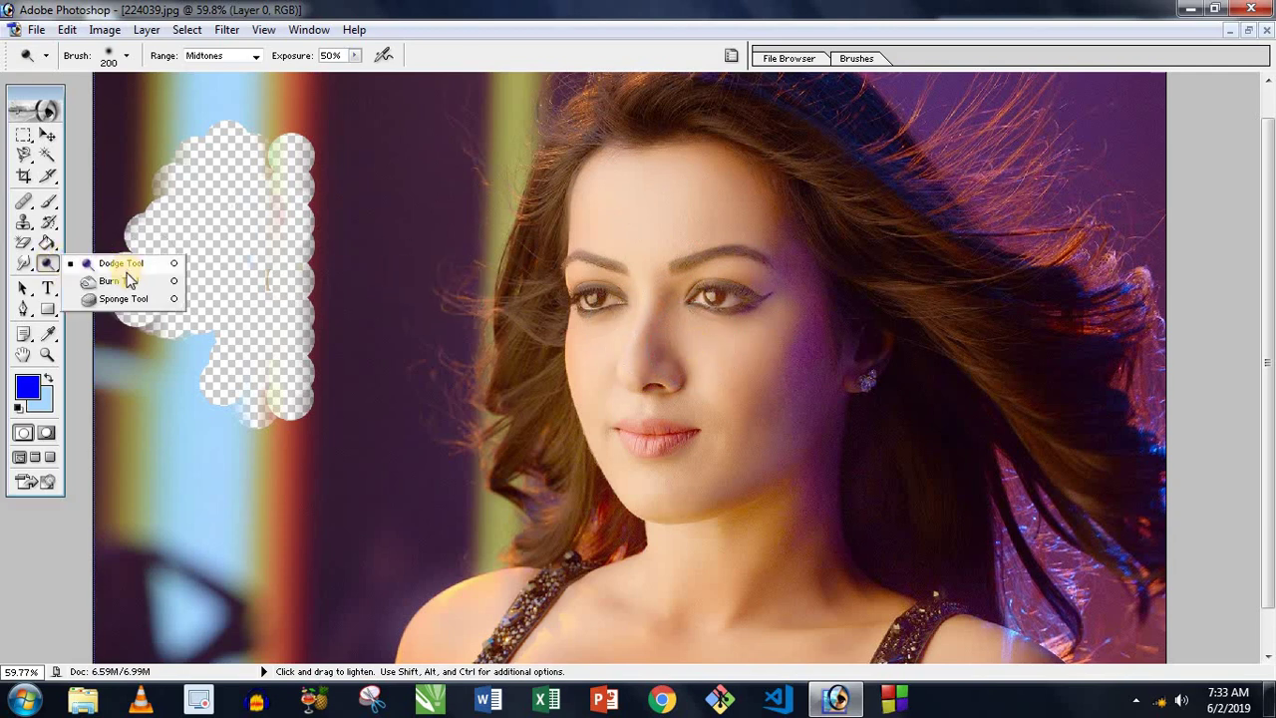
Darken the eyes, face, neck and chest with a 176 px Burn brush.
click(117, 281)
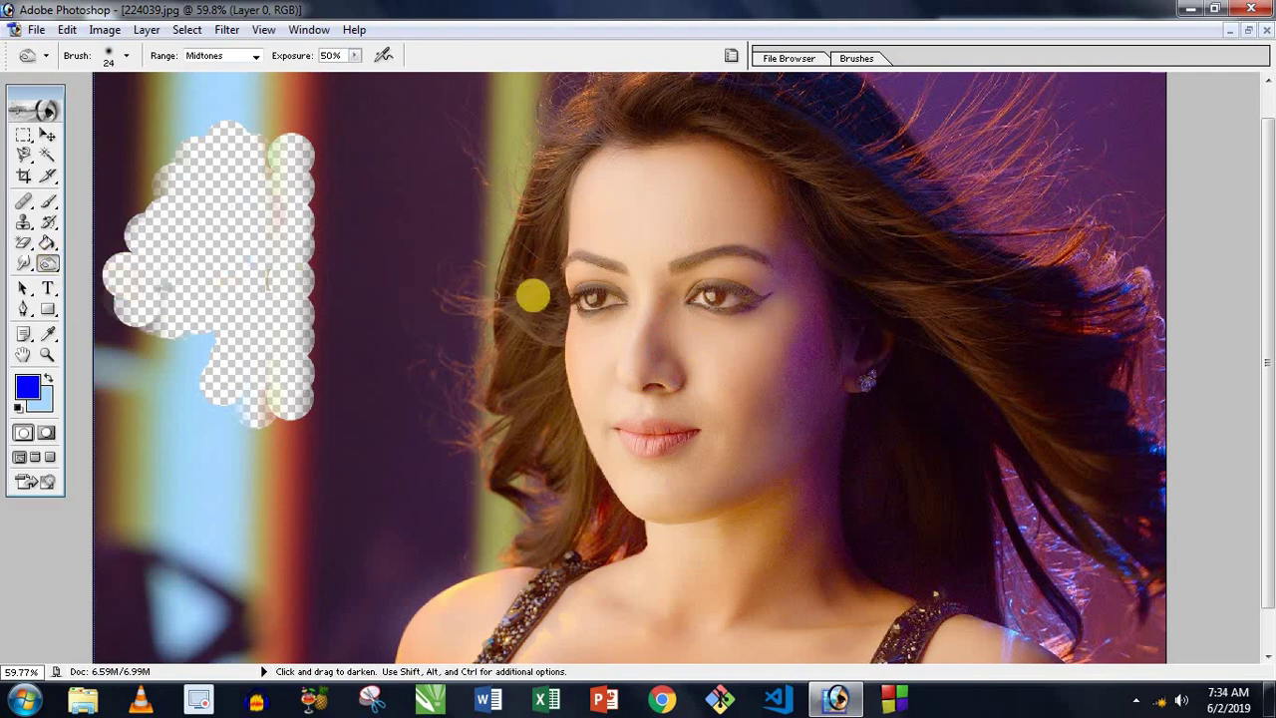
right_click(532, 293)
drag(637, 327, 649, 335)
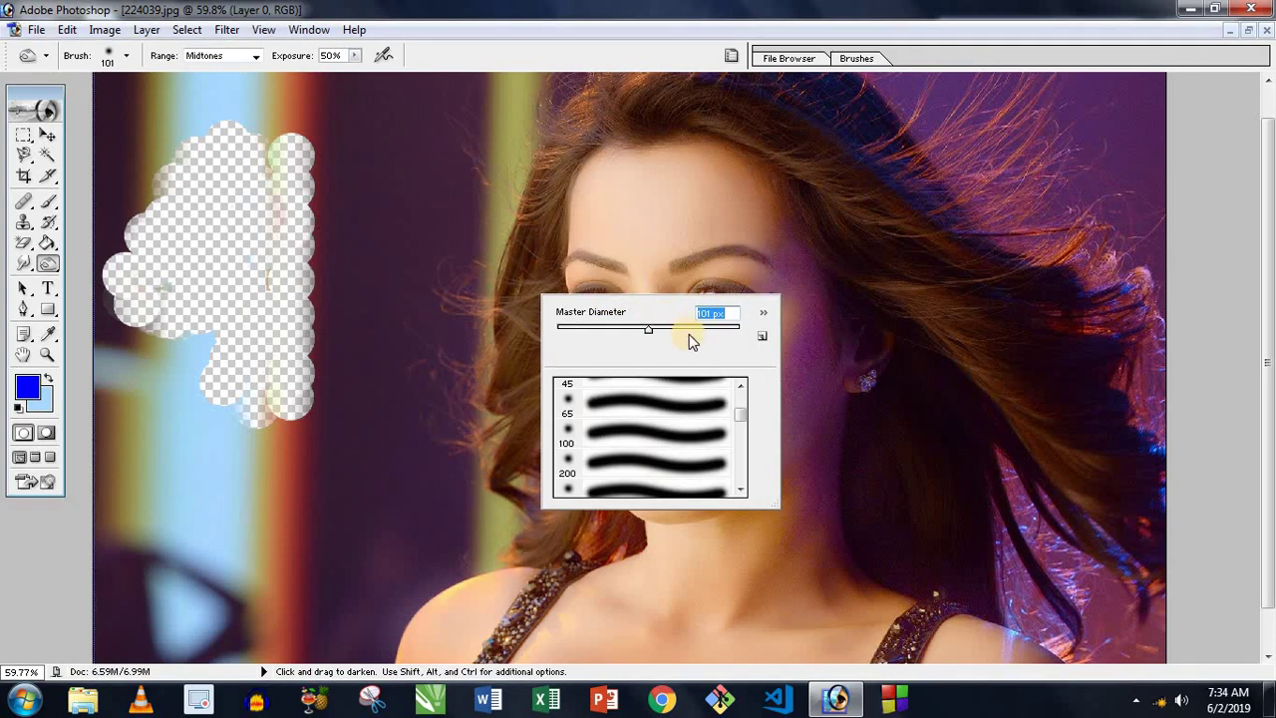
click(682, 329)
click(662, 197)
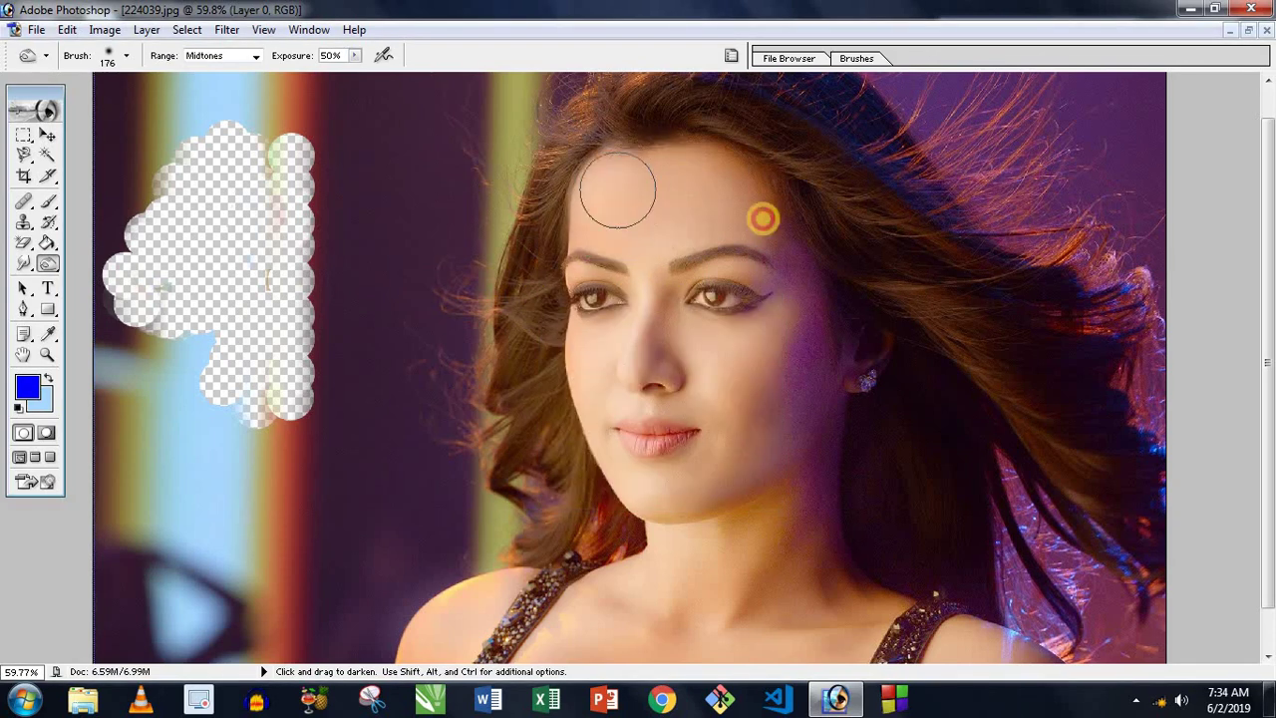
mouse_move(802, 274)
mouse_down()
mouse_move(811, 604)
mouse_move(764, 362)
mouse_move(601, 498)
mouse_move(659, 294)
mouse_move(712, 356)
mouse_move(729, 433)
mouse_move(783, 453)
mouse_move(798, 653)
mouse_move(598, 584)
mouse_move(661, 547)
mouse_move(1077, 621)
mouse_up()
mouse_move(687, 312)
mouse_down()
mouse_move(747, 285)
mouse_move(721, 239)
mouse_move(621, 228)
mouse_move(783, 289)
mouse_move(649, 428)
mouse_move(906, 533)
mouse_up()
drag(418, 625, 1126, 626)
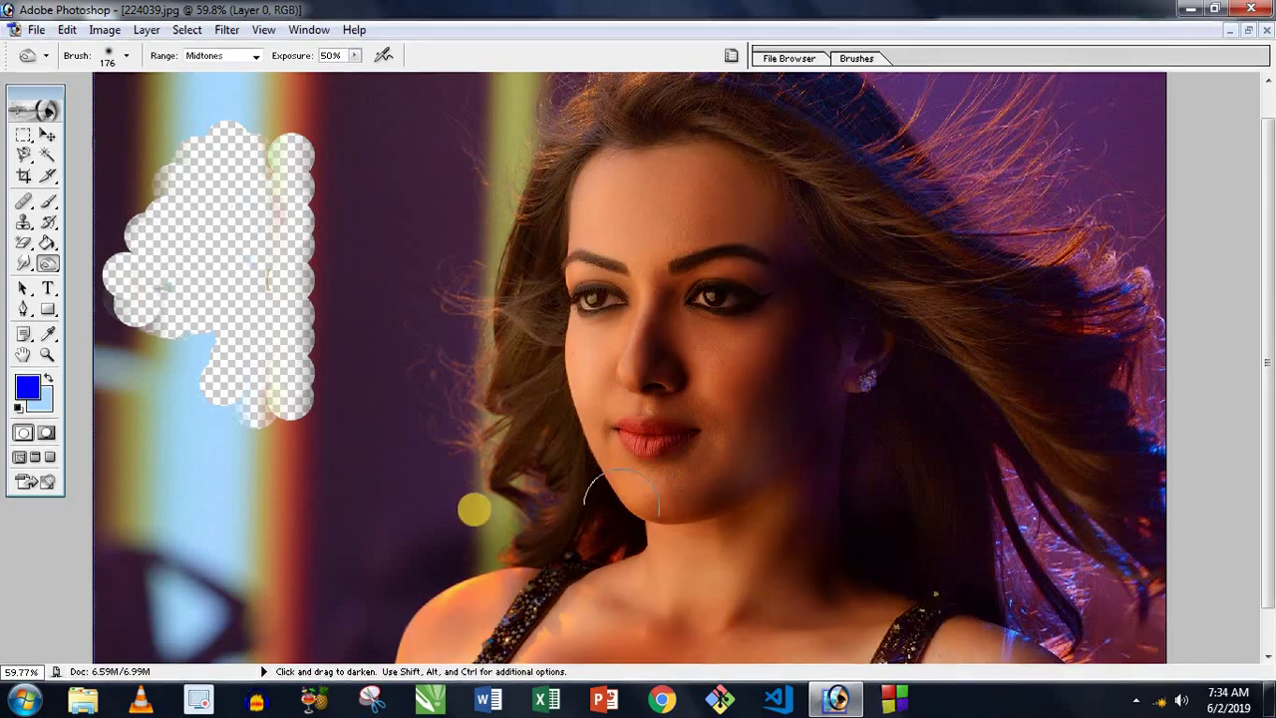
Restore the maximized window and bring the 224070.jpg portrait to the front.
right_click(47, 263)
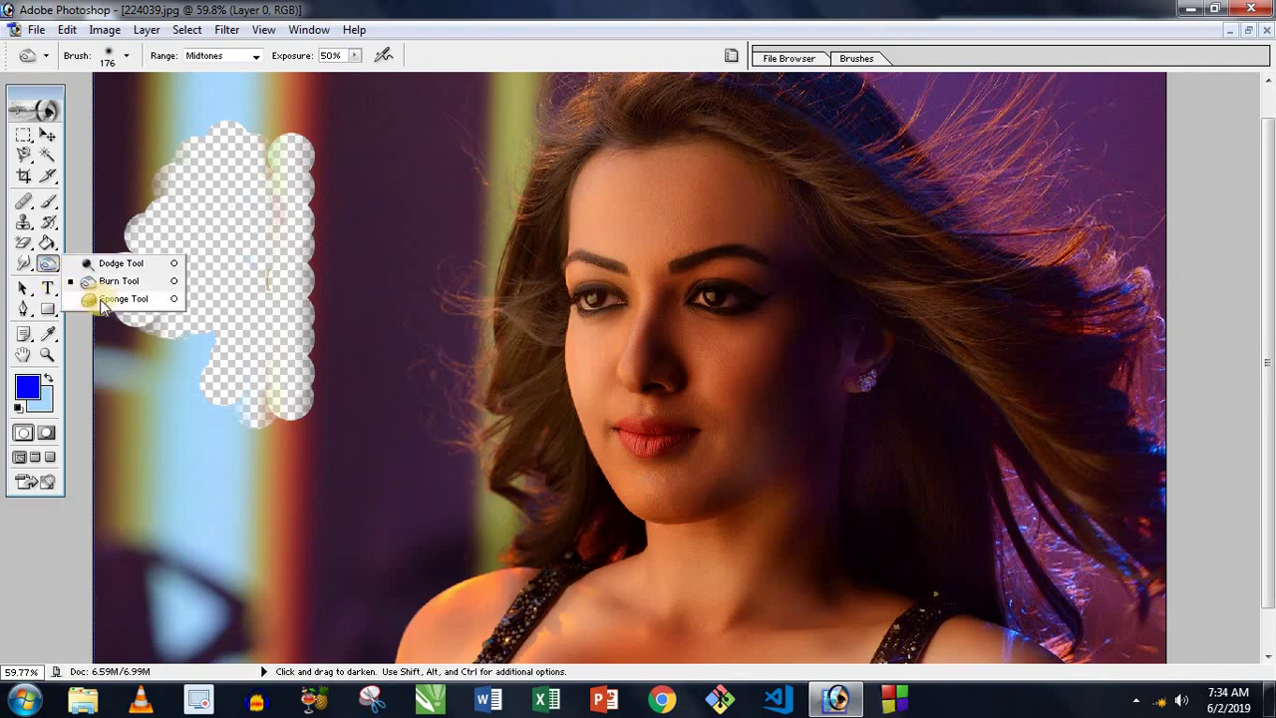
click(1246, 33)
click(812, 156)
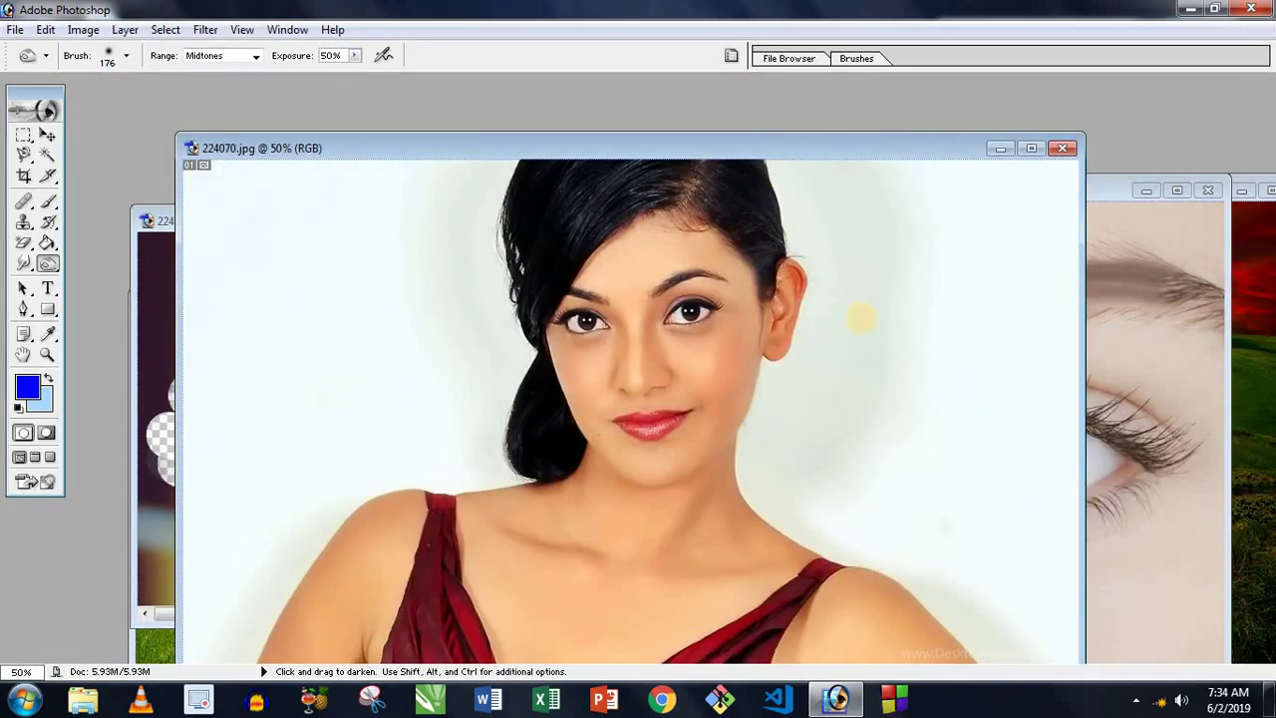
click(47, 263)
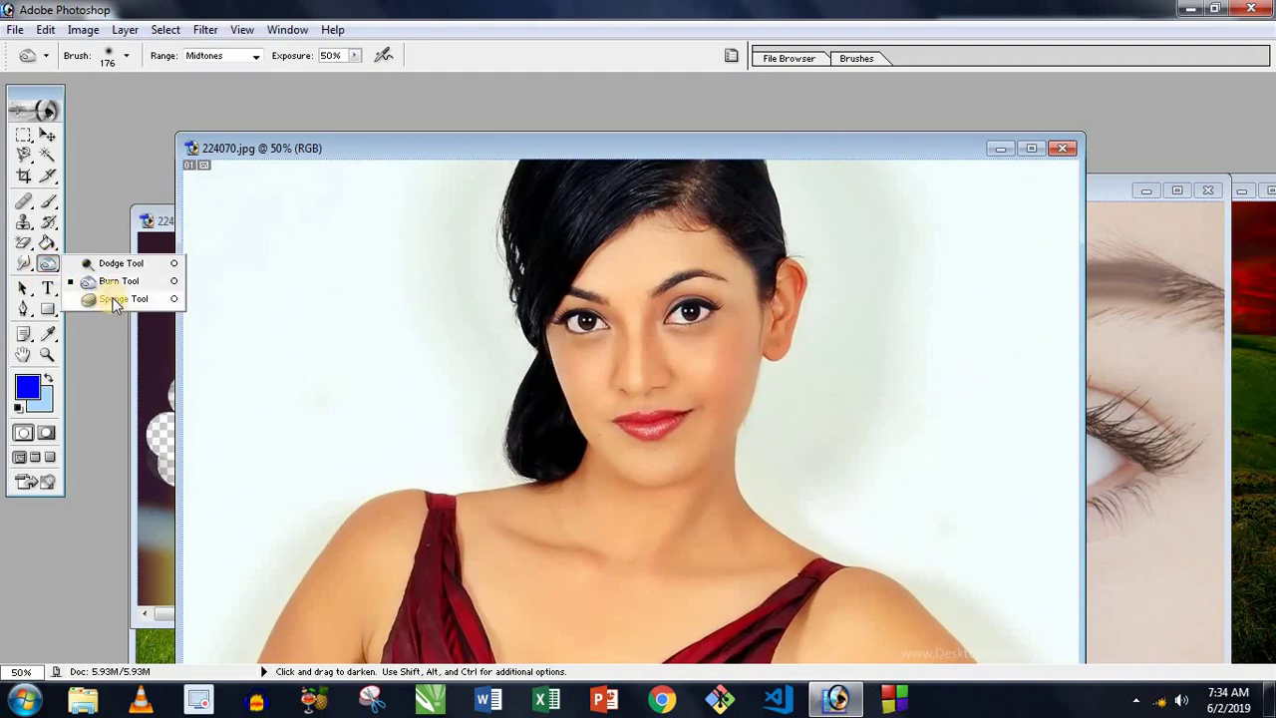
Select the Sponge tool and move the 224070.jpg window up and left.
click(115, 301)
click(49, 265)
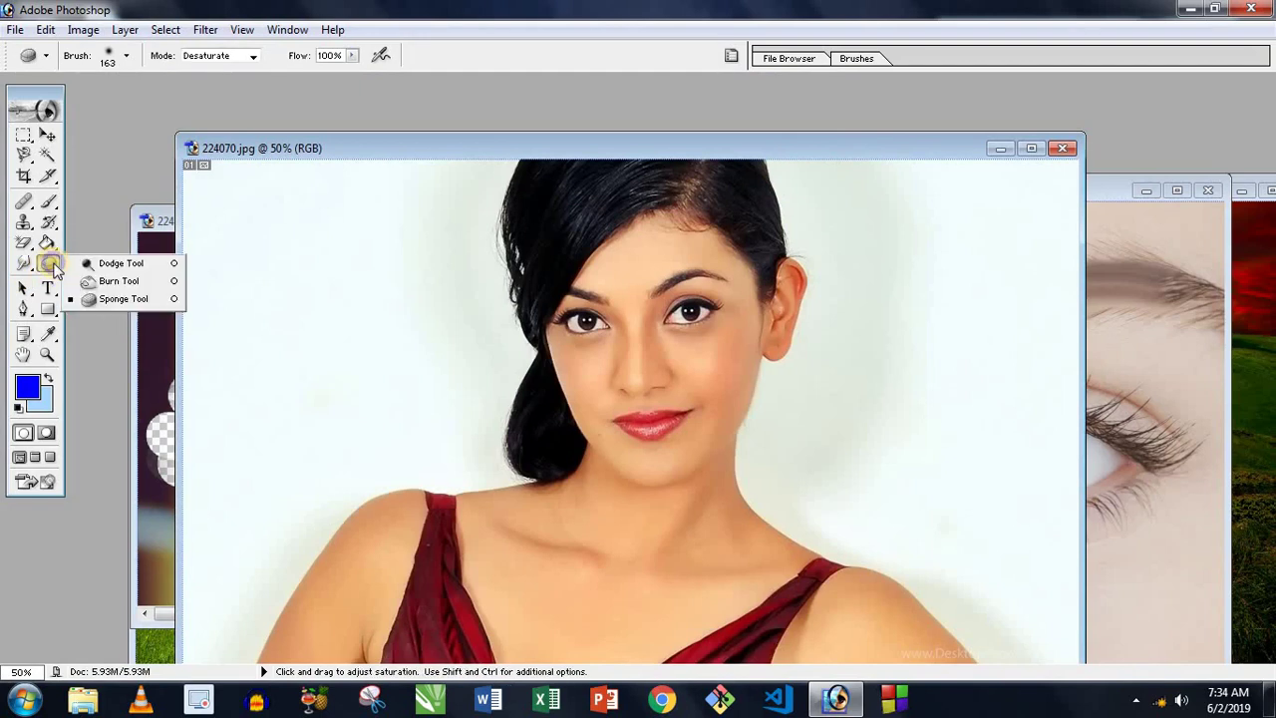
click(110, 299)
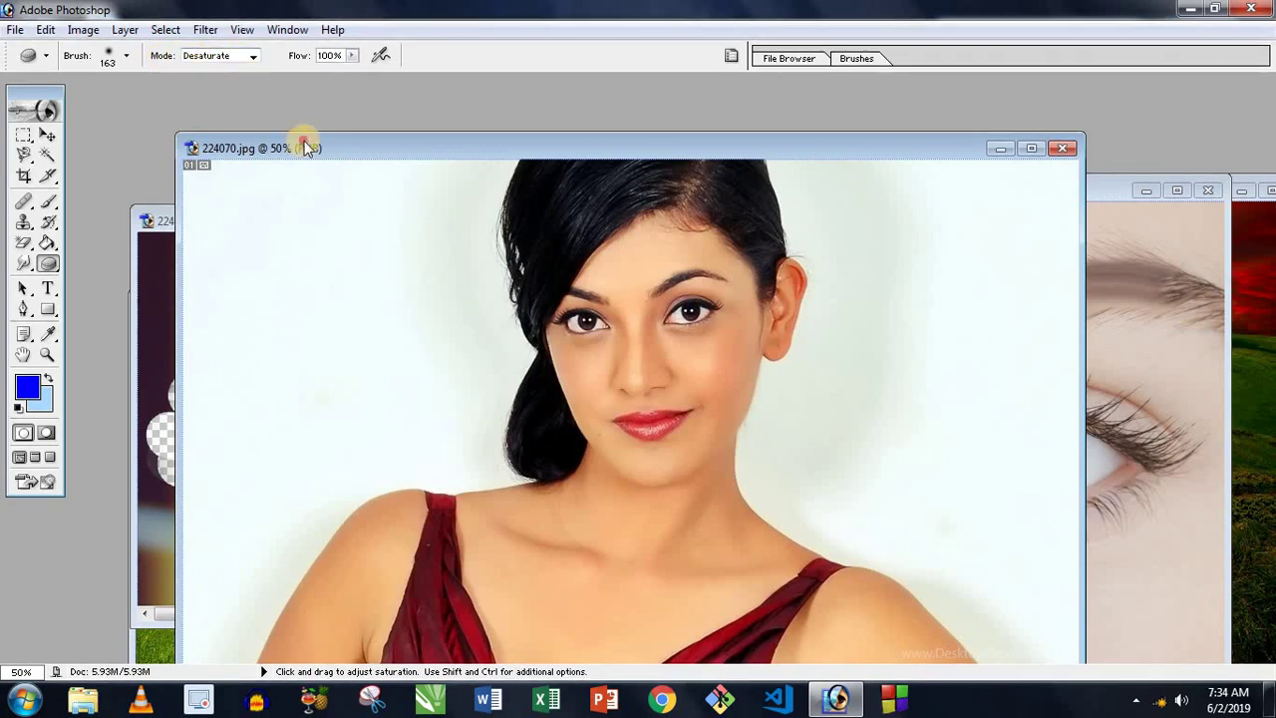
drag(307, 147, 303, 127)
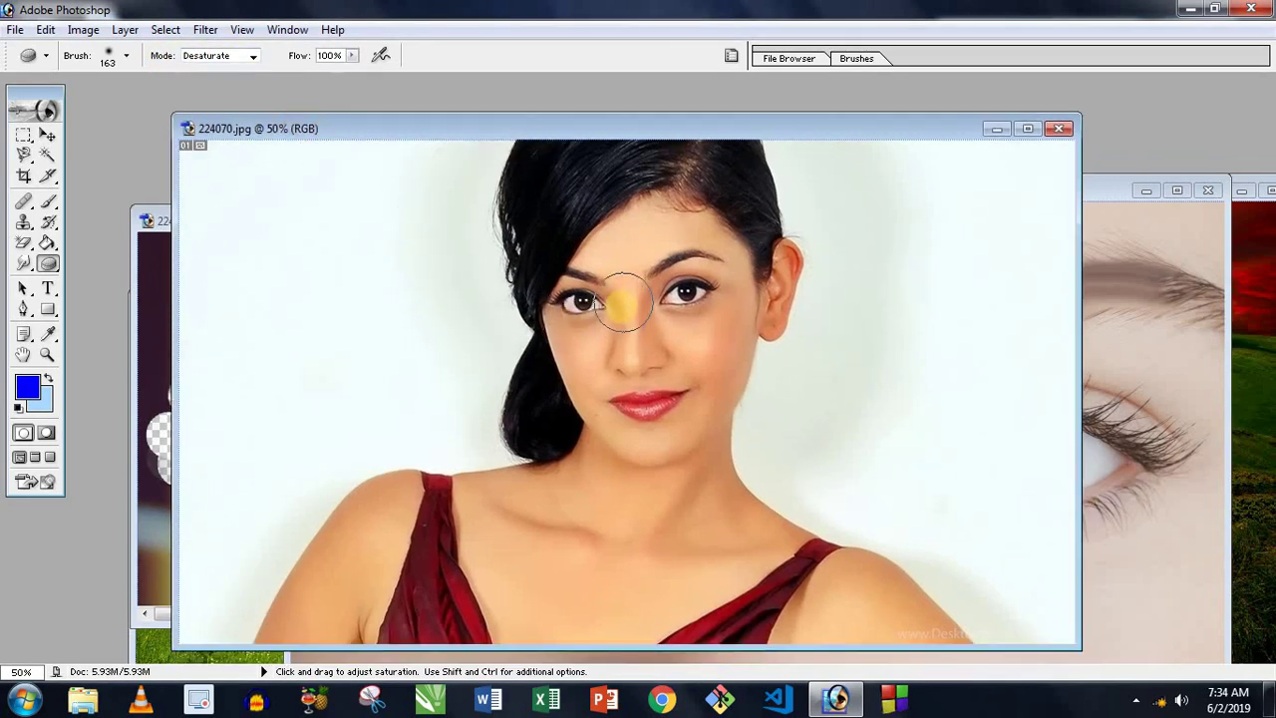
Desaturate the cheek, forehead and chin with a 231 px sponge, then minimize 224070.jpg.
right_click(623, 271)
drag(678, 304, 781, 304)
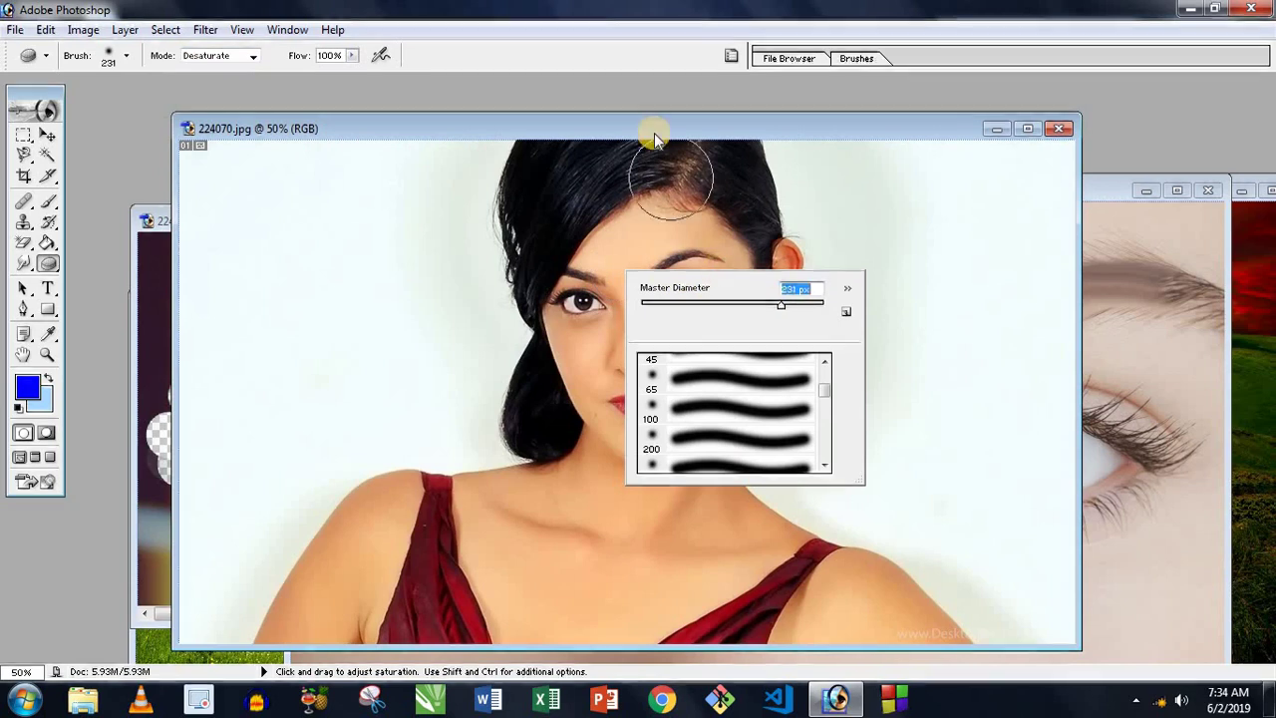
key(Return)
mouse_move(661, 262)
mouse_down()
mouse_move(594, 215)
mouse_move(652, 448)
mouse_move(747, 365)
mouse_move(607, 302)
mouse_move(658, 250)
mouse_move(631, 399)
mouse_move(612, 336)
mouse_move(663, 260)
mouse_up()
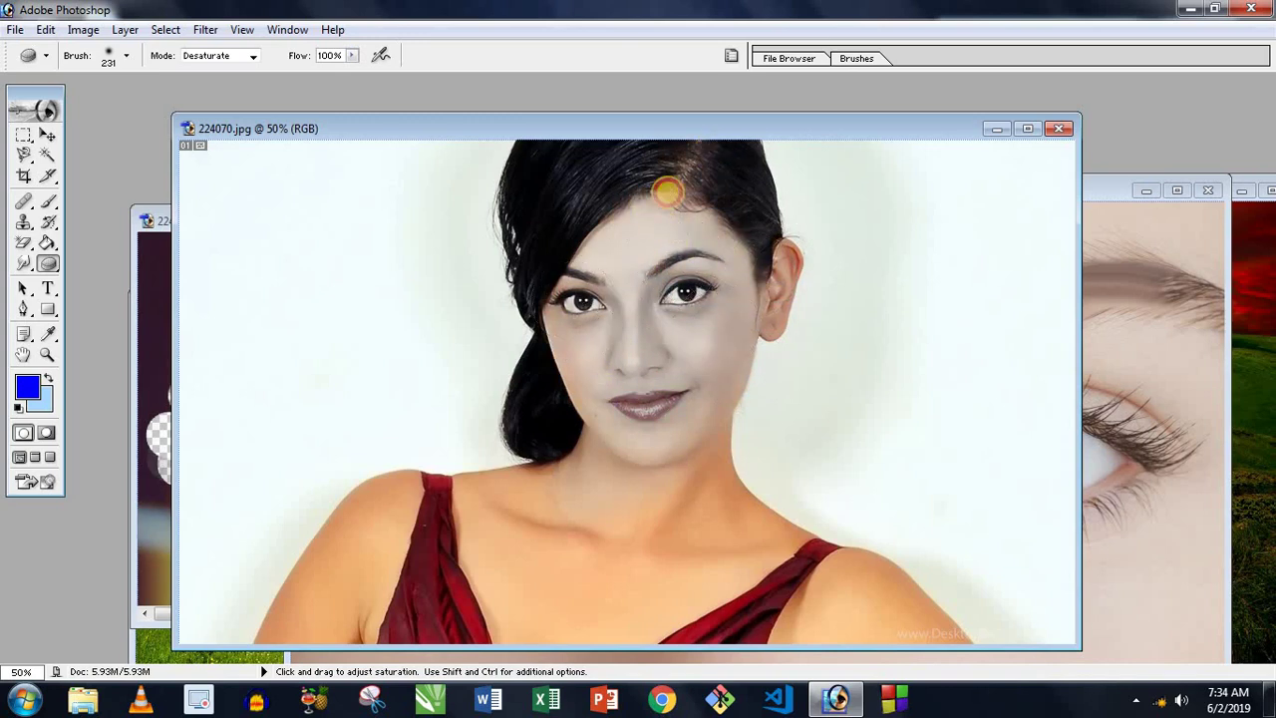
drag(596, 356, 642, 438)
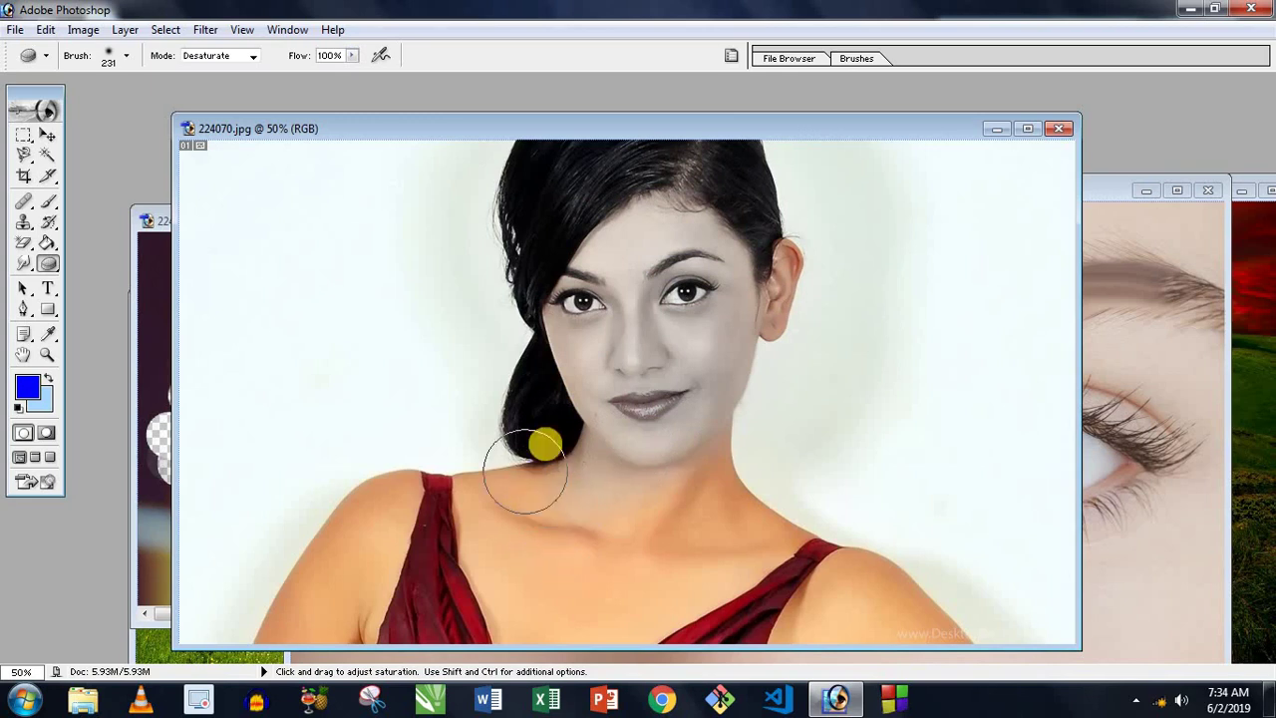
click(997, 129)
Minimize the 224039.jpg portrait and move the landscape window up and right.
click(650, 228)
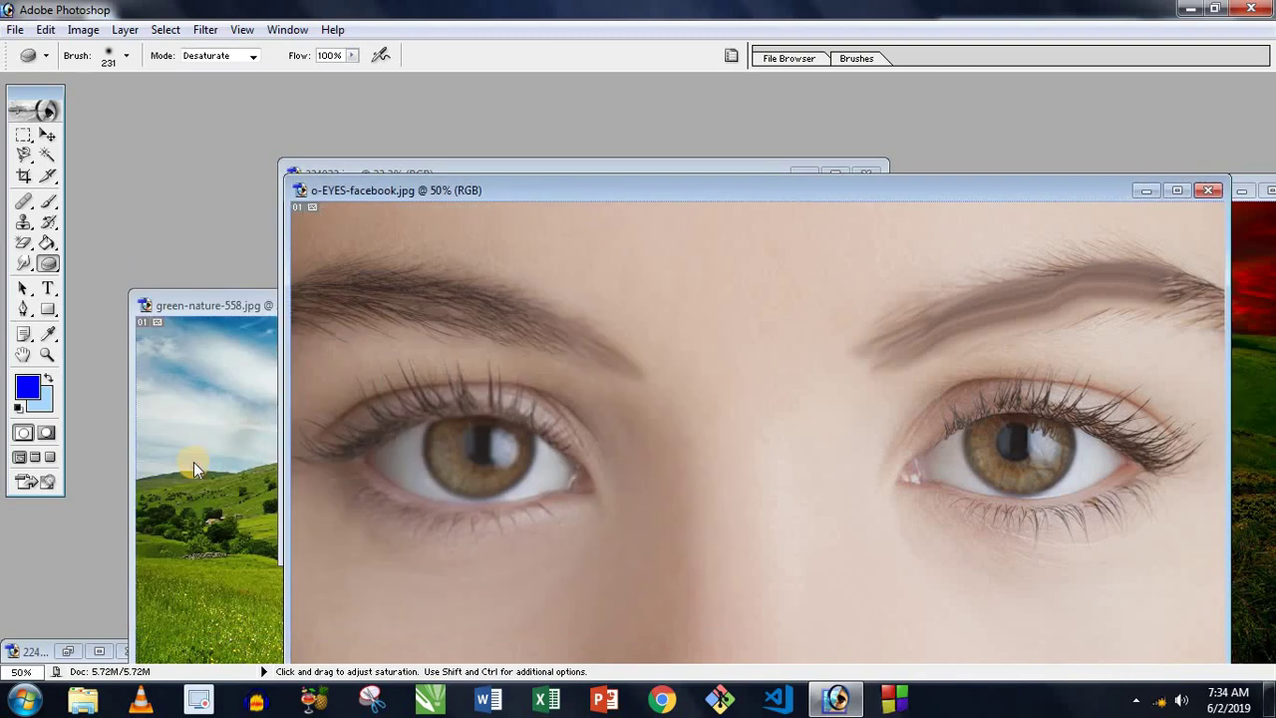
click(263, 336)
drag(279, 311, 435, 145)
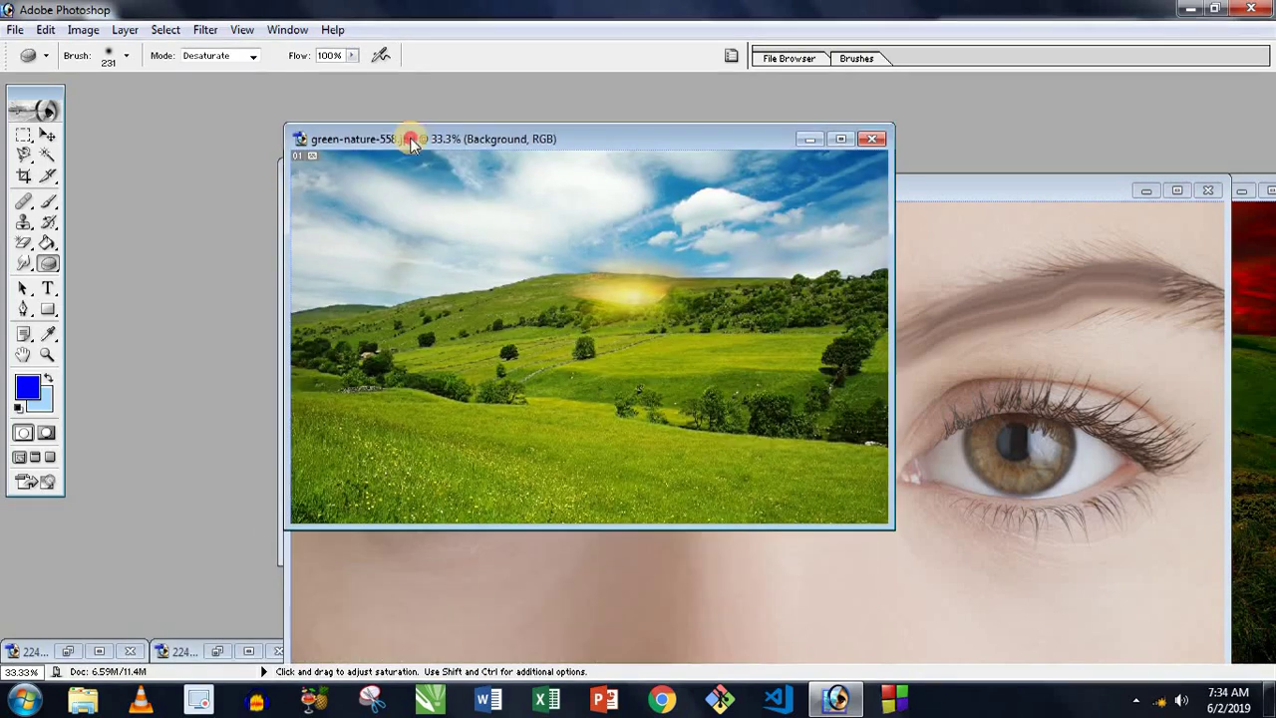
Grey out the hillside left of the sun using the Sponge in Desaturate mode.
right_click(46, 263)
click(98, 302)
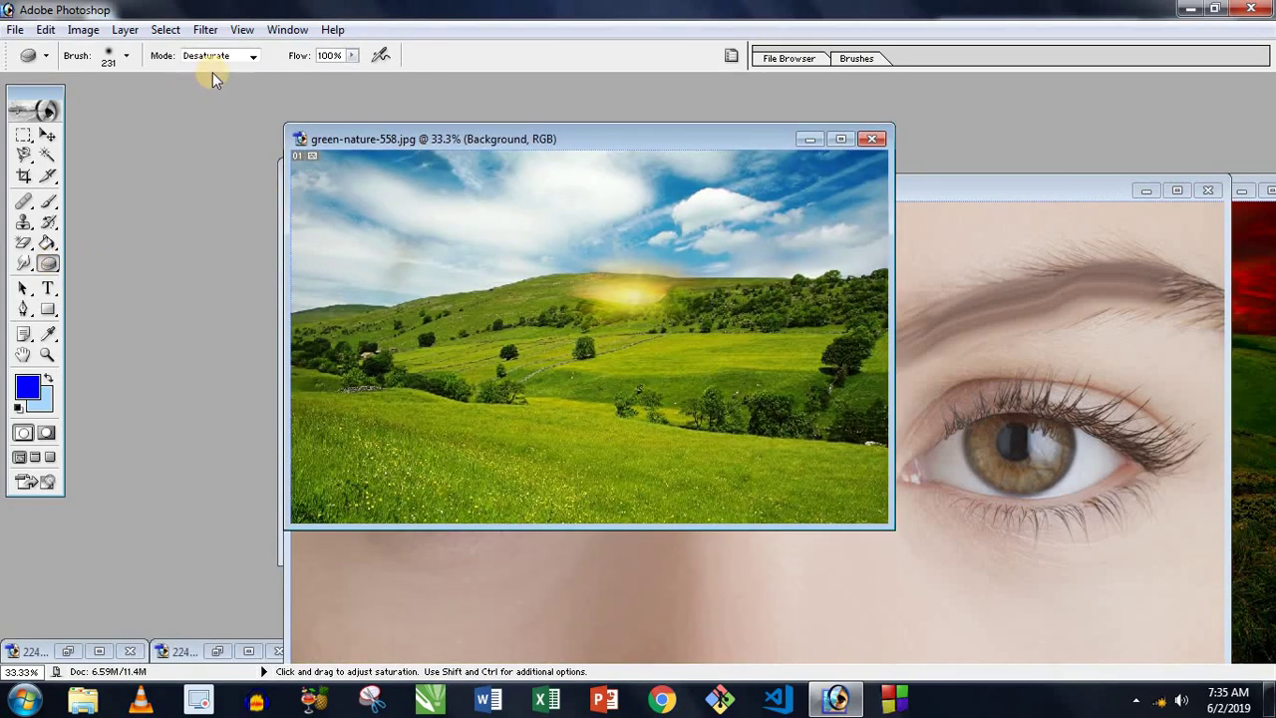
click(236, 58)
click(202, 70)
drag(532, 304, 379, 322)
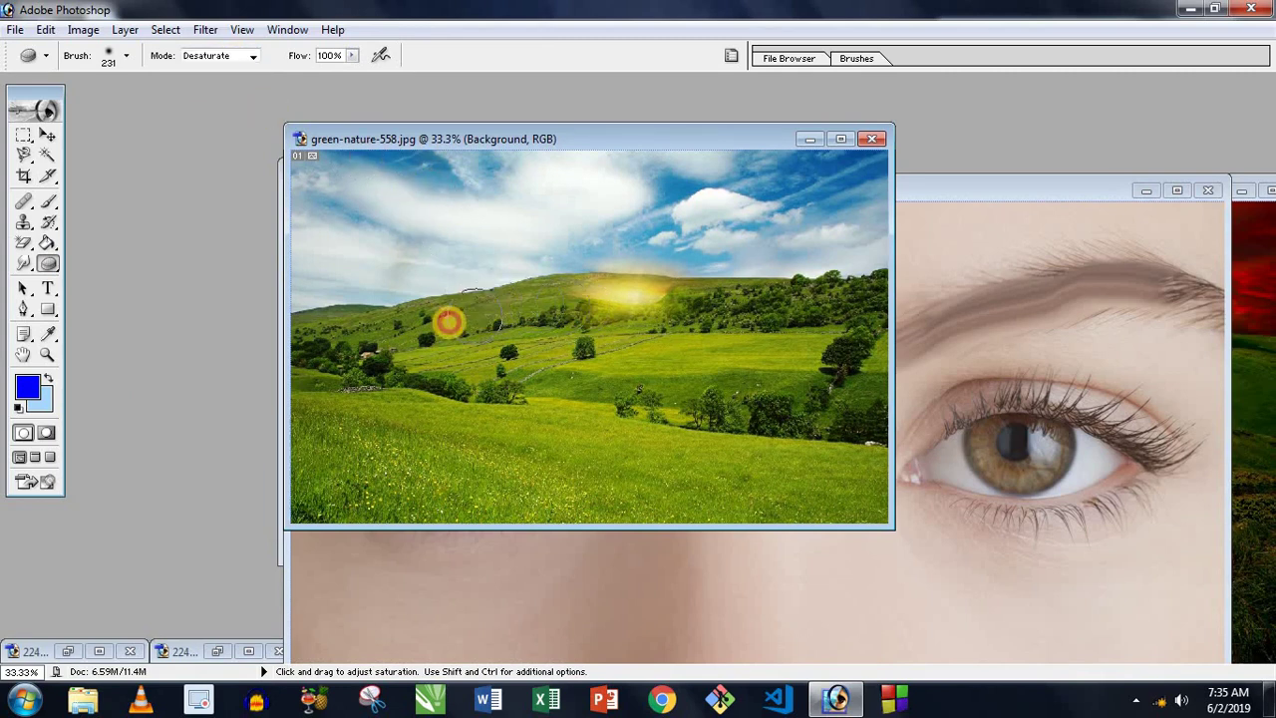
drag(489, 295, 375, 310)
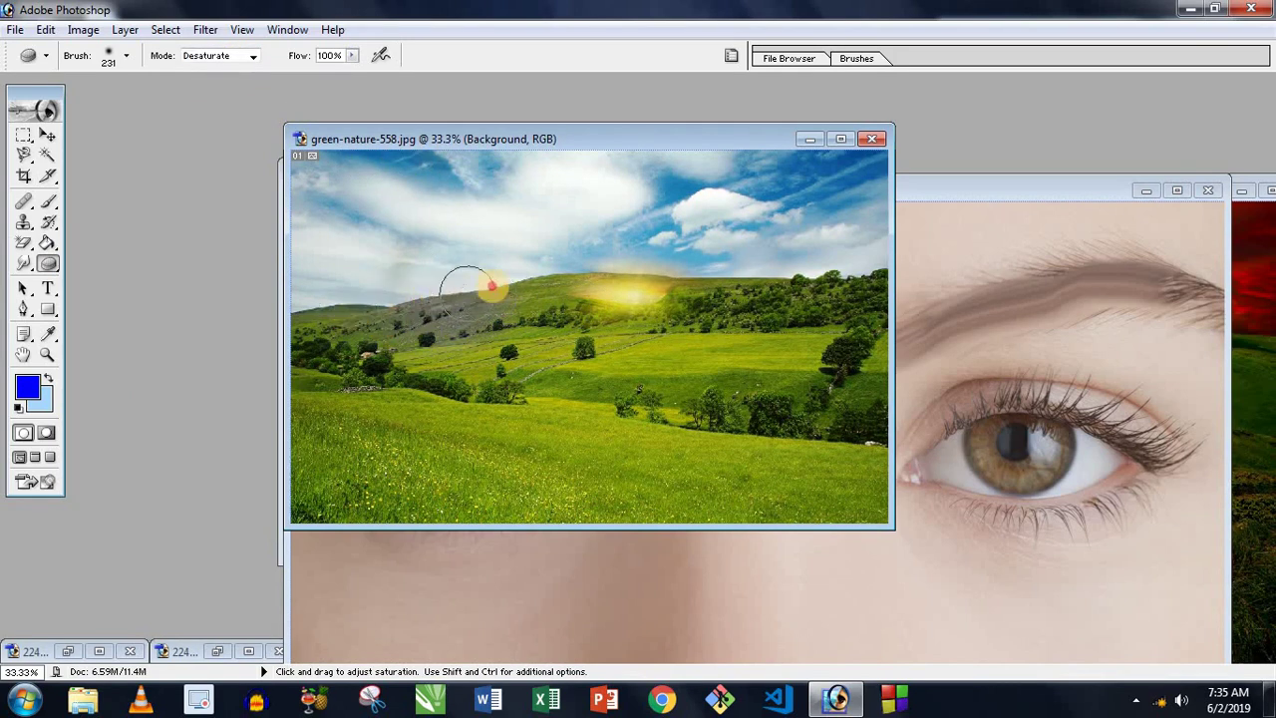
click(223, 60)
With the Sponge in Saturate mode, intensify the meadow grass, right-hand trees and left-hillside trees.
click(203, 81)
right_click(391, 397)
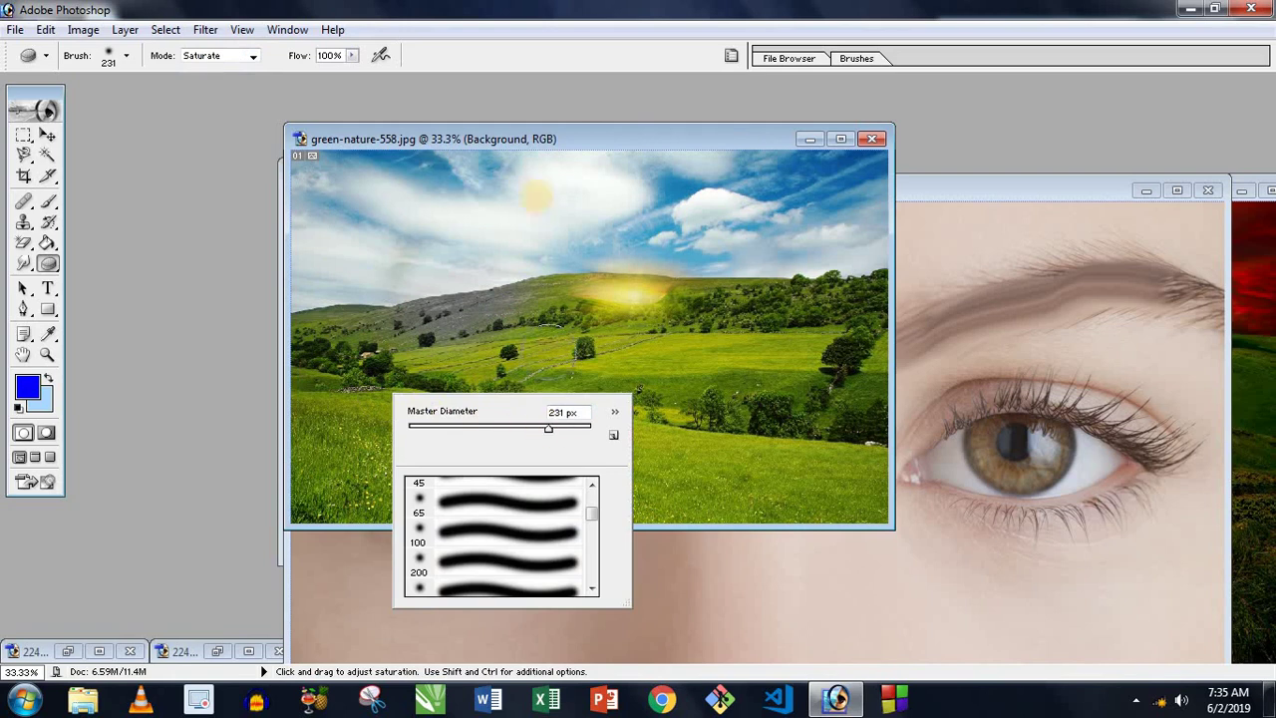
click(525, 142)
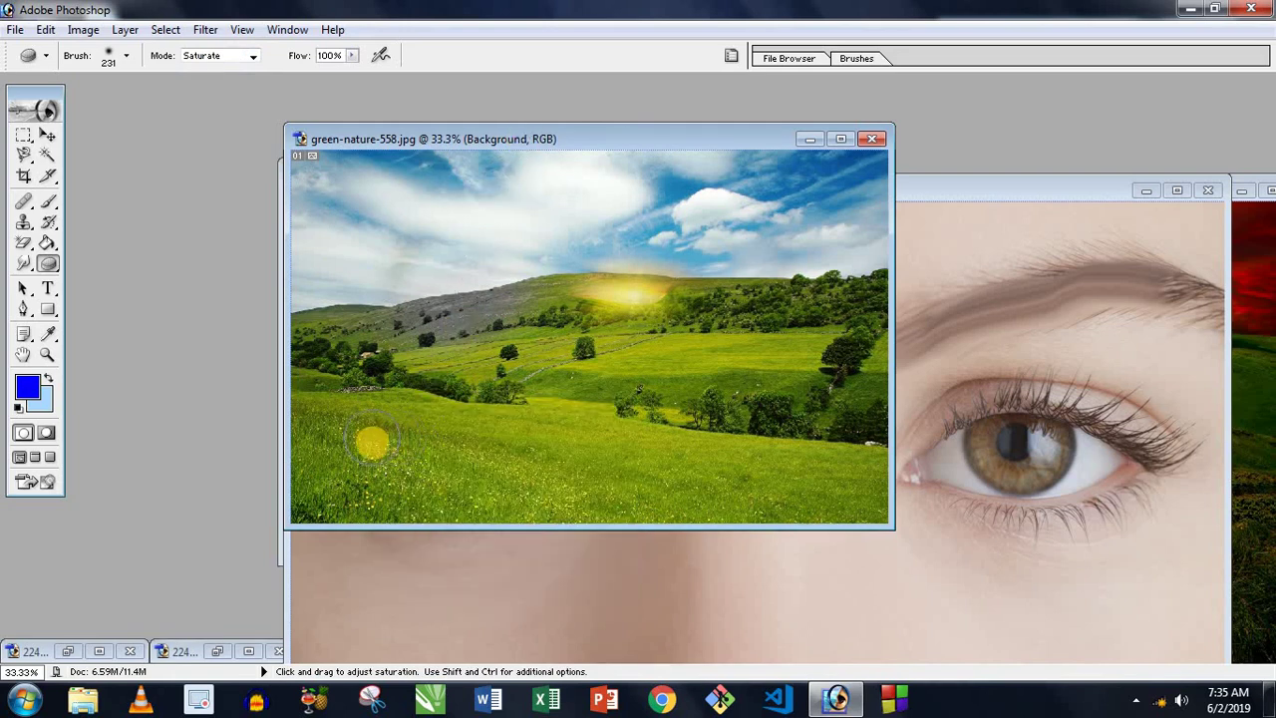
mouse_move(333, 412)
mouse_down()
mouse_move(314, 481)
mouse_move(543, 464)
mouse_up()
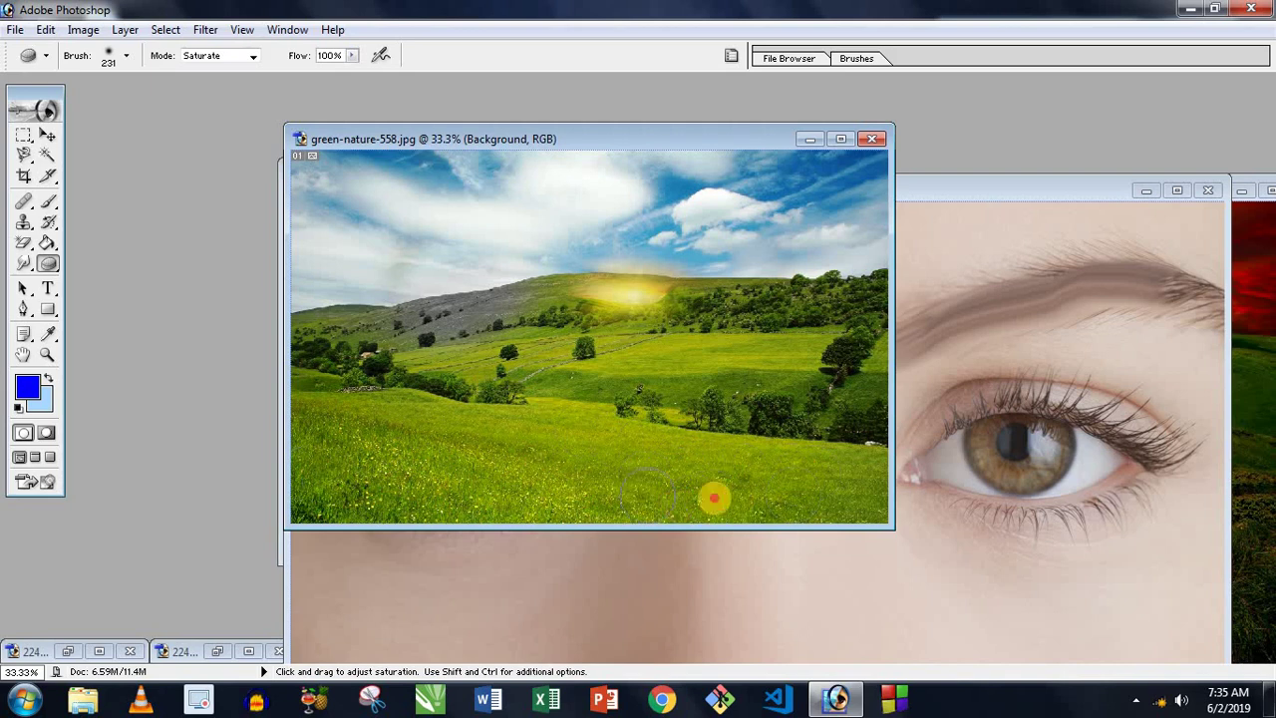
mouse_move(741, 417)
mouse_down()
mouse_move(798, 432)
mouse_move(839, 383)
mouse_move(780, 305)
mouse_move(698, 322)
mouse_move(840, 290)
mouse_move(840, 362)
mouse_move(760, 430)
mouse_move(813, 424)
mouse_move(877, 335)
mouse_move(824, 522)
mouse_up()
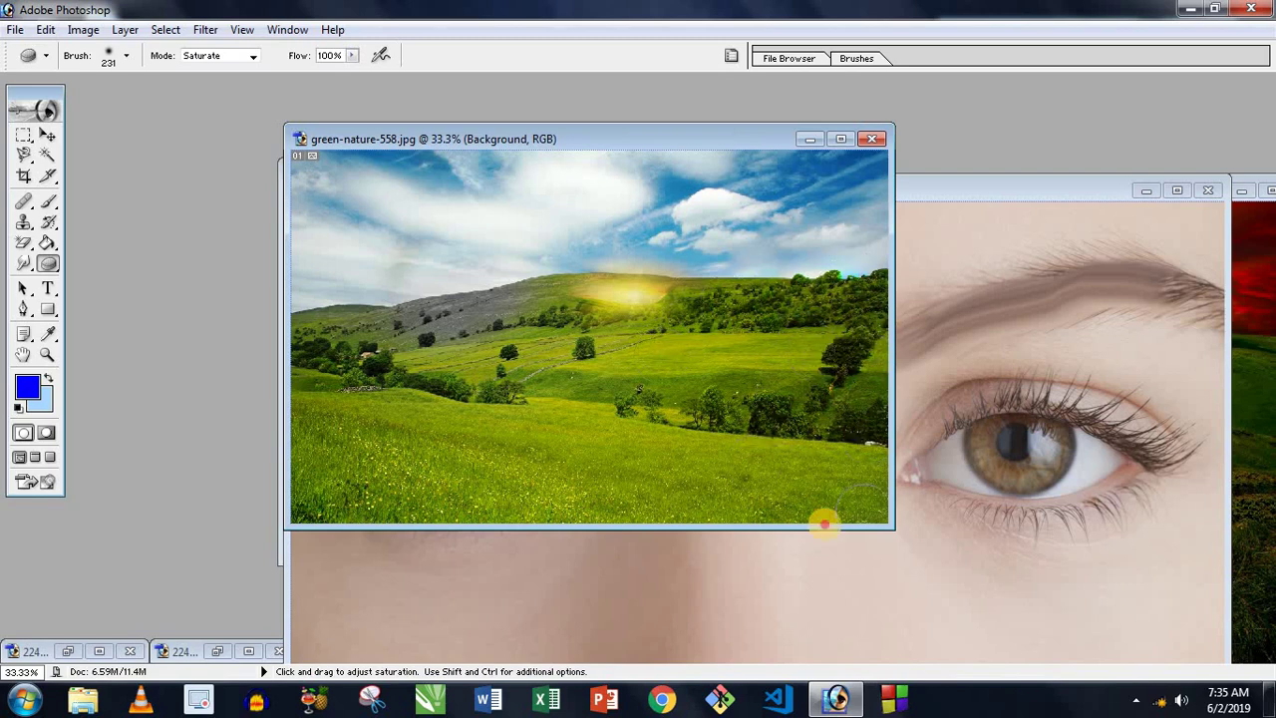
drag(798, 453, 538, 454)
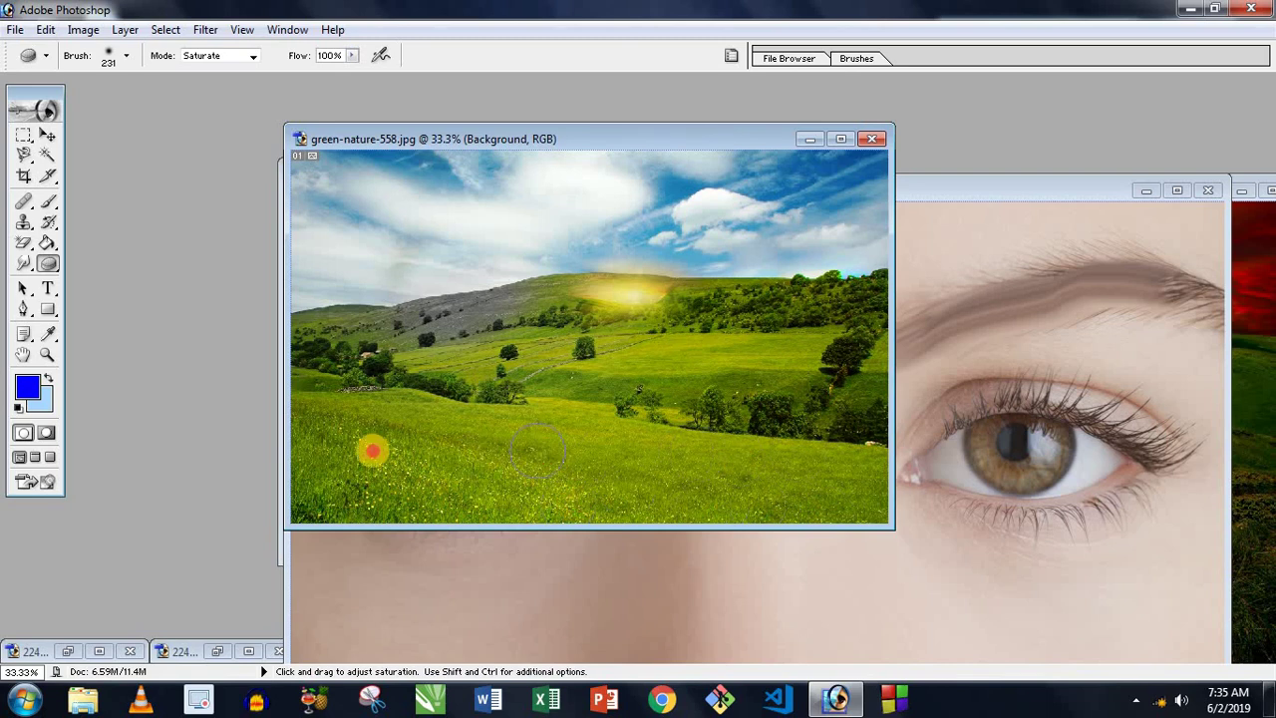
mouse_move(320, 416)
mouse_down()
mouse_move(295, 390)
mouse_move(318, 434)
mouse_up()
mouse_move(586, 407)
mouse_down()
mouse_move(731, 350)
mouse_move(786, 376)
mouse_move(814, 432)
mouse_move(808, 408)
mouse_up()
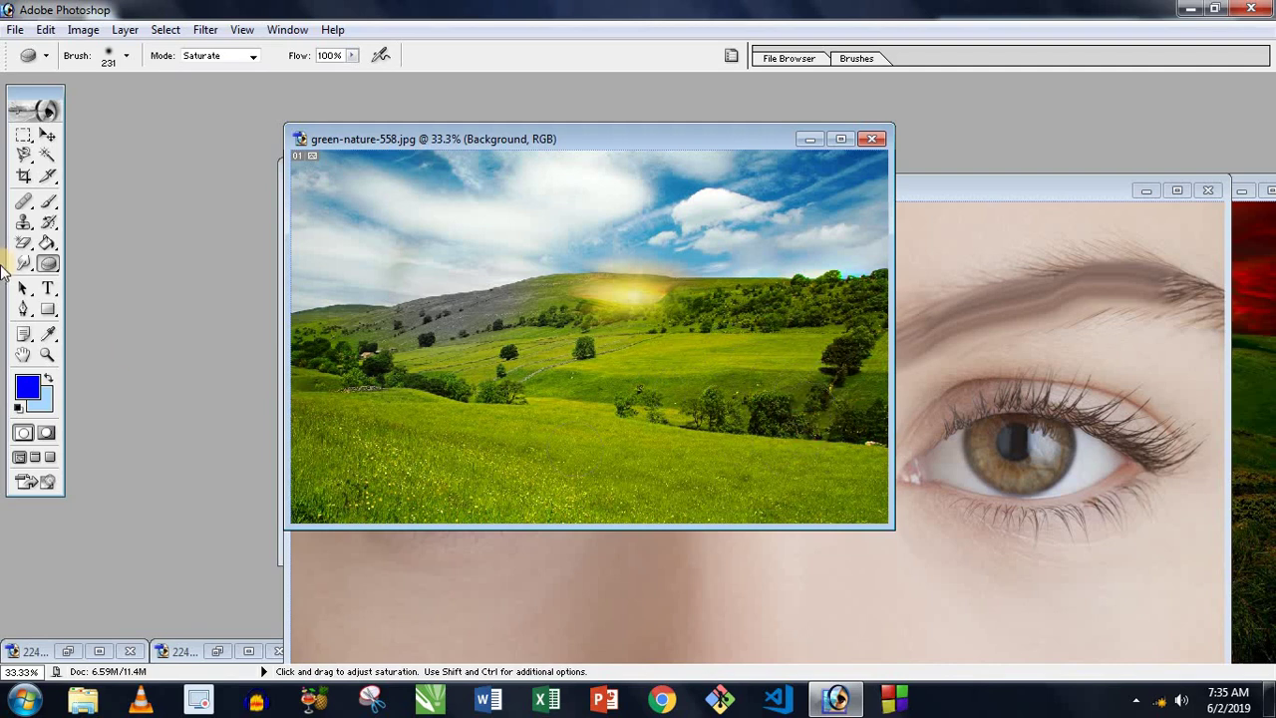
Paint parts of the meadow back to their earlier state with the History Brush.
click(46, 224)
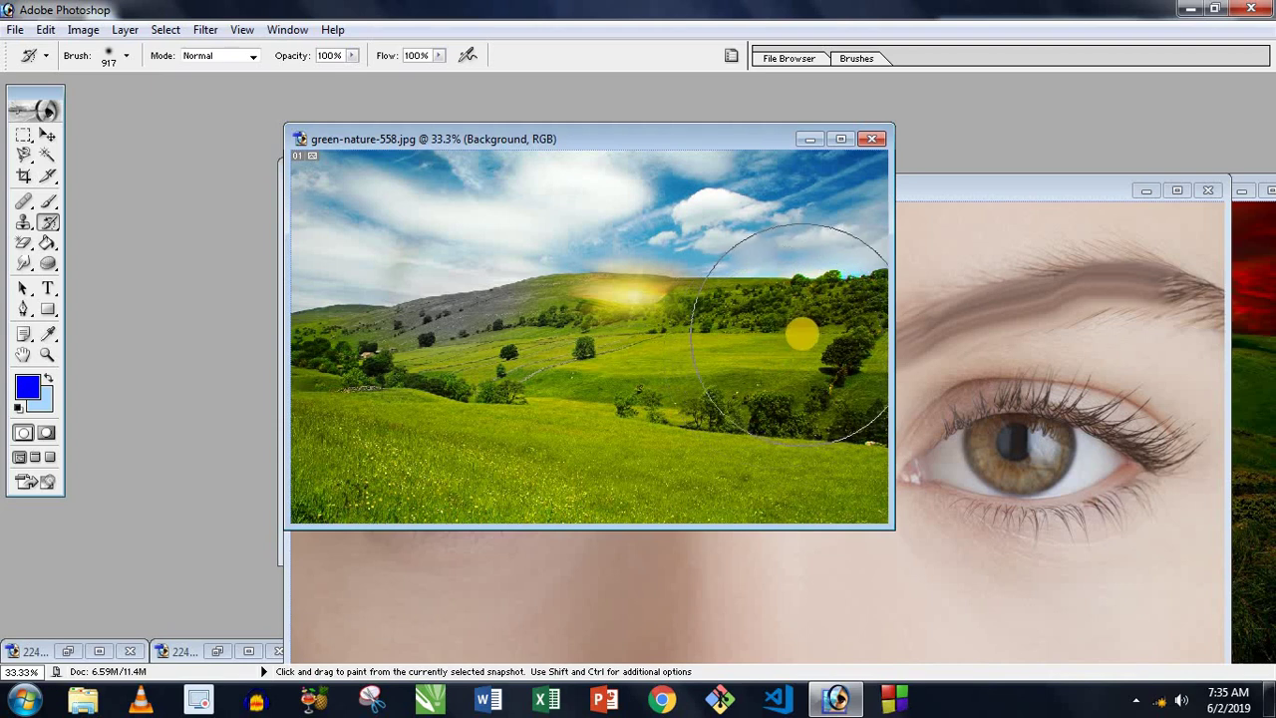
mouse_move(791, 433)
mouse_down()
mouse_move(682, 447)
mouse_move(797, 334)
mouse_up()
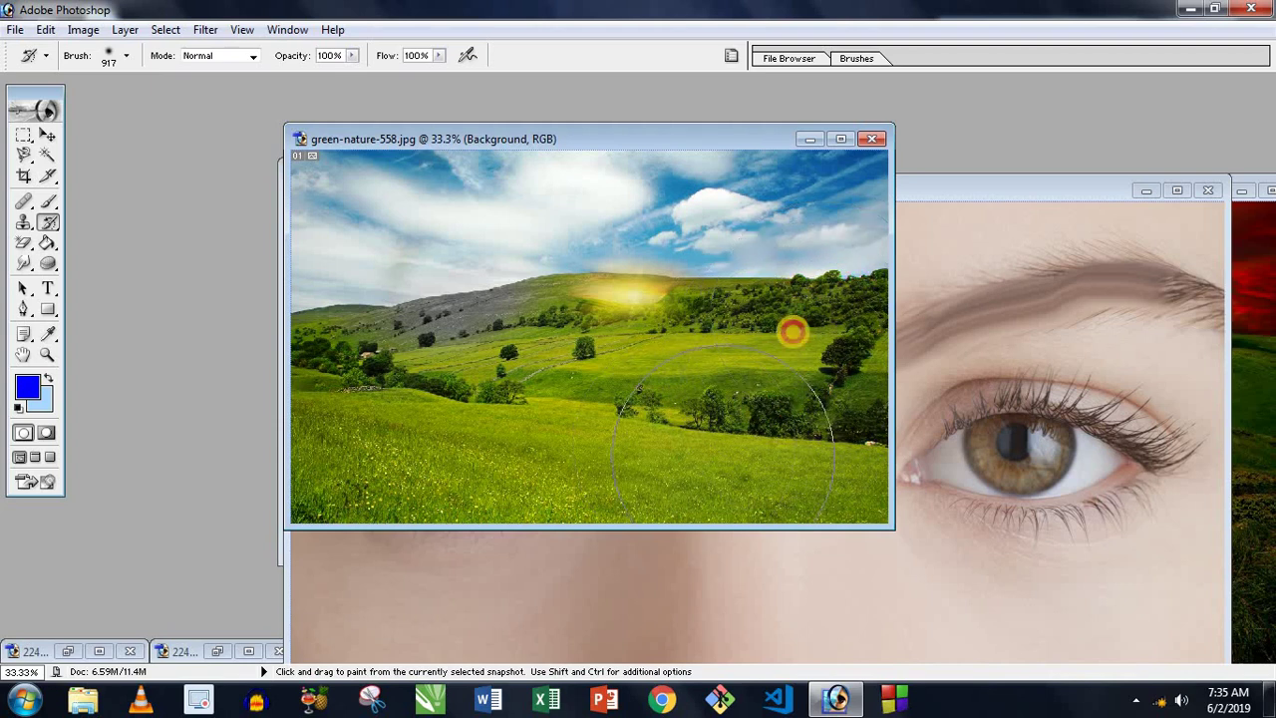
drag(697, 477, 737, 380)
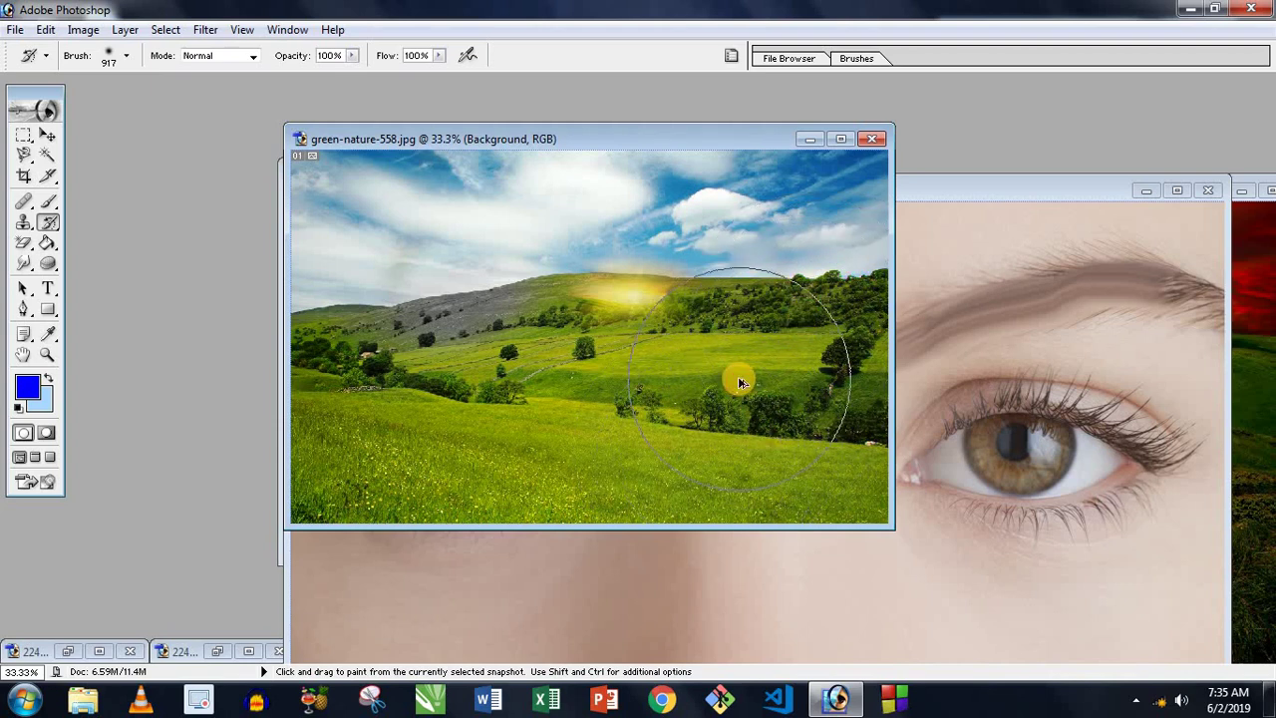
key(ctrl)
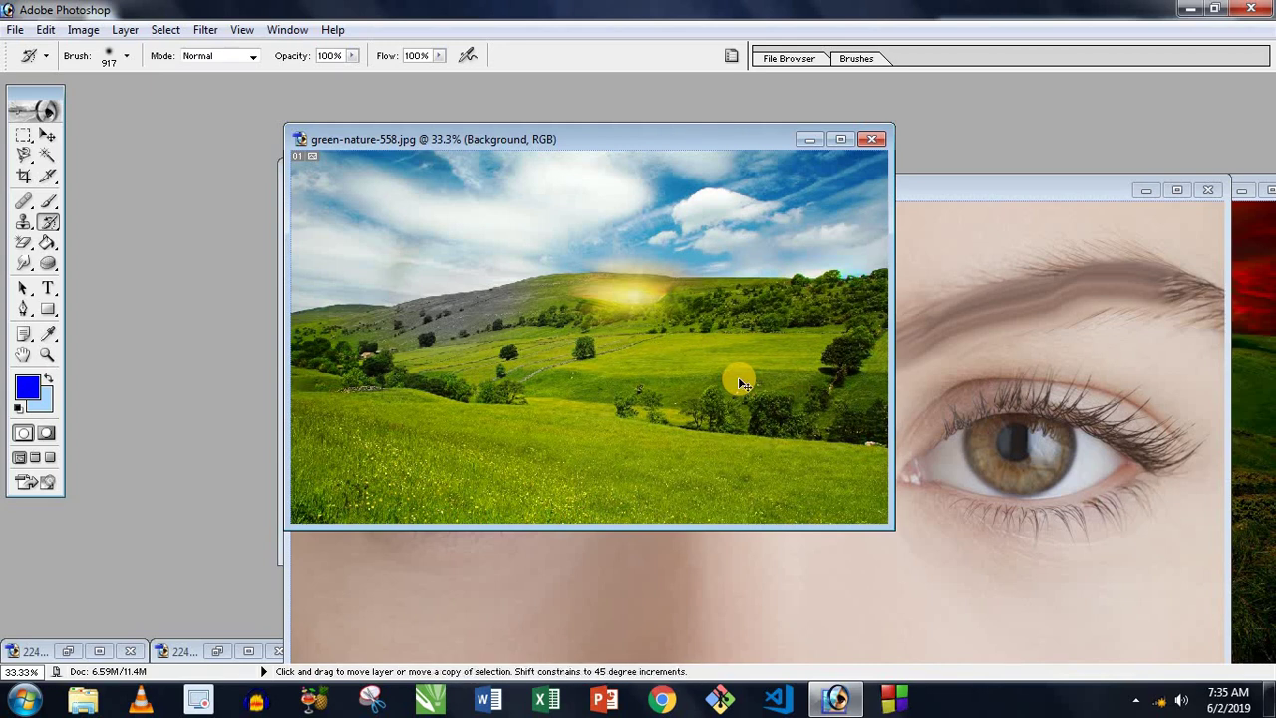
key(shift)
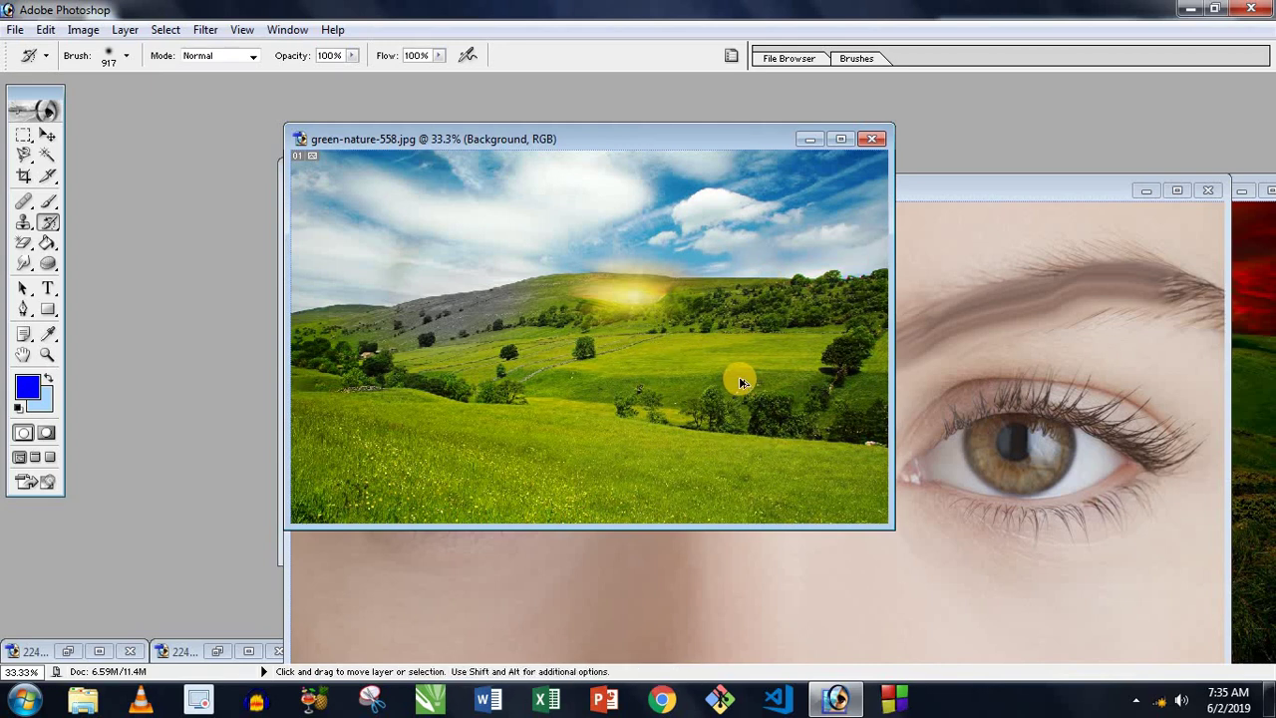
Bring the sunset photo forward, then the o-EYES-facebook.jpg eyes photo.
click(1236, 378)
drag(749, 475, 513, 431)
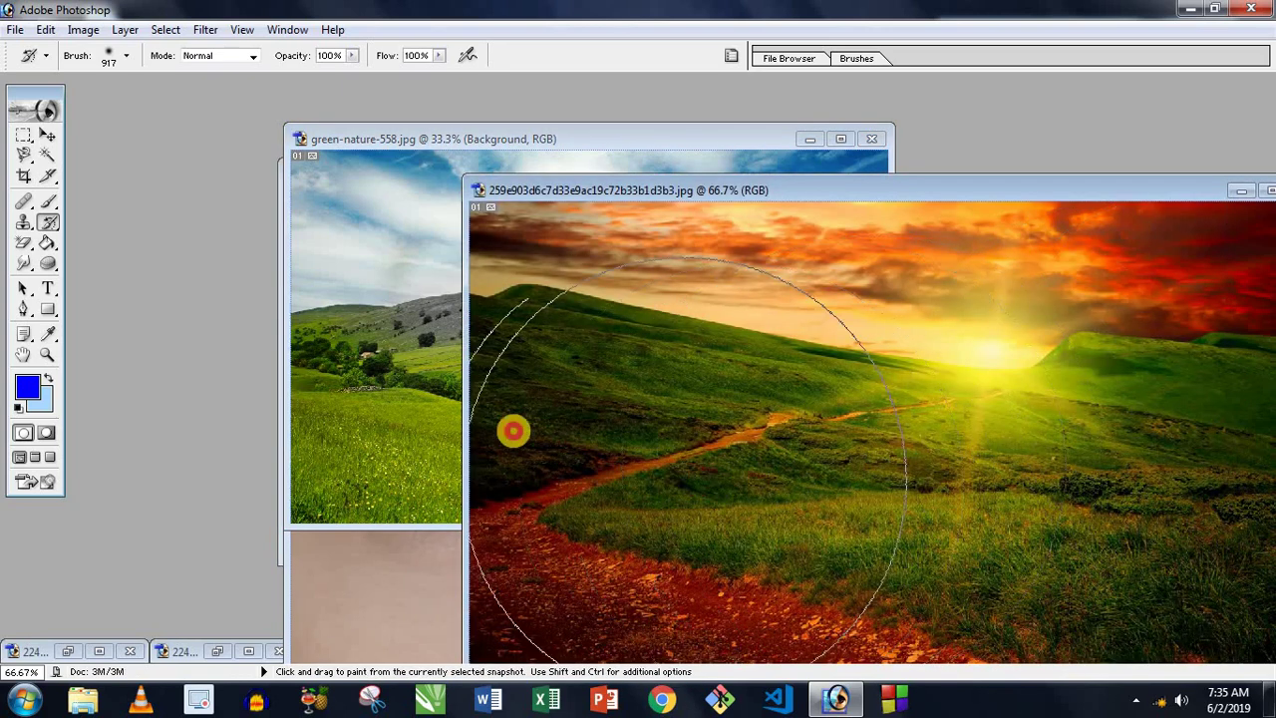
click(419, 539)
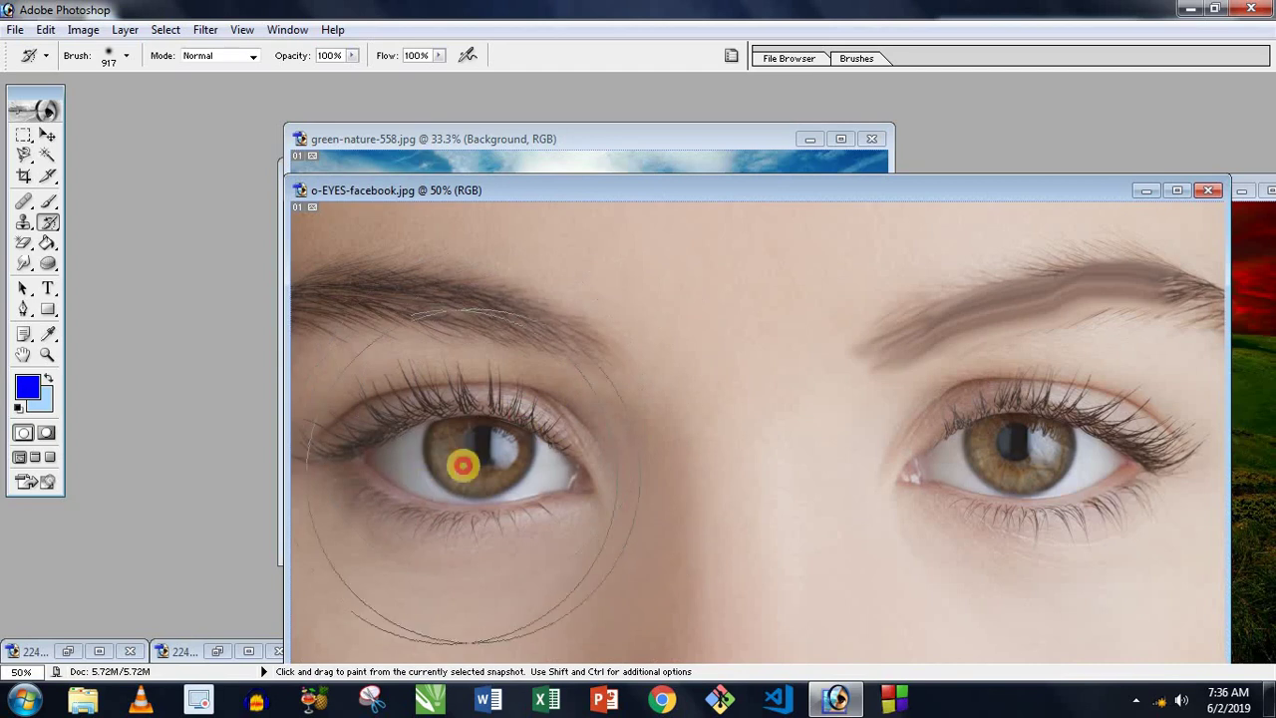
Saturate the left iris, the areas around both eyes, and the right eyebrow with the sponge.
click(48, 263)
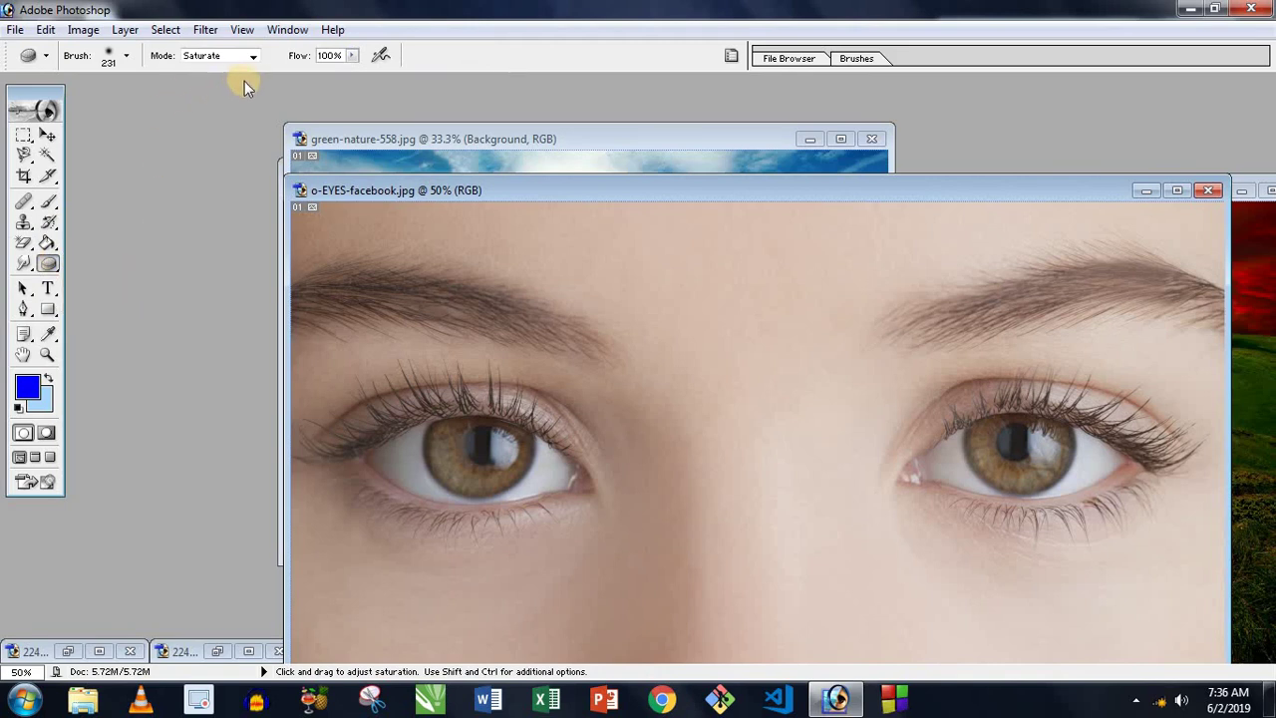
mouse_move(490, 416)
mouse_down()
mouse_move(339, 457)
mouse_move(549, 475)
mouse_up()
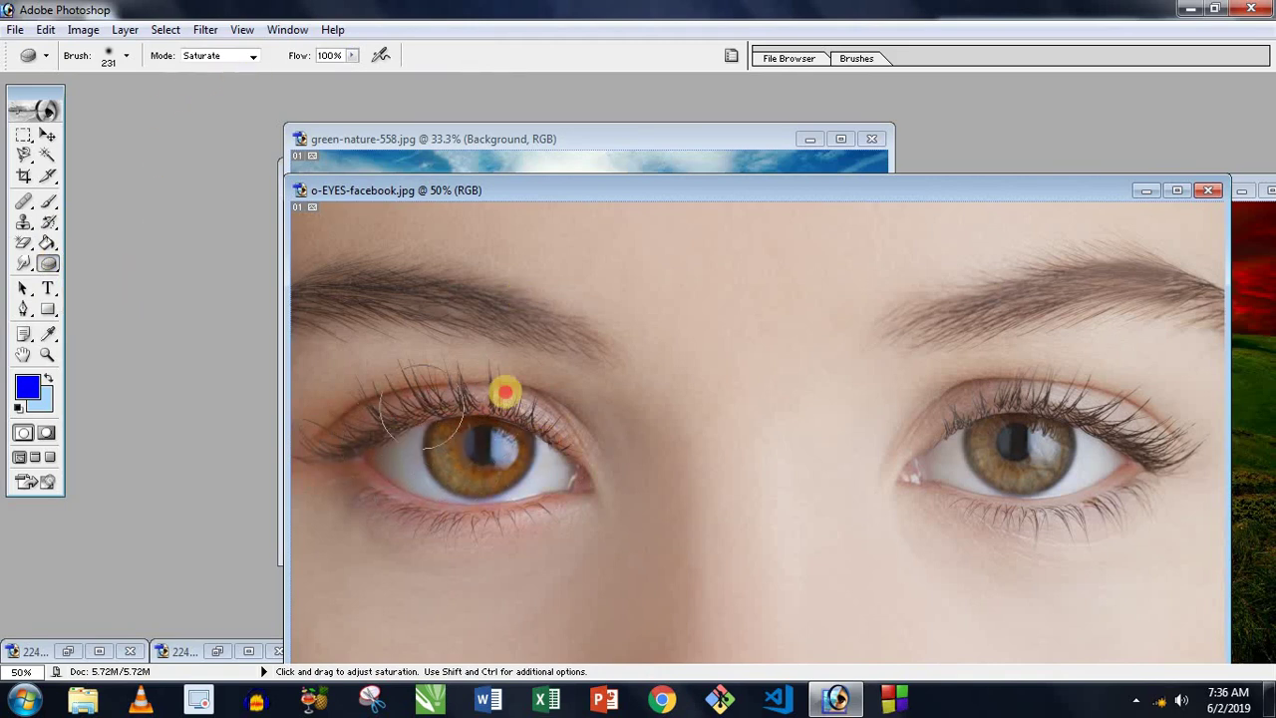
drag(399, 485, 566, 449)
mouse_move(885, 456)
mouse_down()
mouse_move(956, 399)
mouse_move(1139, 407)
mouse_move(1105, 485)
mouse_move(934, 475)
mouse_move(1115, 462)
mouse_up()
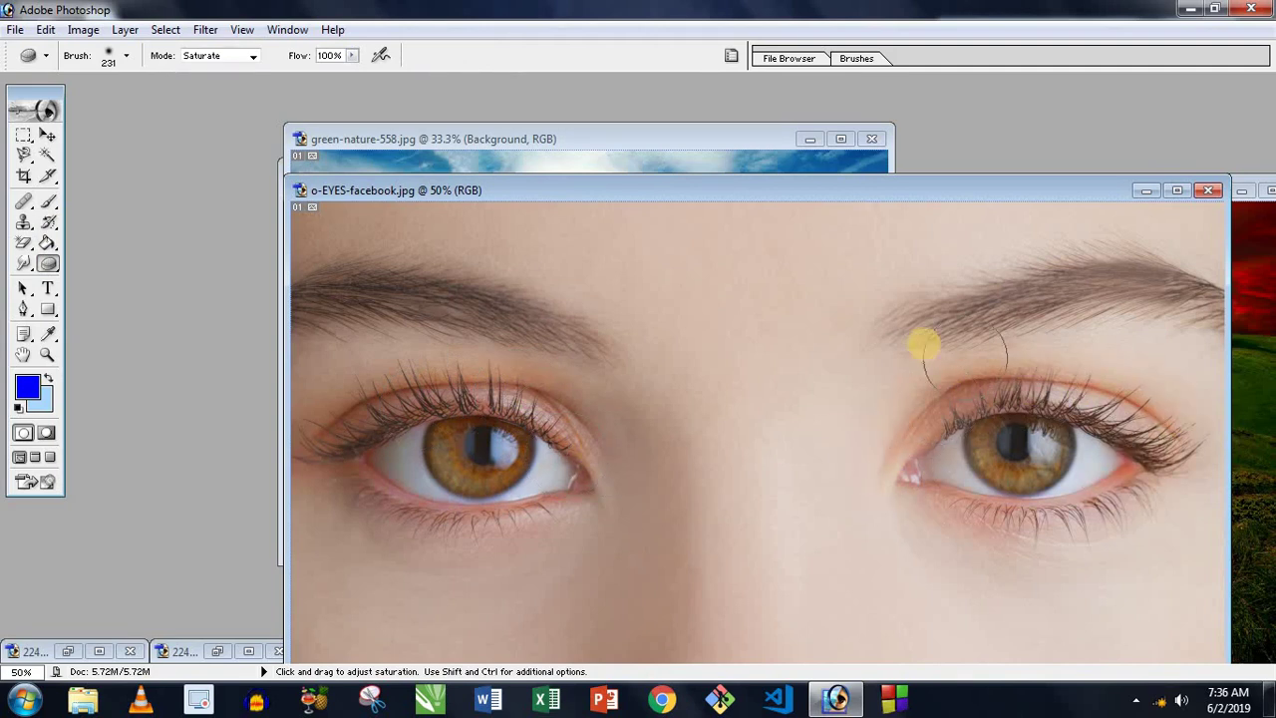
mouse_move(922, 345)
mouse_down()
mouse_move(1082, 279)
mouse_move(1215, 285)
mouse_move(666, 339)
mouse_up()
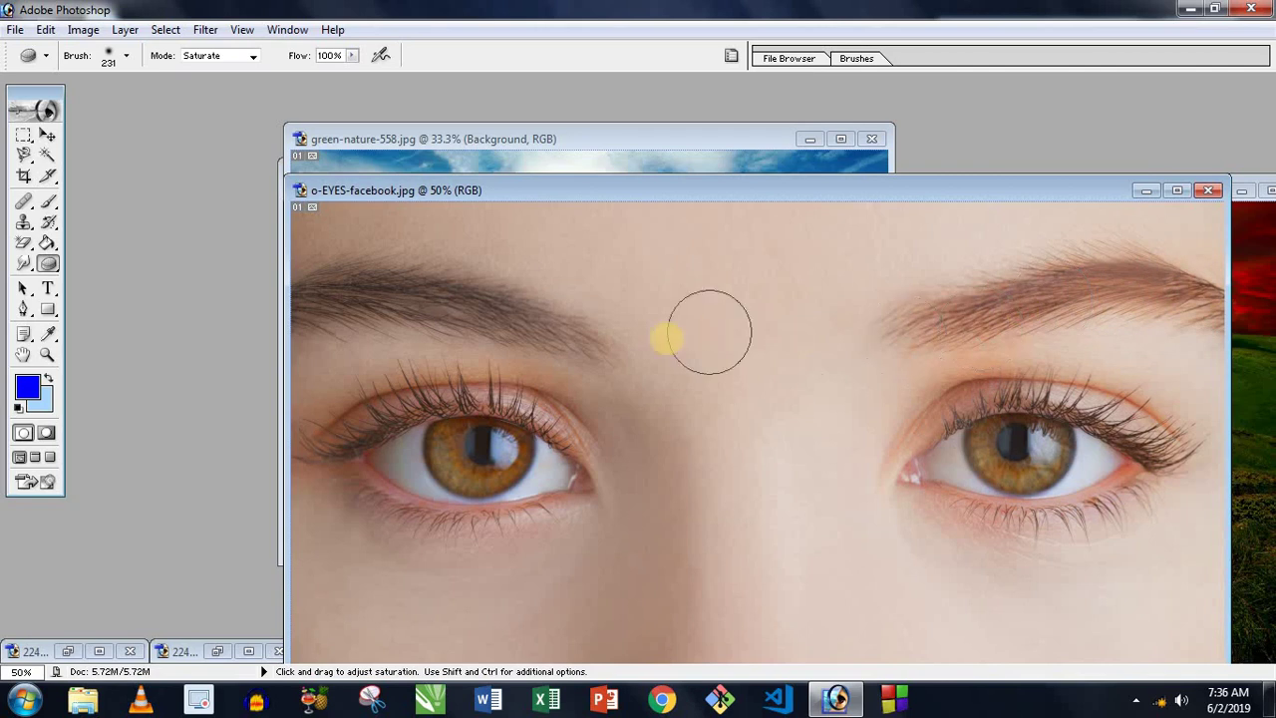
Sweep a 674 px saturating sponge across the whole face.
right_click(613, 297)
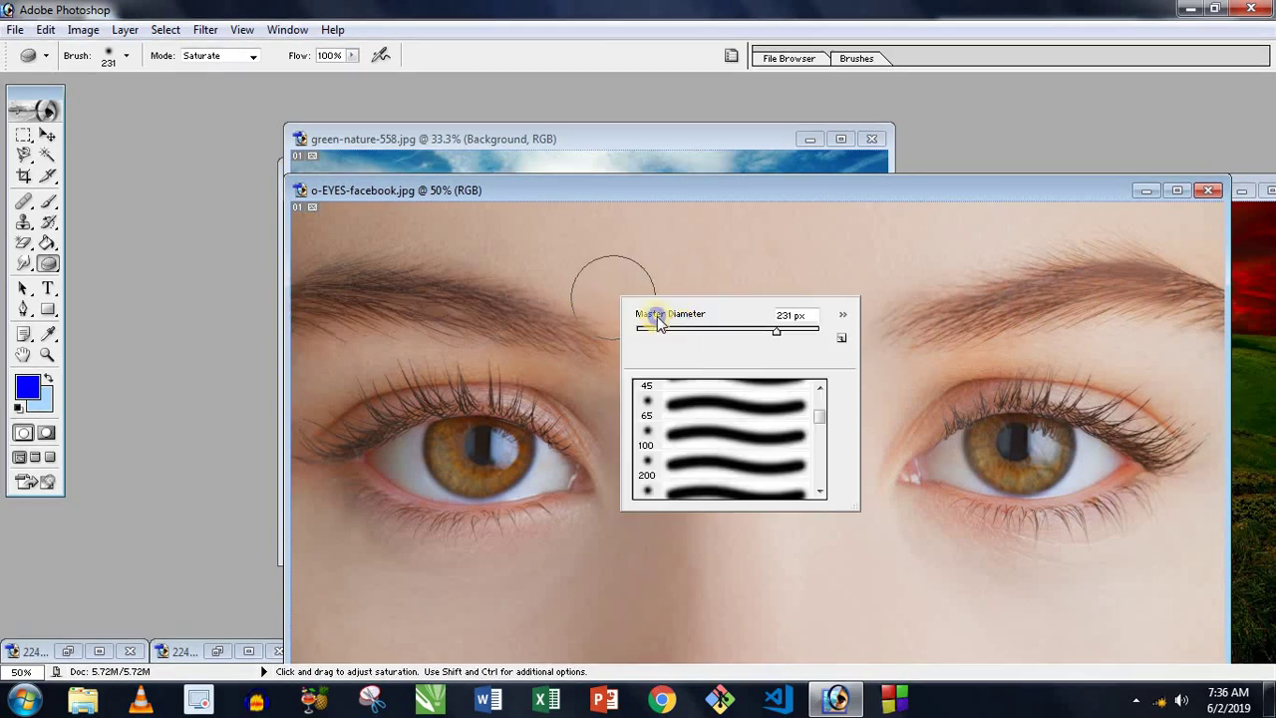
click(803, 332)
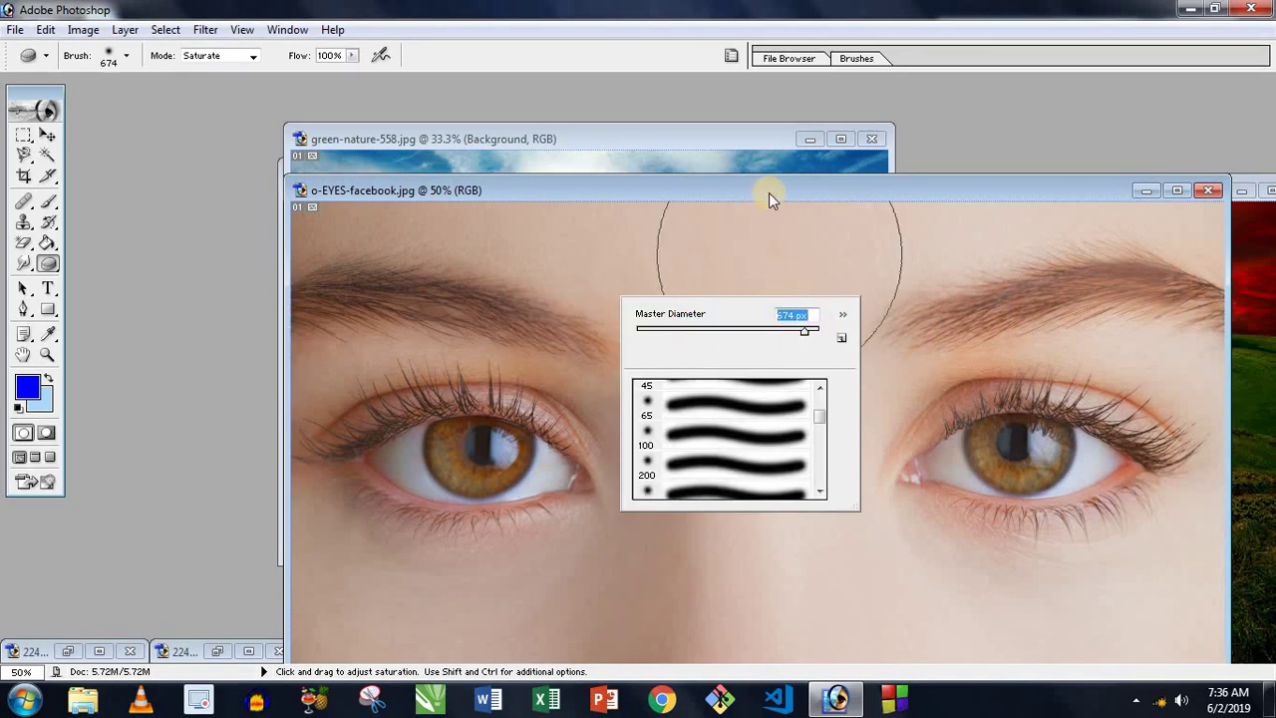
drag(752, 178, 721, 126)
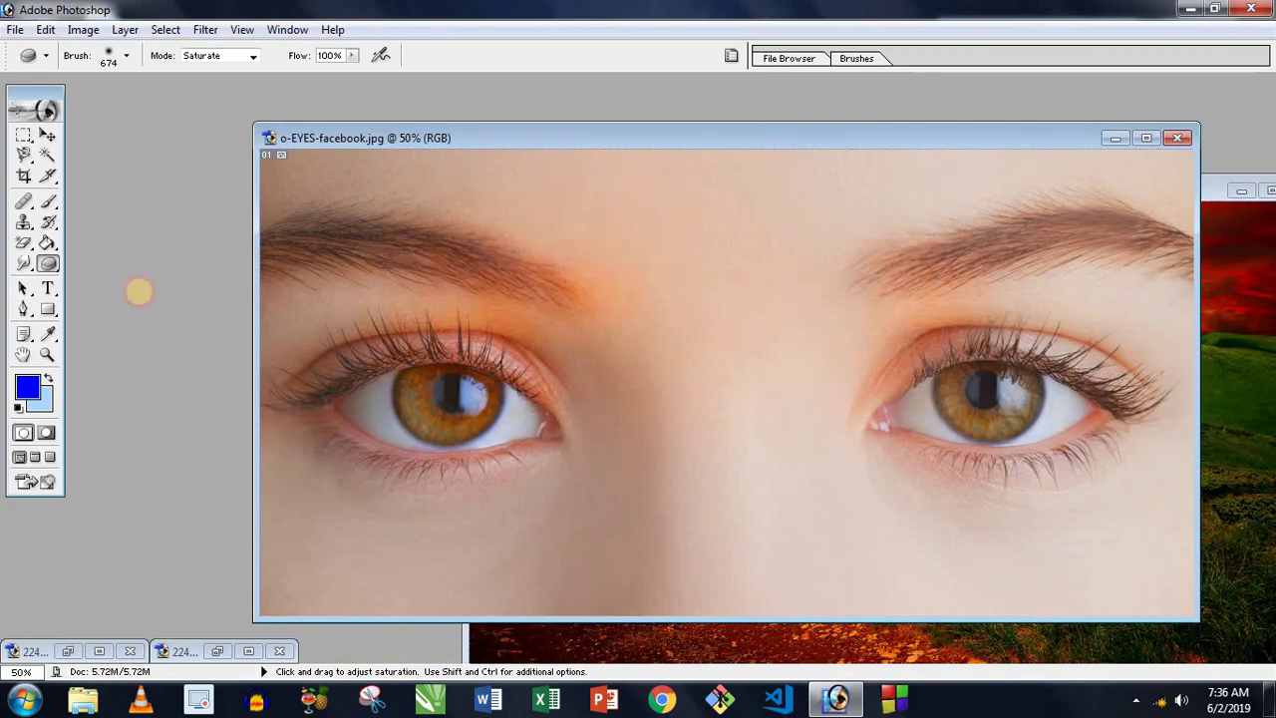
mouse_move(830, 313)
mouse_down()
mouse_move(1127, 299)
mouse_move(647, 447)
mouse_move(632, 530)
mouse_move(1078, 306)
mouse_move(883, 541)
mouse_move(501, 336)
mouse_move(1010, 328)
mouse_move(1086, 459)
mouse_move(791, 508)
mouse_move(715, 333)
mouse_move(1057, 541)
mouse_move(84, 476)
mouse_move(441, 188)
mouse_move(349, 305)
mouse_move(1206, 264)
mouse_move(390, 541)
mouse_move(723, 402)
mouse_move(1157, 416)
mouse_move(428, 404)
mouse_move(258, 320)
mouse_up()
Restore the eyes, brows and lower face to natural colour with the History Brush.
click(48, 221)
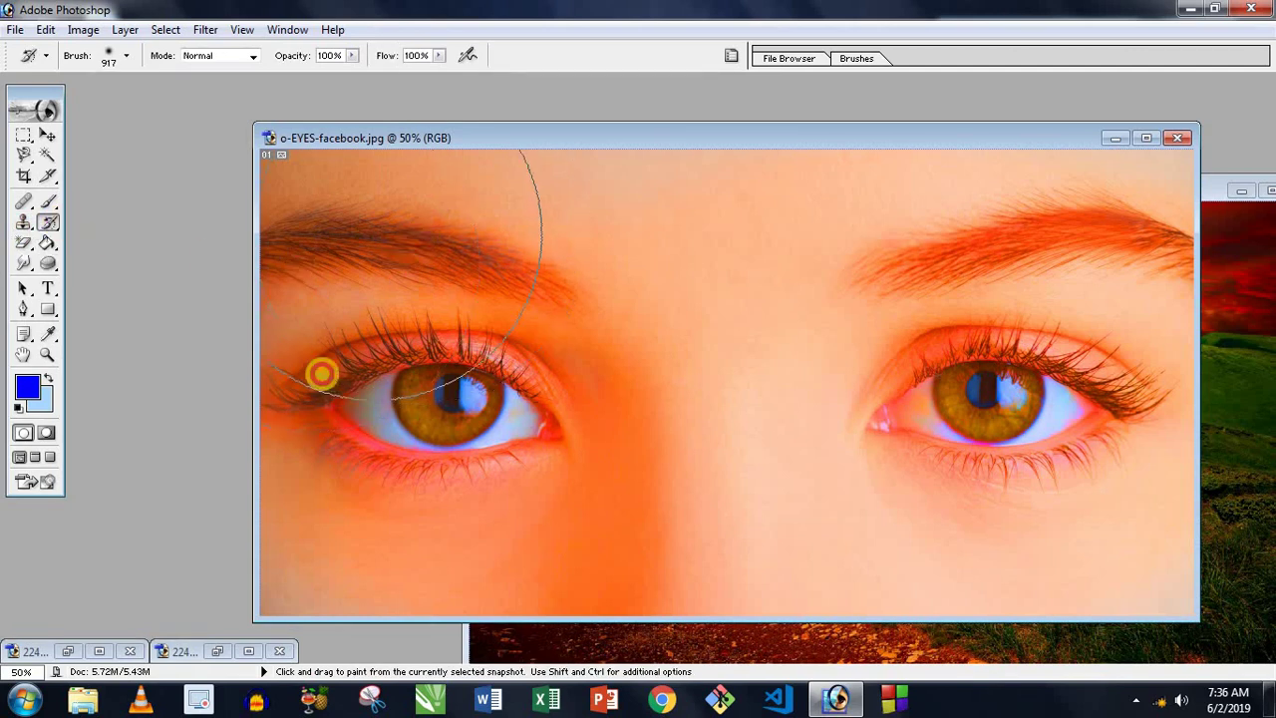
drag(322, 370, 408, 319)
mouse_move(853, 218)
mouse_down()
mouse_move(1011, 422)
mouse_move(612, 469)
mouse_move(328, 396)
mouse_move(445, 293)
mouse_up()
Lightly saturate both eyes with the sponge, then switch to the Smudge tool.
click(48, 263)
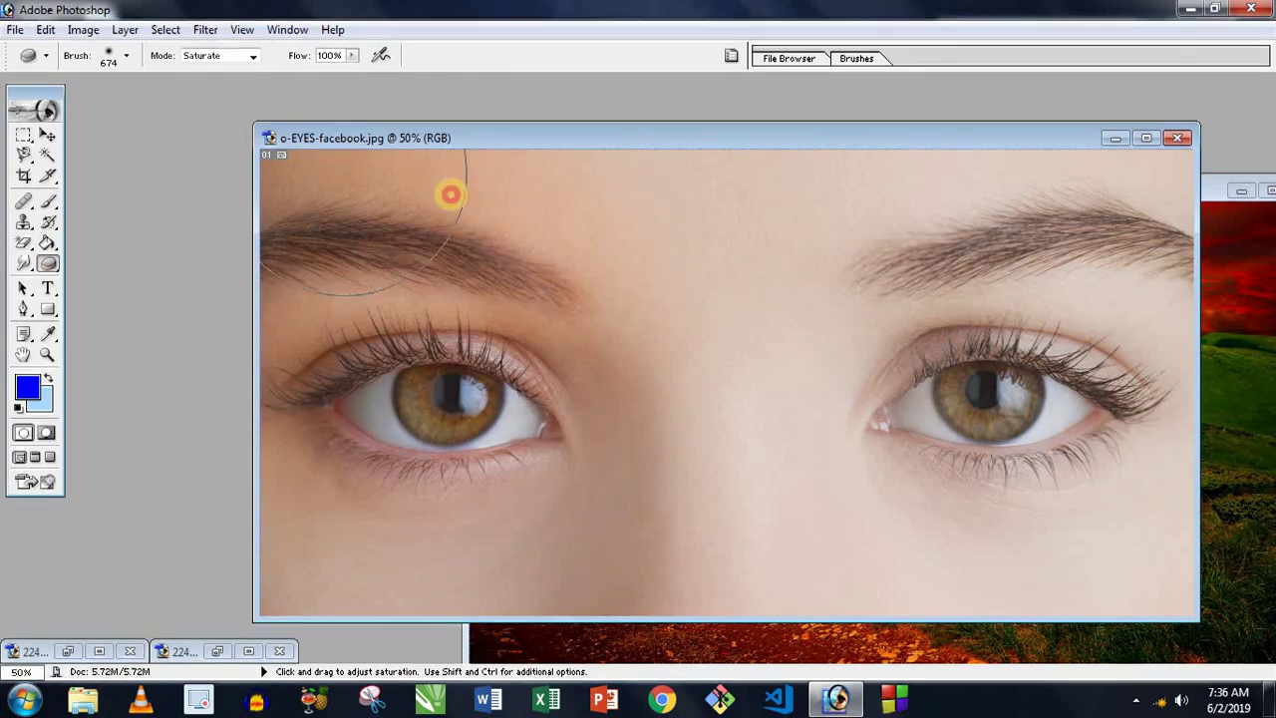
mouse_move(1085, 236)
mouse_down()
mouse_move(439, 455)
mouse_move(452, 558)
mouse_move(1100, 225)
mouse_move(1102, 541)
mouse_move(587, 293)
mouse_move(376, 476)
mouse_move(1017, 333)
mouse_move(387, 441)
mouse_move(47, 296)
mouse_up()
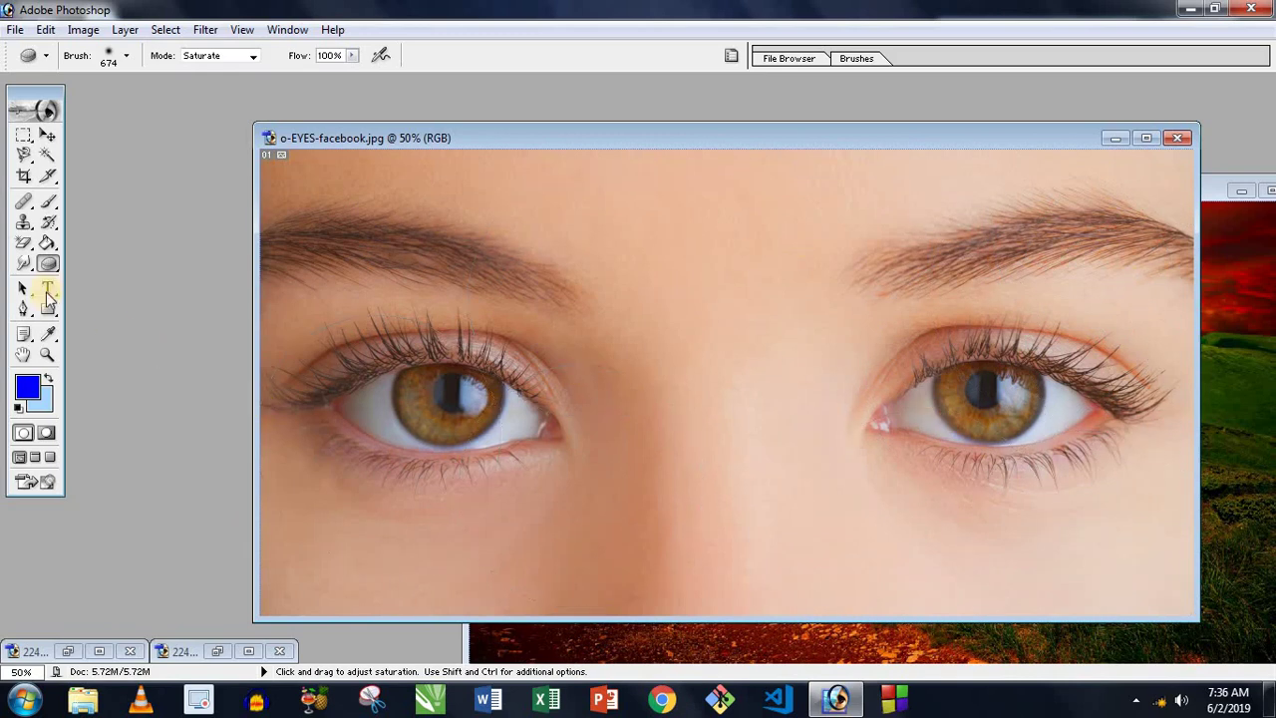
click(24, 249)
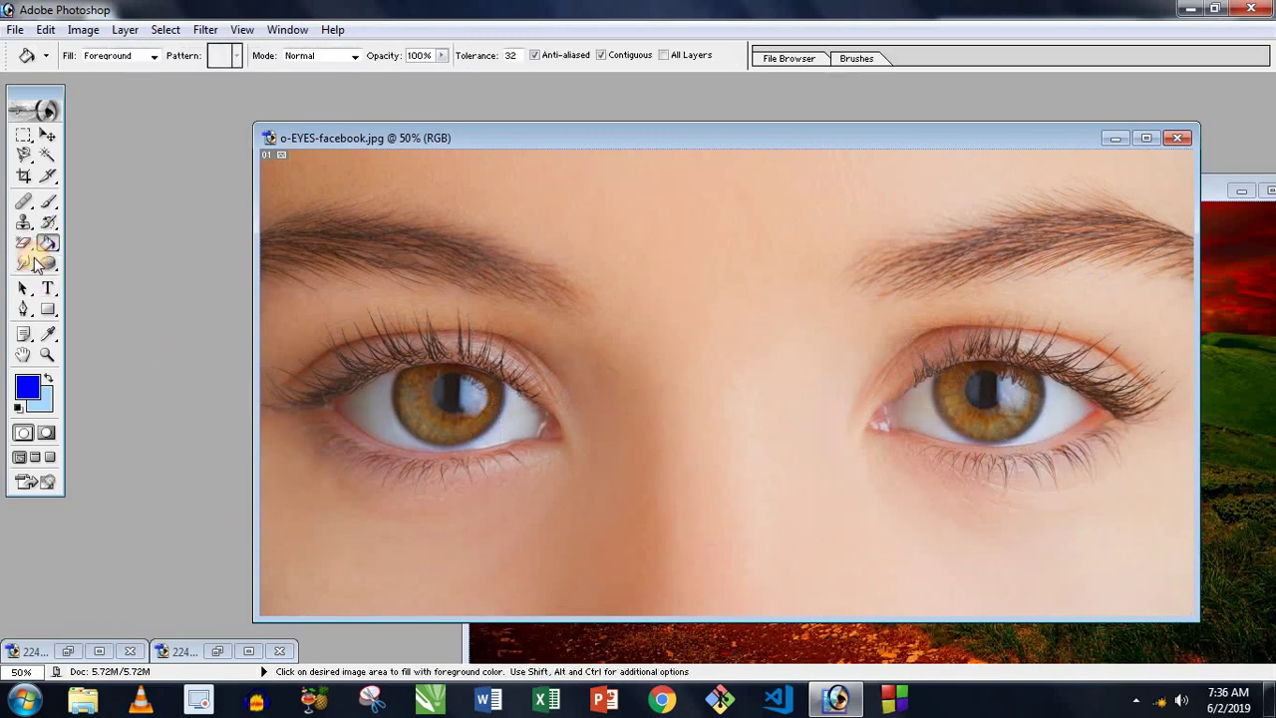
click(23, 264)
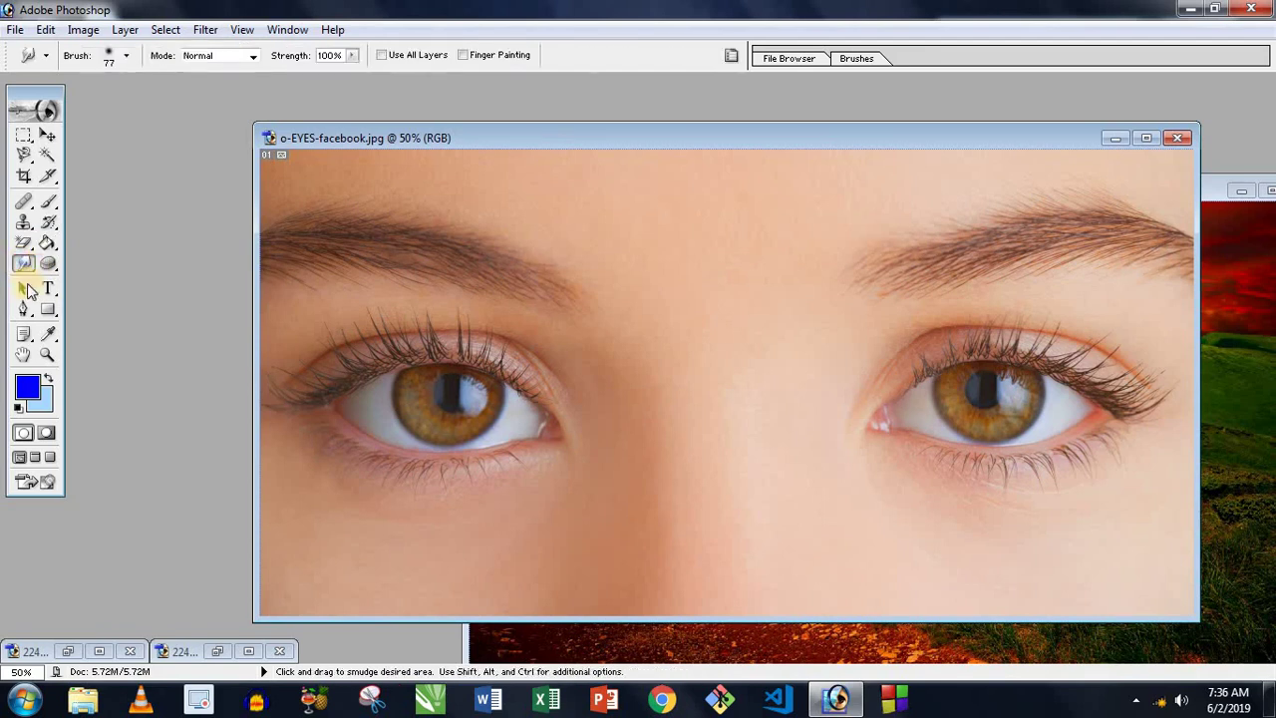